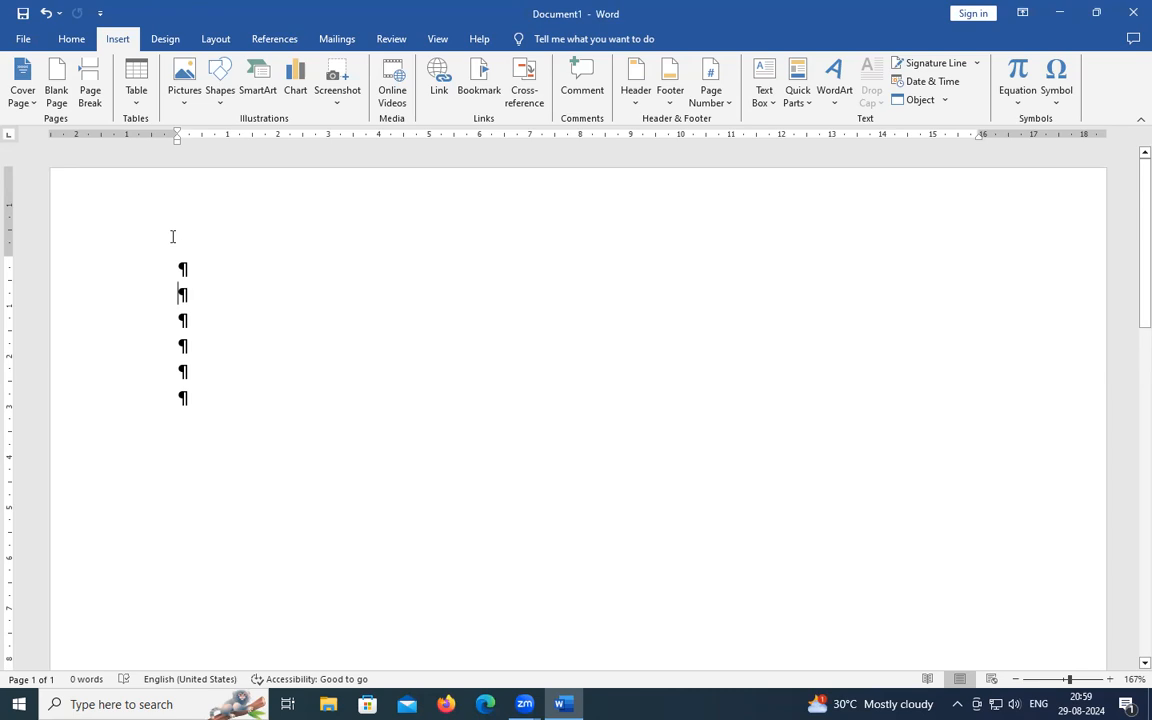
# - Insert a table of 5 columns and 6 rows at the second blank line
pyautogui.click(139, 73)
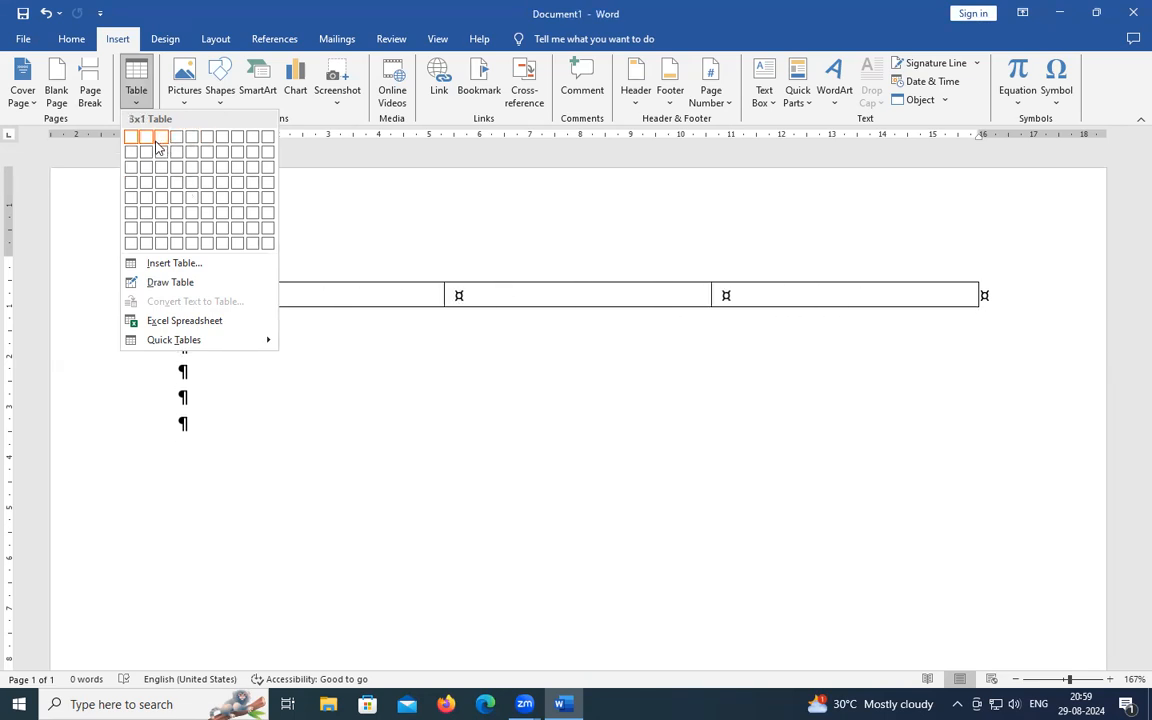
pyautogui.click(194, 216)
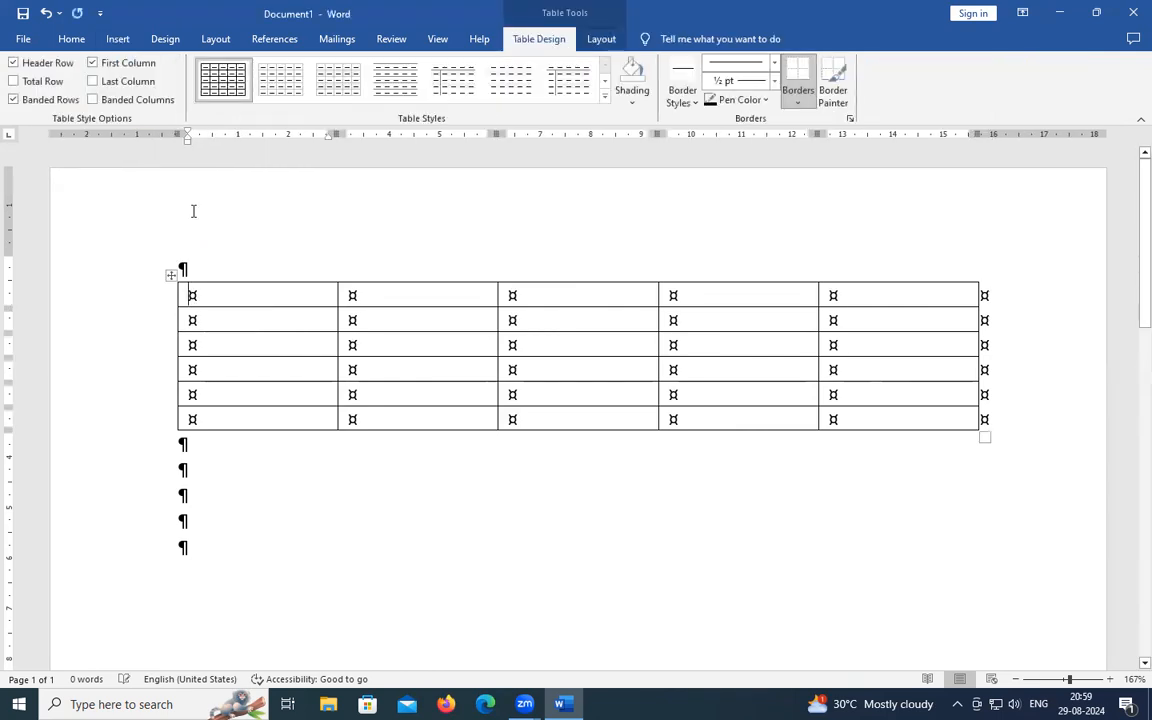
# - Select the whole table and apply the orange grid table style with a solid header row and banded rows
pyautogui.click(172, 273)
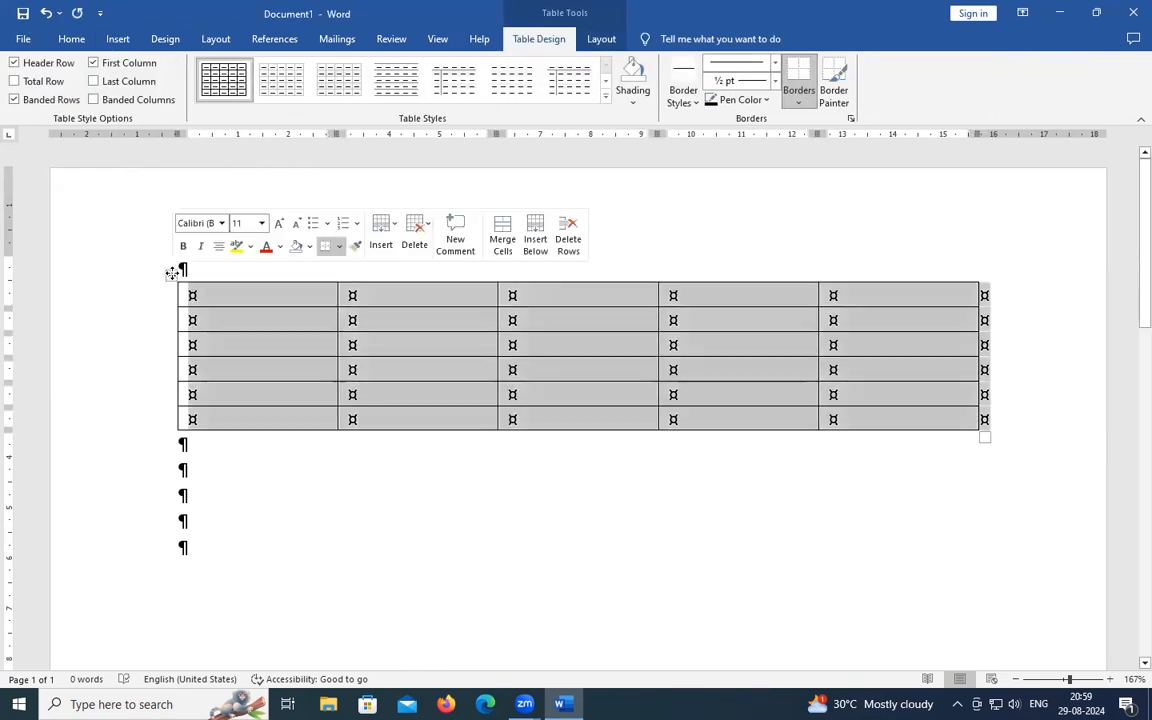
pyautogui.click(606, 99)
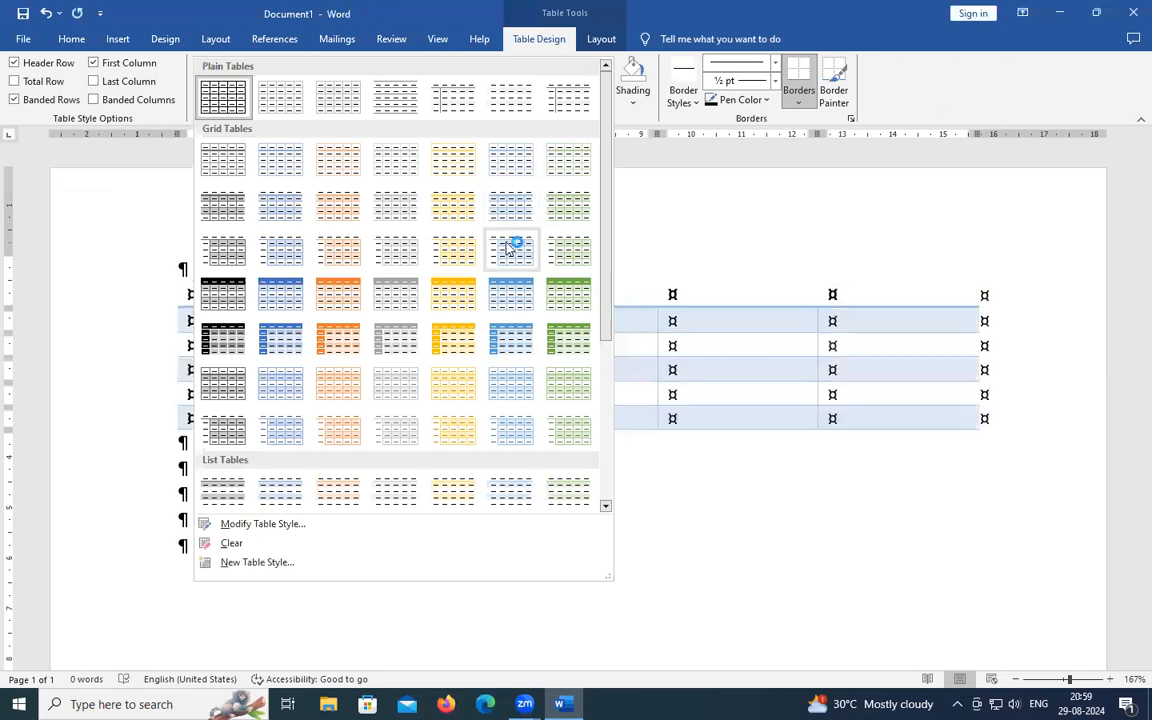
pyautogui.click(336, 308)
pyautogui.click(404, 237)
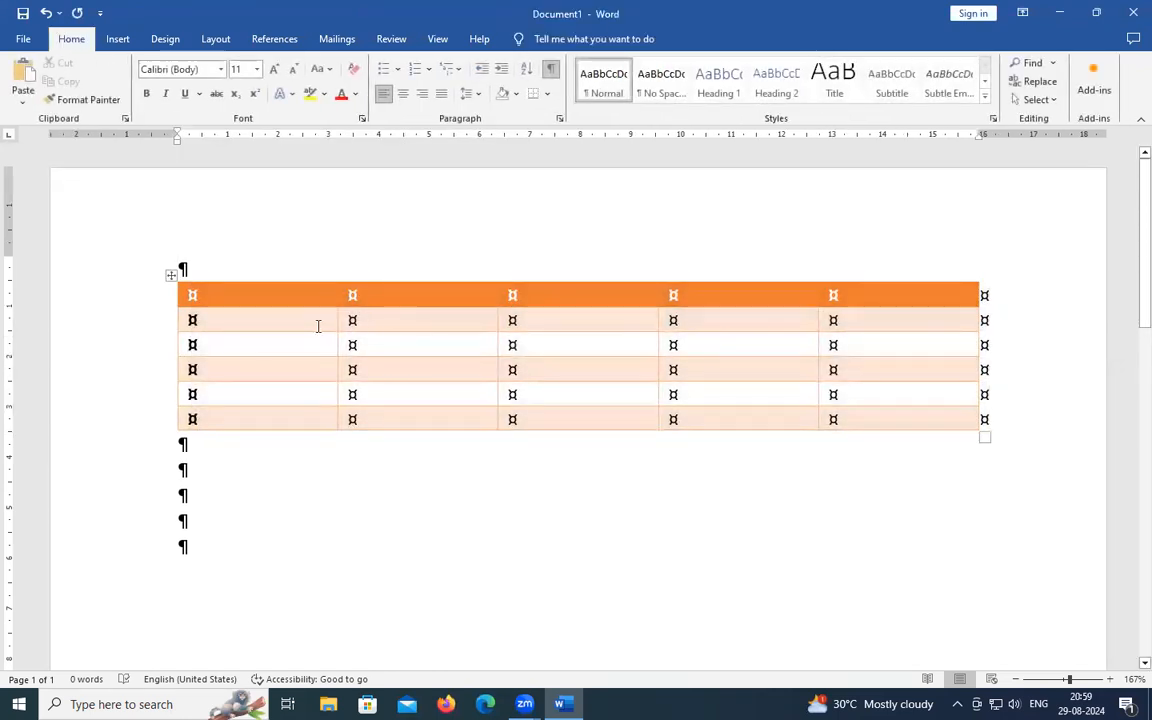
# - Select the table's first, second and third columns one at a time, as well as its second row
pyautogui.click(247, 278)
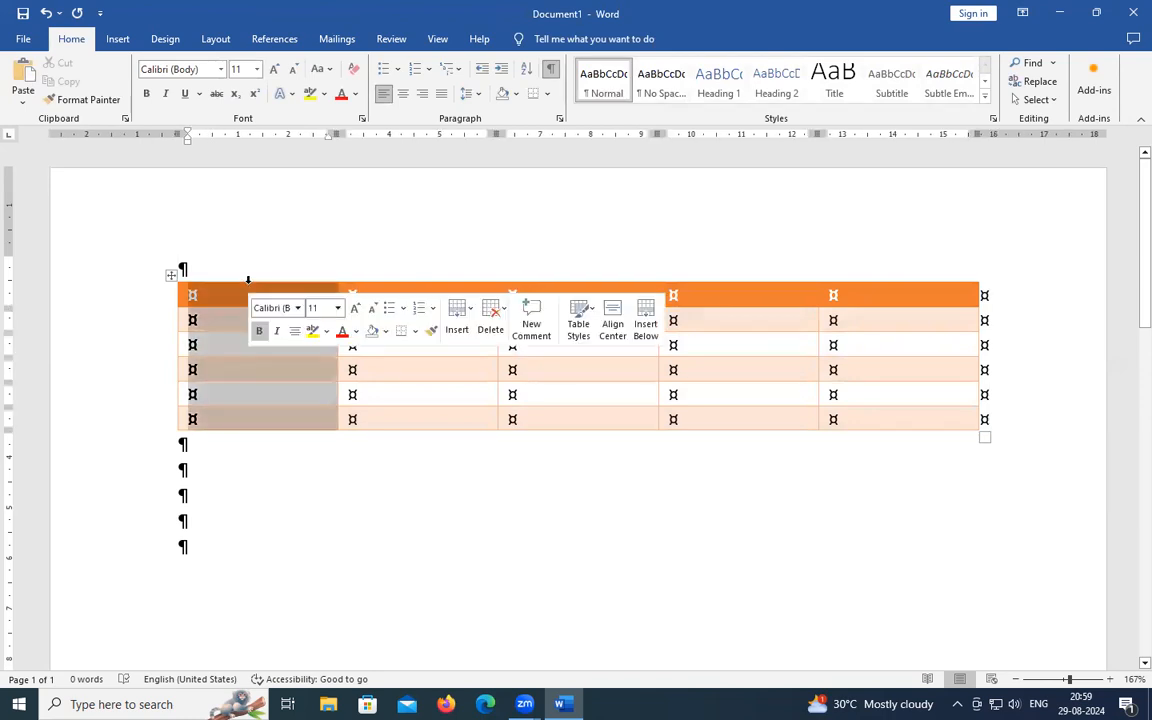
pyautogui.click(392, 280)
pyautogui.click(563, 281)
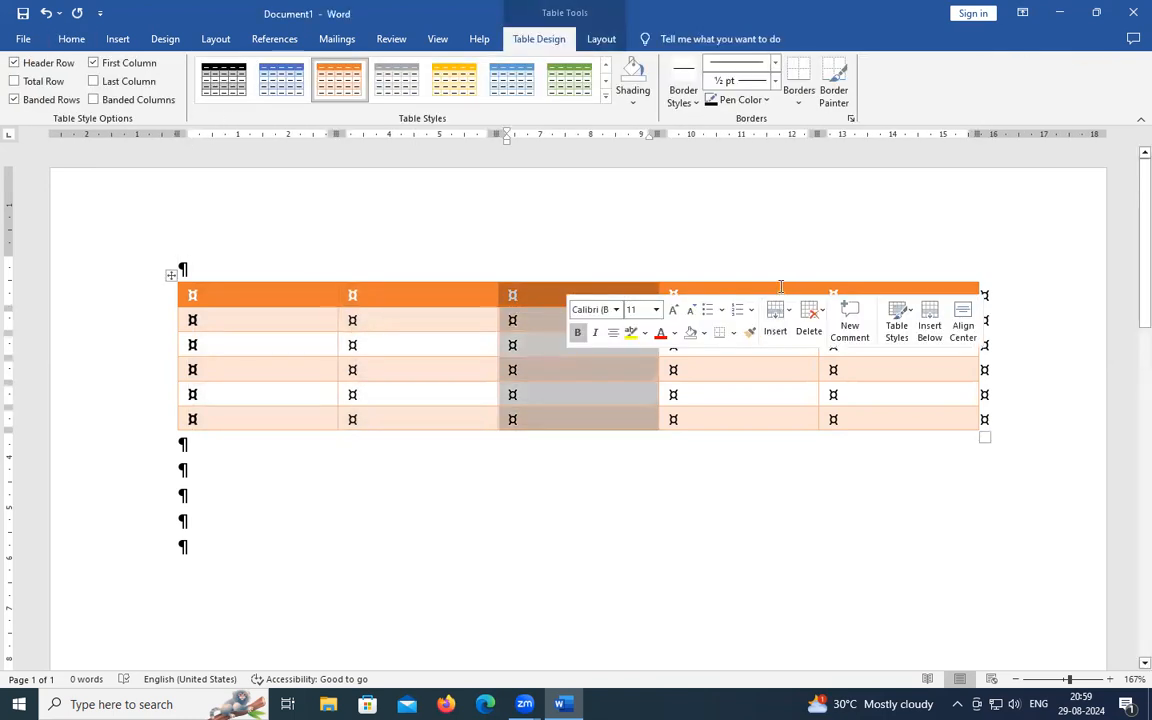
pyautogui.click(446, 317)
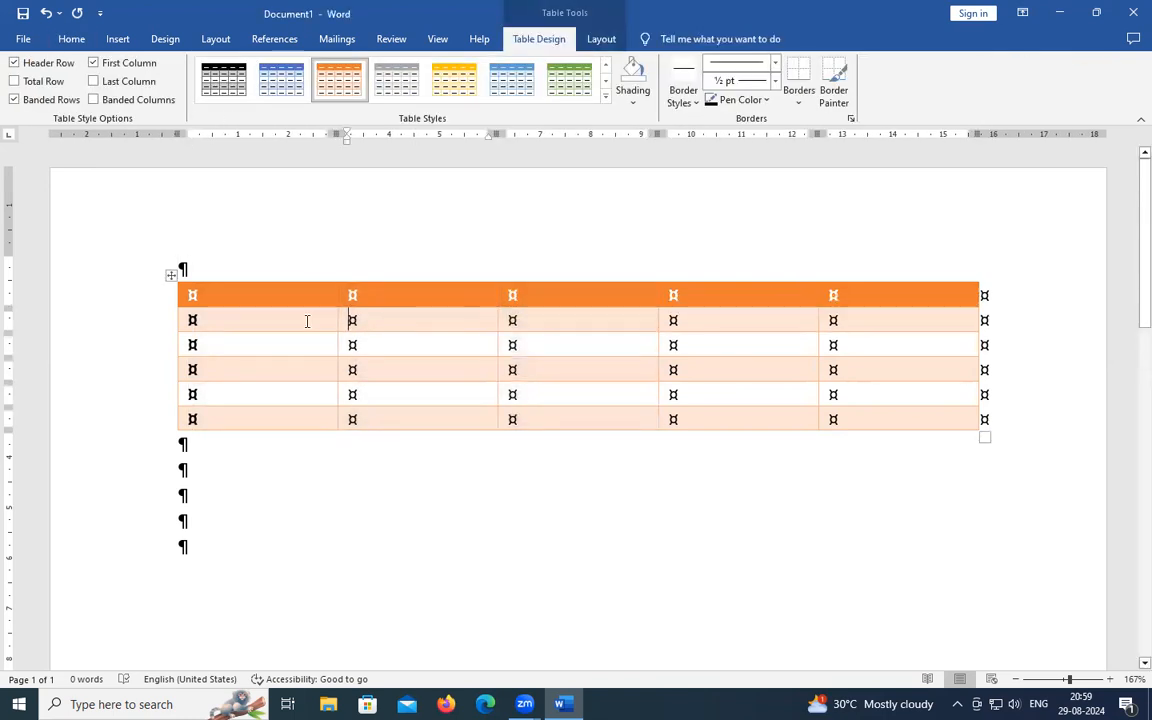
pyautogui.click(141, 321)
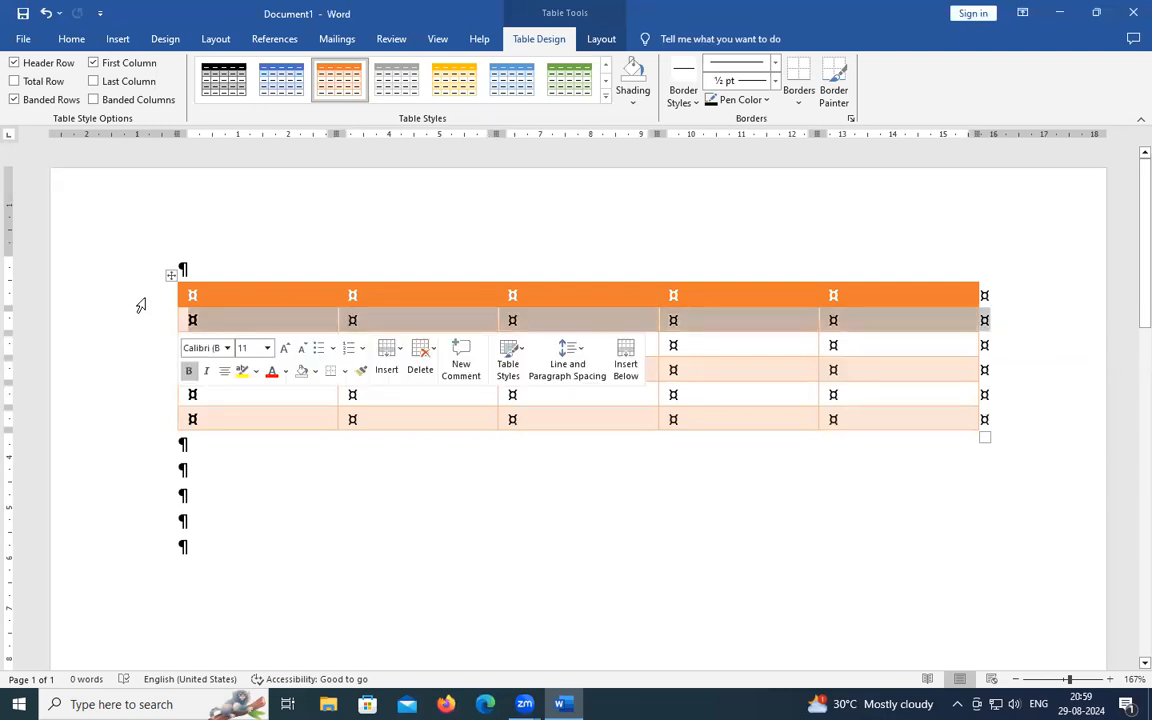
pyautogui.click(180, 266)
# - Apply the plain black grid style to the table, starting from its first cell
pyautogui.click(181, 305)
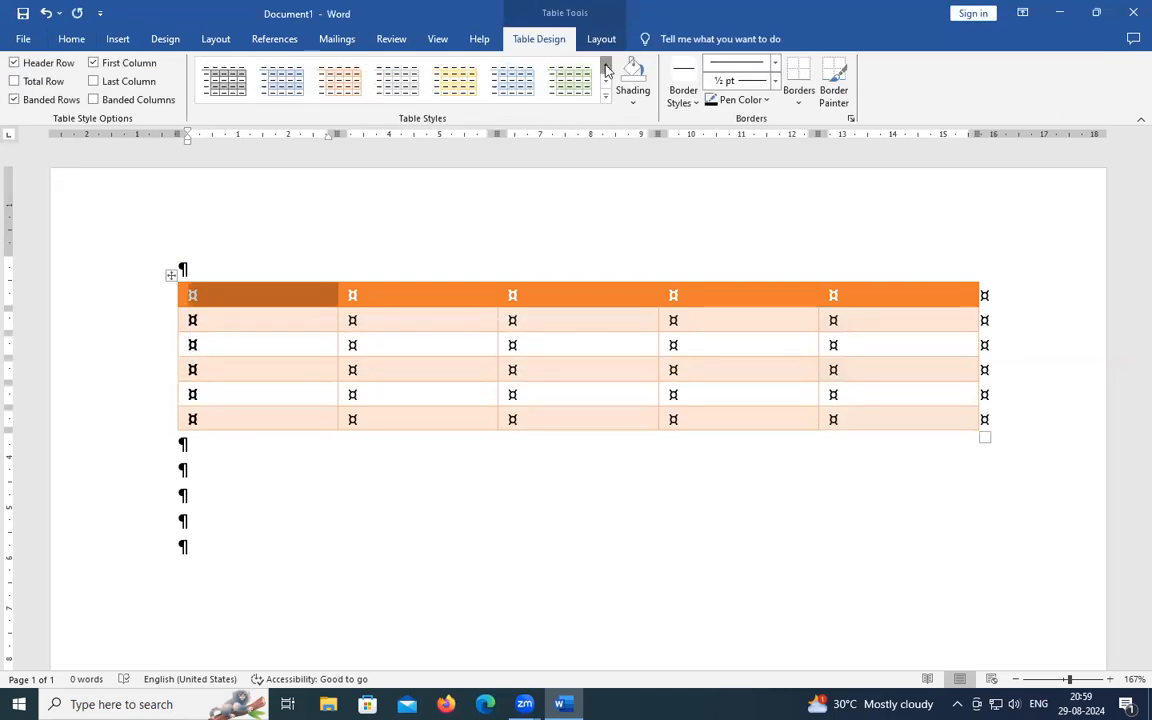
pyautogui.click(605, 66)
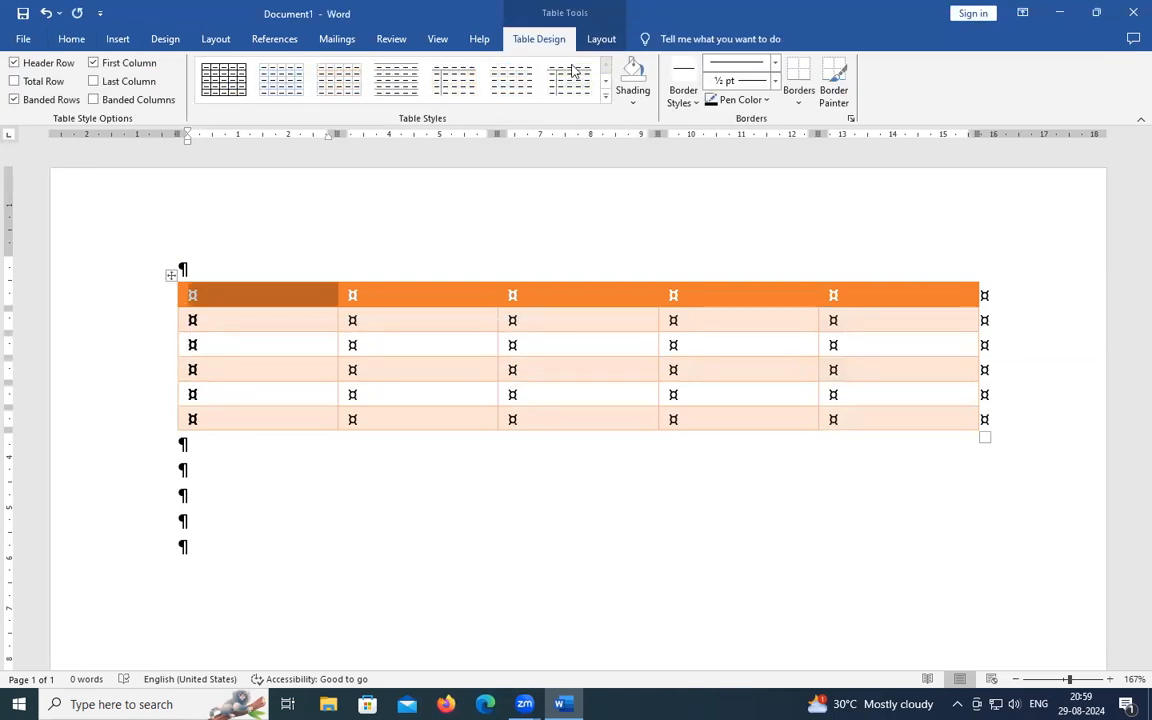
pyautogui.click(224, 78)
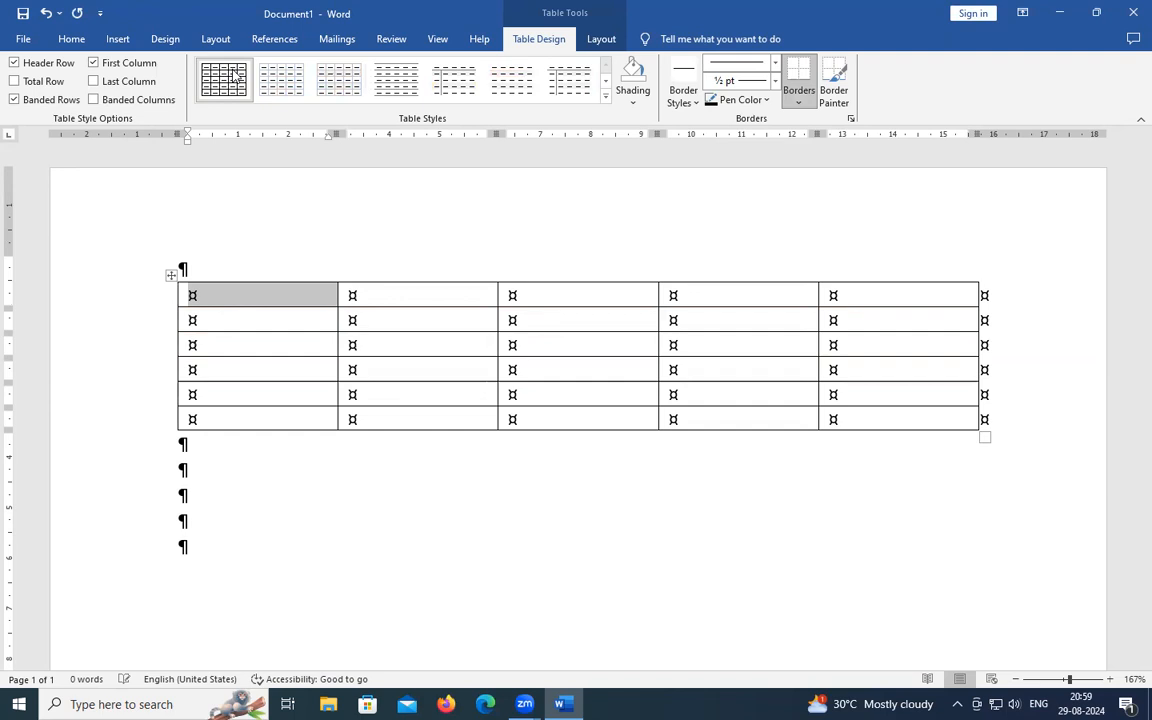
pyautogui.click(379, 233)
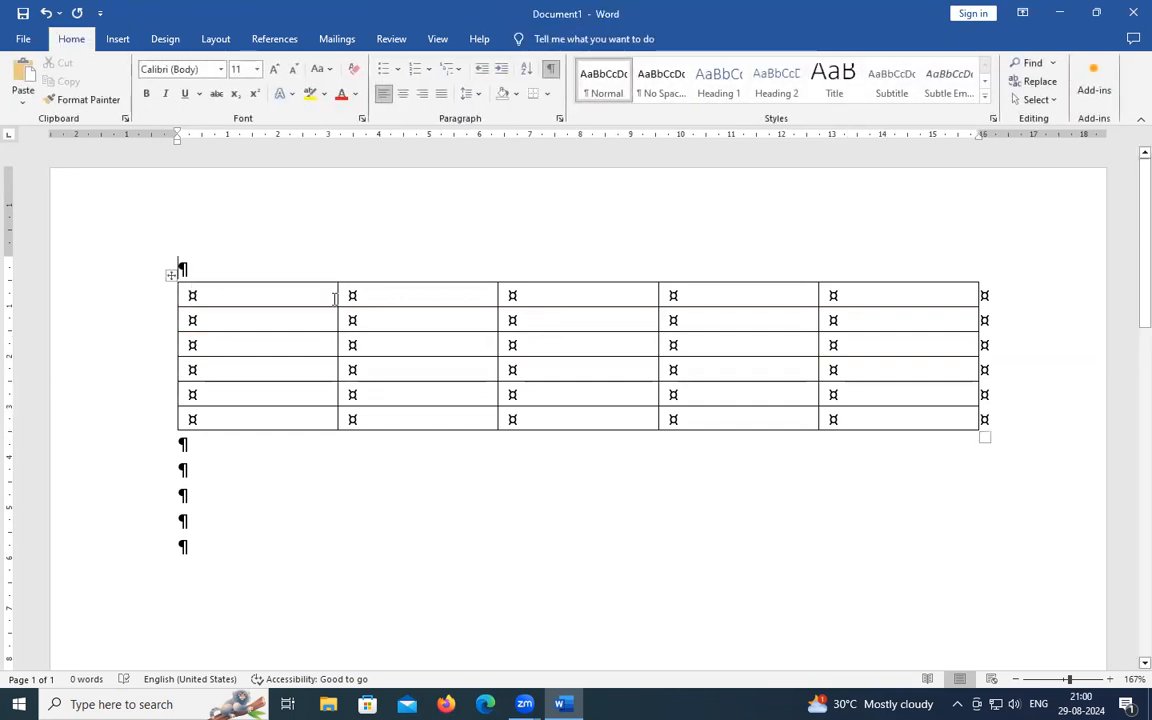
pyautogui.click(310, 294)
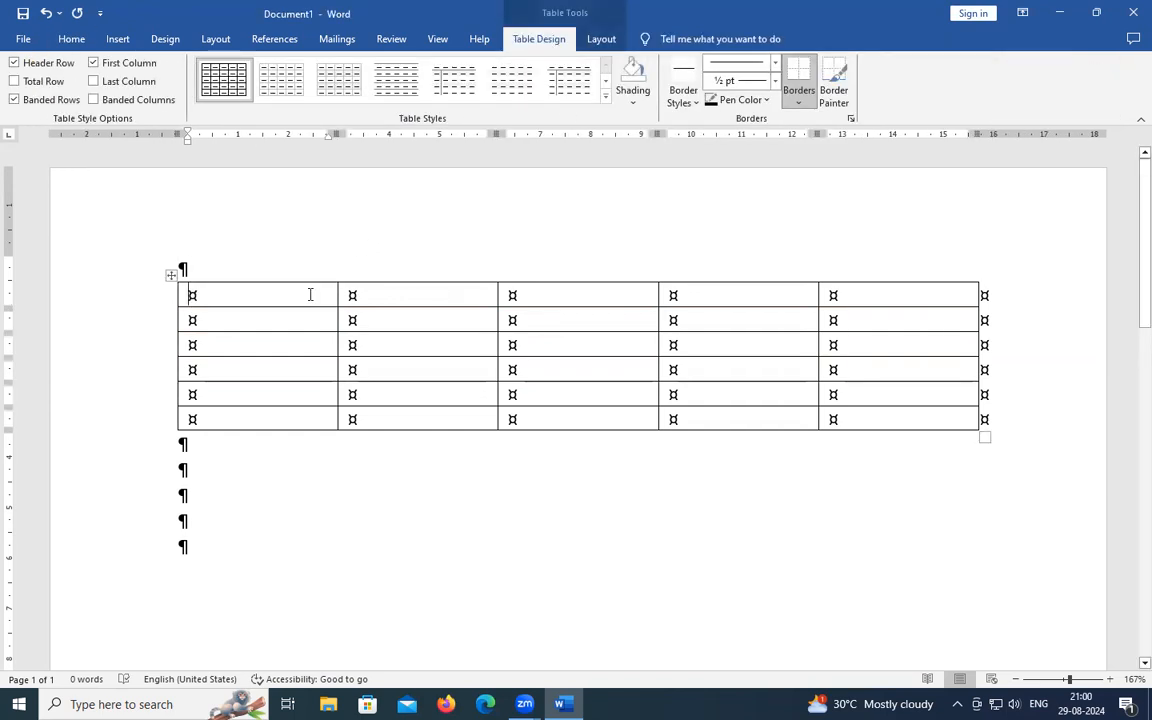
# - Add two blank lines above the table and insert another table of 5 columns and 8 rows there
pyautogui.click(221, 270)
pyautogui.press('Return')
pyautogui.press('Return')
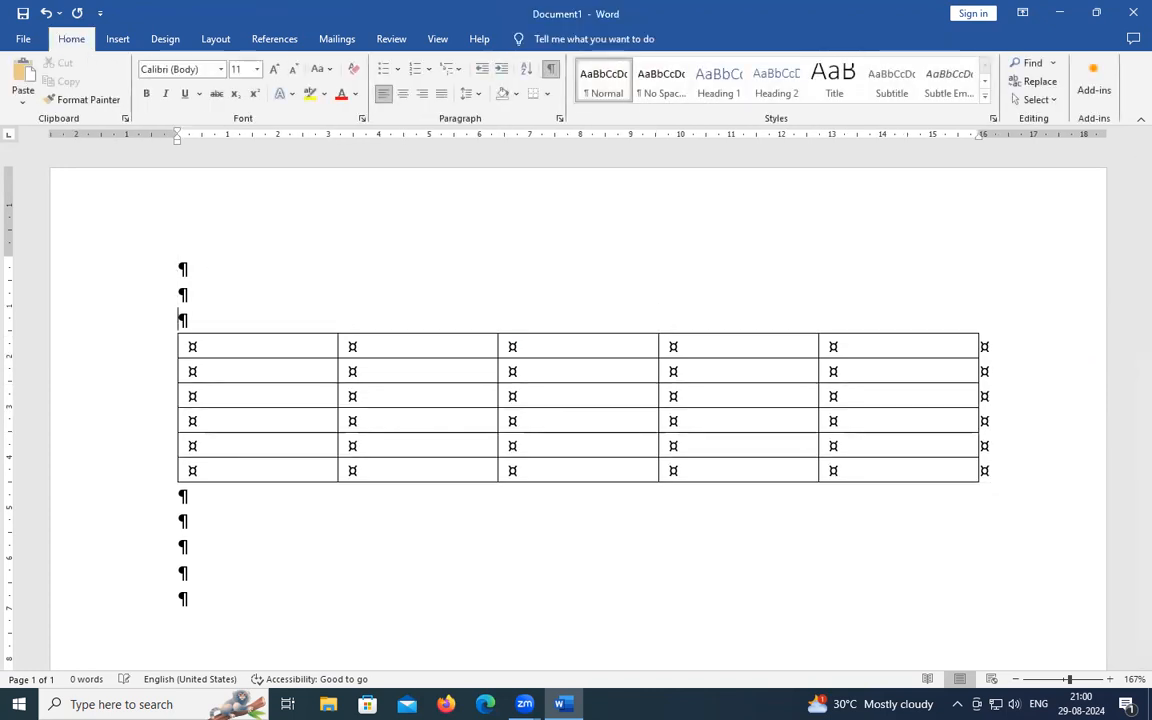
pyautogui.click(117, 39)
pyautogui.click(136, 85)
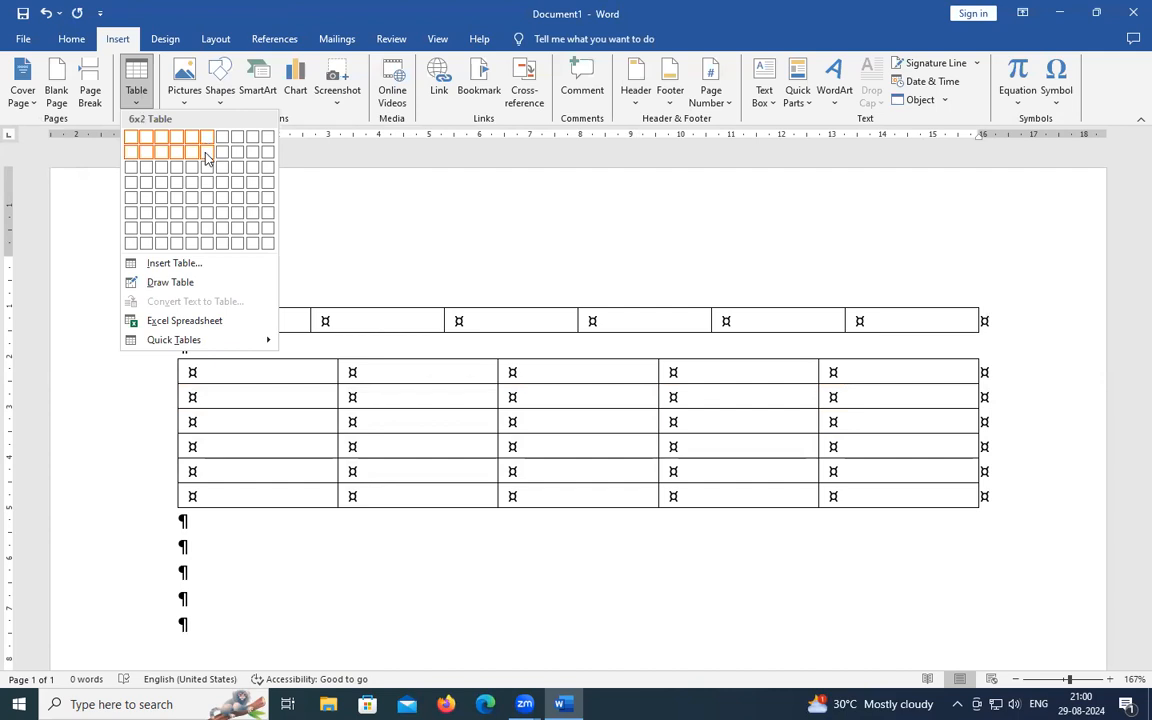
pyautogui.click(193, 244)
# - Hide the formatting marks and add a row from the end of the lower table's last row
pyautogui.scroll(-3, 696, 316)
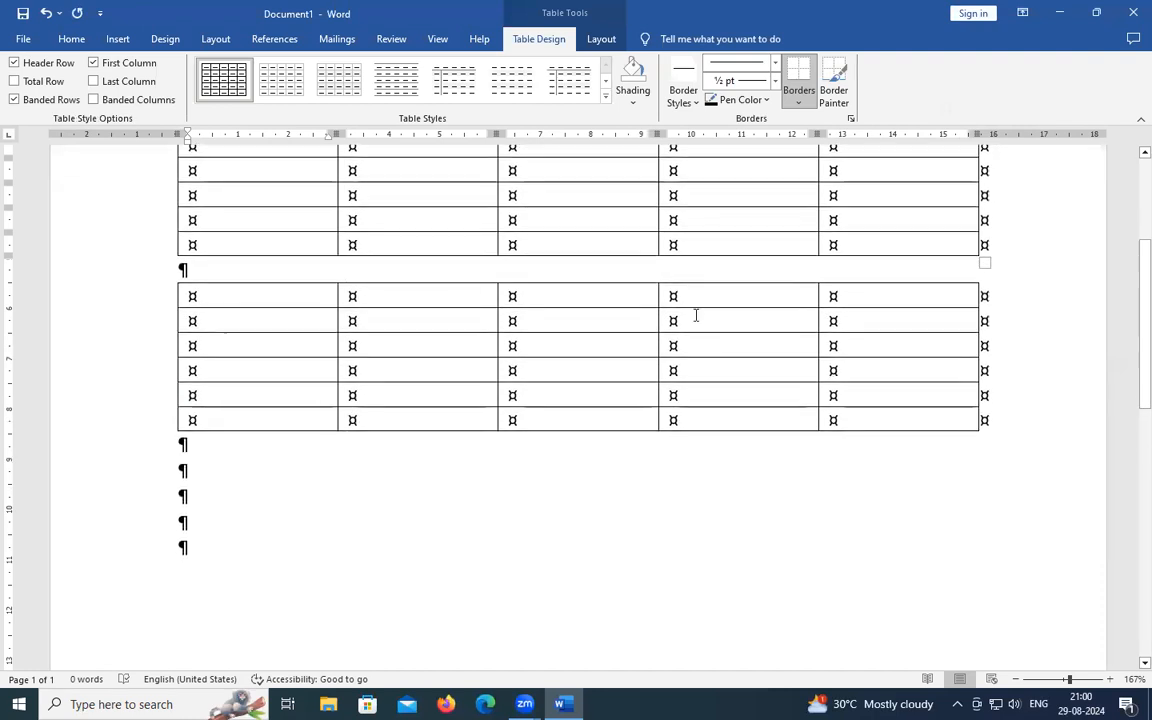
pyautogui.click(1009, 430)
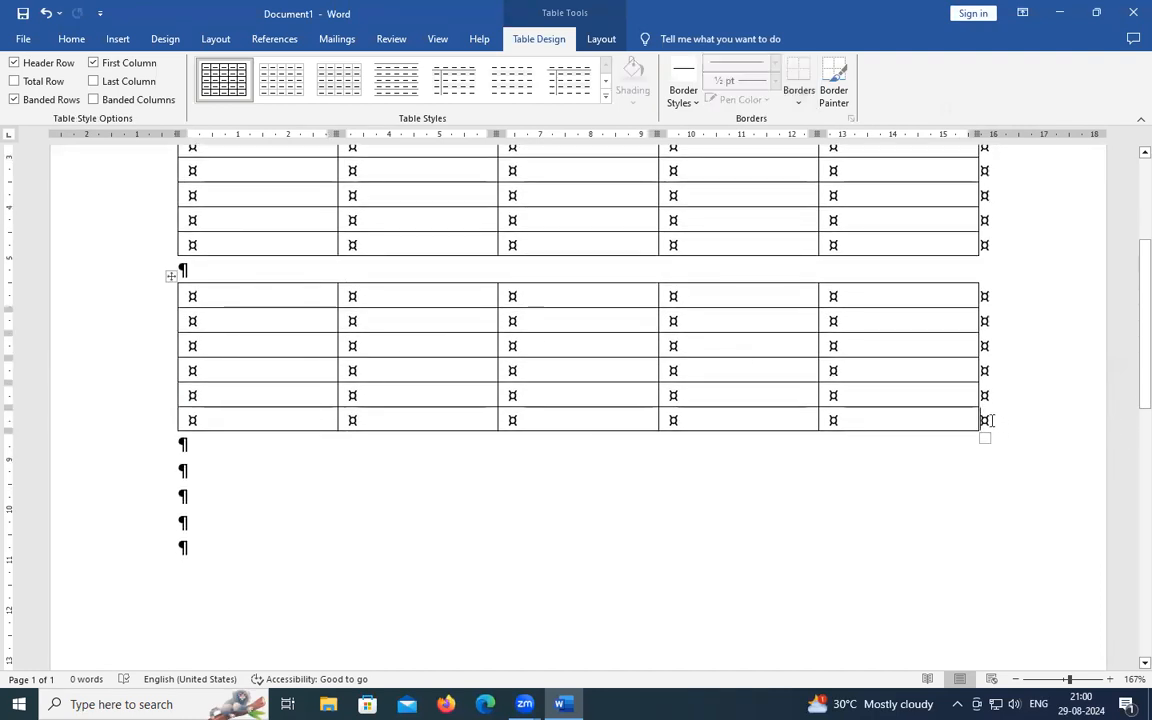
pyautogui.click(71, 38)
pyautogui.click(550, 68)
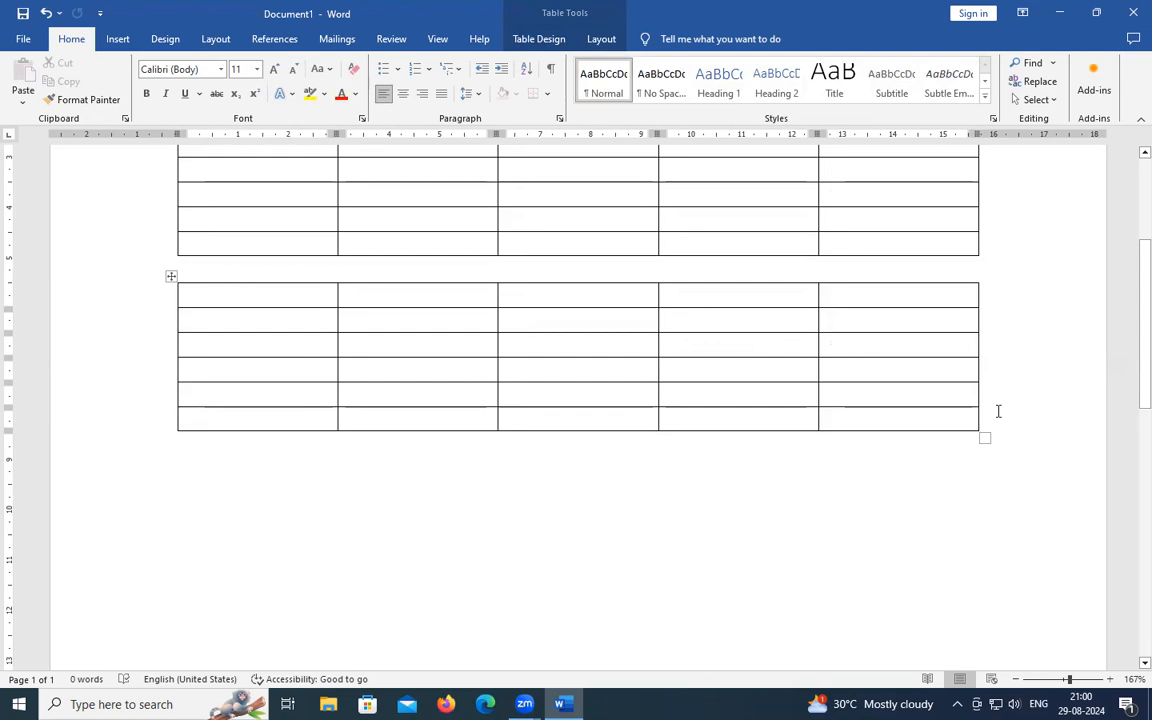
pyautogui.press('Return')
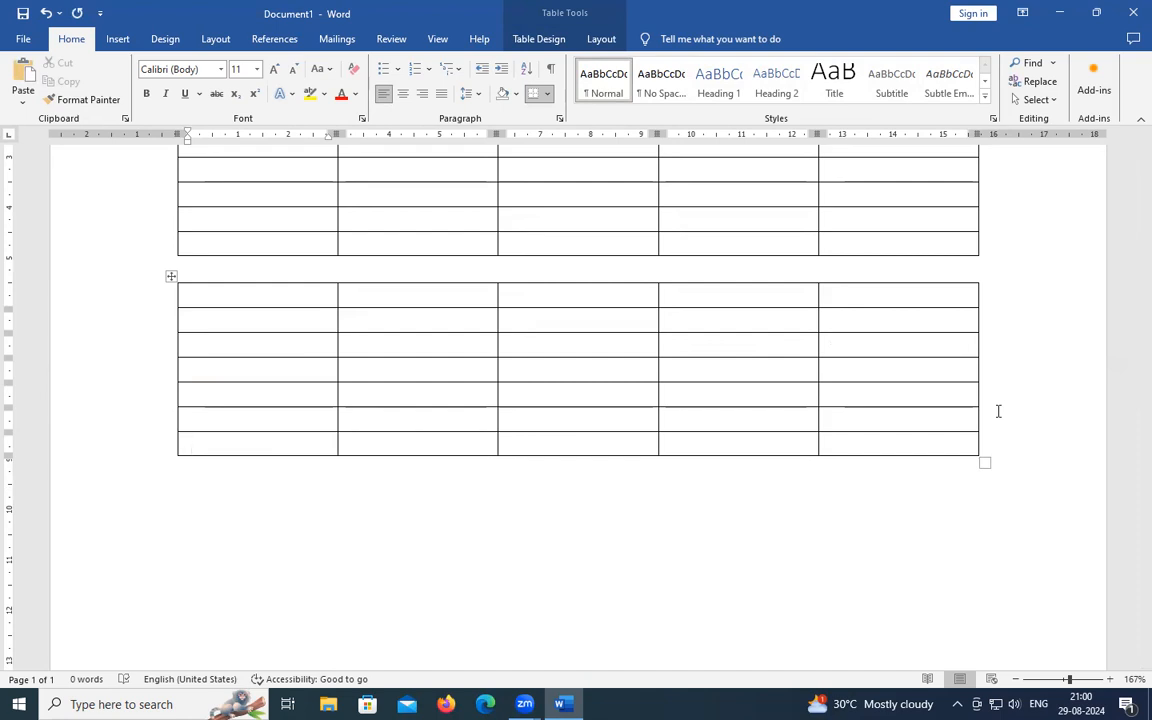
# - Move cell by cell through the lower table's last row and past its final cell to add another row
pyautogui.press('Tab')
pyautogui.press('Tab')
pyautogui.press('Tab')
pyautogui.press('Tab')
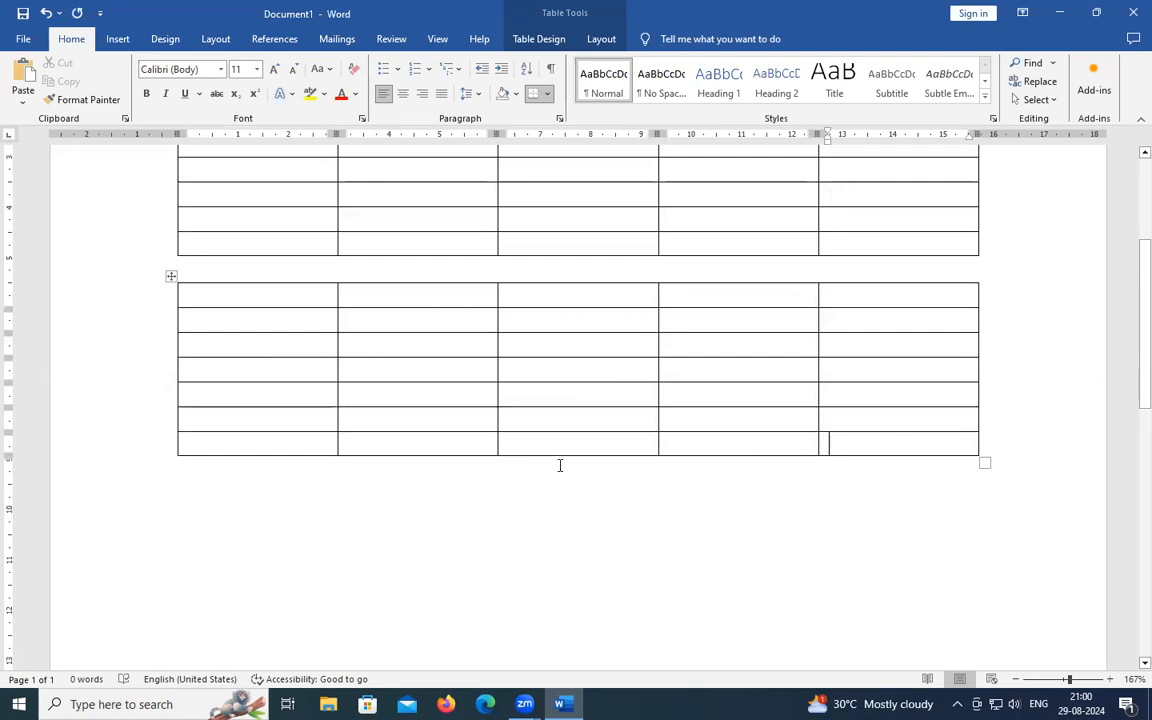
pyautogui.click(229, 447)
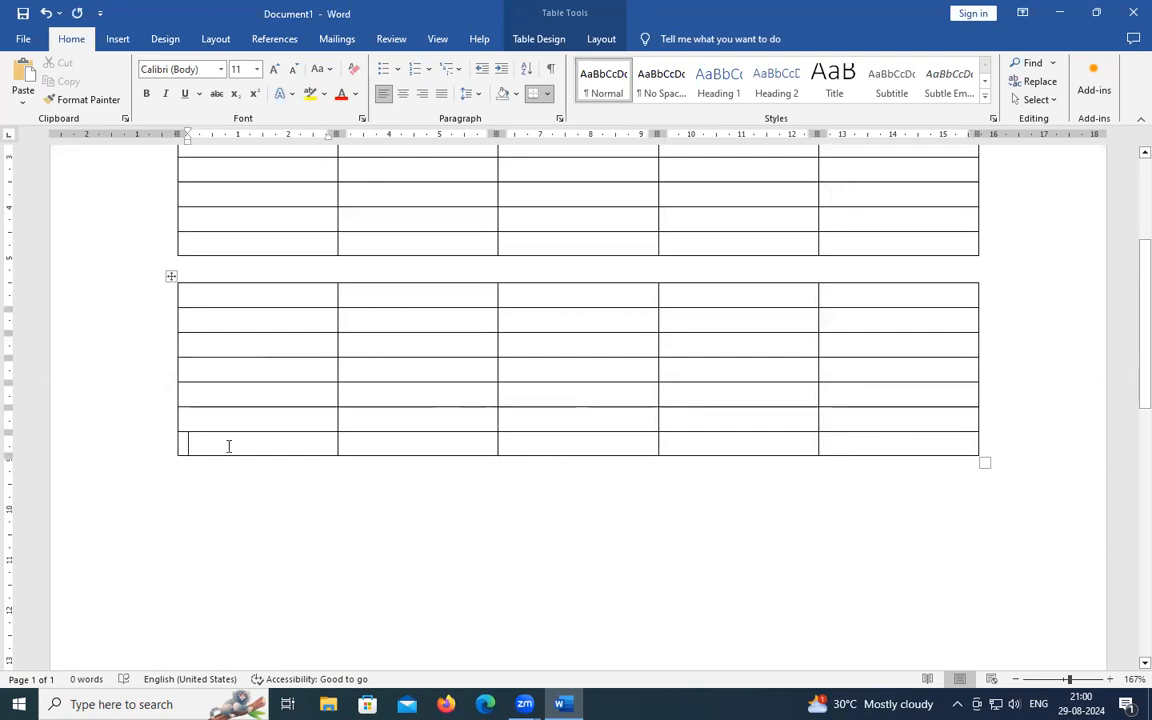
pyautogui.press('Tab')
pyautogui.press('Tab')
pyautogui.press('Tab')
pyautogui.press('Tab')
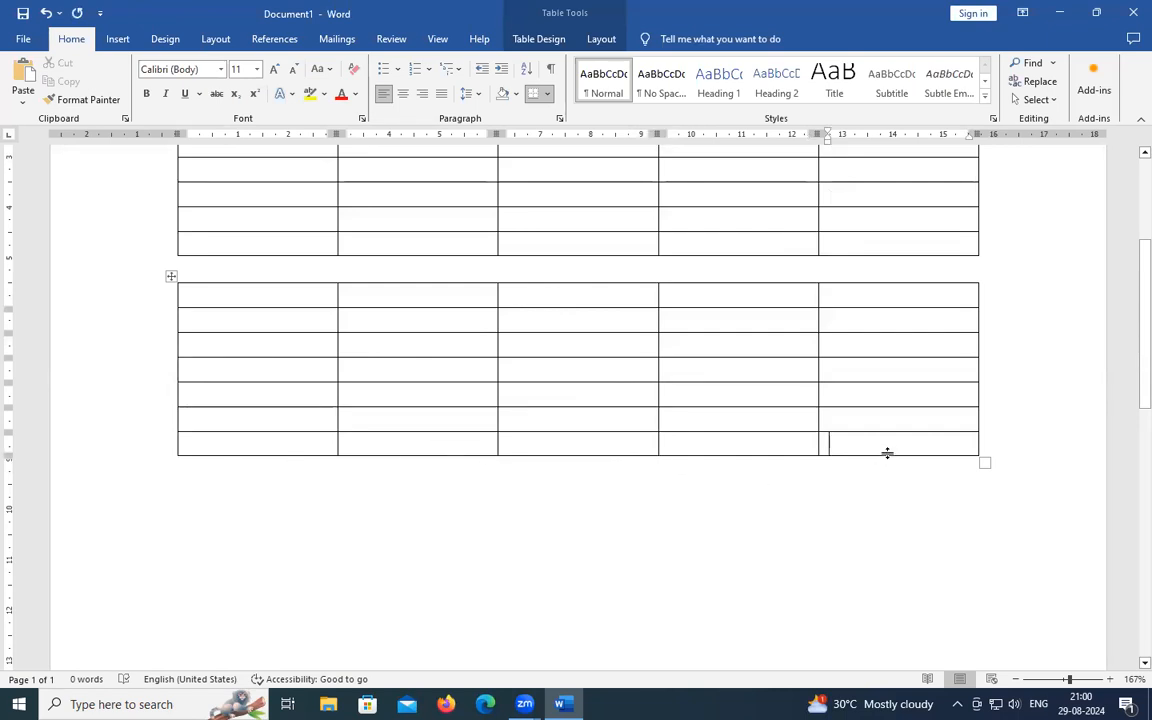
pyautogui.press('Tab')
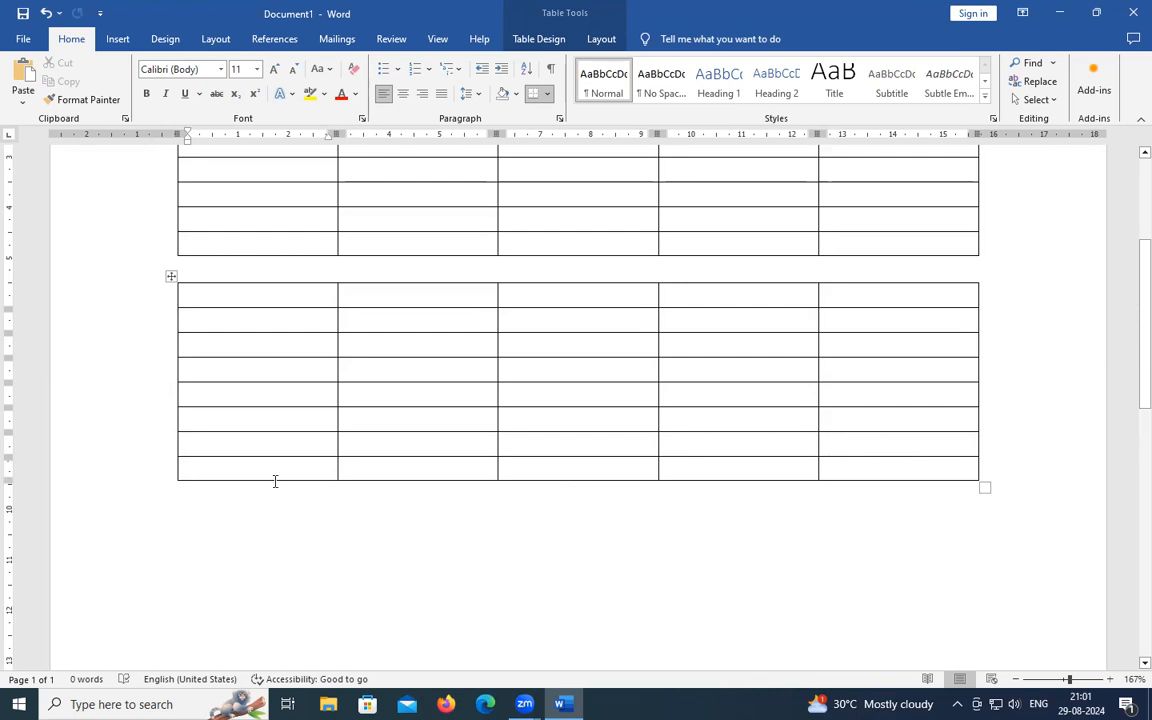
# - Select, one after another, the upper table's first row, its first column, the first cell of its second row and the whole table
pyautogui.scroll(3, 275, 481)
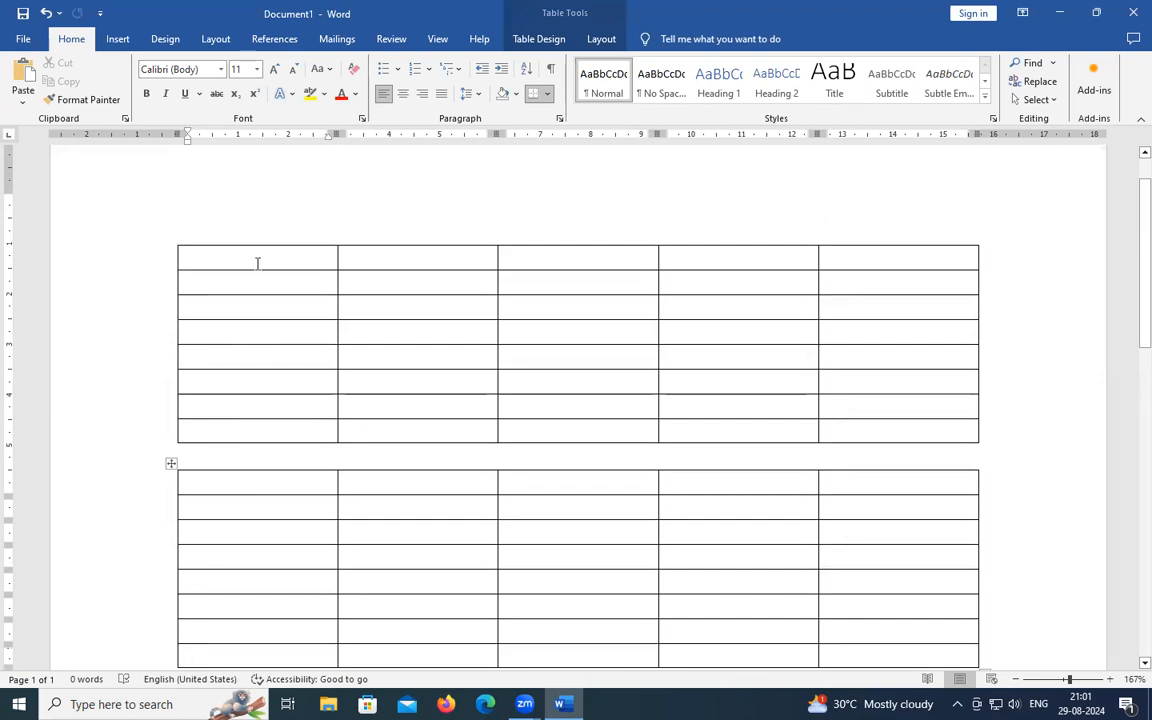
pyautogui.click(133, 260)
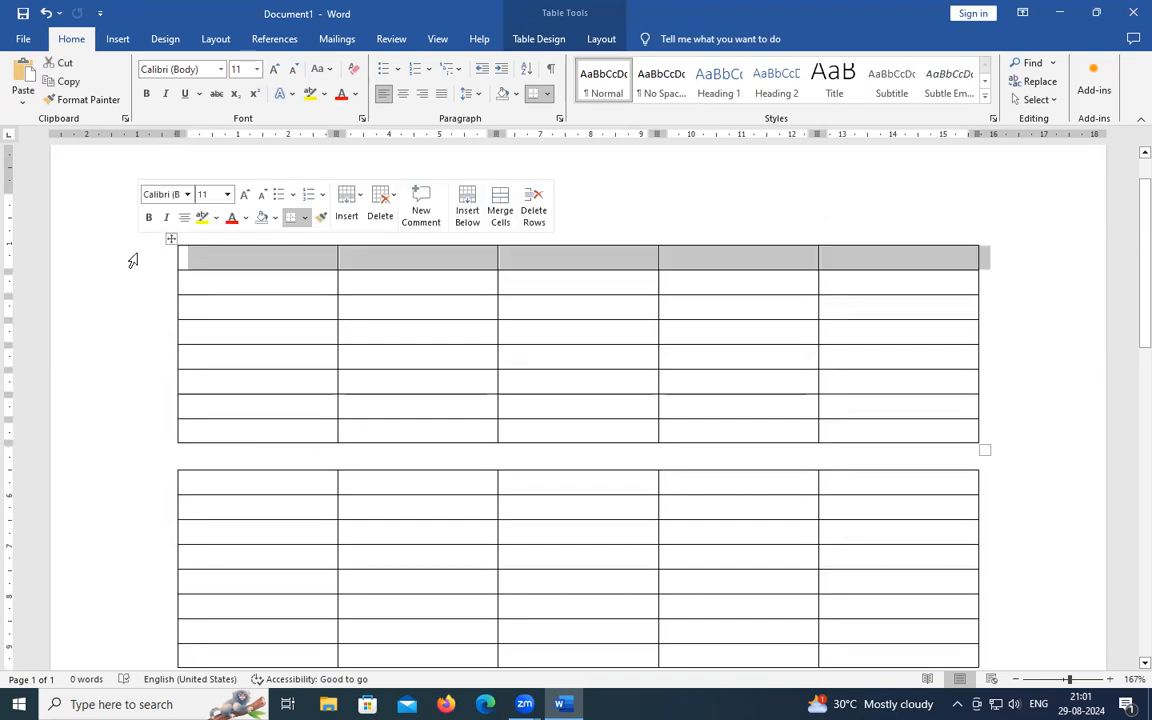
pyautogui.click(225, 220)
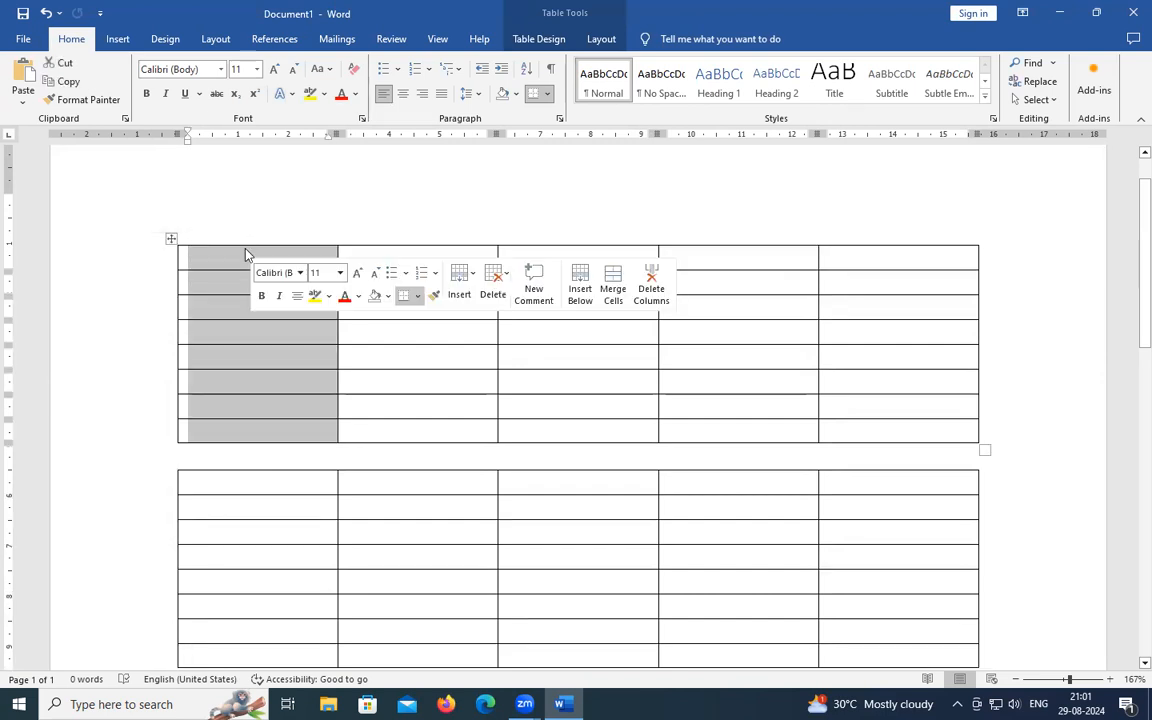
pyautogui.click(244, 255)
pyautogui.click(195, 281)
pyautogui.moveTo(291, 294); pyautogui.dragTo(318, 292)
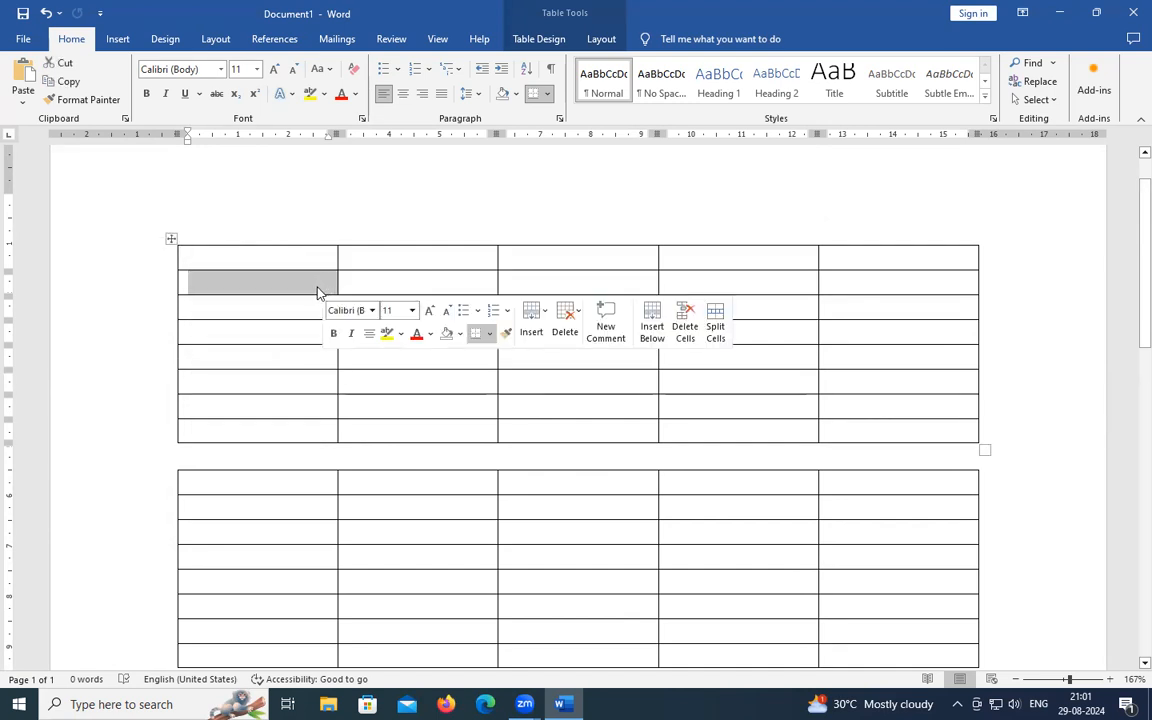
pyautogui.click(290, 333)
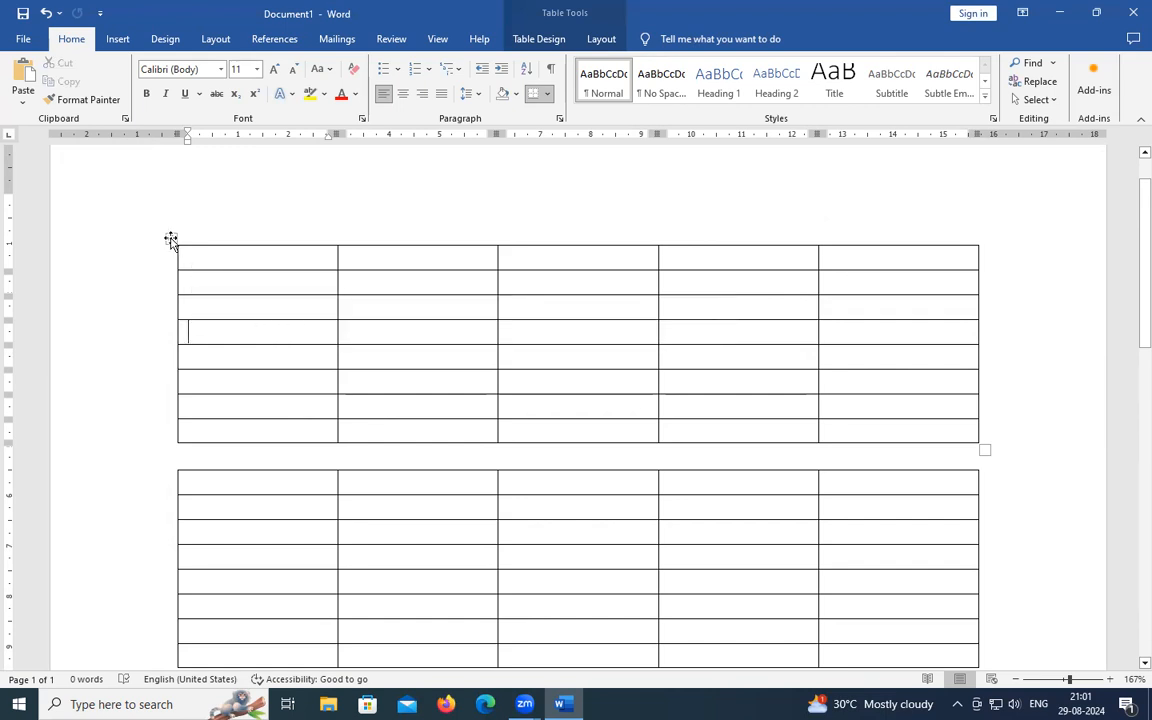
pyautogui.click(171, 238)
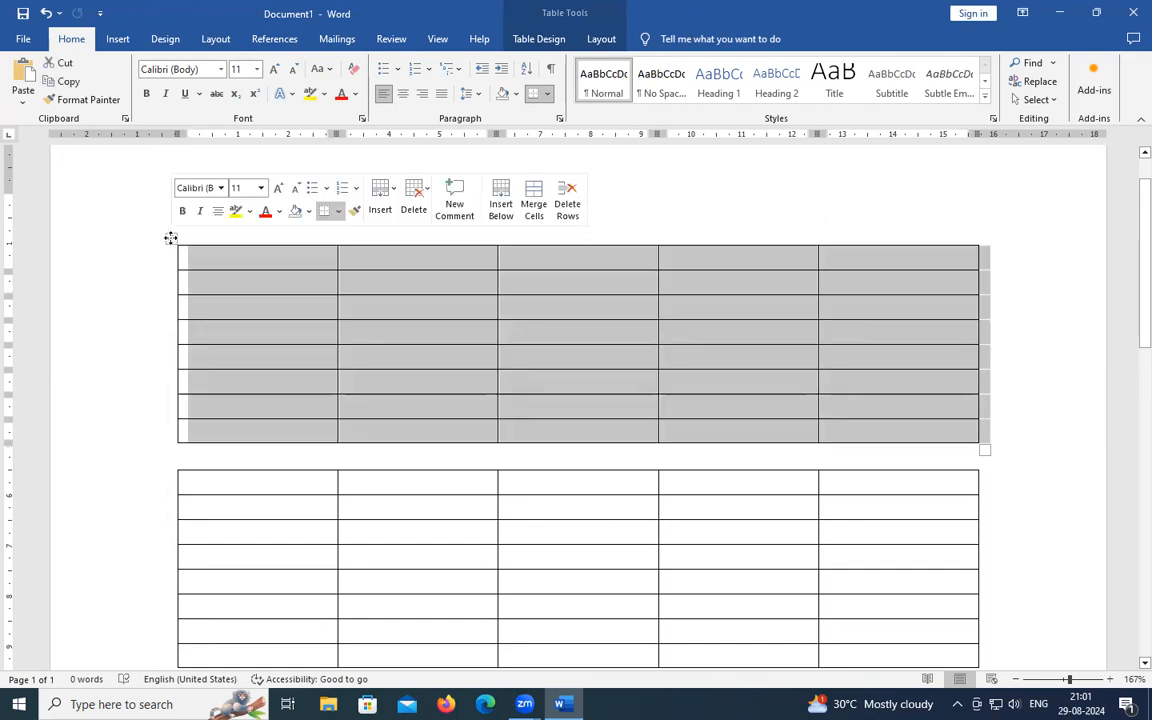
pyautogui.click(276, 267)
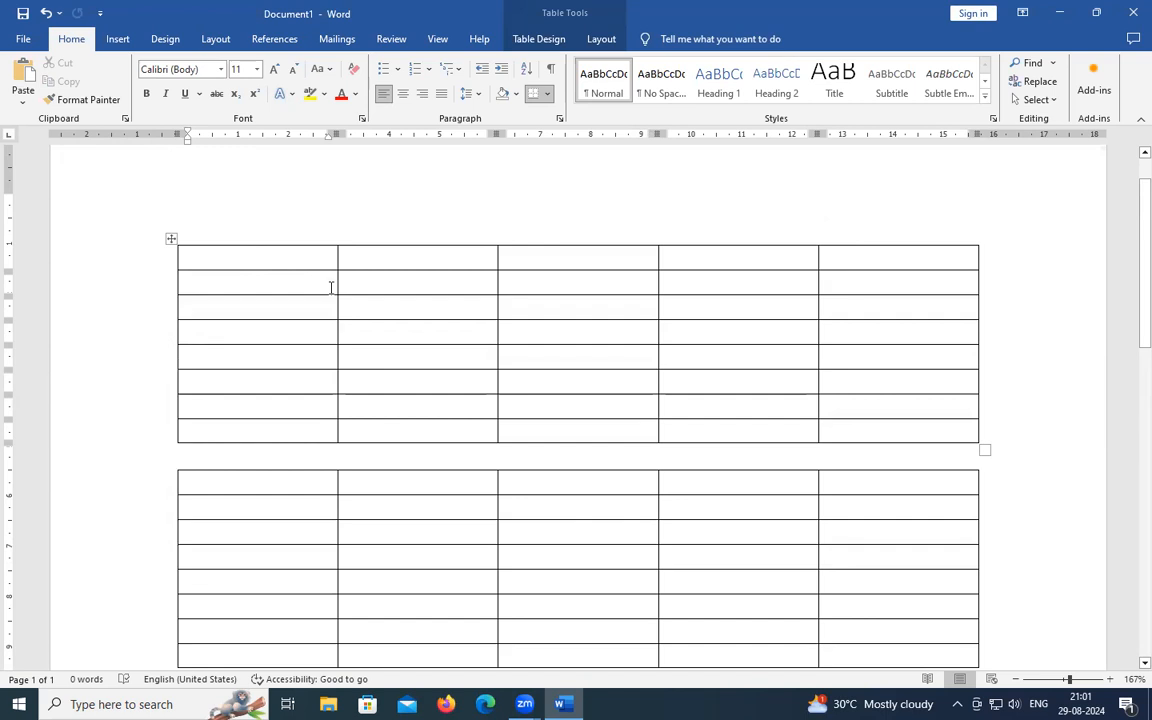
# - Add a row at the end of the upper table from its last cell and place the cursor after that new row
pyautogui.click(117, 38)
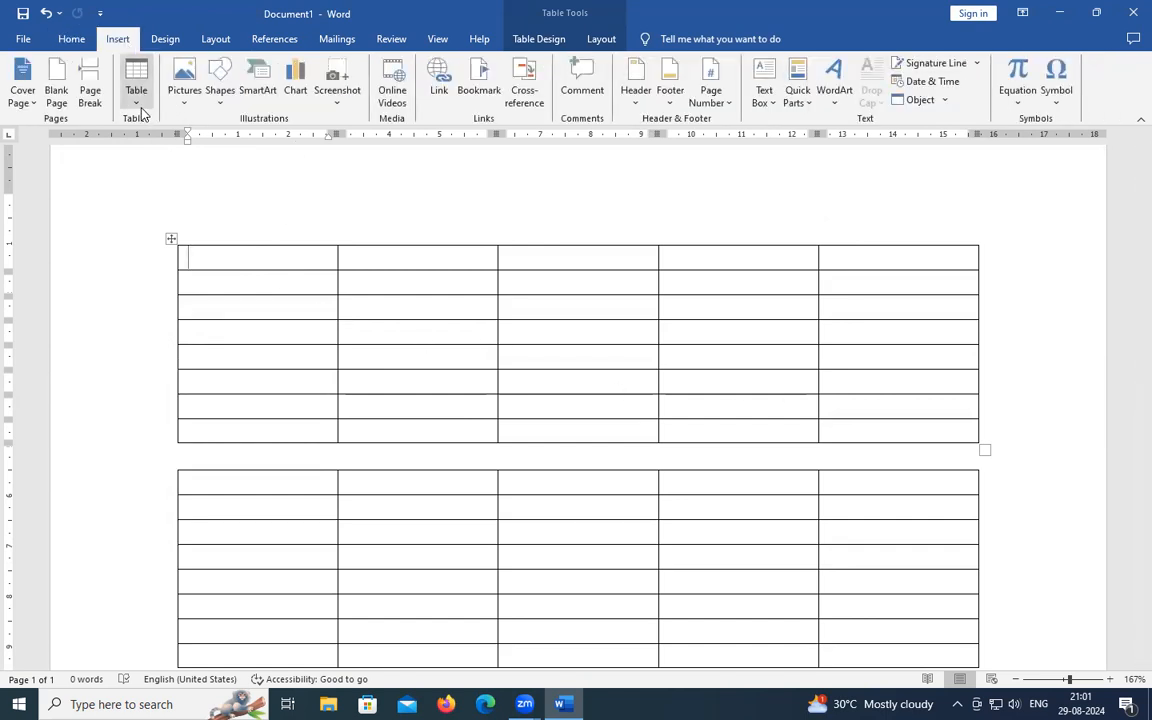
pyautogui.click(958, 428)
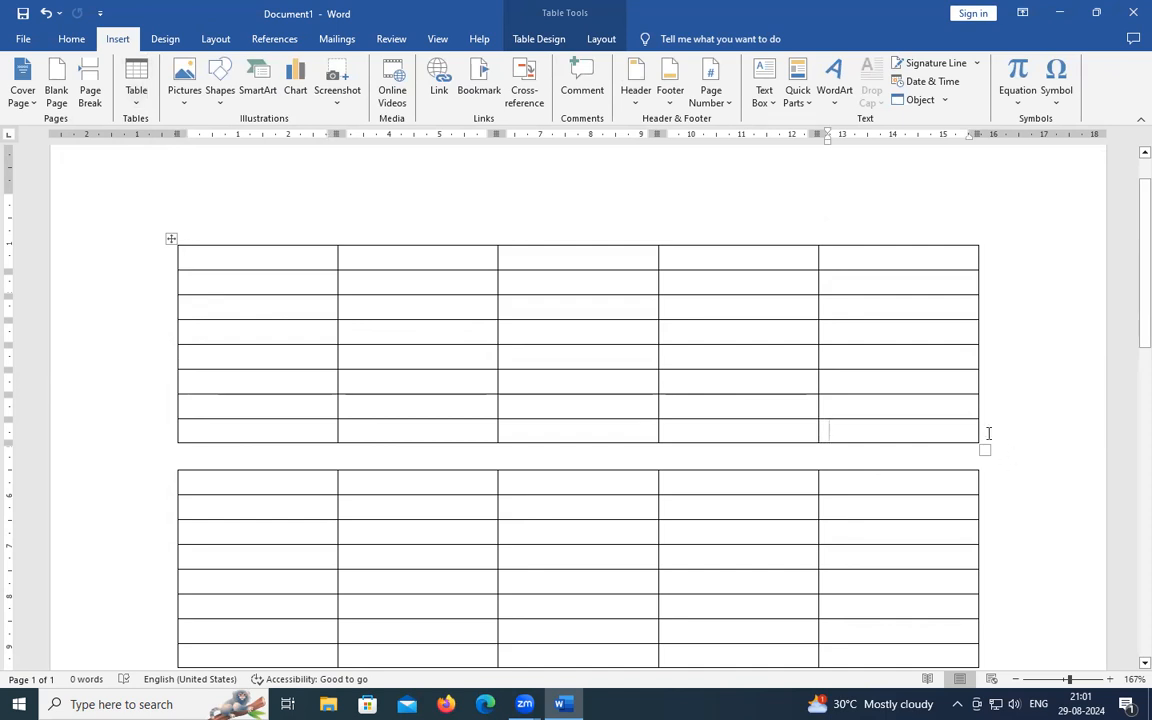
pyautogui.press('Tab')
pyautogui.press('Tab')
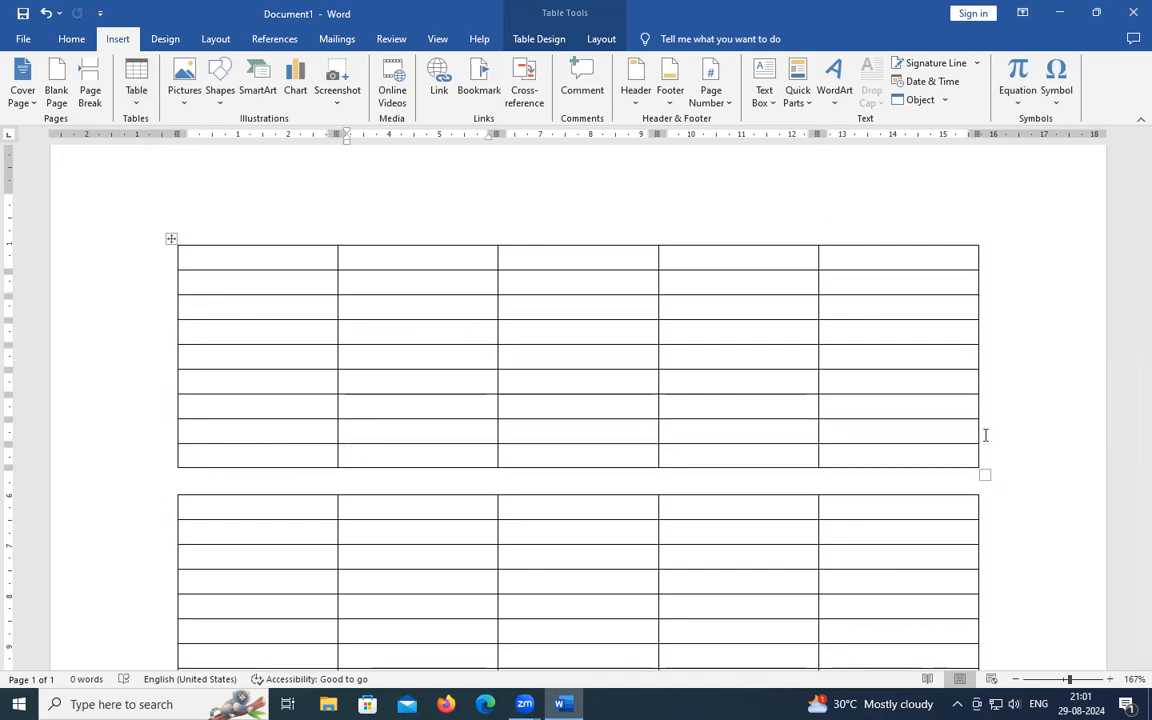
pyautogui.click(985, 455)
pyautogui.scroll(-3, 985, 450)
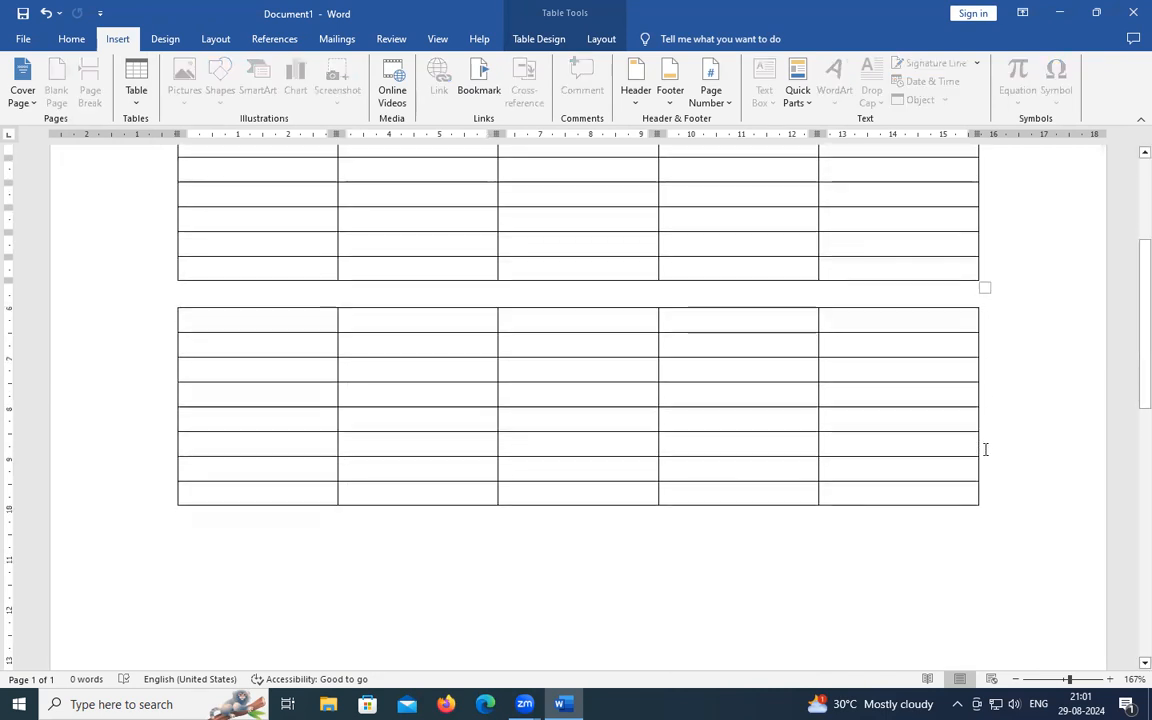
# - Add two more rows at the end of the lower table, working from the end of its last row each time
pyautogui.click(985, 494)
pyautogui.press('Return')
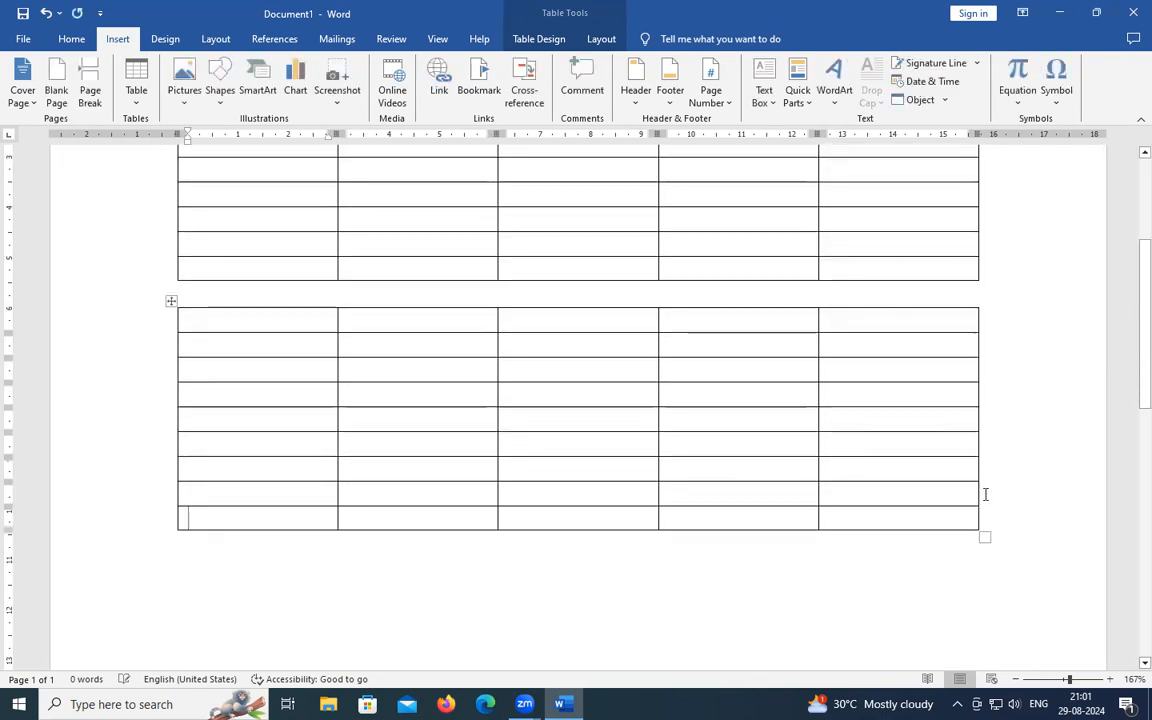
pyautogui.click(999, 528)
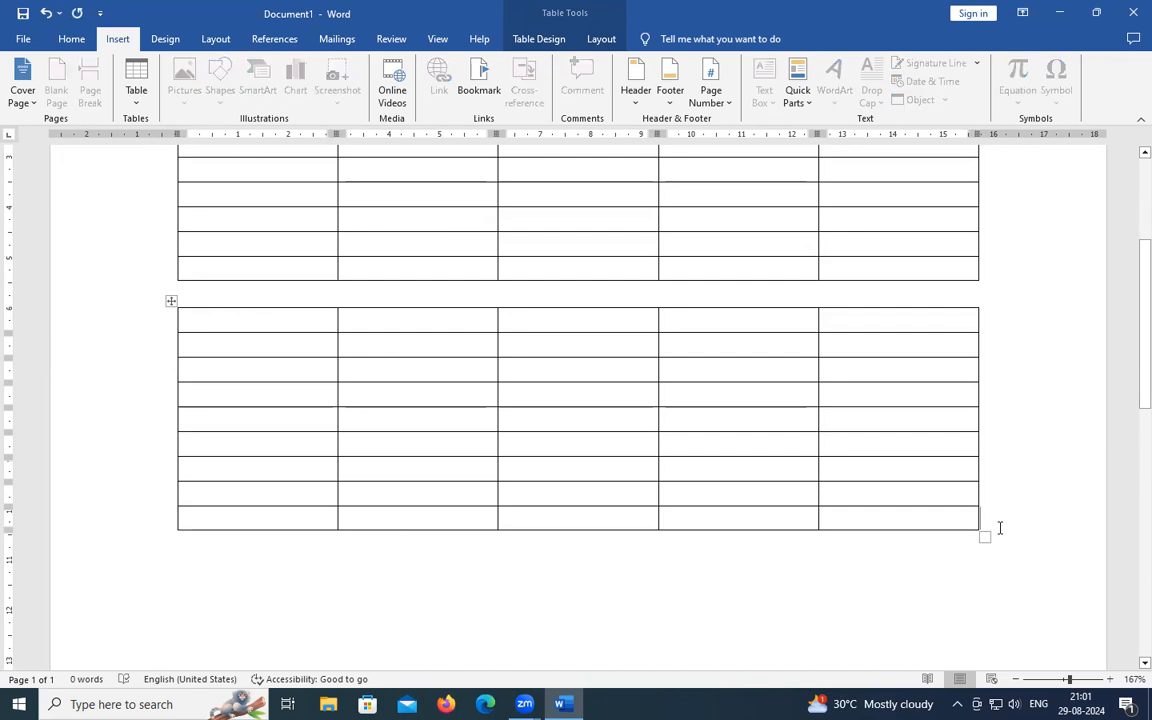
pyautogui.press('Return')
pyautogui.scroll(3, 1080, 257)
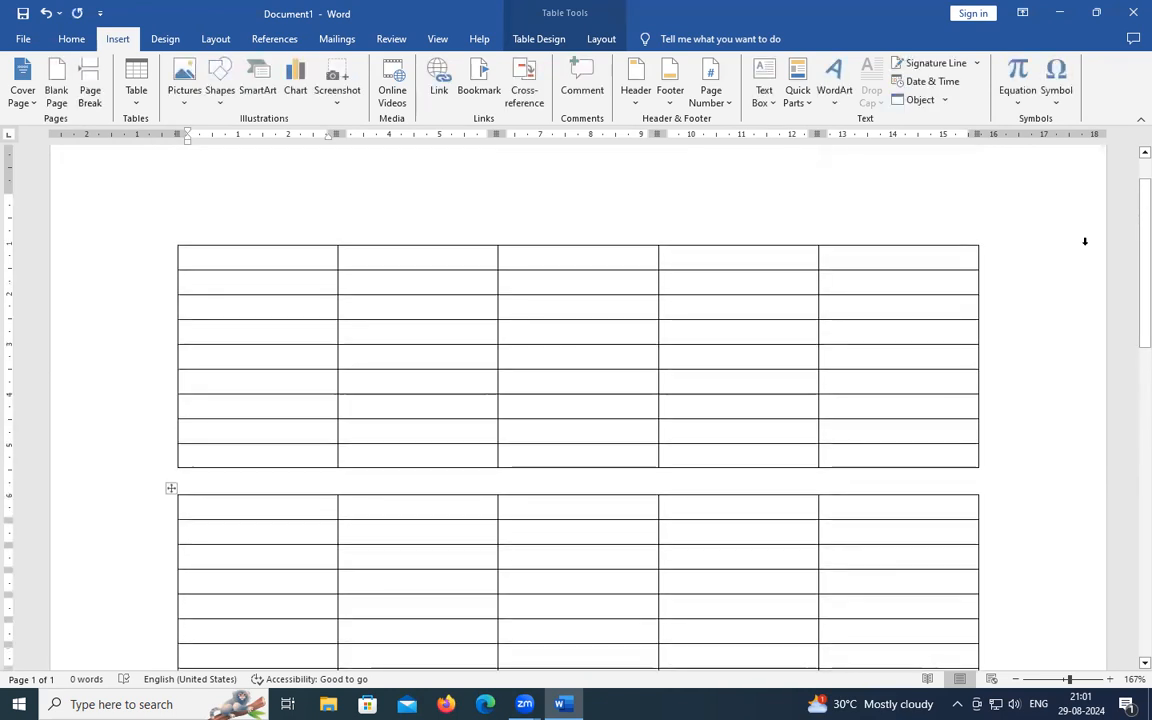
pyautogui.click(900, 243)
pyautogui.rightClick(901, 245)
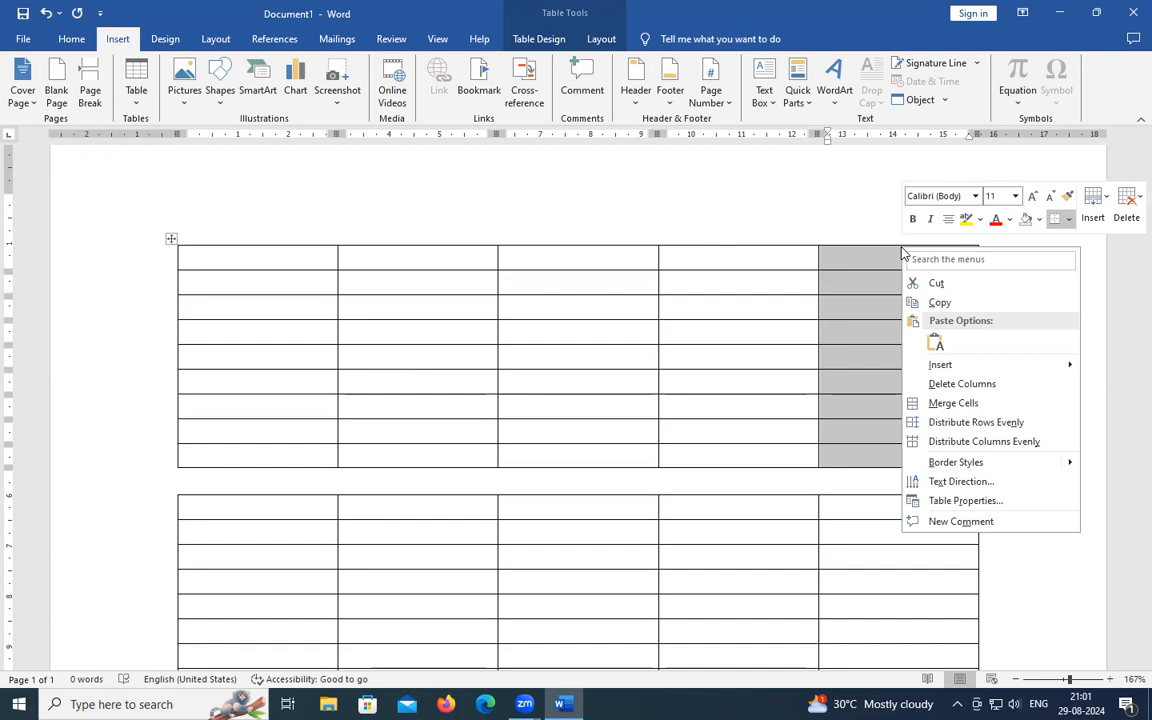
pyautogui.moveTo(1004, 372)
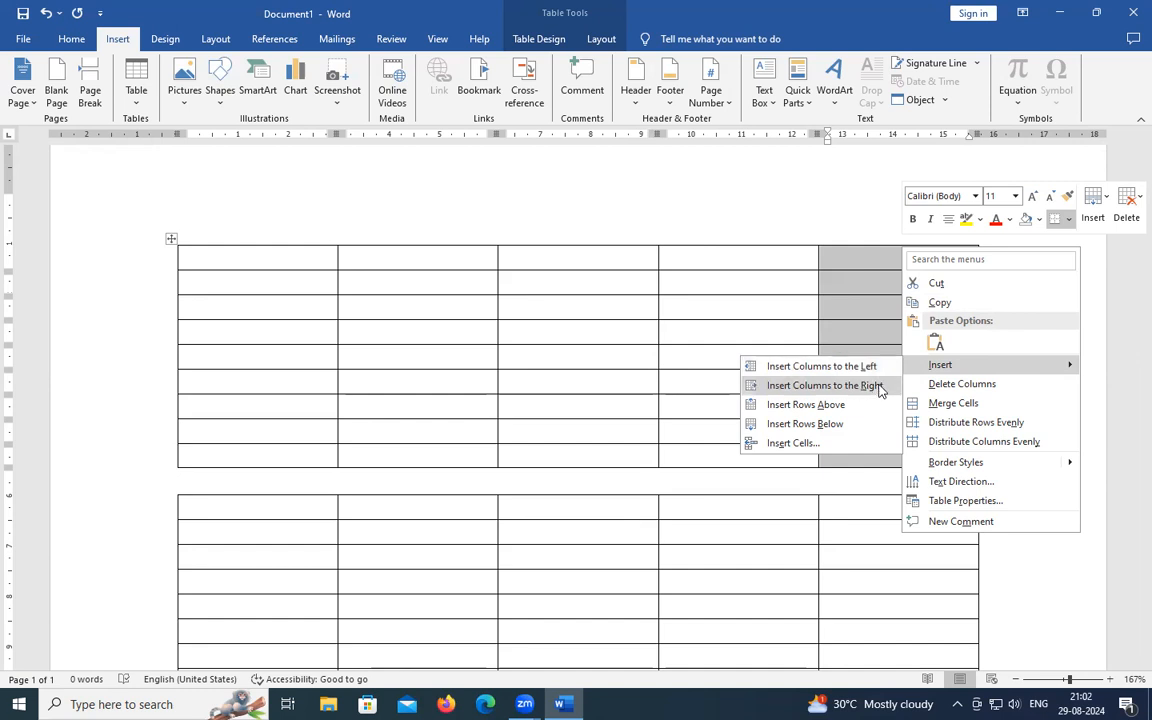
pyautogui.click(856, 260)
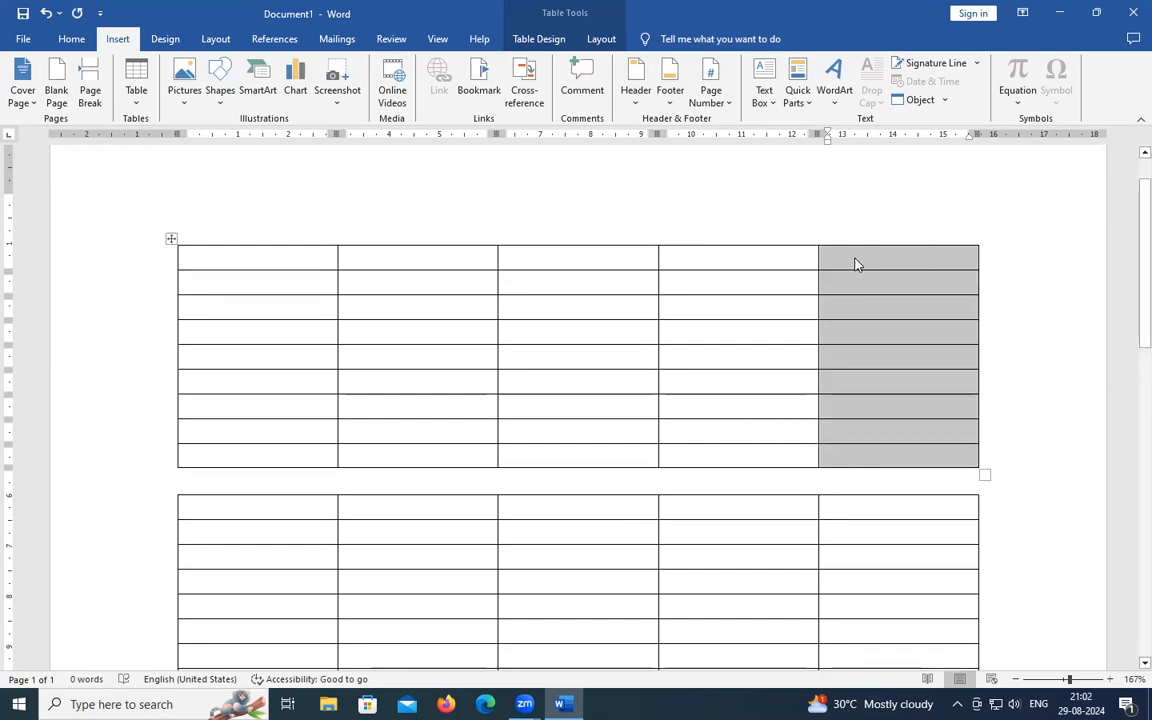
# - Enter XYZ in the first cell of the upper table's last column and insert a column to the left of that column
pyautogui.click(855, 262)
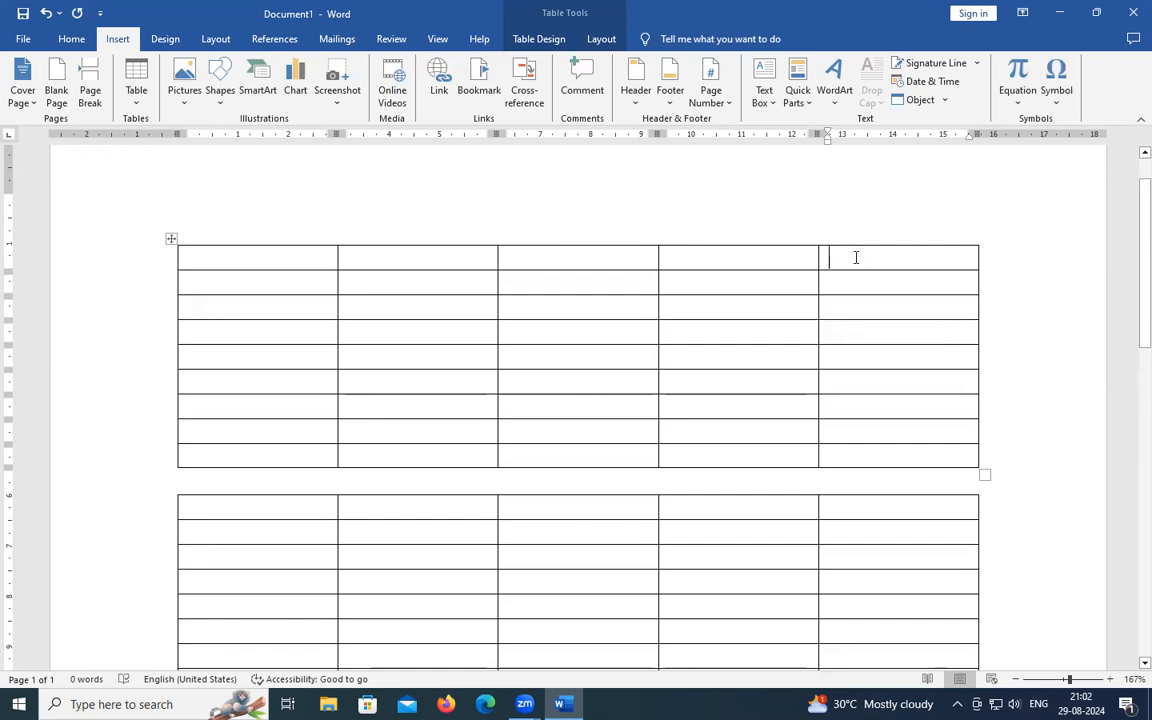
pyautogui.write('XYZ')
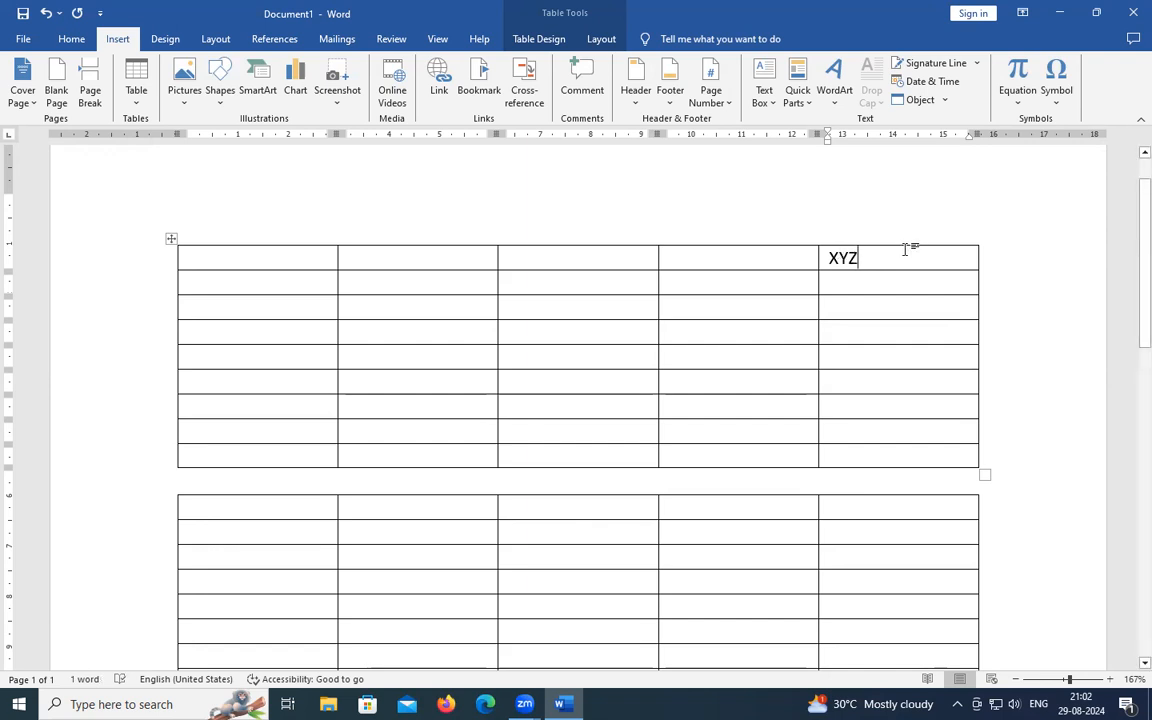
pyautogui.click(904, 241)
pyautogui.rightClick(904, 246)
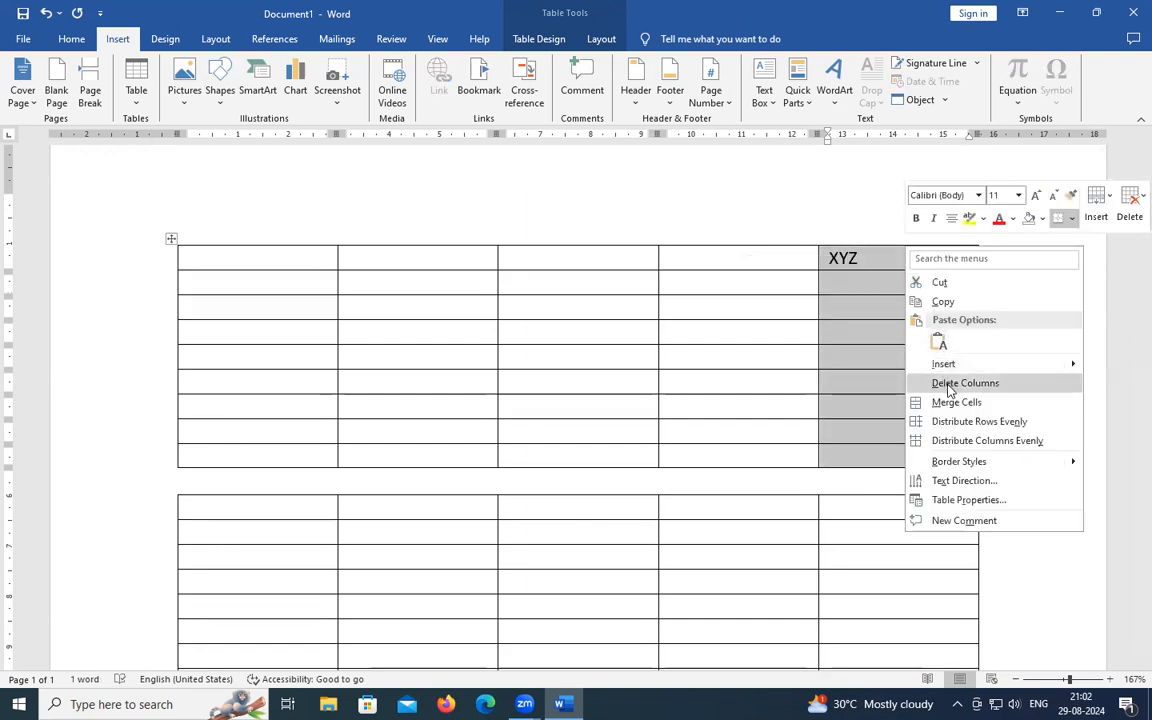
pyautogui.moveTo(927, 369)
pyautogui.click(893, 367)
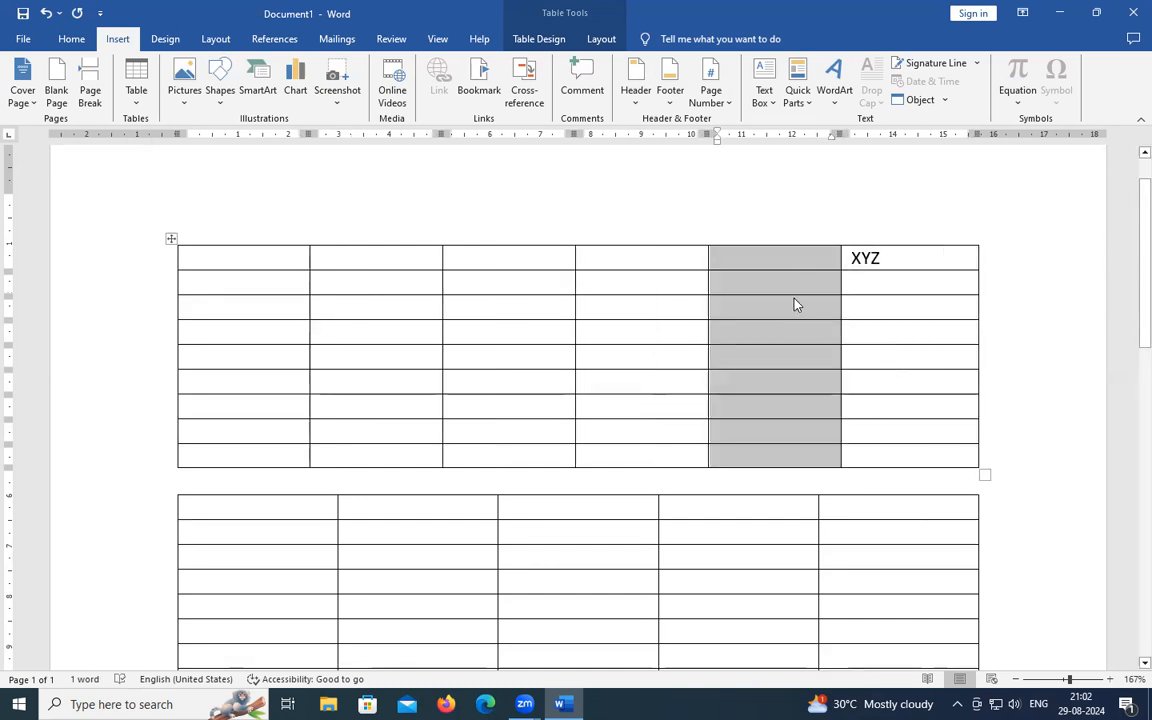
# - Insert a column to the right of the upper table's XYZ column
pyautogui.click(890, 241)
pyautogui.rightClick(890, 241)
pyautogui.moveTo(946, 364)
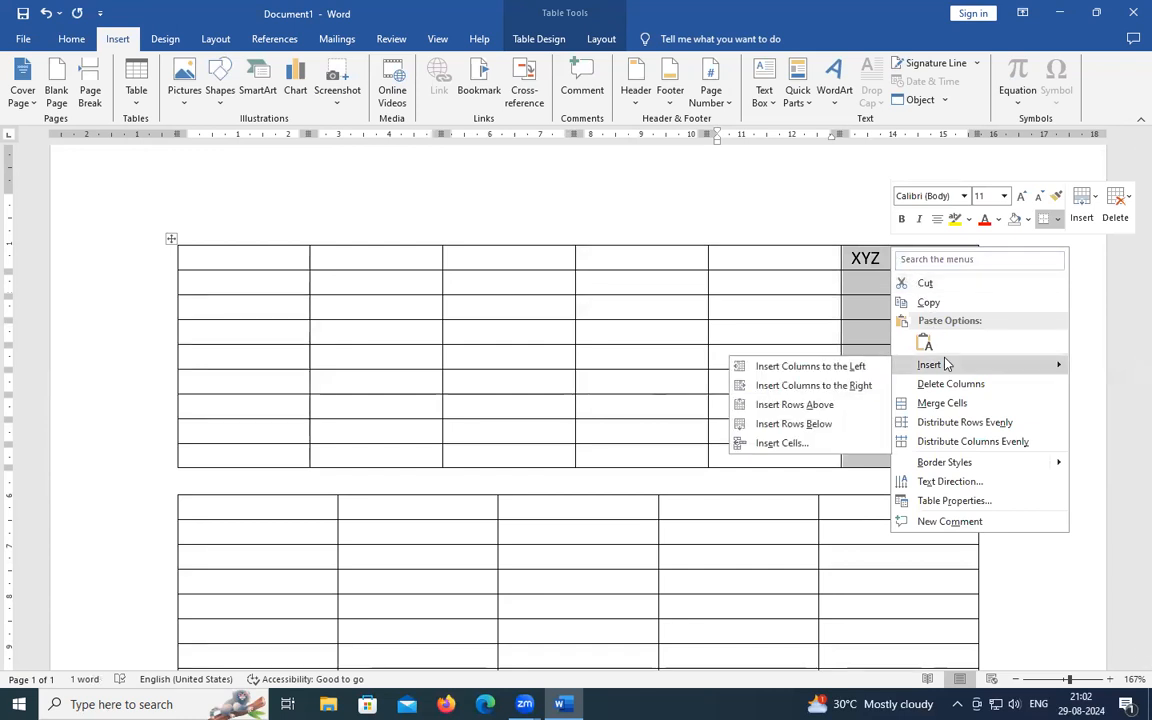
pyautogui.click(848, 385)
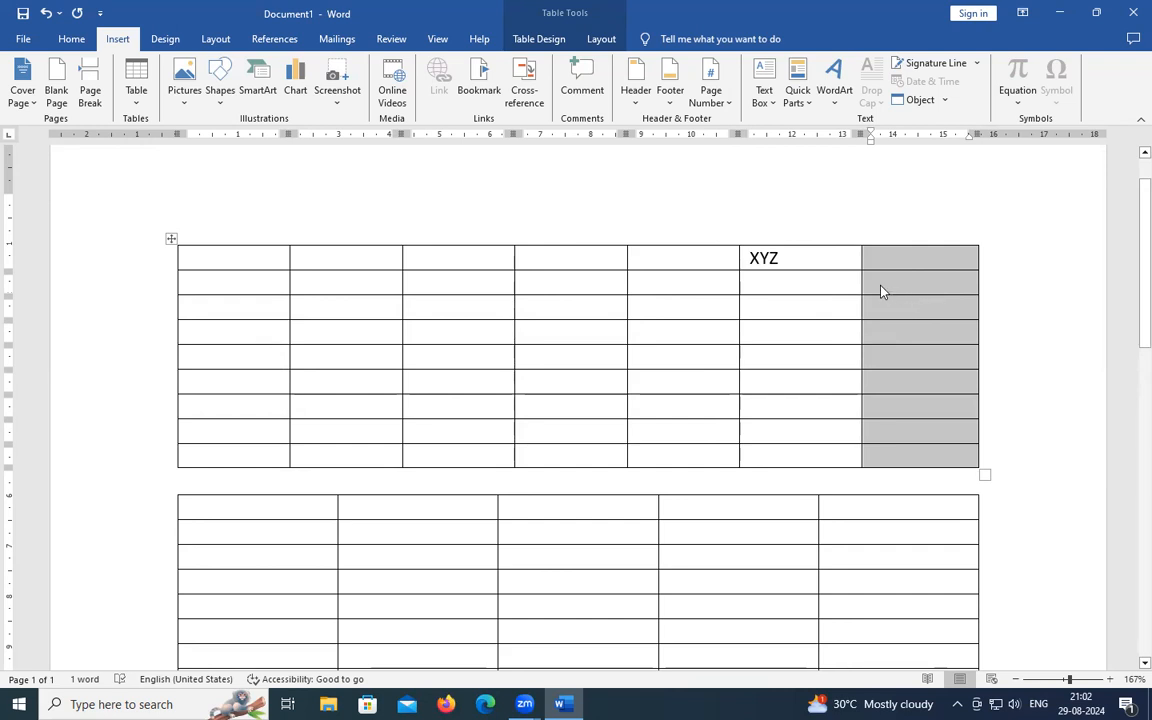
pyautogui.click(803, 460)
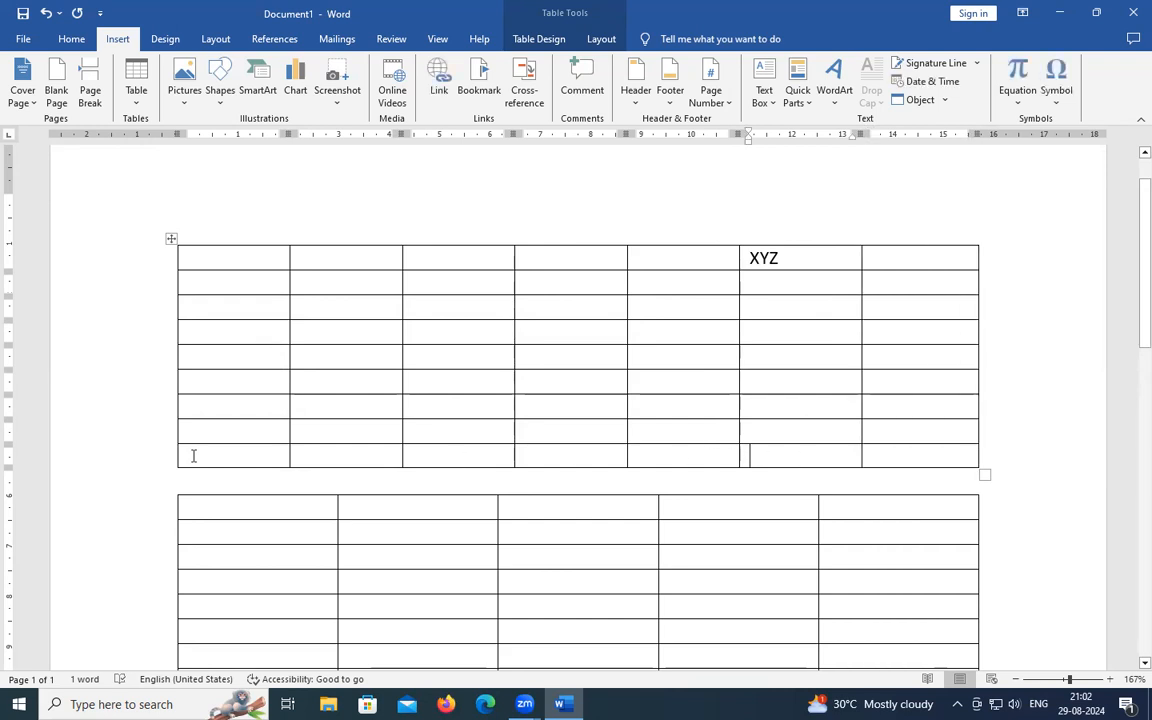
pyautogui.click(72, 477)
pyautogui.click(77, 462)
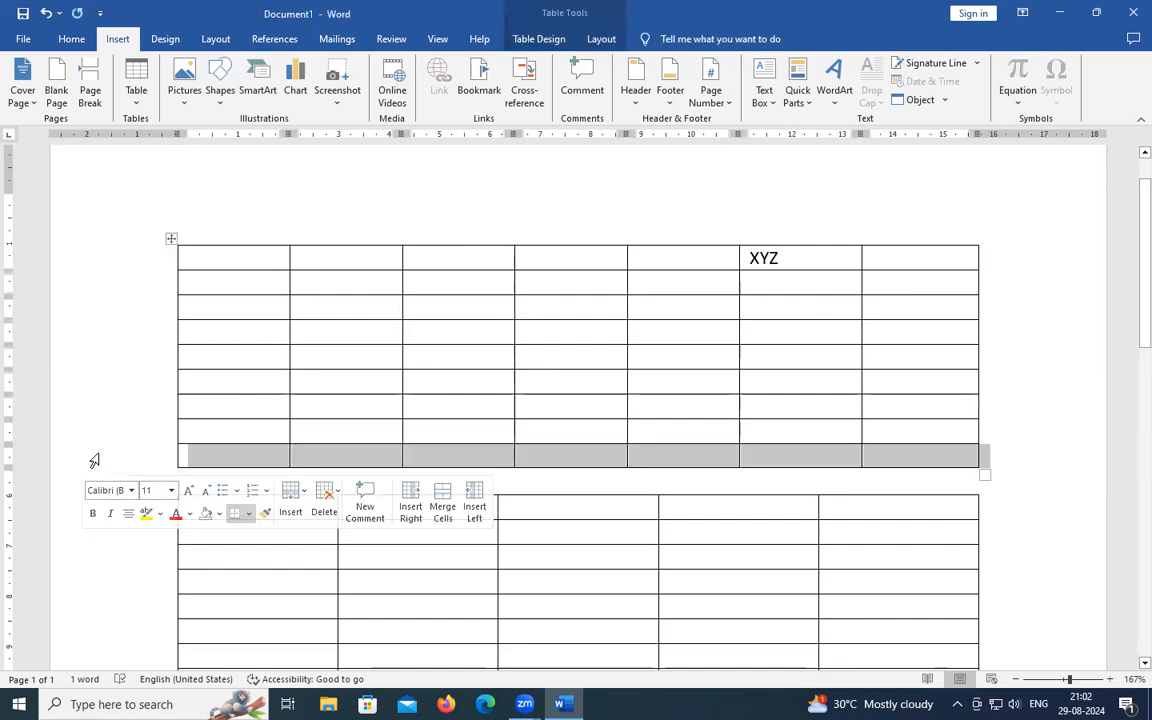
pyautogui.rightClick(100, 460)
pyautogui.moveTo(225, 292)
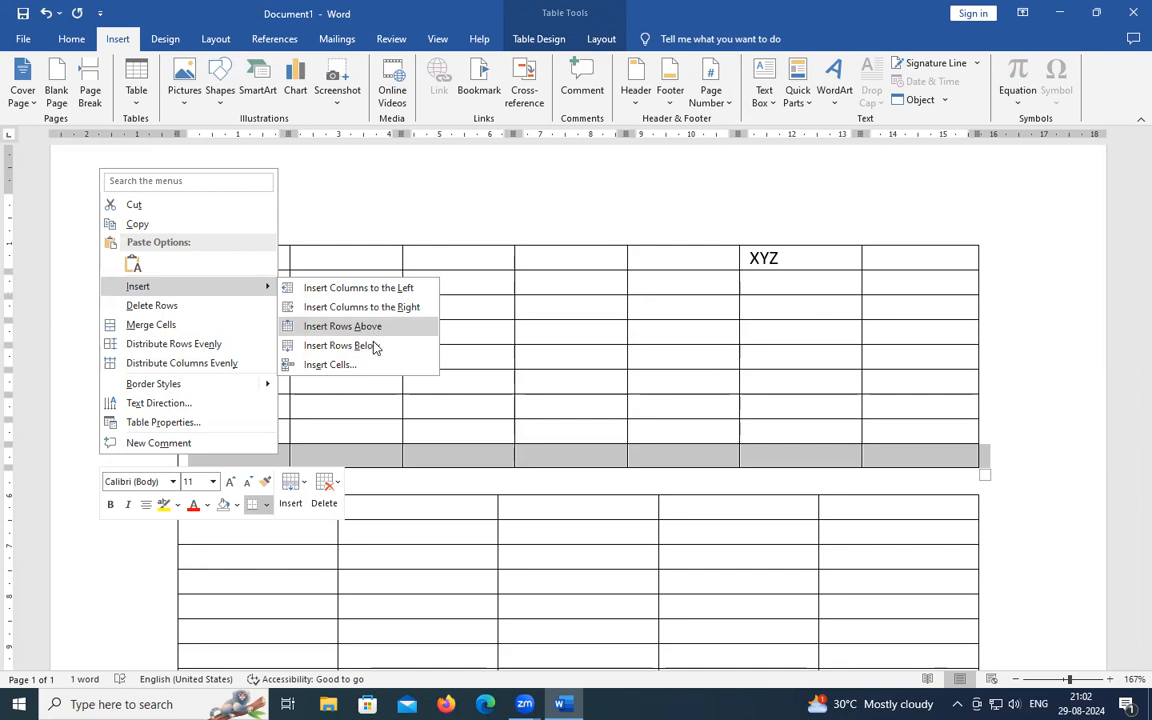
pyautogui.click(816, 366)
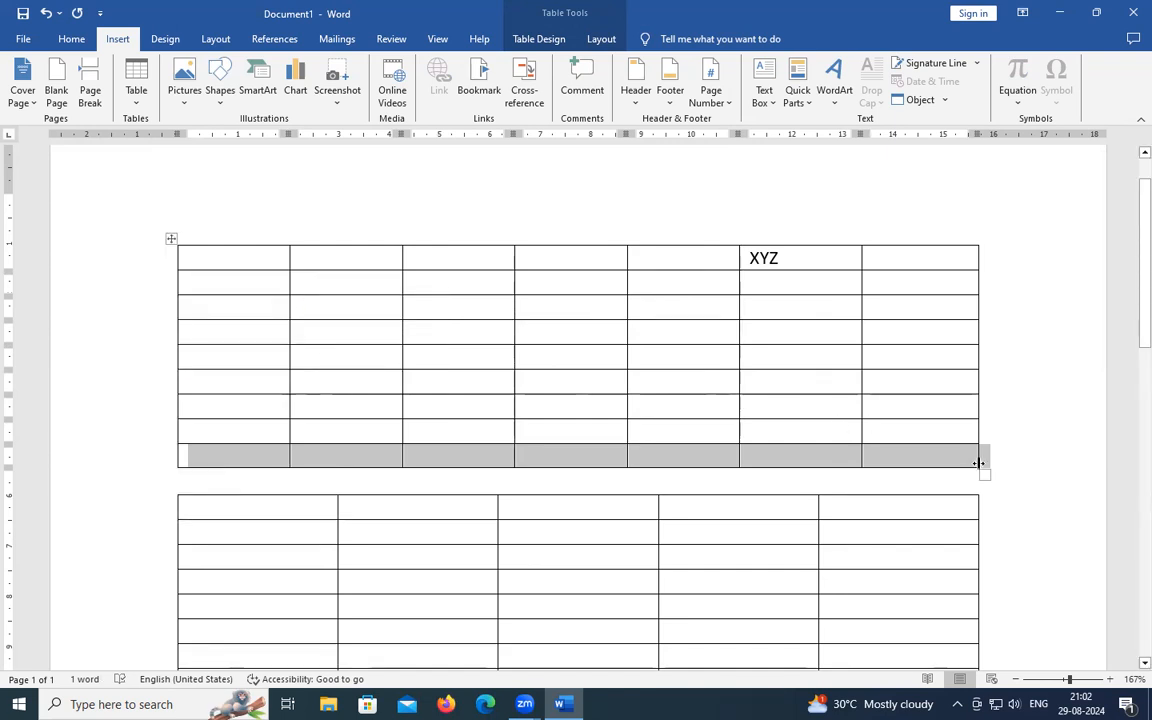
pyautogui.click(990, 457)
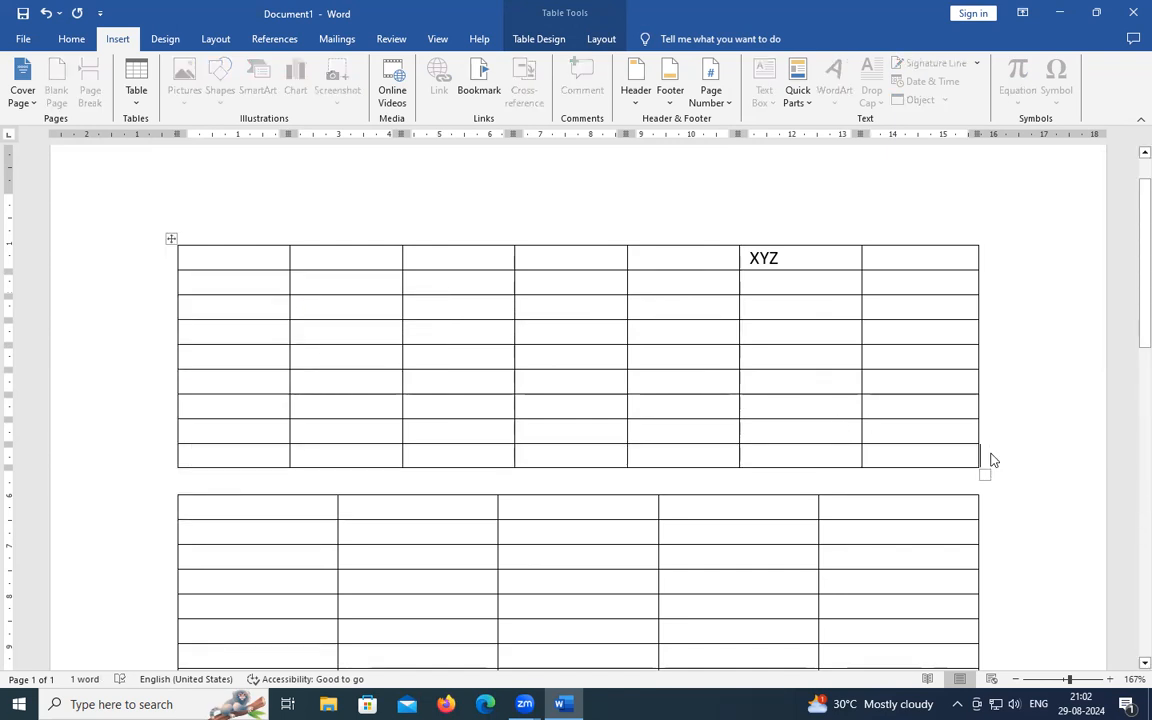
# - Enter ABC and XYZ in the first two cells of the upper table's fifth row
pyautogui.click(217, 362)
pyautogui.write('ABC')
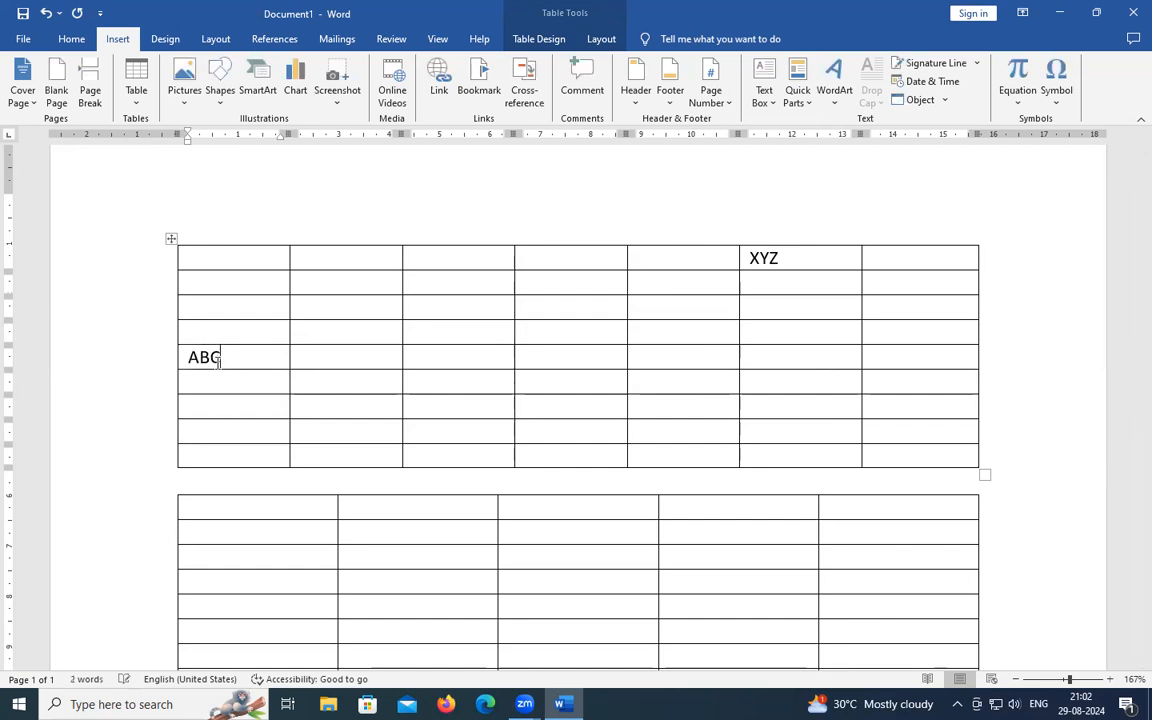
pyautogui.press('Tab')
pyautogui.write('XYZ')
# - Insert a row above the upper table's row that contains ABC and XYZ
pyautogui.click(121, 365)
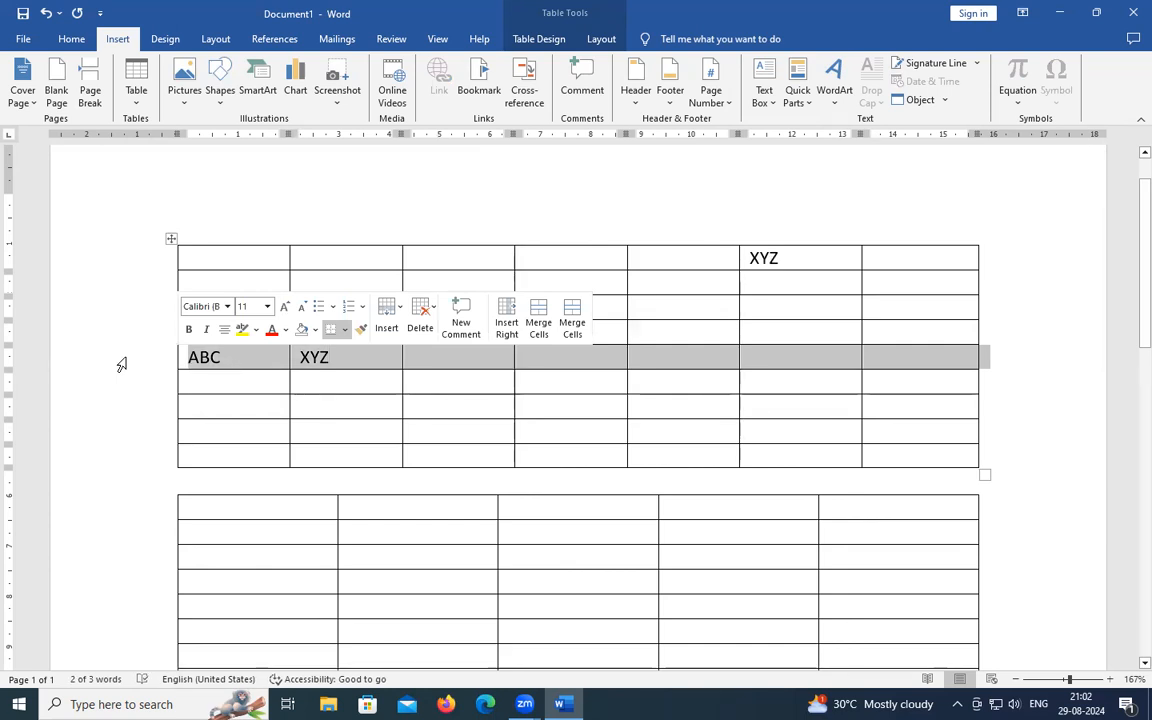
pyautogui.rightClick(139, 363)
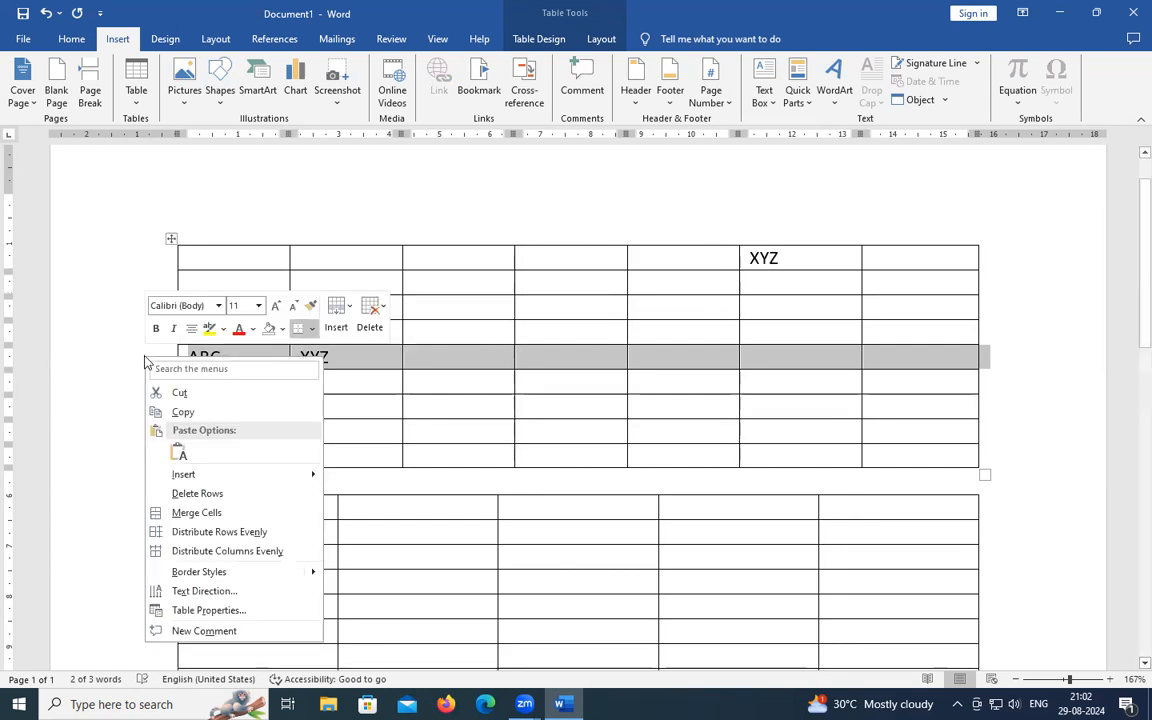
pyautogui.moveTo(268, 475)
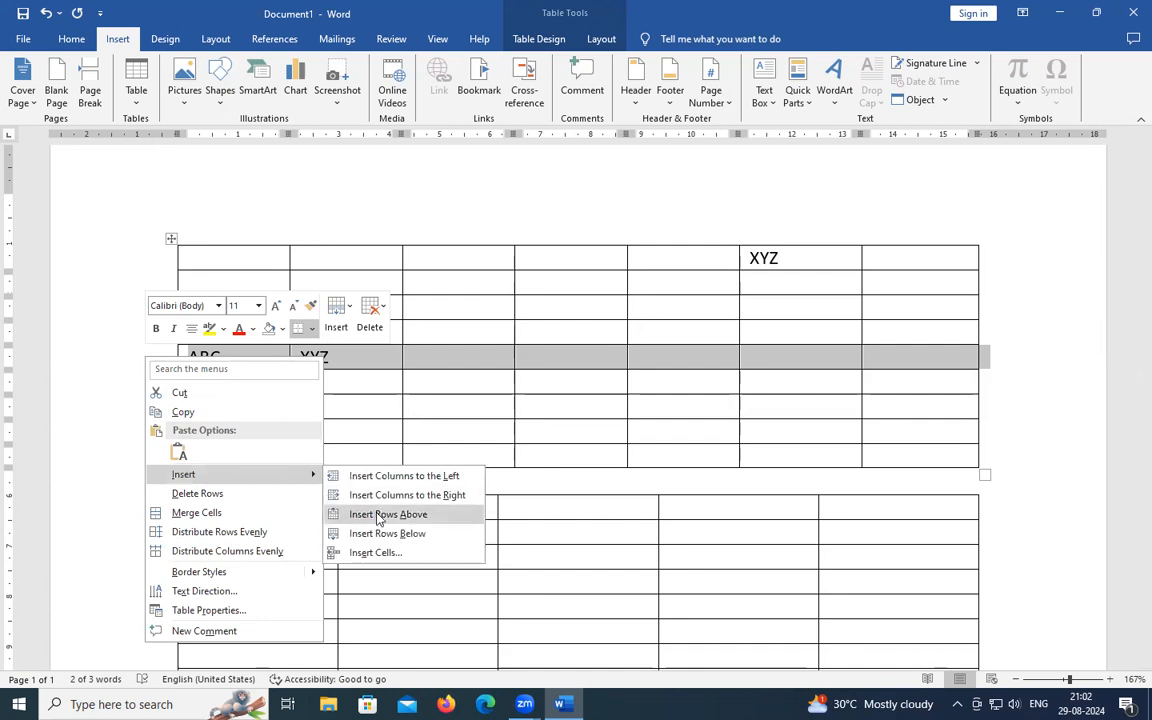
pyautogui.click(406, 518)
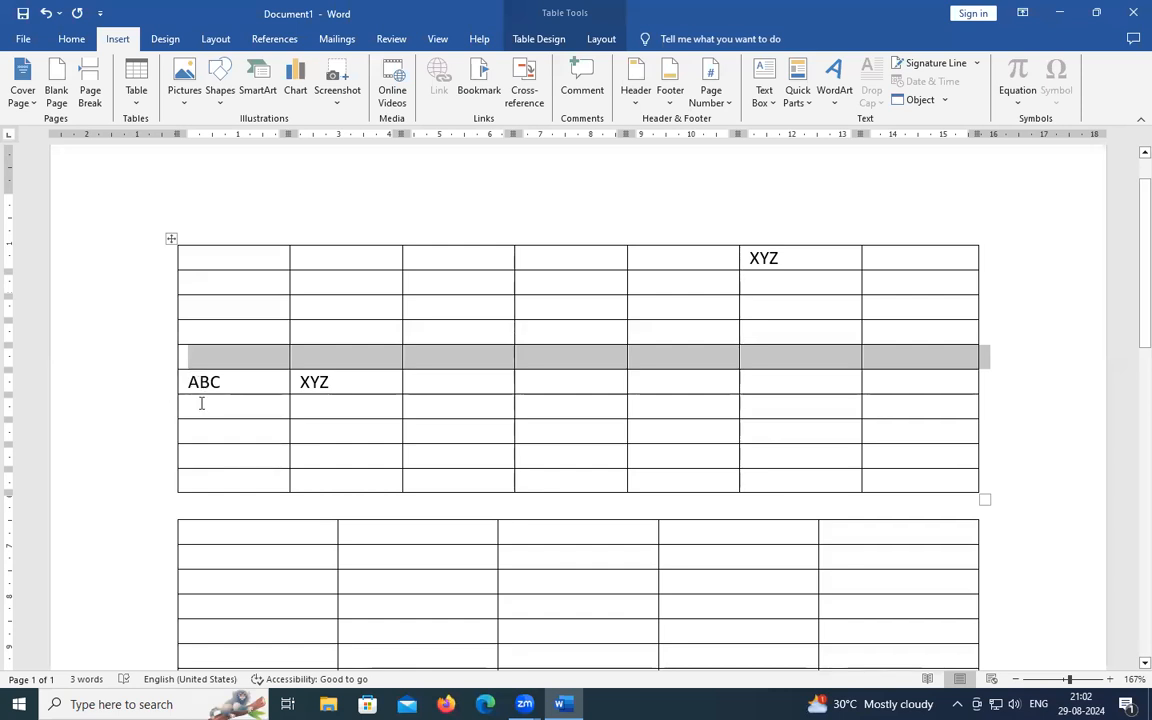
pyautogui.click(152, 388)
pyautogui.rightClick(157, 388)
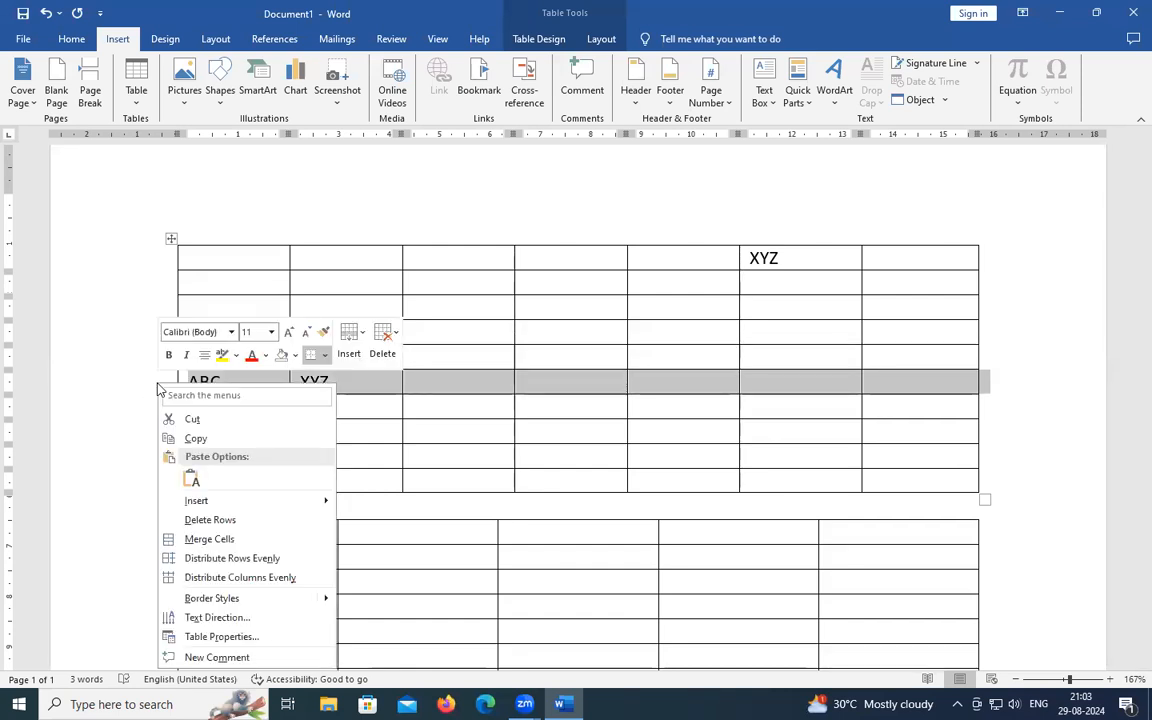
pyautogui.moveTo(291, 501)
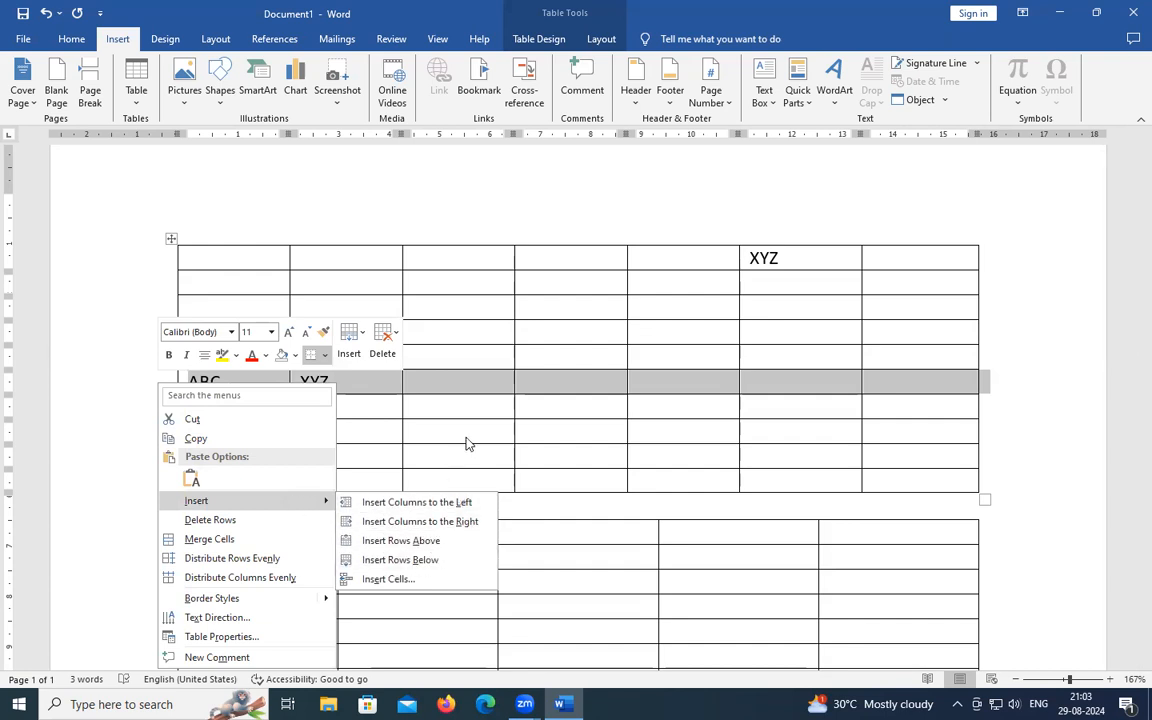
pyautogui.press('Escape')
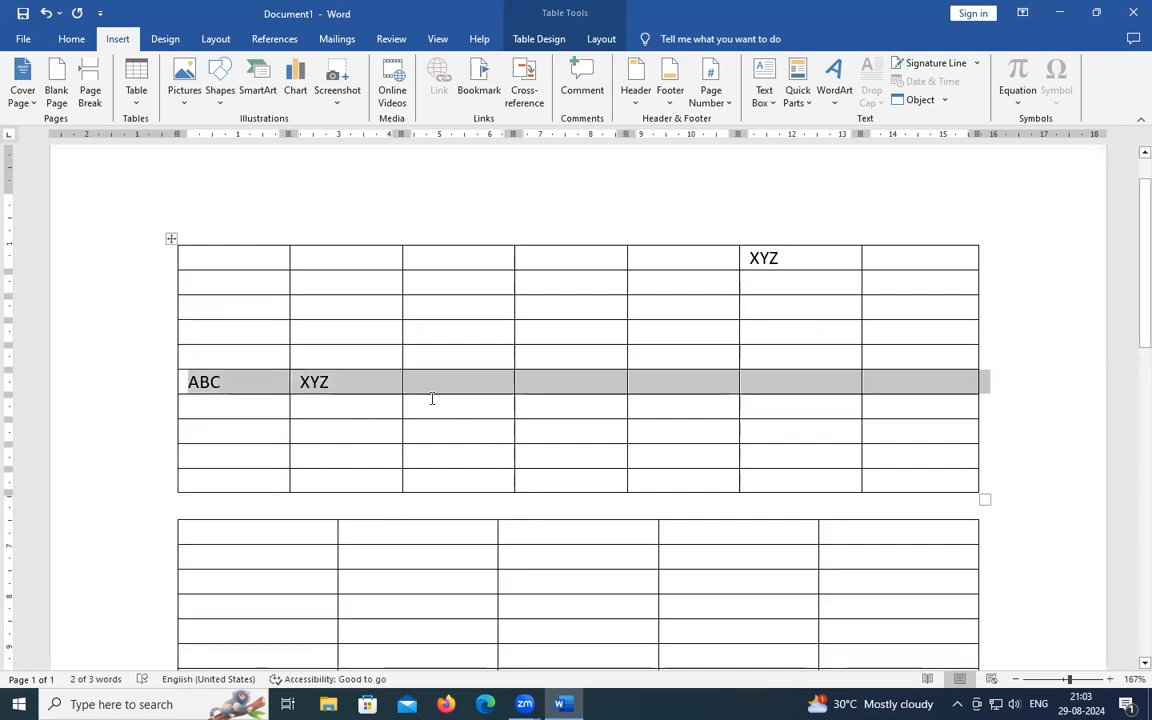
# - Place the cursor inside and outside the upper and lower tables to examine when the table tools are offered
pyautogui.scroll(1, 368, 390)
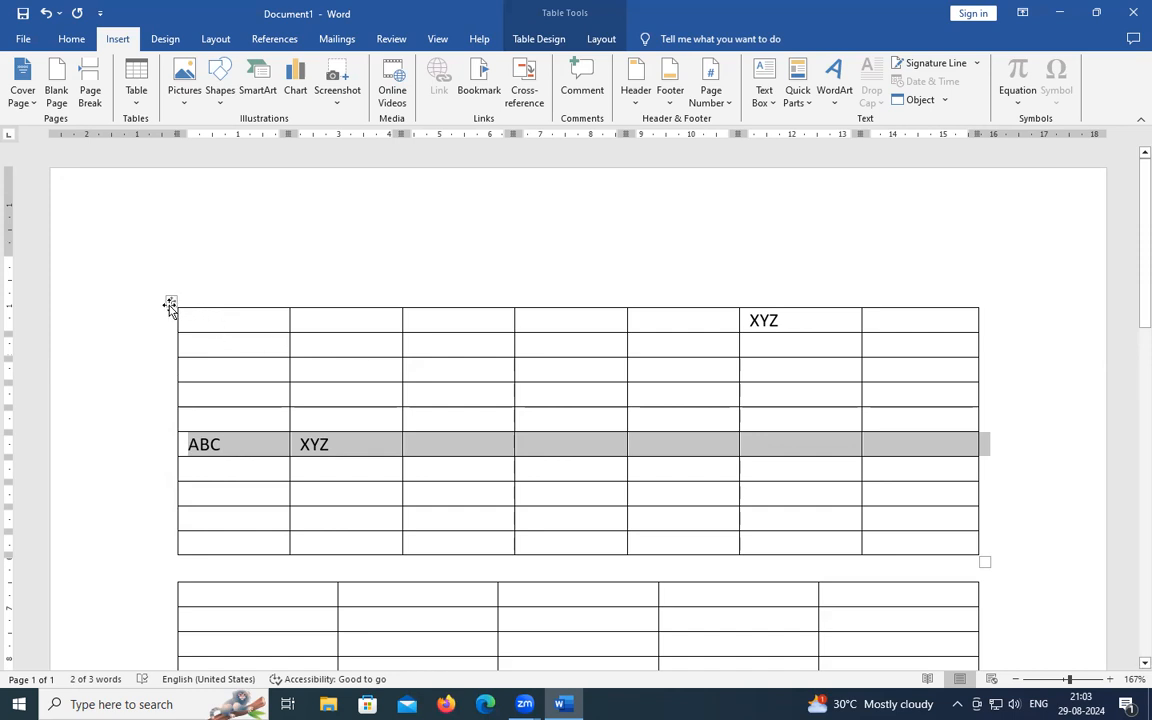
pyautogui.click(254, 324)
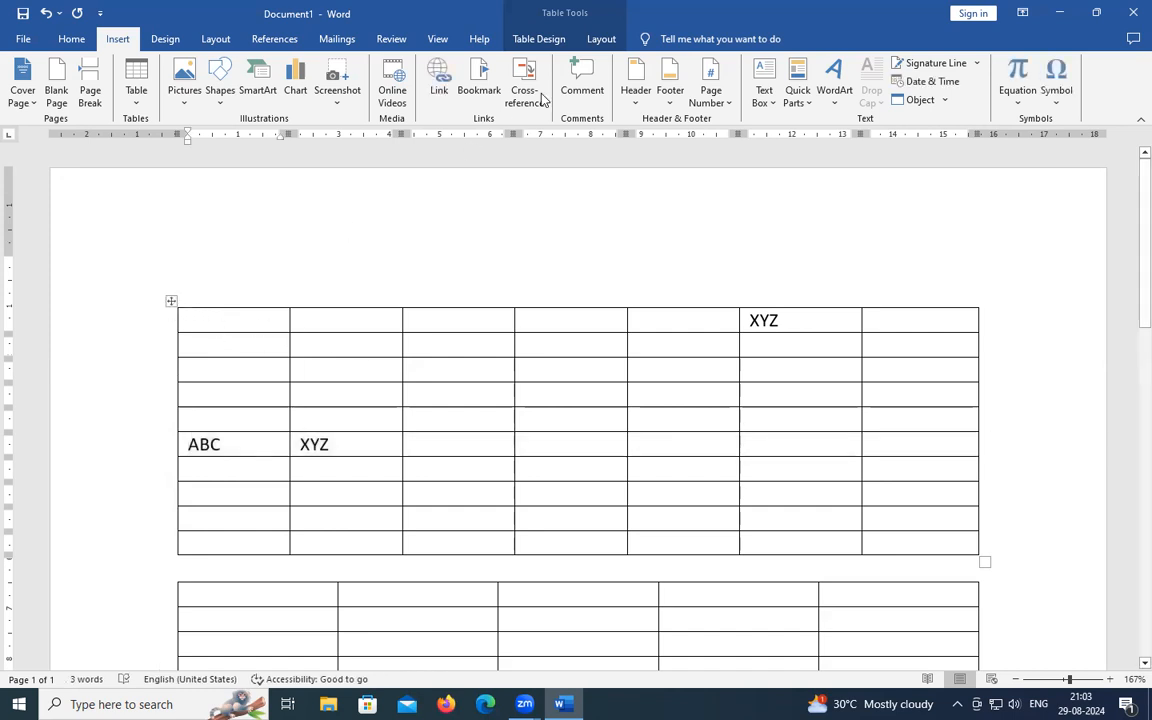
pyautogui.click(387, 270)
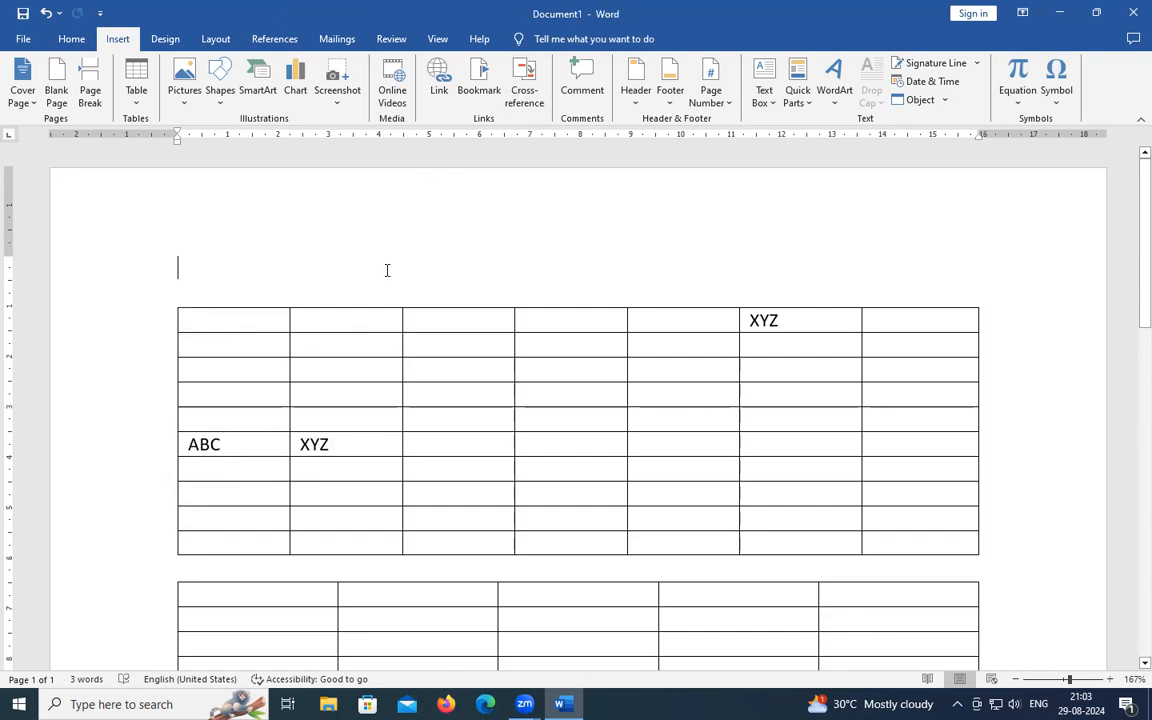
pyautogui.scroll(-6, 387, 270)
pyautogui.click(350, 446)
pyautogui.scroll(3, 198, 411)
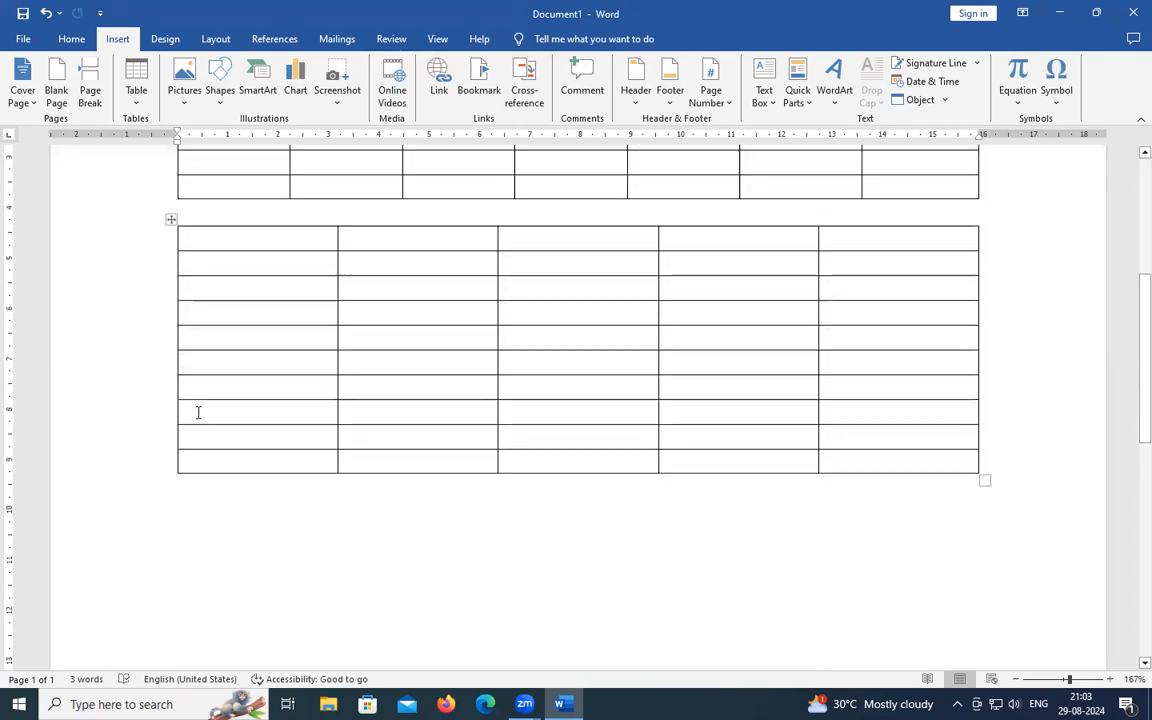
pyautogui.click(254, 369)
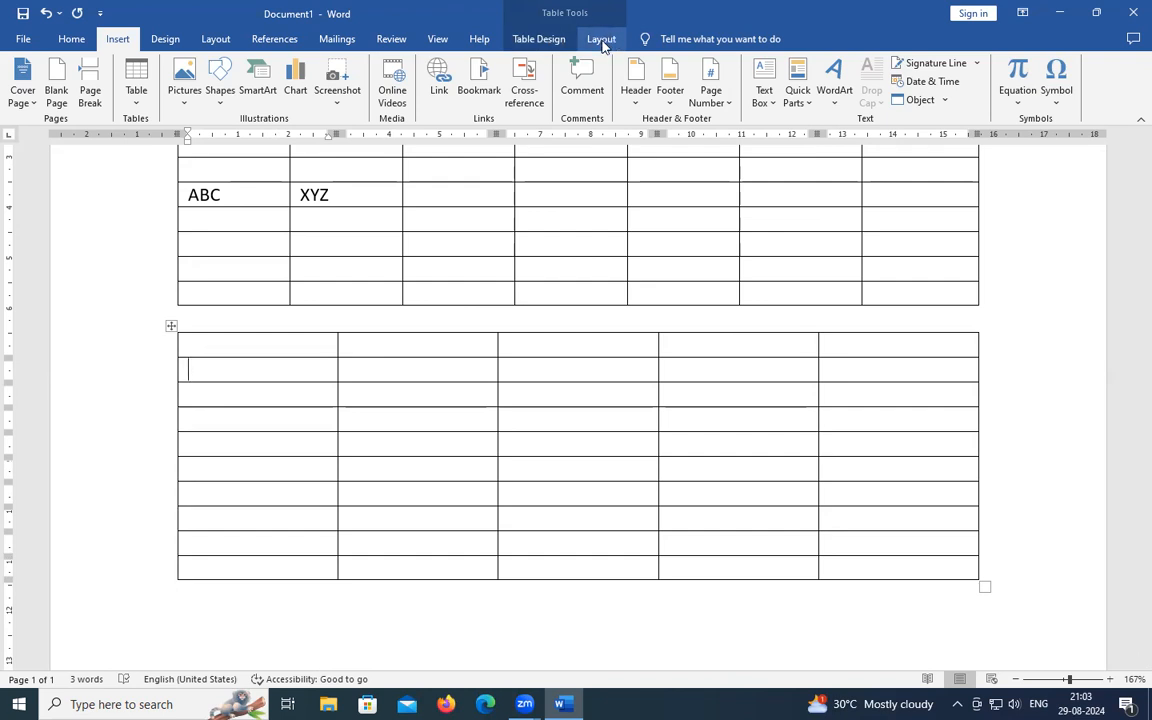
pyautogui.click(277, 621)
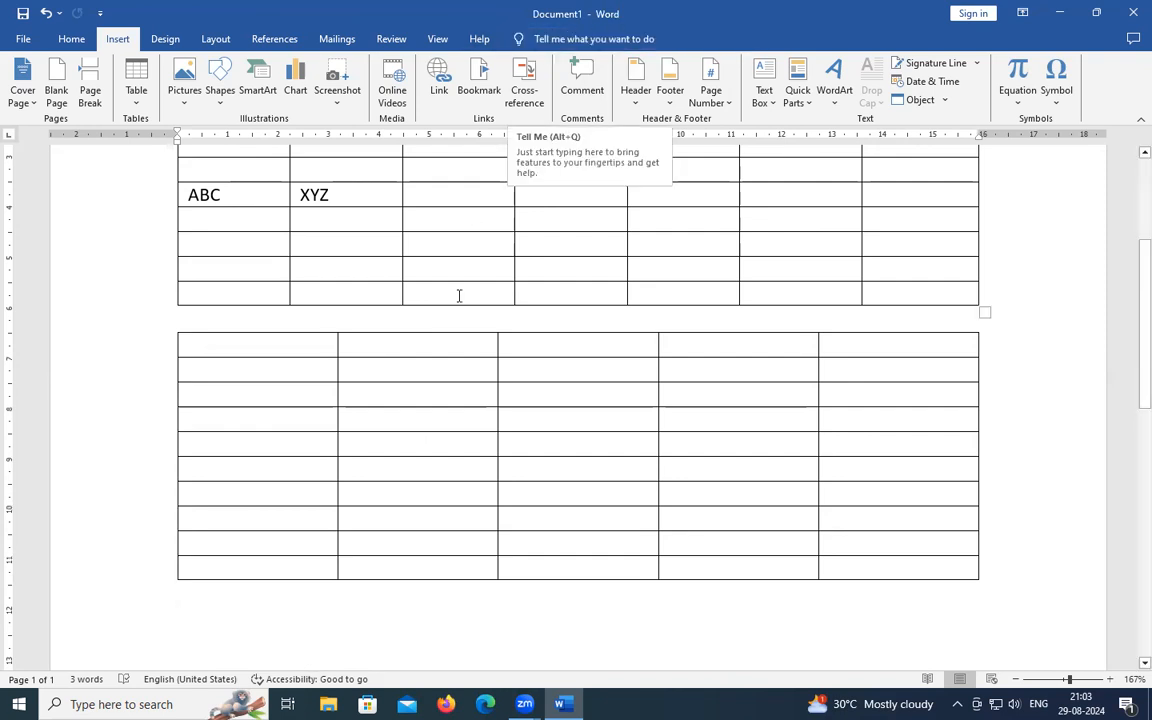
# - Apply the light blue Grid Table 4 style with a solid header row to the lower table
pyautogui.click(452, 368)
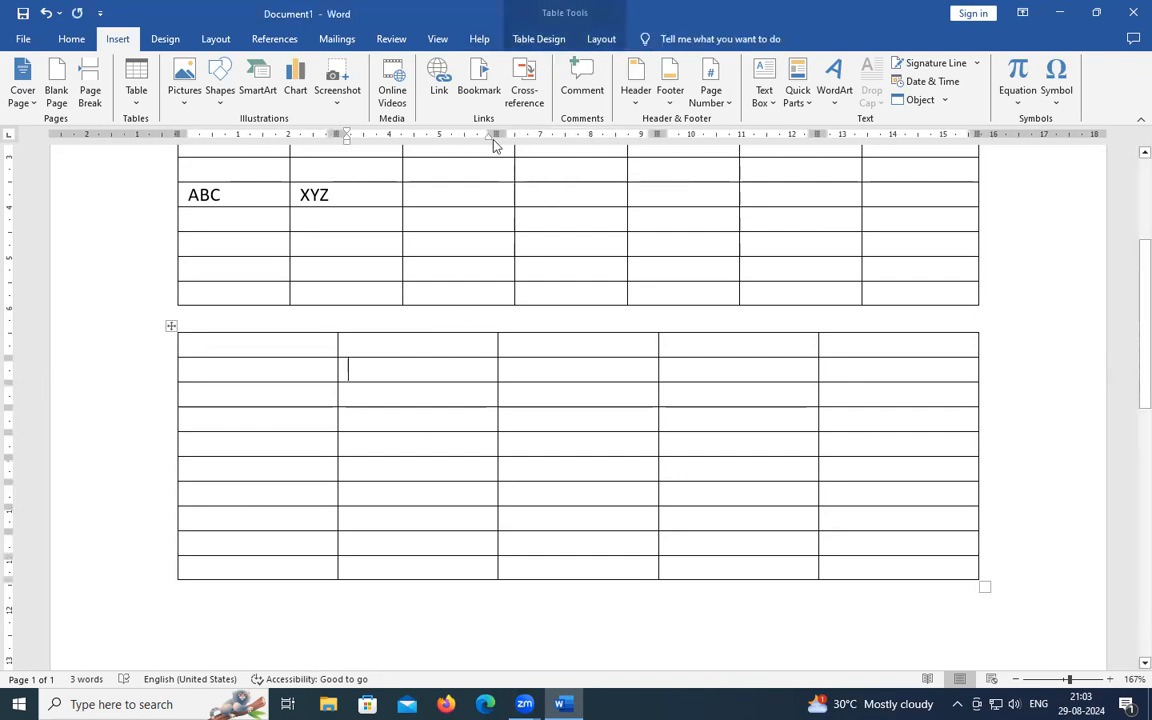
pyautogui.click(543, 40)
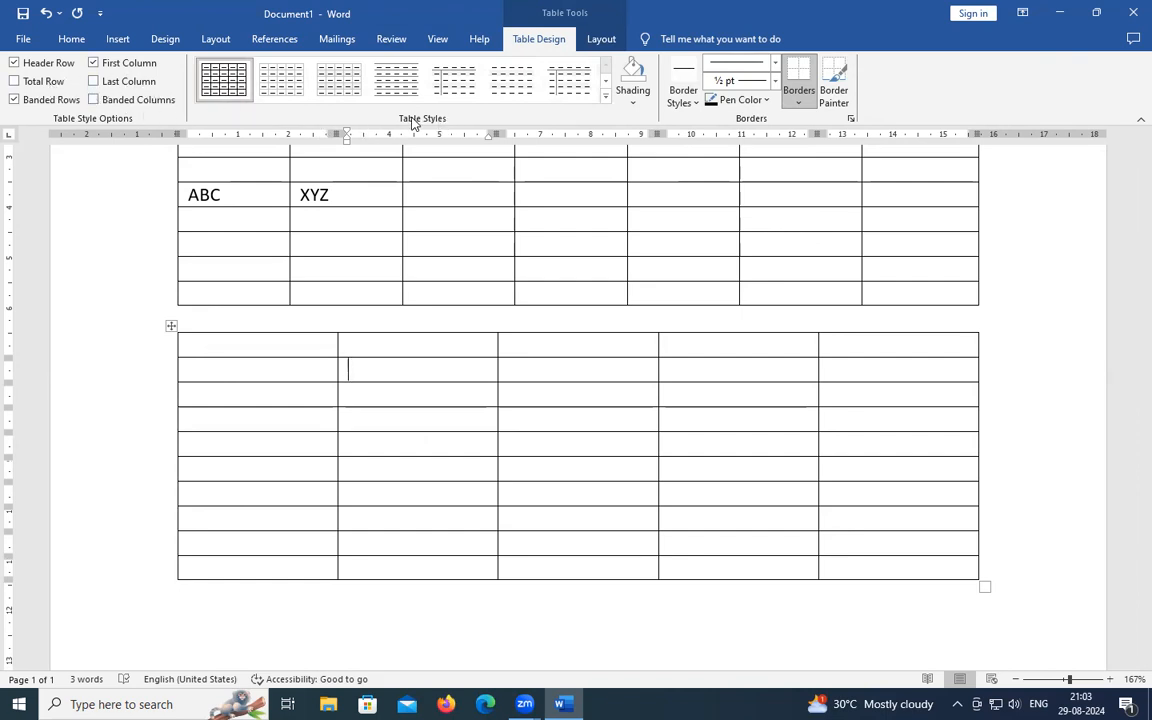
pyautogui.click(606, 97)
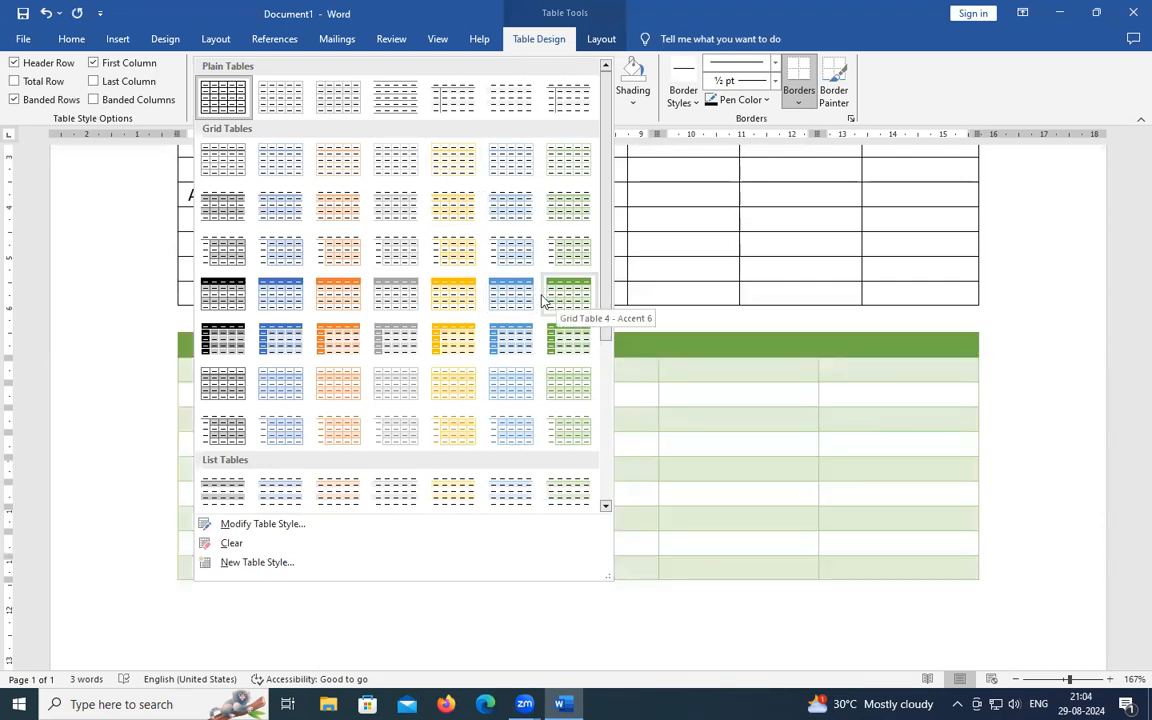
pyautogui.click(512, 295)
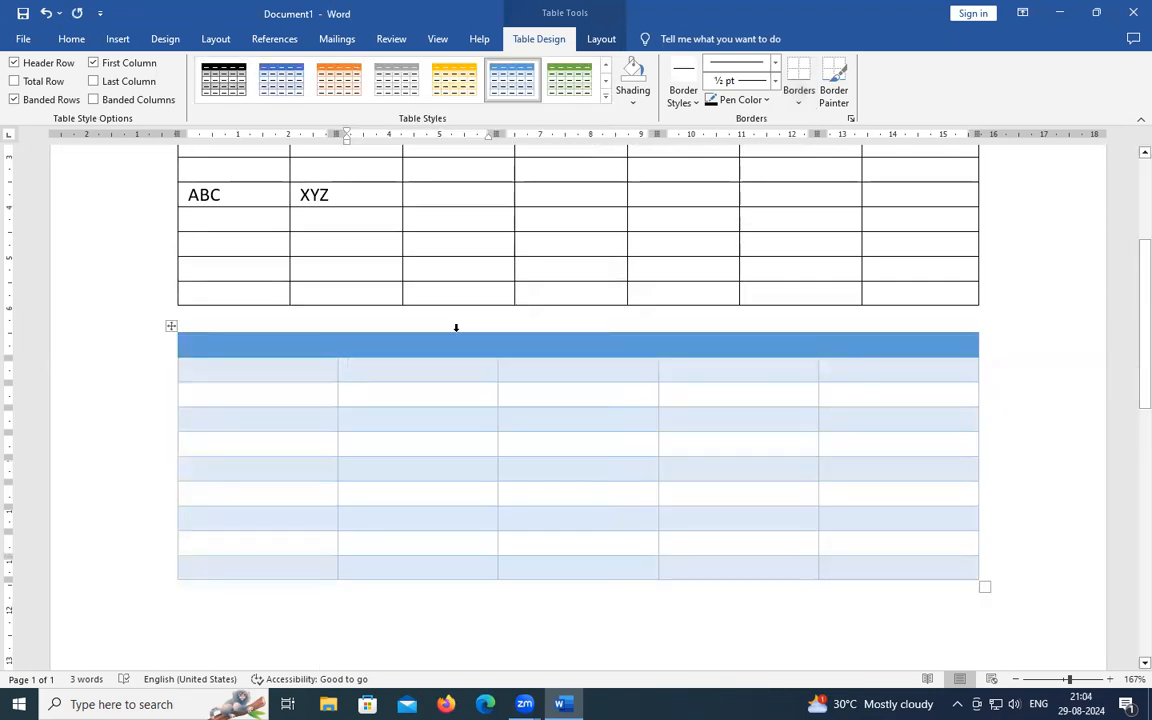
# - Switch the lower table's header row formatting off and back on twice, and select its header row
pyautogui.click(15, 64)
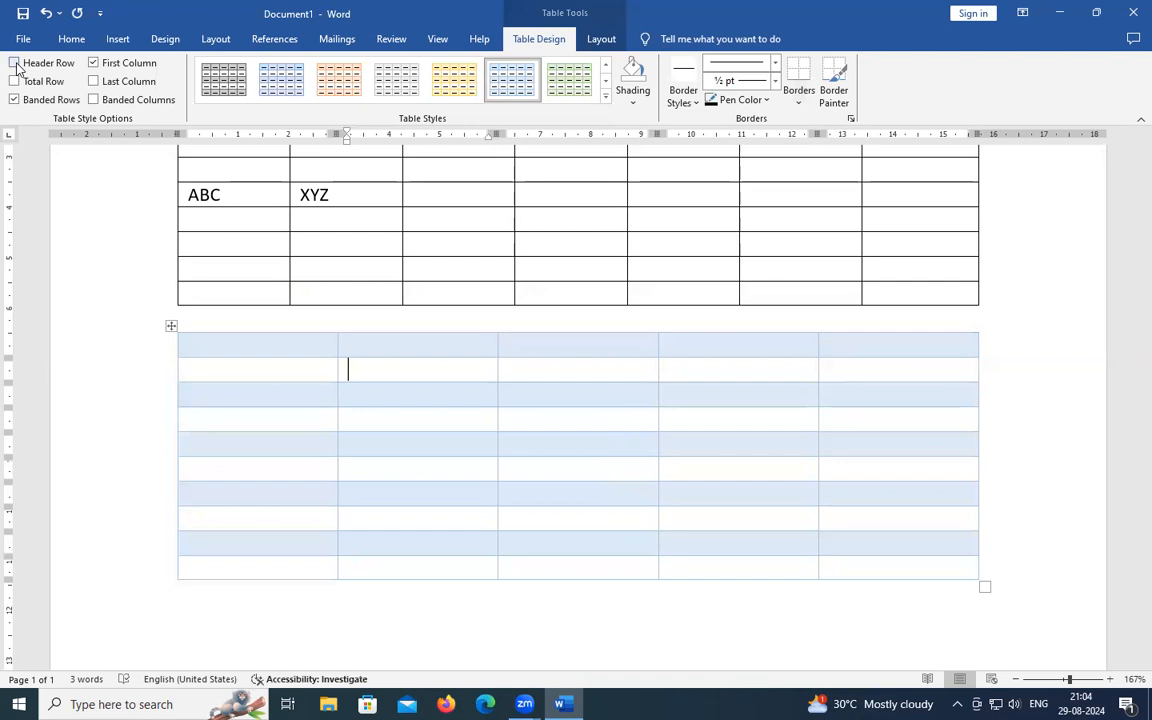
pyautogui.click(15, 64)
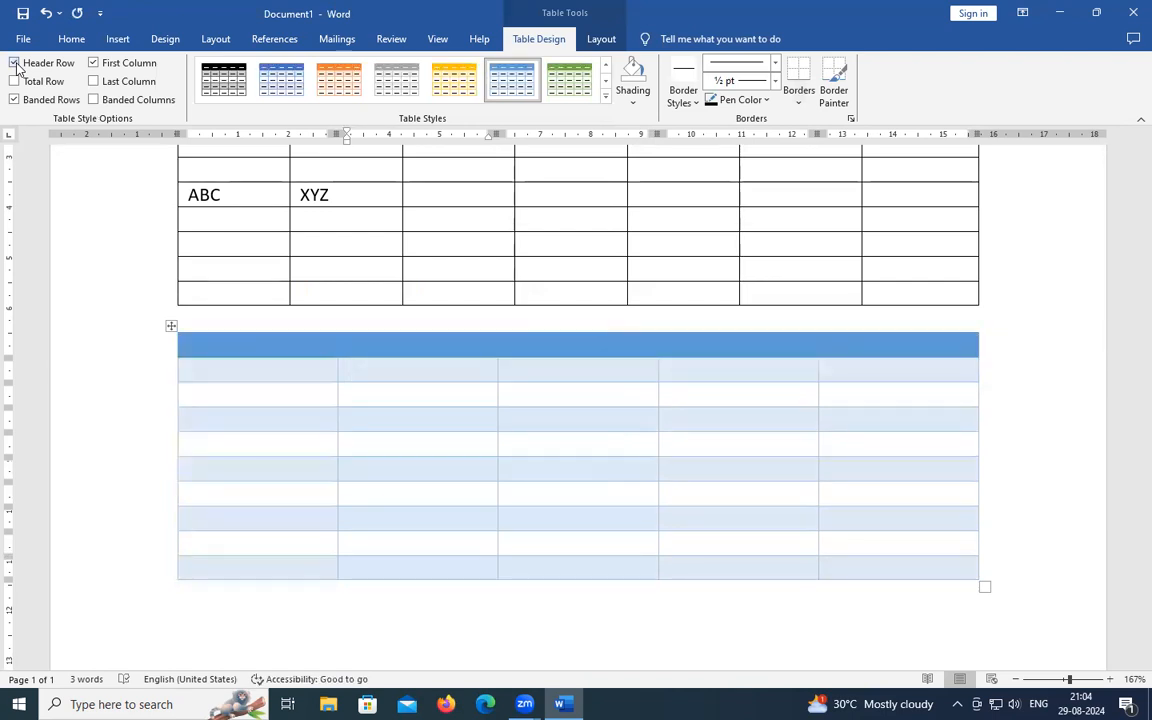
pyautogui.click(15, 64)
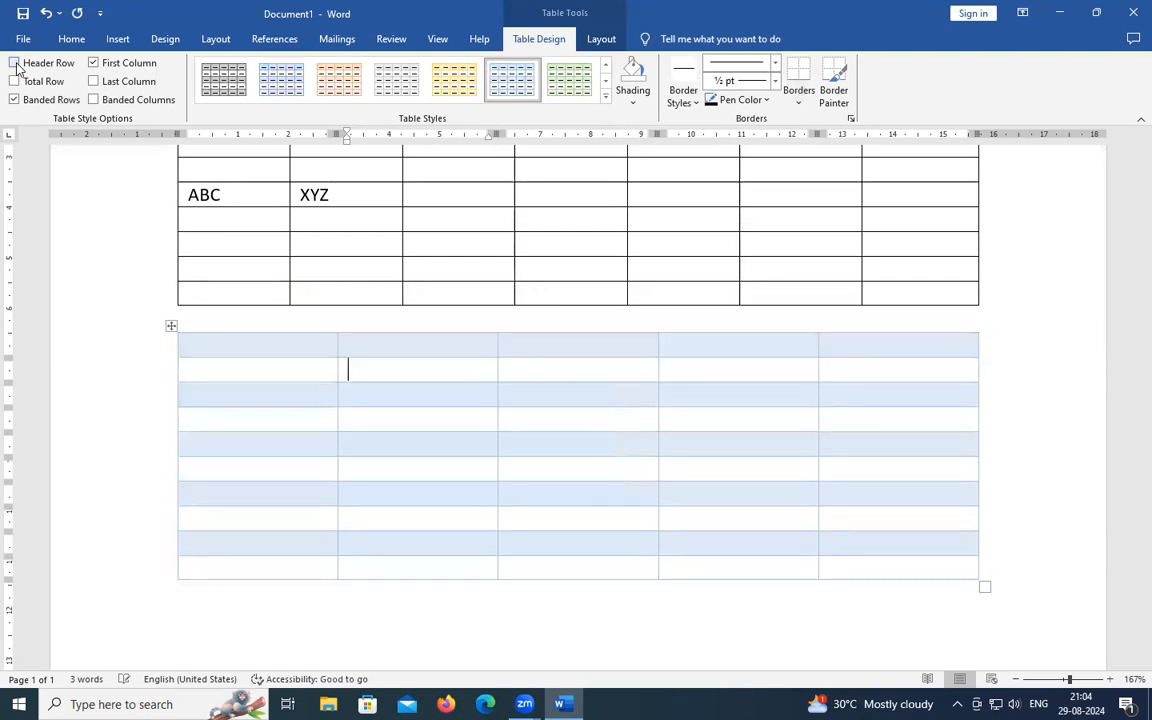
pyautogui.click(15, 64)
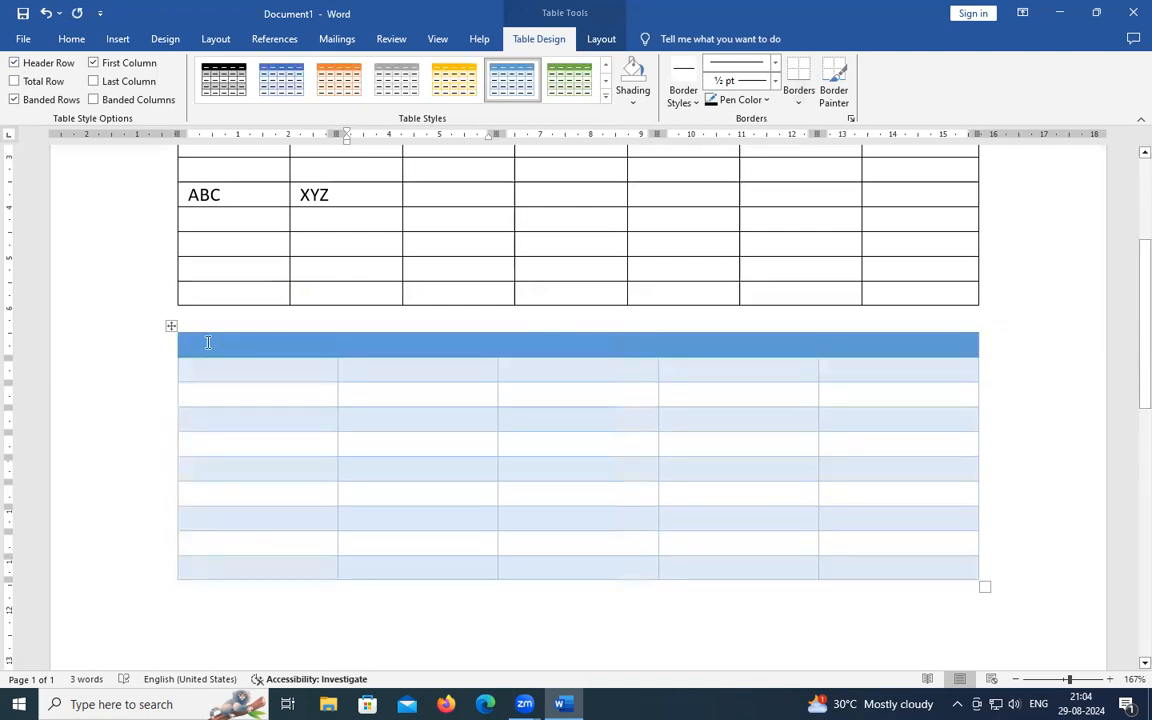
pyautogui.click(160, 355)
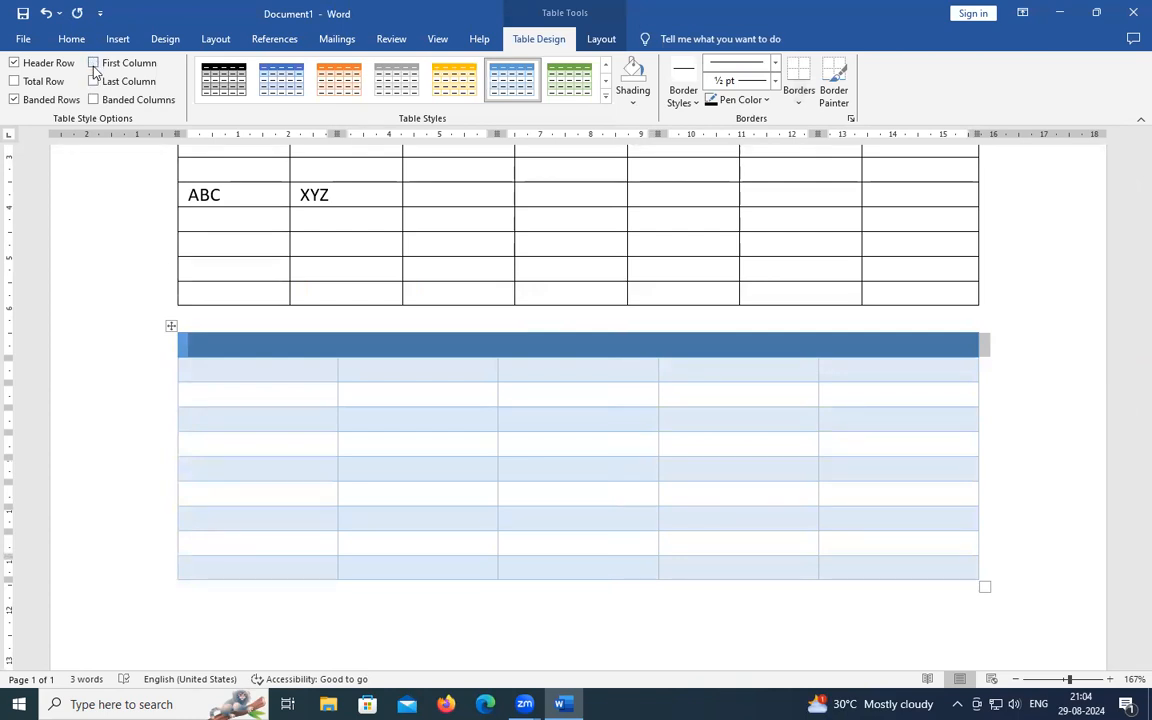
# - Try the first and last column formatting on the lower table, and leave both First Column and Last Column off
pyautogui.click(235, 414)
pyautogui.click(92, 62)
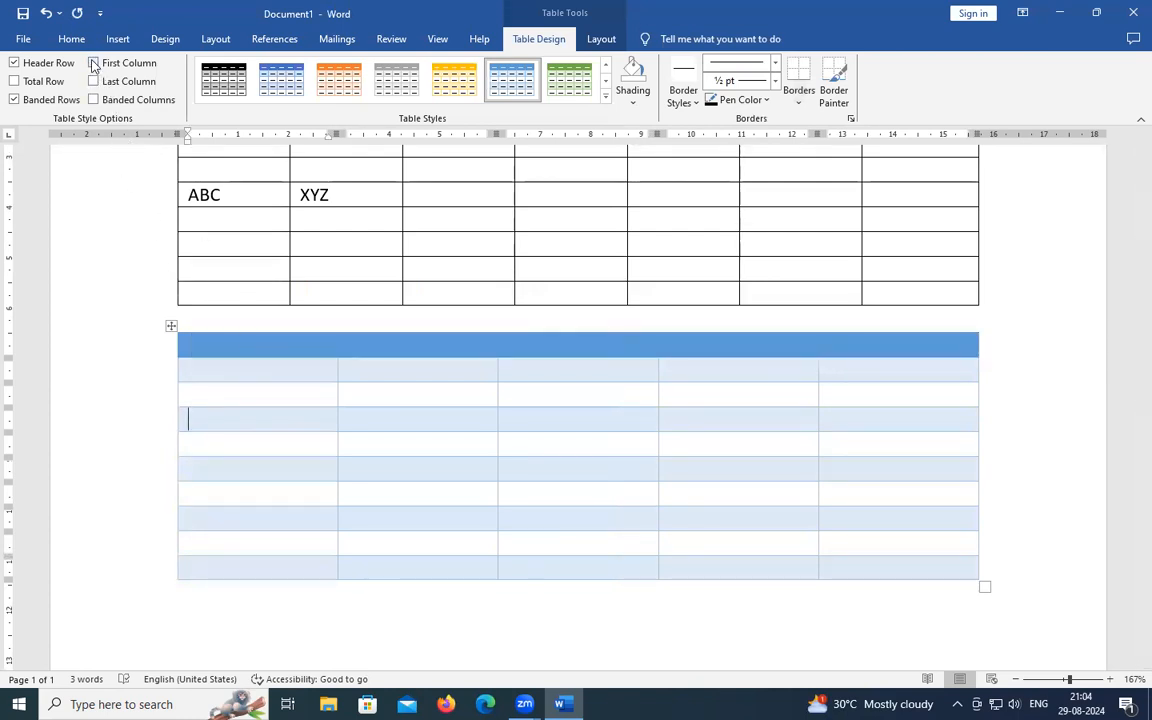
pyautogui.click(92, 81)
pyautogui.click(145, 562)
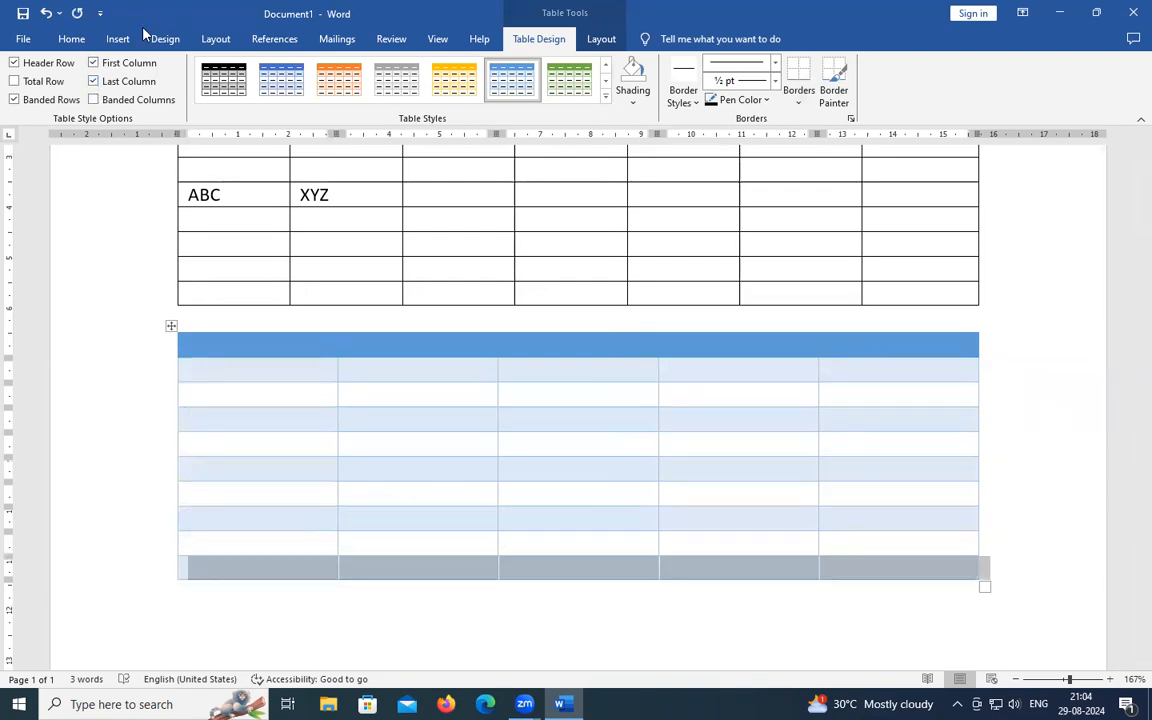
pyautogui.click(92, 62)
pyautogui.click(92, 81)
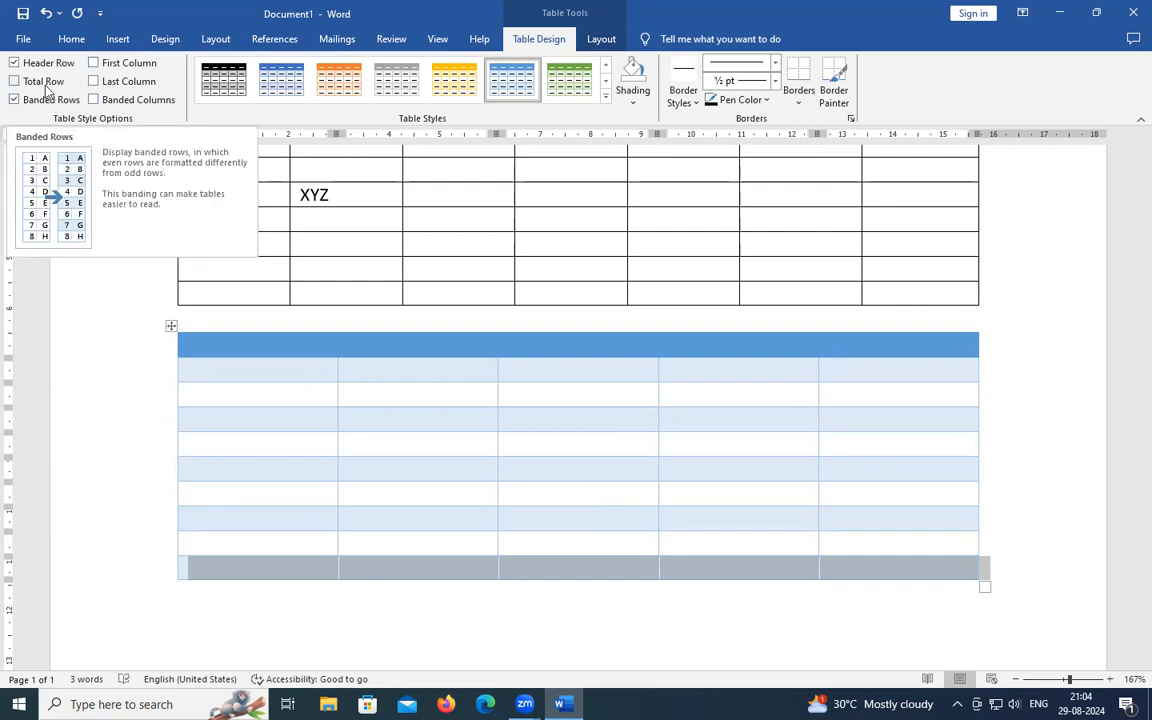
# - Try the Total Row option on the lower table, and switch off its total row and banded rows formatting
pyautogui.click(16, 83)
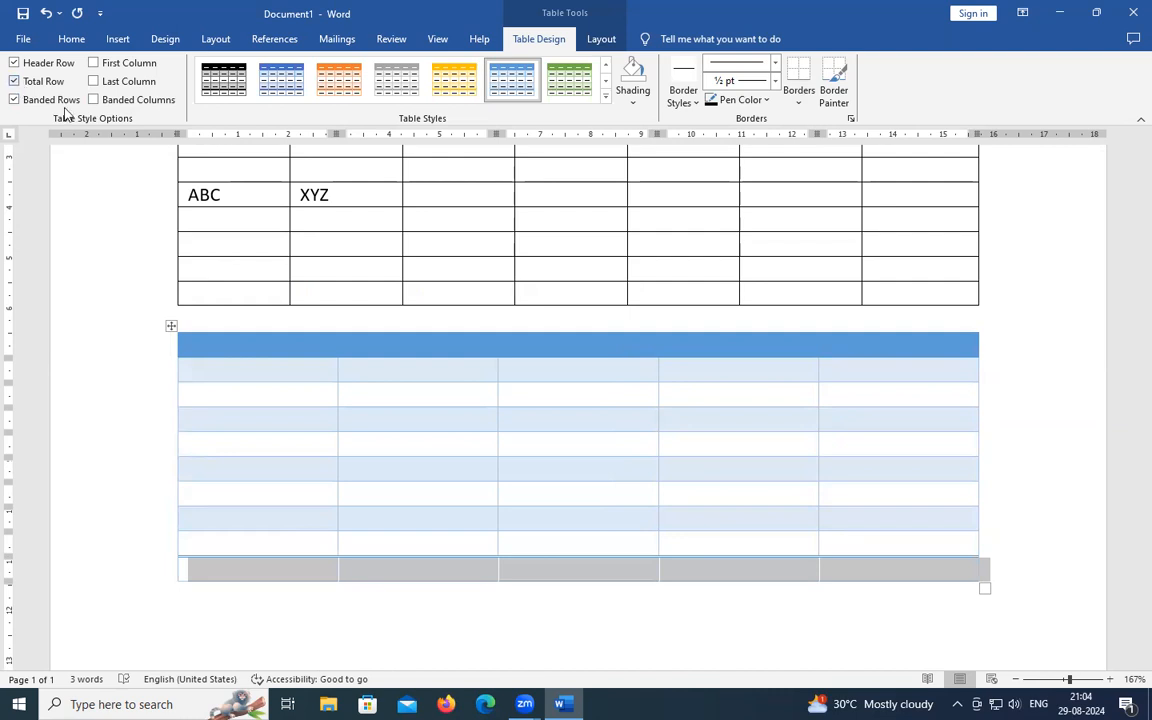
pyautogui.click(593, 465)
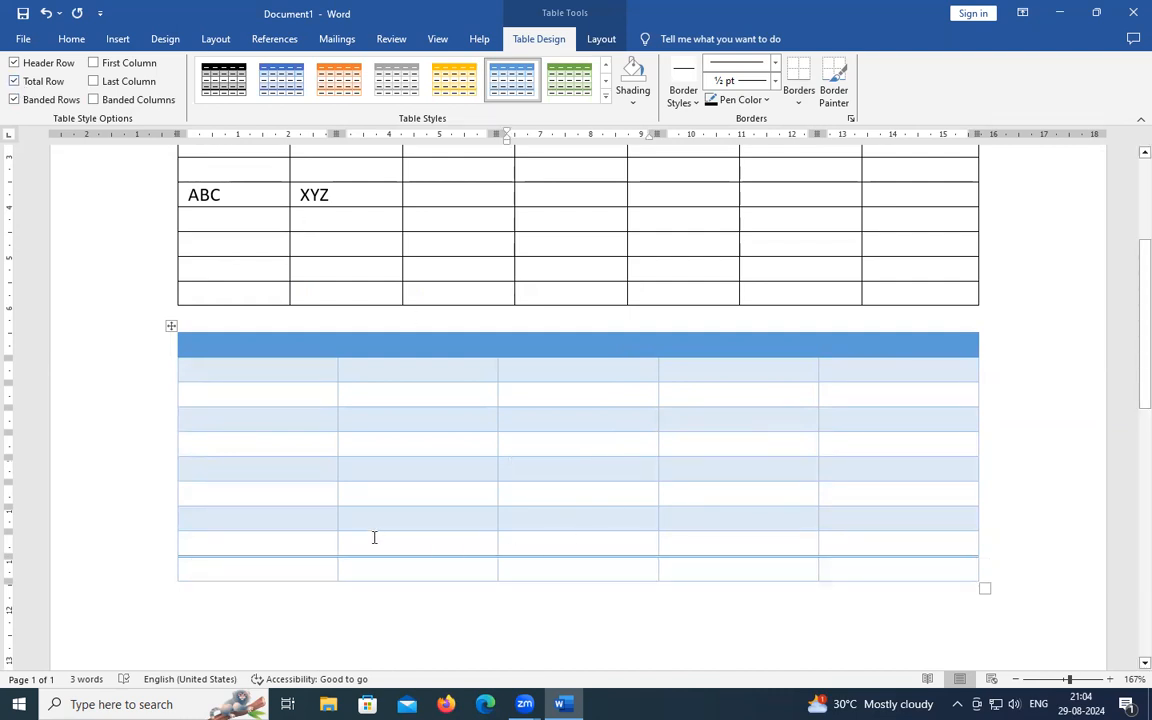
pyautogui.click(291, 372)
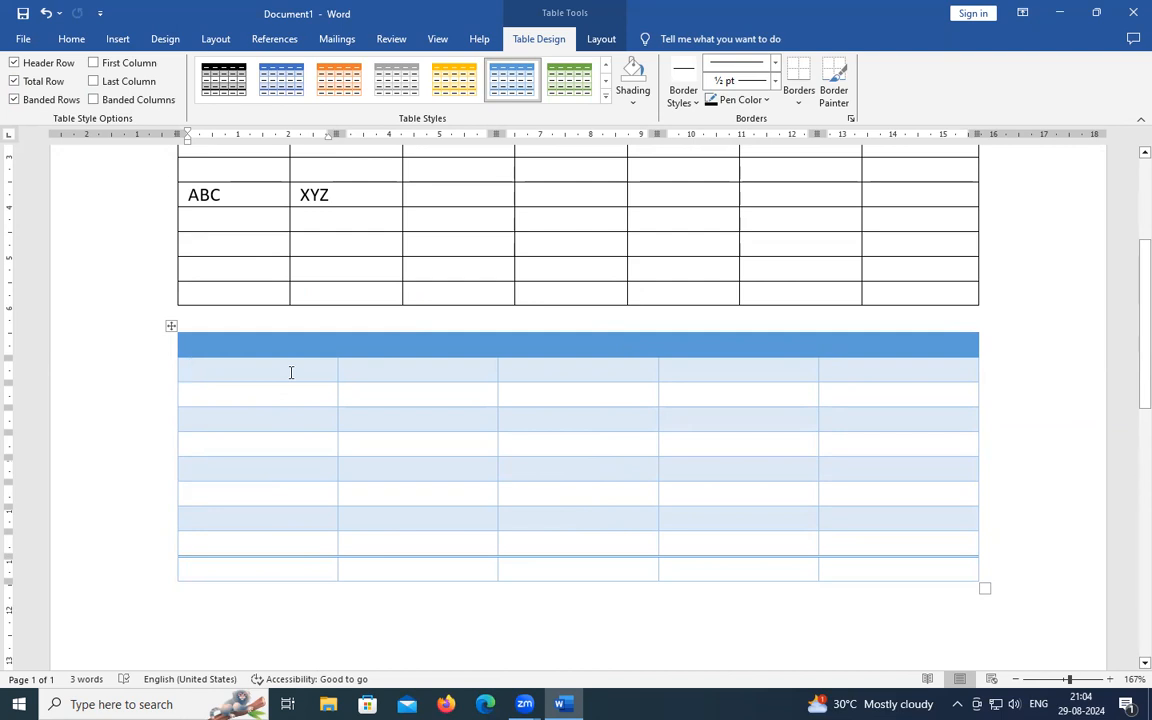
pyautogui.click(14, 98)
pyautogui.click(14, 81)
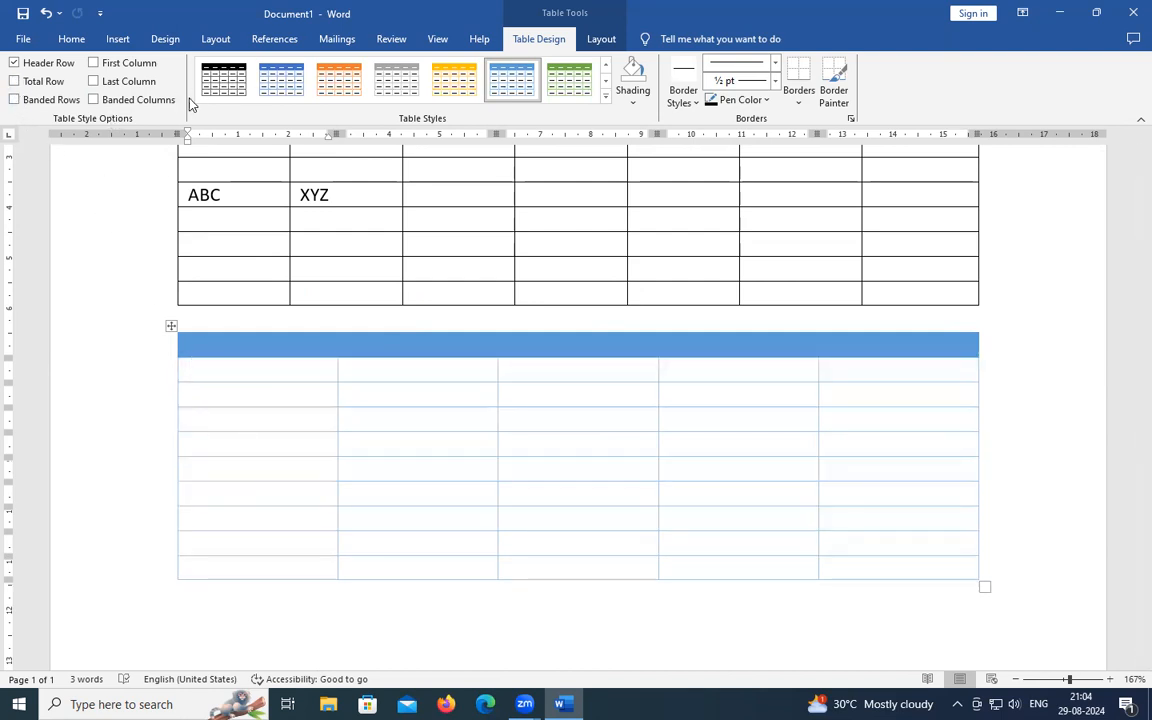
# - Preview shading colours on the whole lower table without applying any
pyautogui.click(170, 328)
pyautogui.click(636, 100)
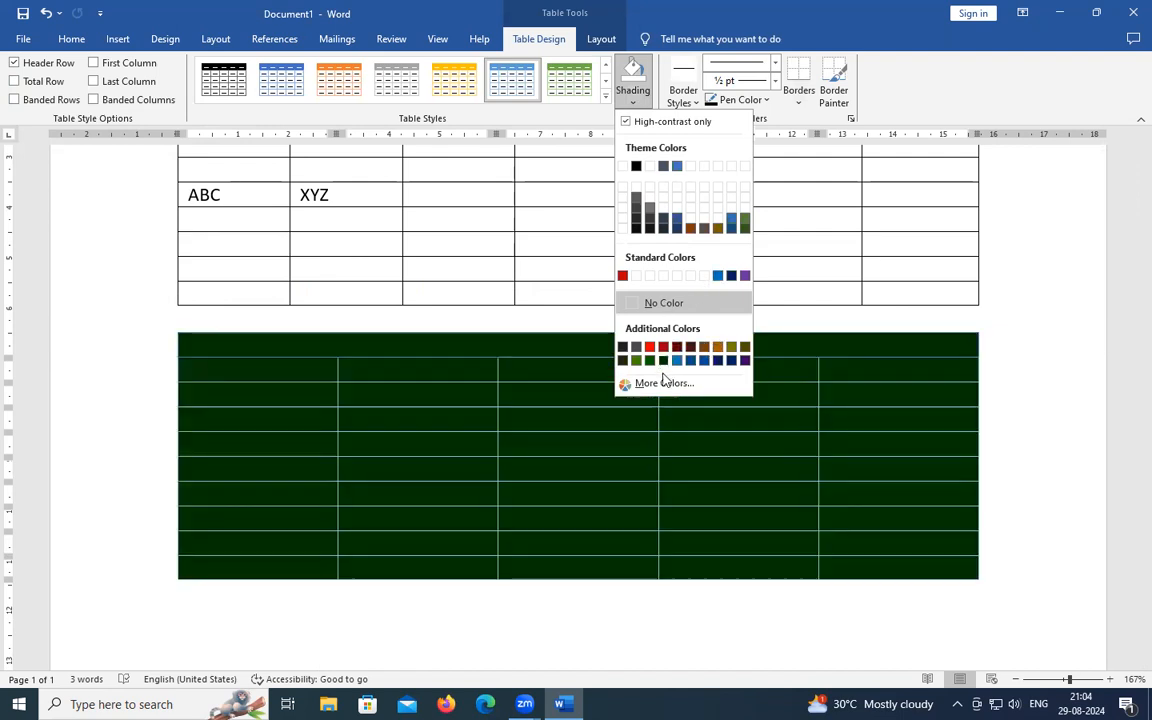
pyautogui.click(417, 324)
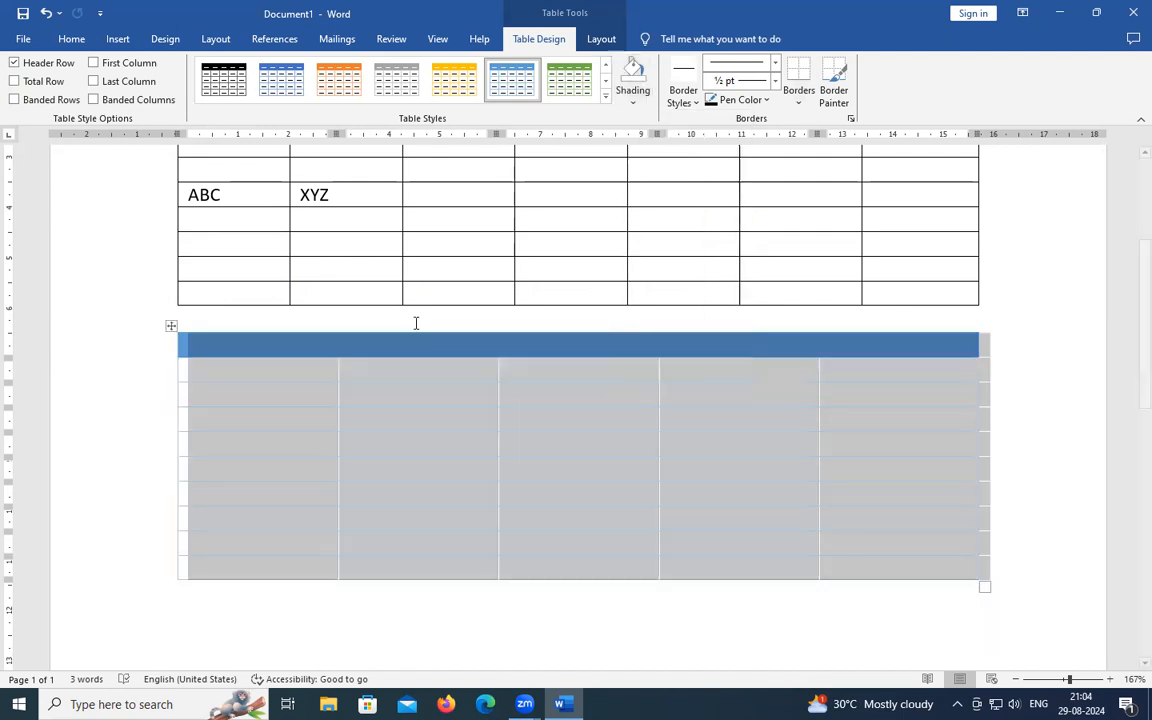
pyautogui.click(509, 370)
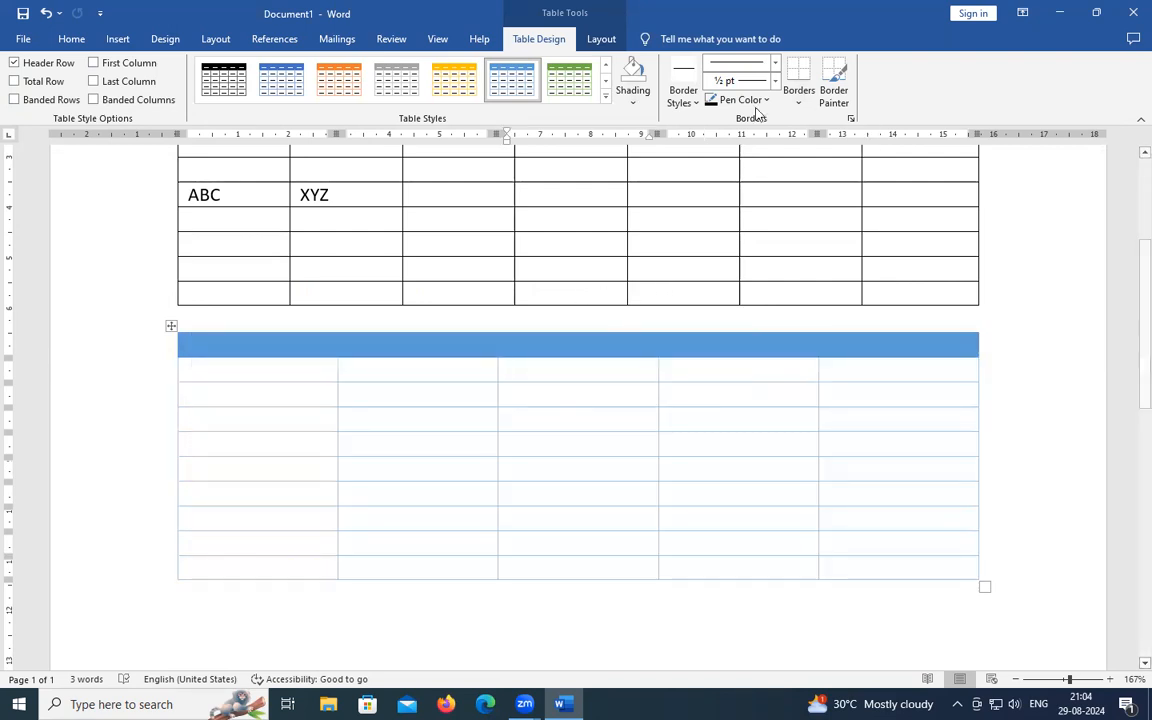
# - Choose the blue double-line ½ pt border style for painting the lower table's borders
pyautogui.click(171, 326)
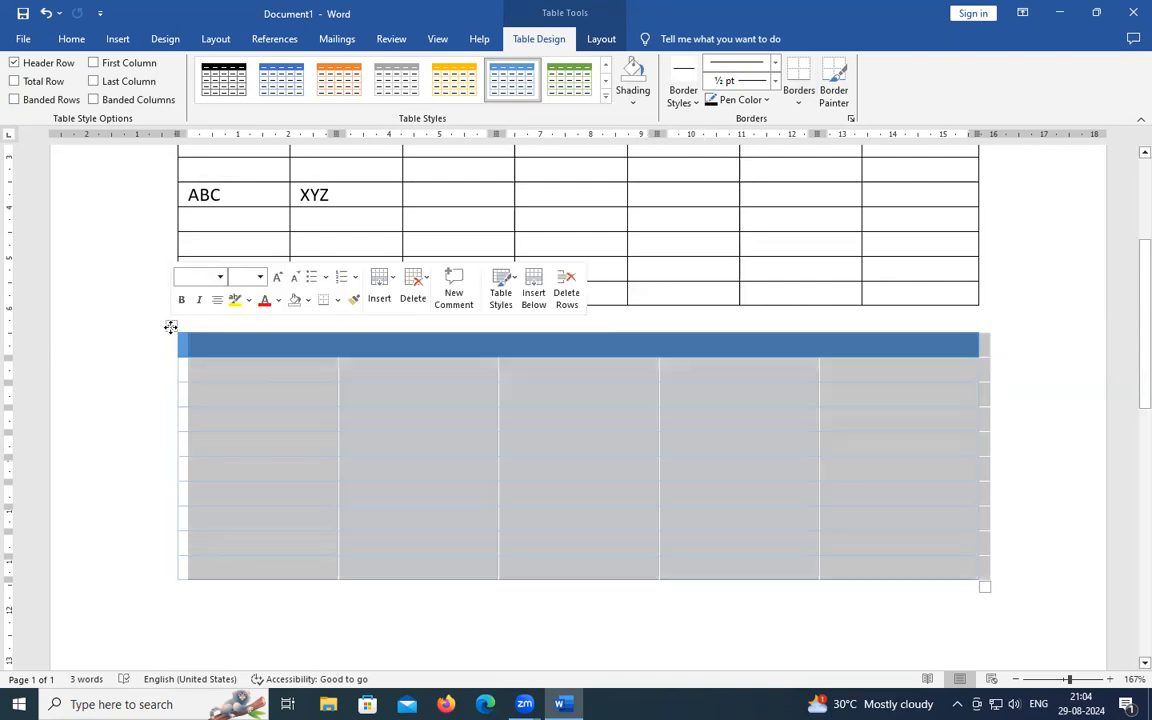
pyautogui.click(697, 108)
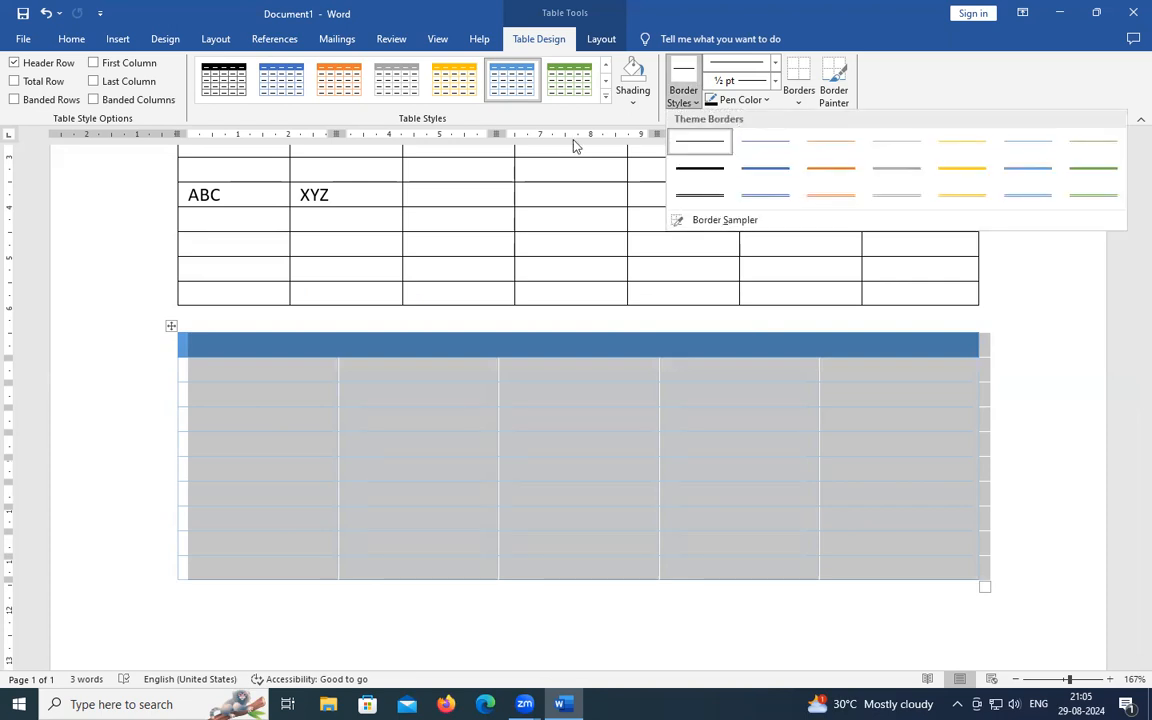
pyautogui.click(604, 100)
pyautogui.click(605, 97)
pyautogui.click(690, 124)
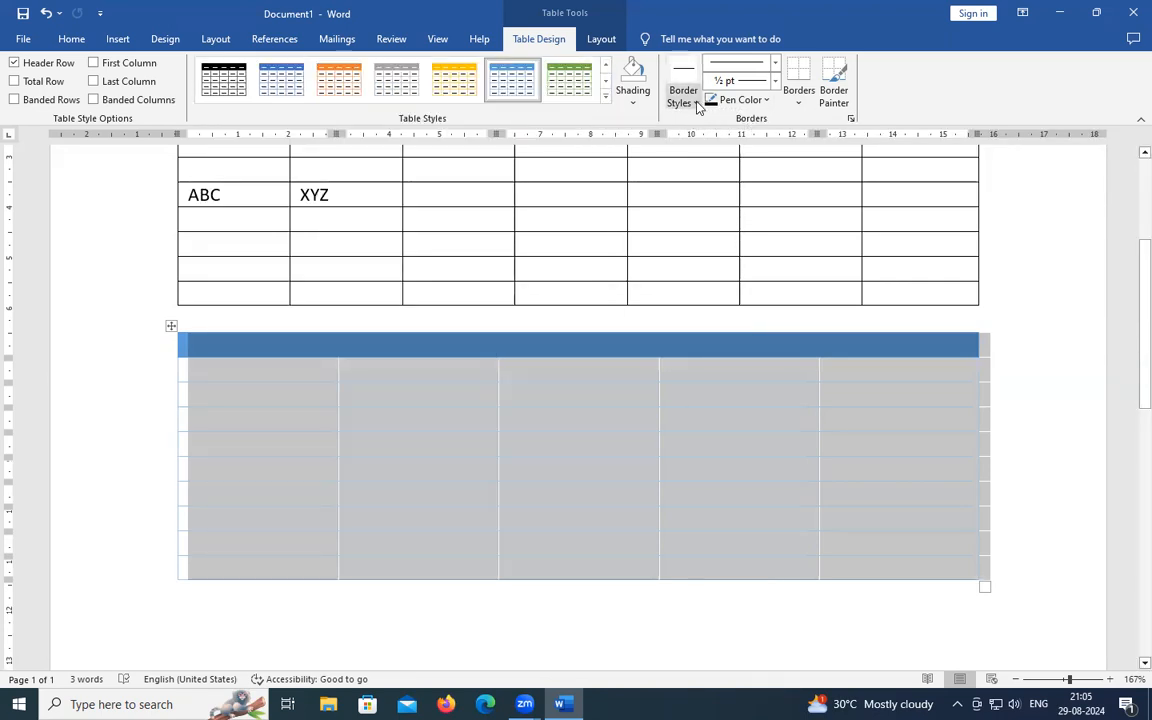
pyautogui.click(688, 100)
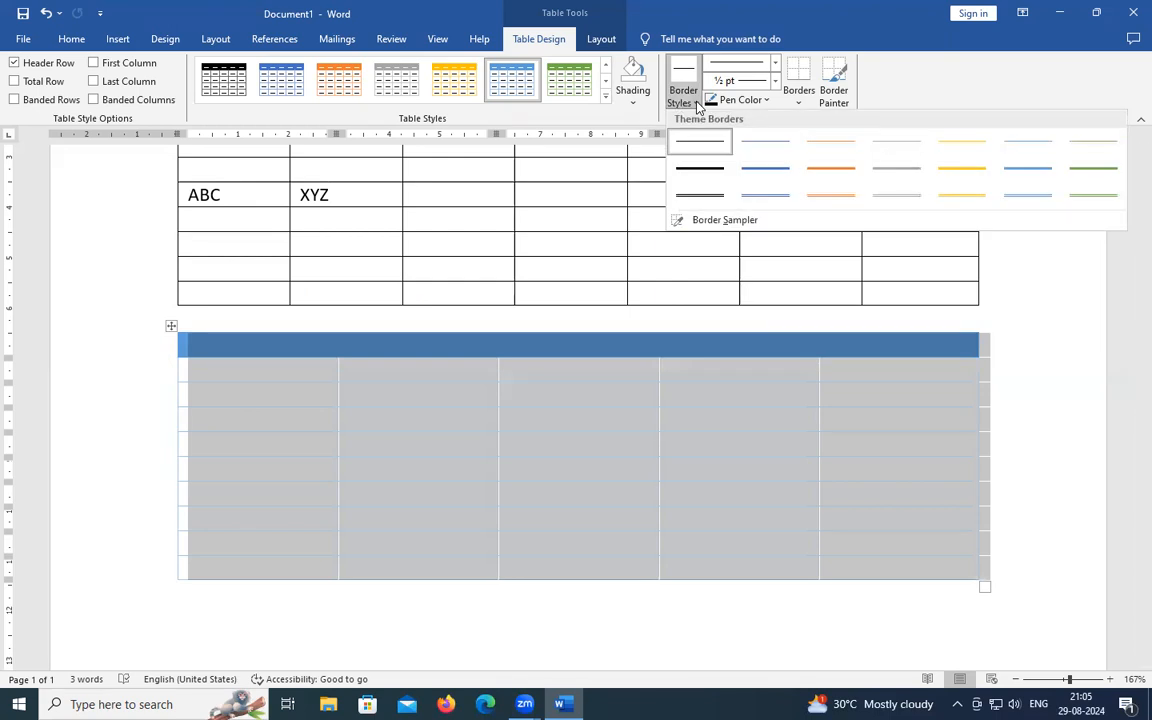
pyautogui.click(745, 197)
pyautogui.click(676, 418)
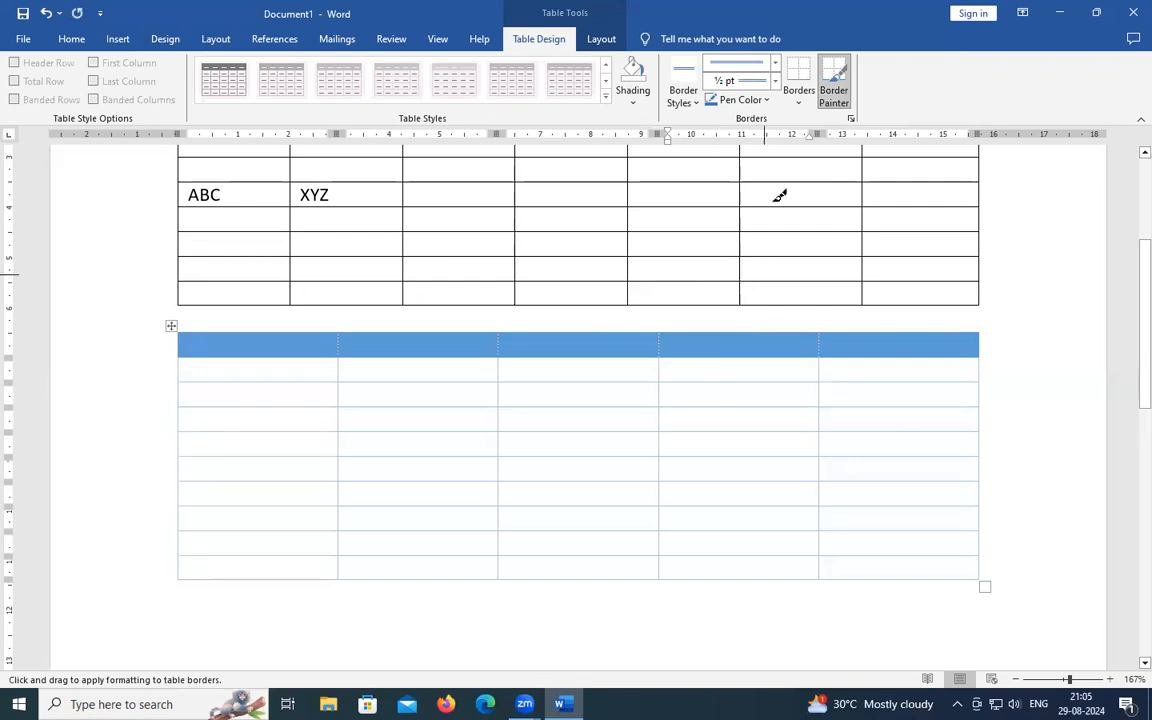
# - Paint the border below the lower table's second row across all five columns with the black solid 1½ pt border style
pyautogui.click(695, 104)
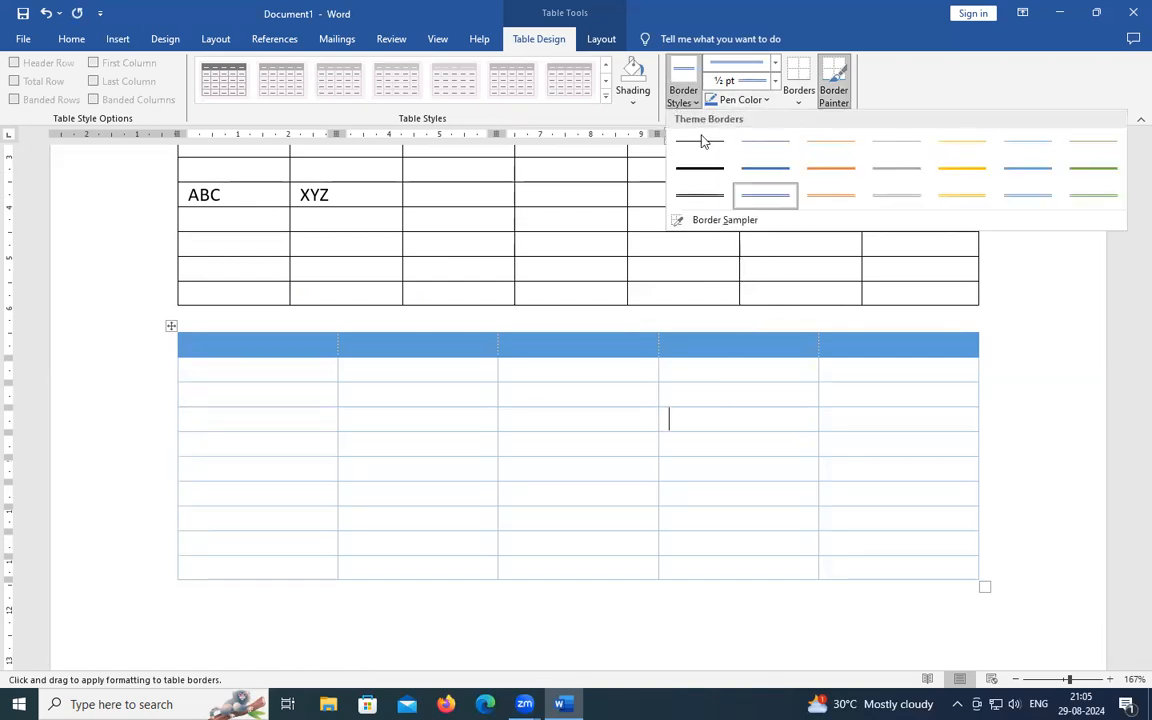
pyautogui.click(705, 168)
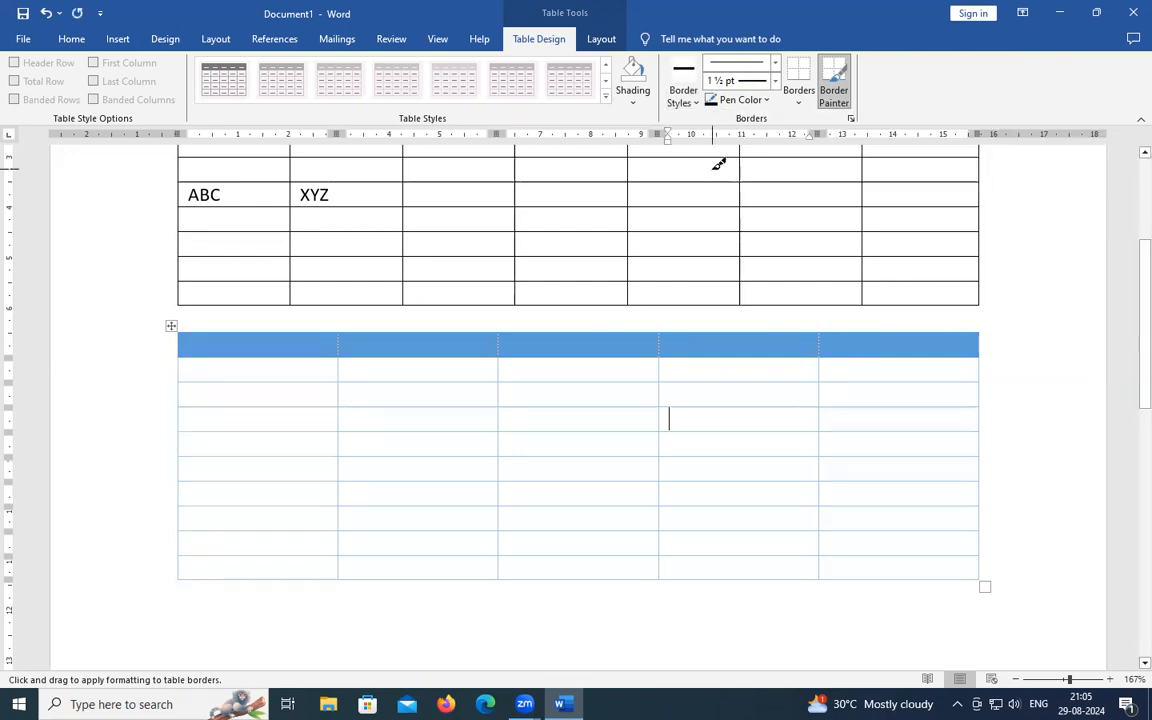
pyautogui.click(265, 376)
pyautogui.click(440, 378)
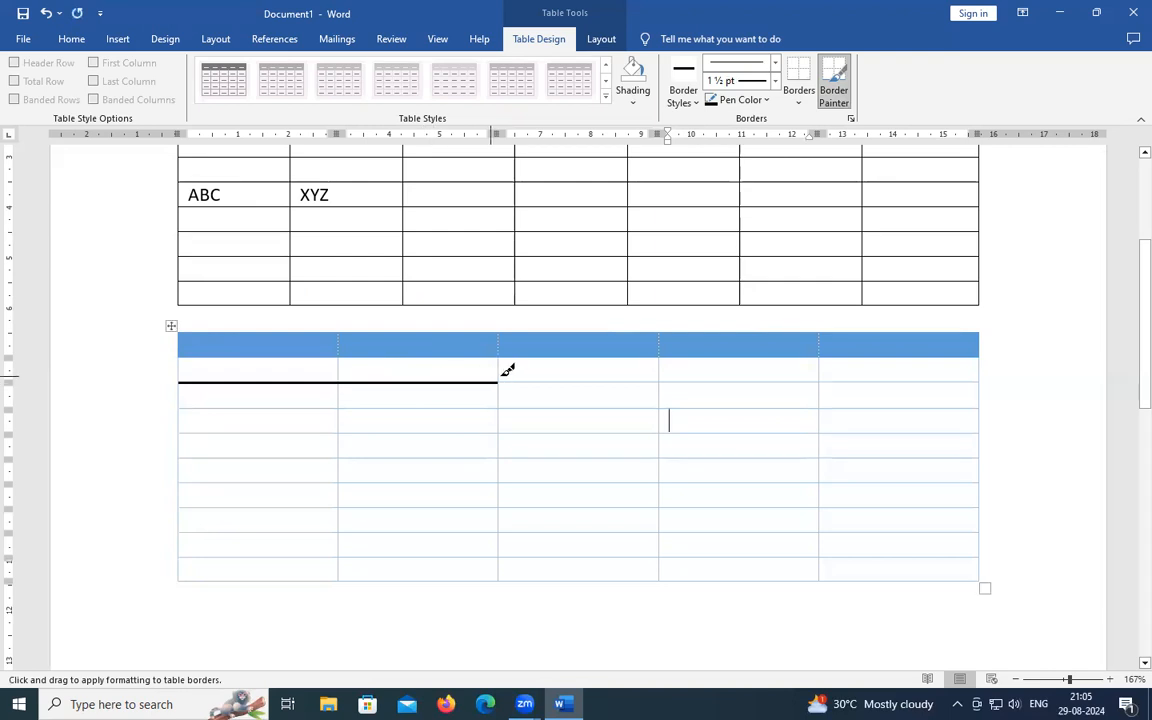
pyautogui.click(586, 377)
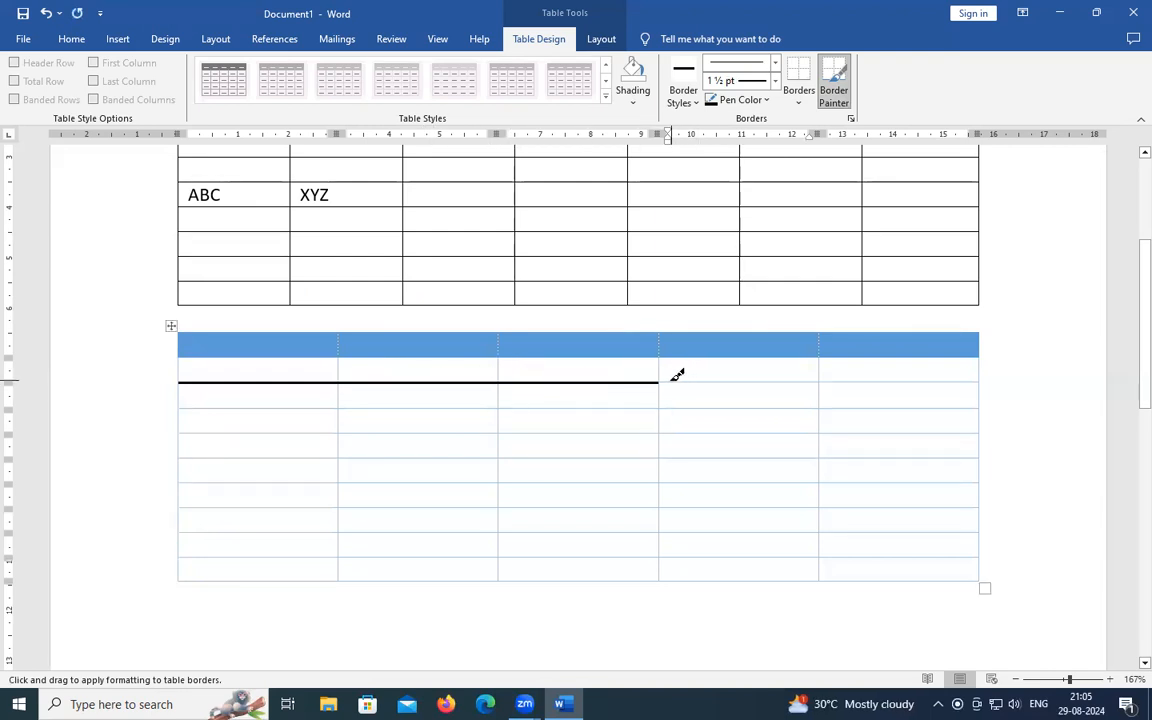
pyautogui.click(797, 377)
pyautogui.click(940, 377)
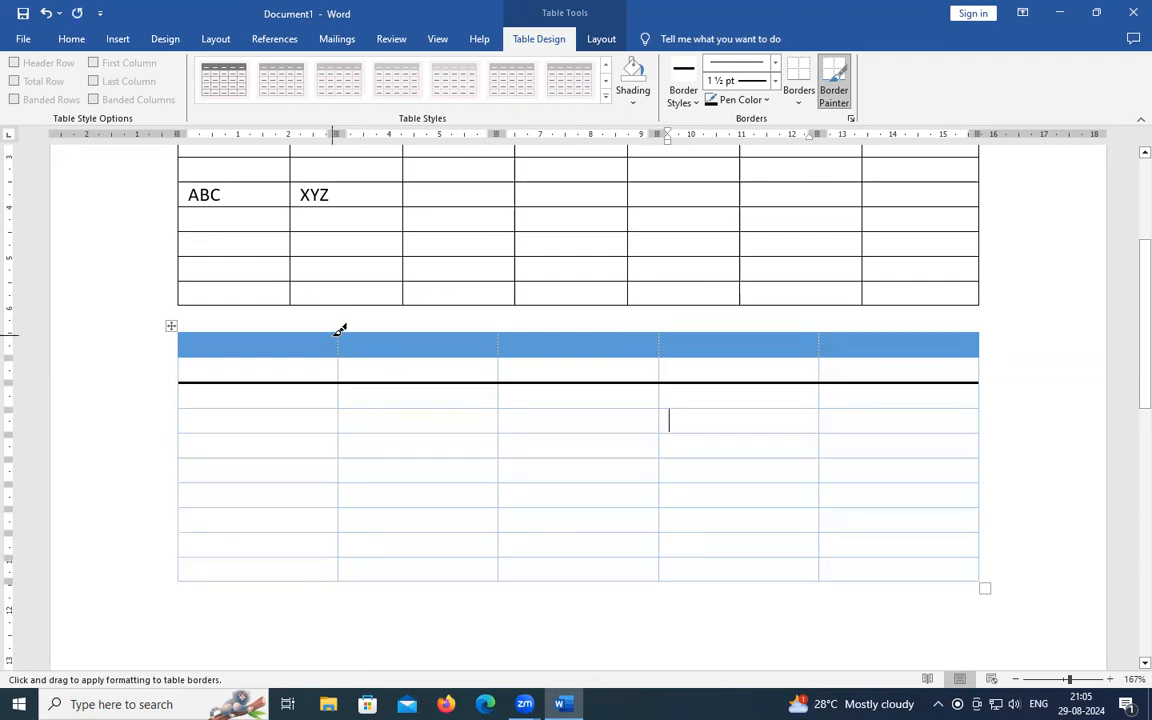
# - Paint the full-height border between the lower table's first two columns, and the one between columns two and three in rows three and four
pyautogui.moveTo(347, 373); pyautogui.dragTo(347, 562)
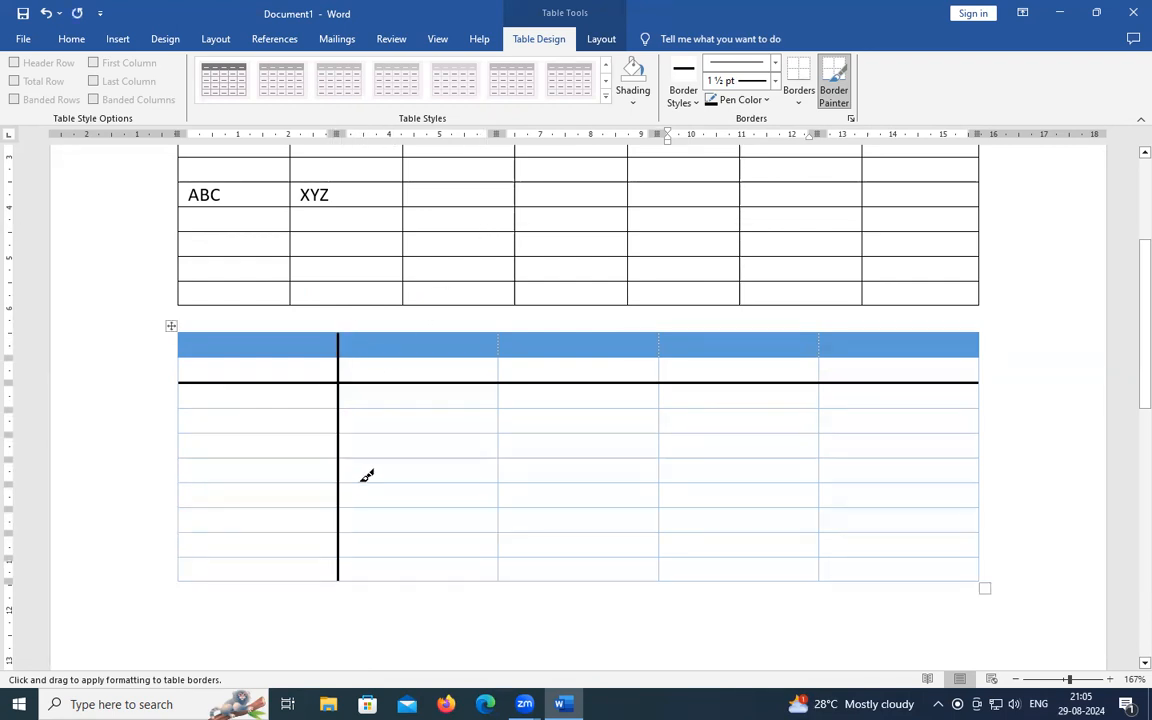
pyautogui.click(684, 100)
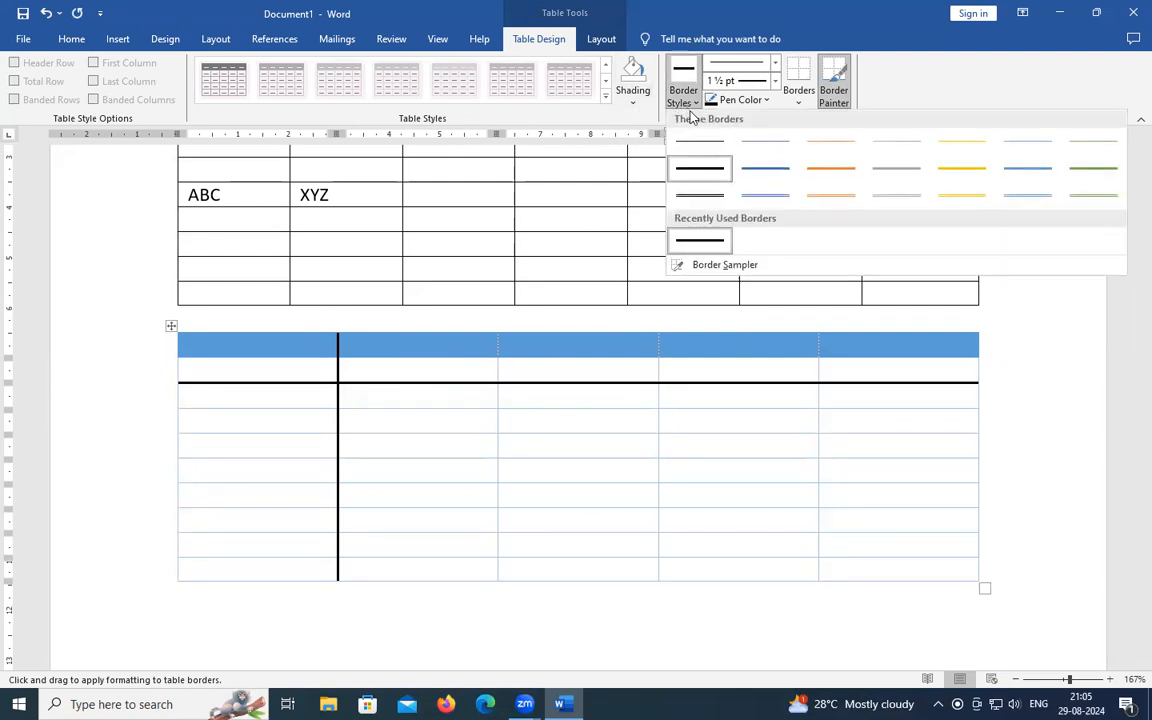
pyautogui.click(501, 393)
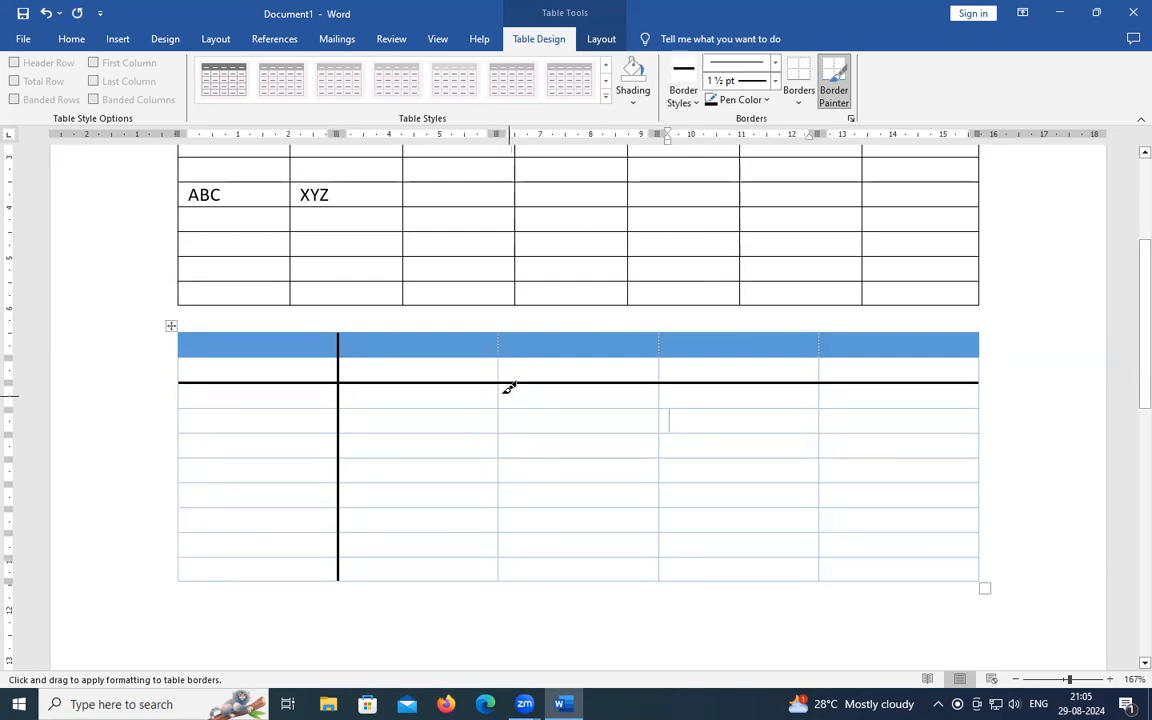
pyautogui.click(500, 400)
# - Look through the border styles and pen colours without changing them, and stop painting borders
pyautogui.click(697, 103)
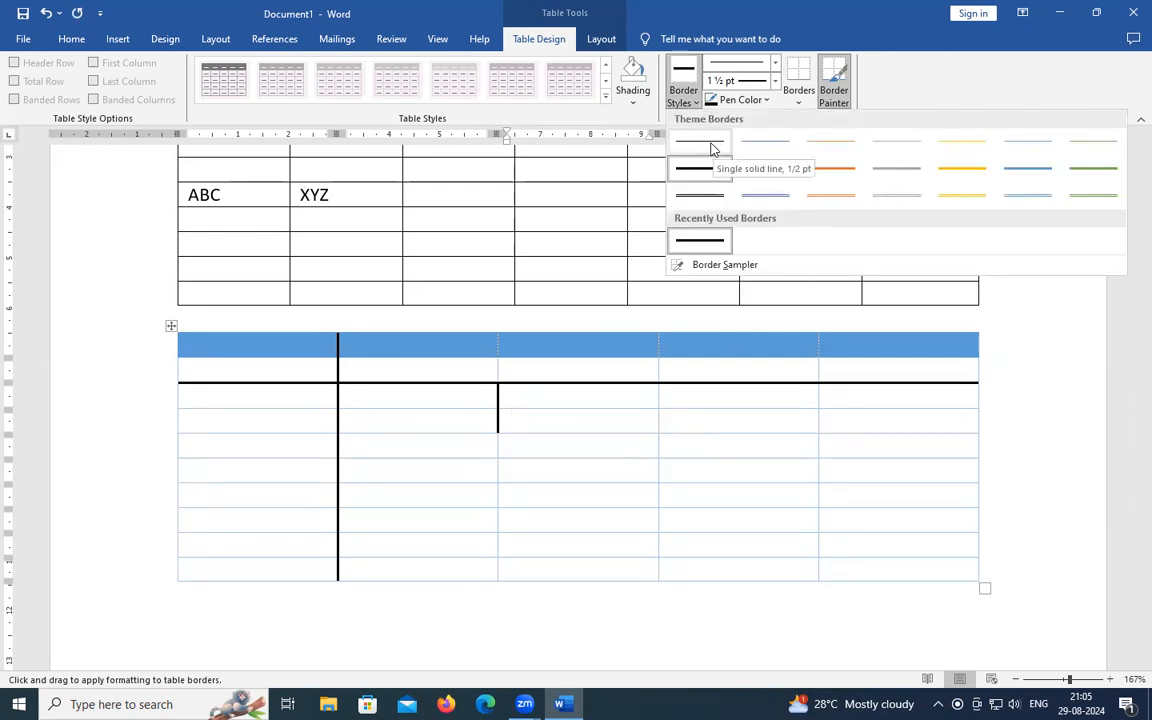
pyautogui.click(767, 102)
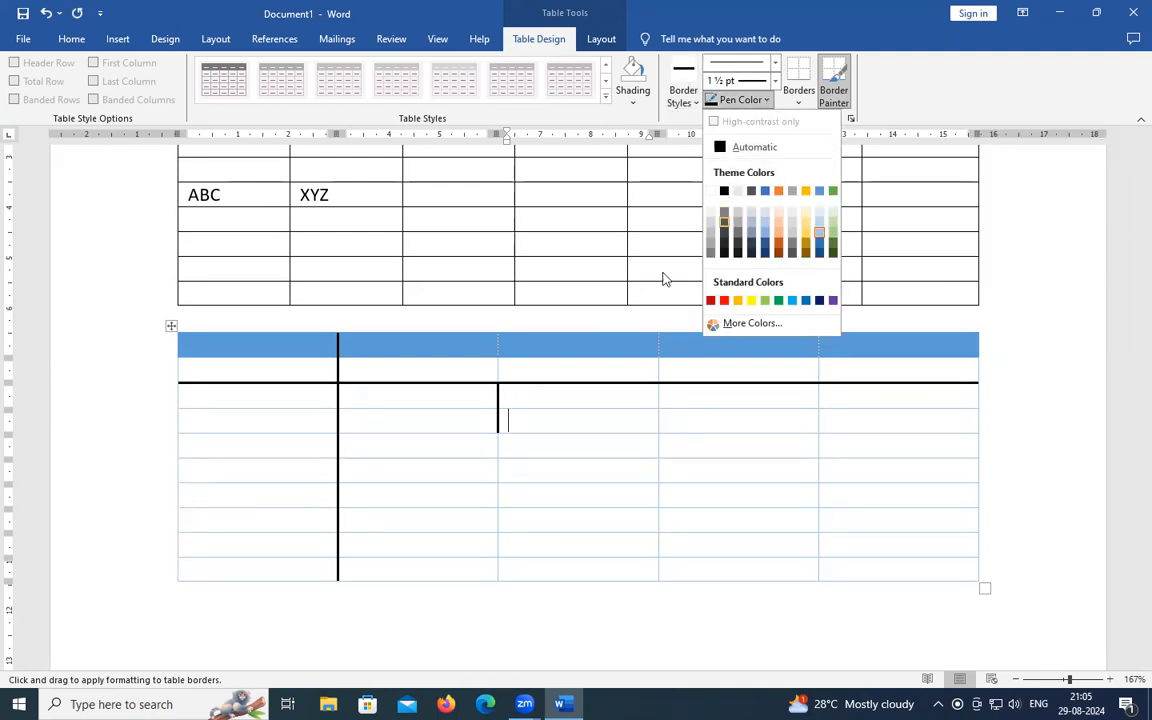
pyautogui.click(150, 296)
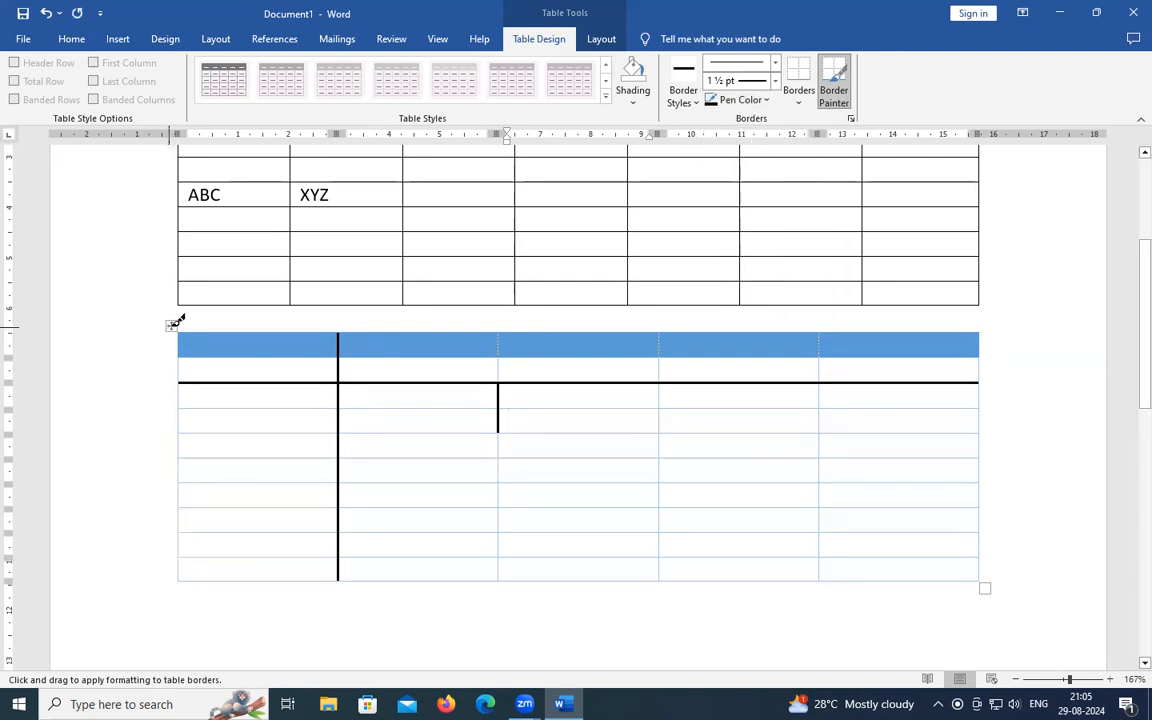
pyautogui.press('Escape')
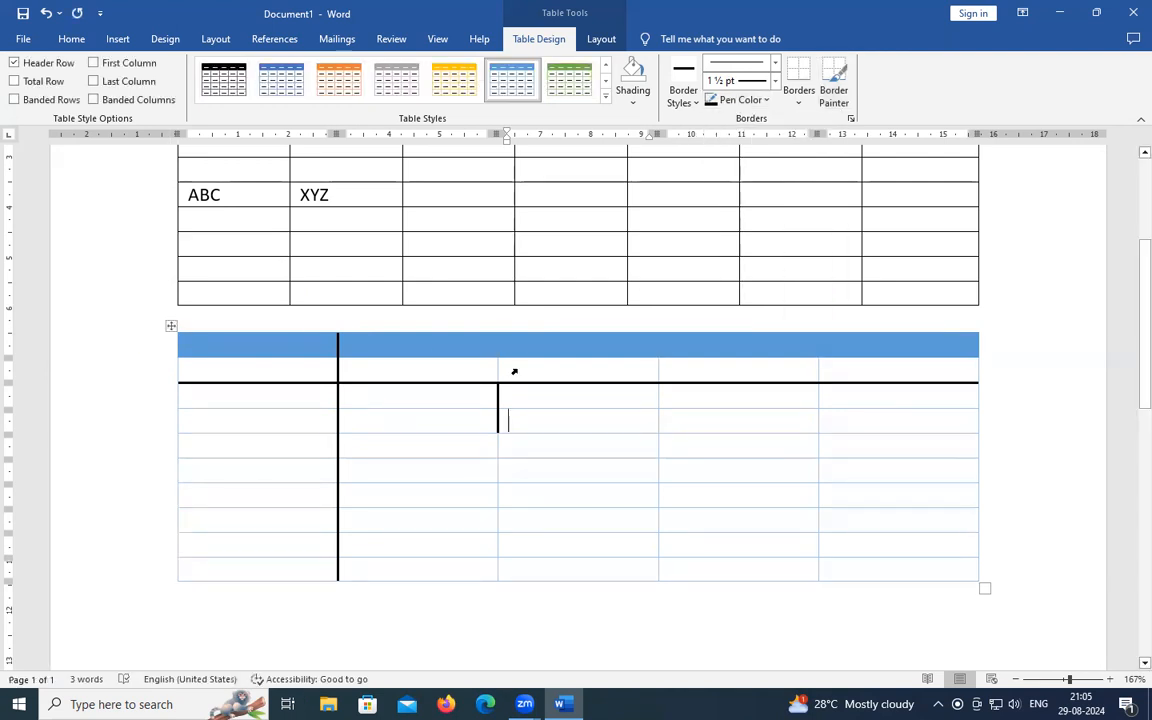
# - View the available border placement options for the whole lower table without applying any
pyautogui.click(172, 330)
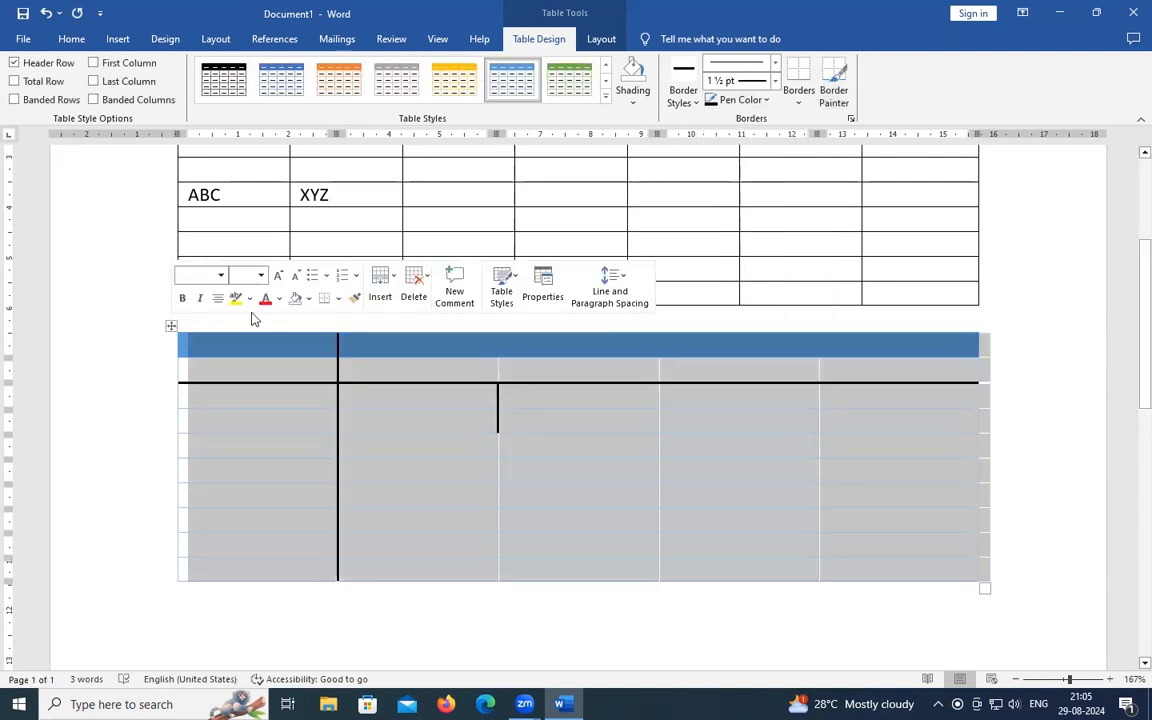
pyautogui.click(800, 104)
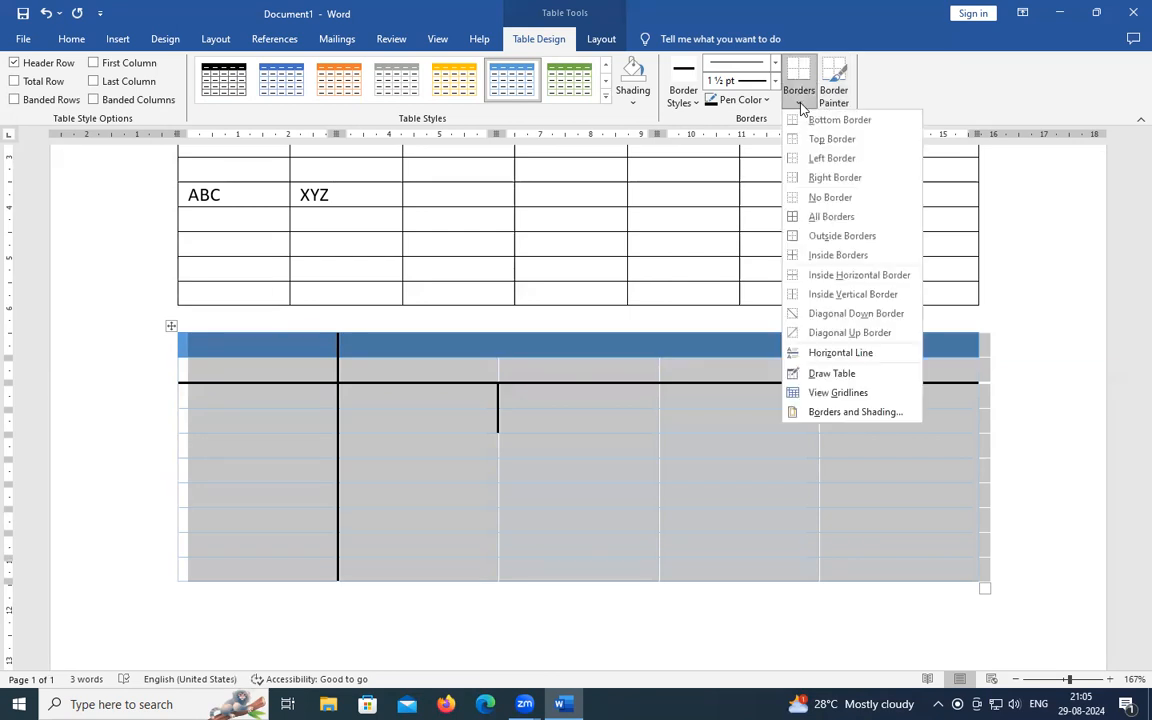
pyautogui.click(981, 372)
pyautogui.click(506, 400)
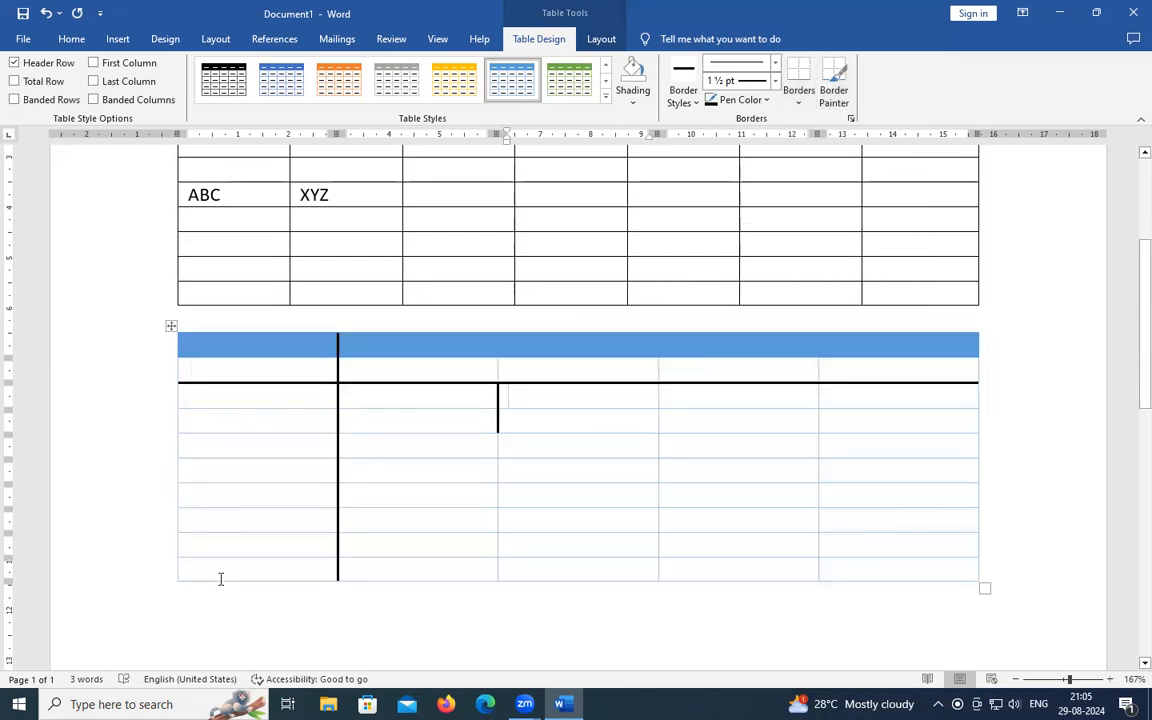
# - Try to apply green double-line ½ pt borders to the whole lower table with Borders and Shading
pyautogui.click(233, 627)
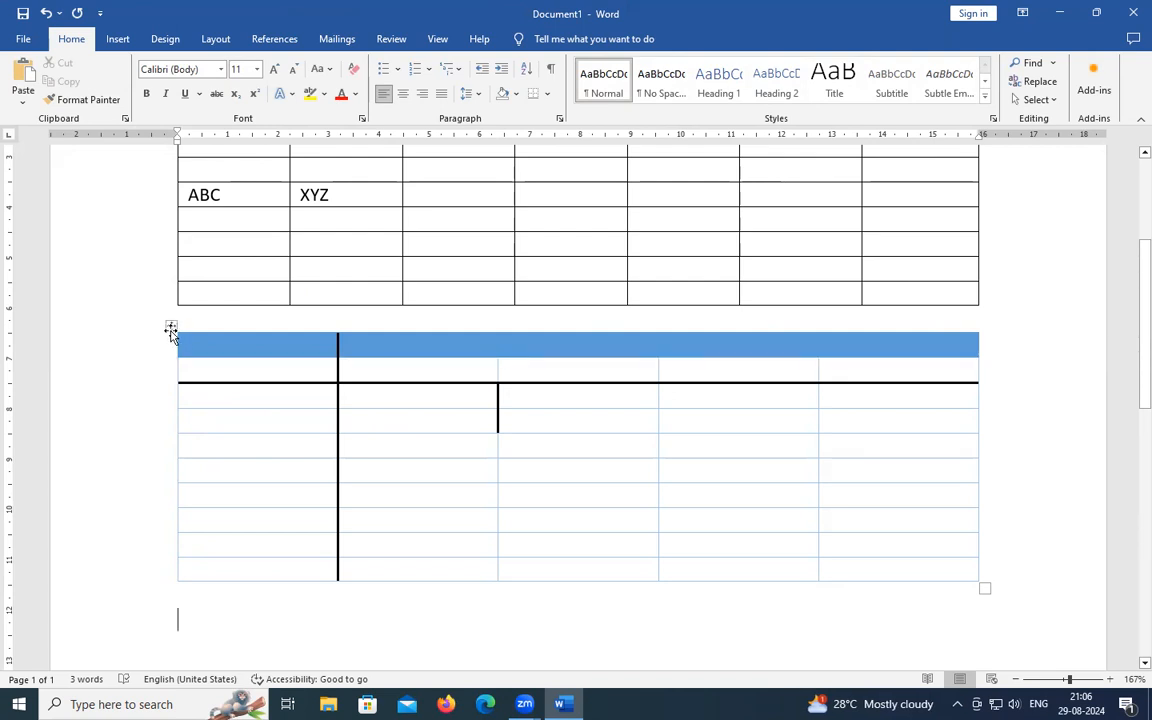
pyautogui.click(171, 327)
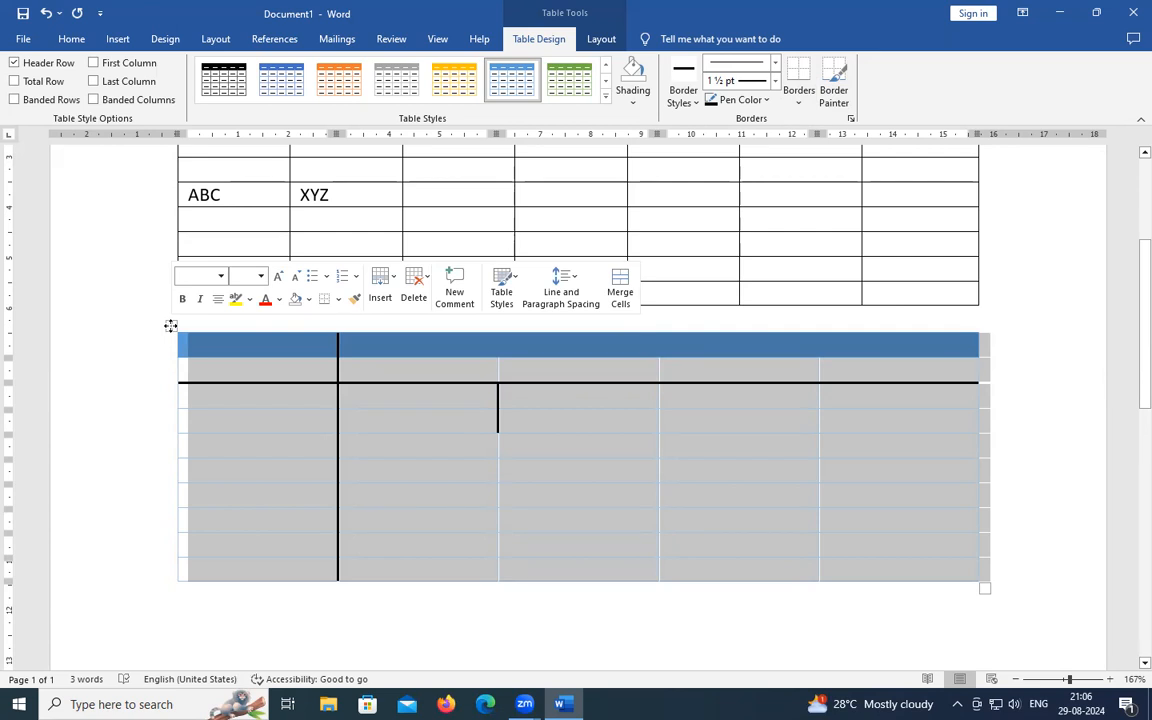
pyautogui.click(799, 103)
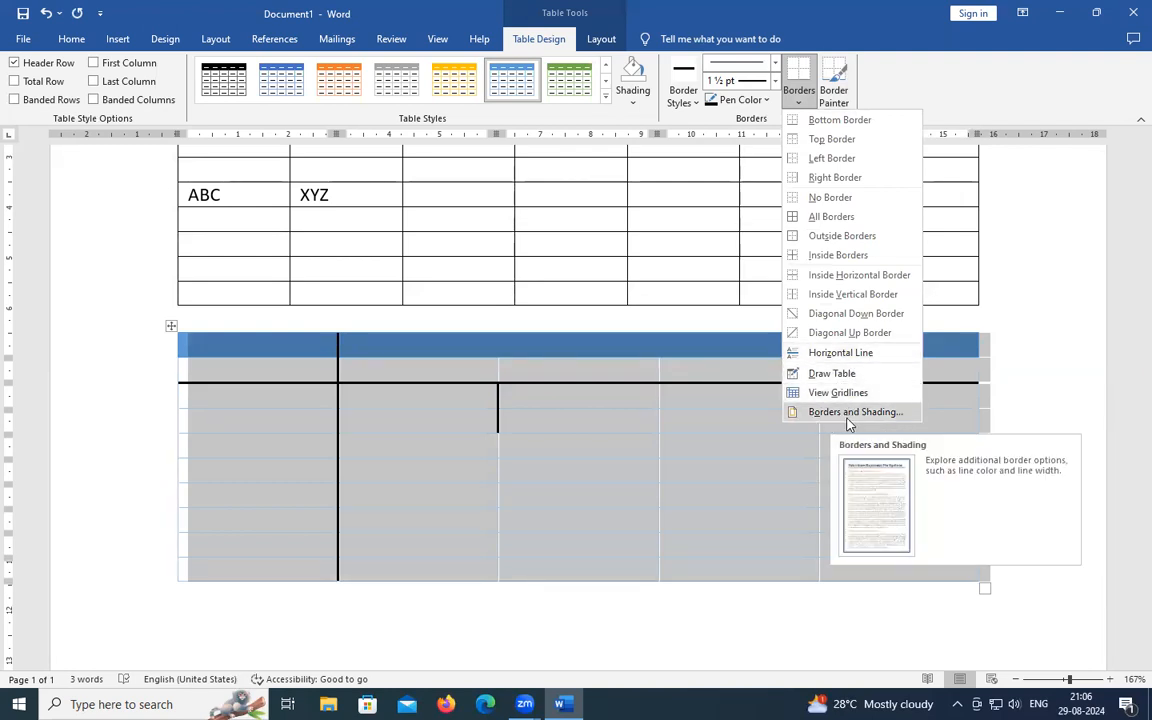
pyautogui.click(848, 413)
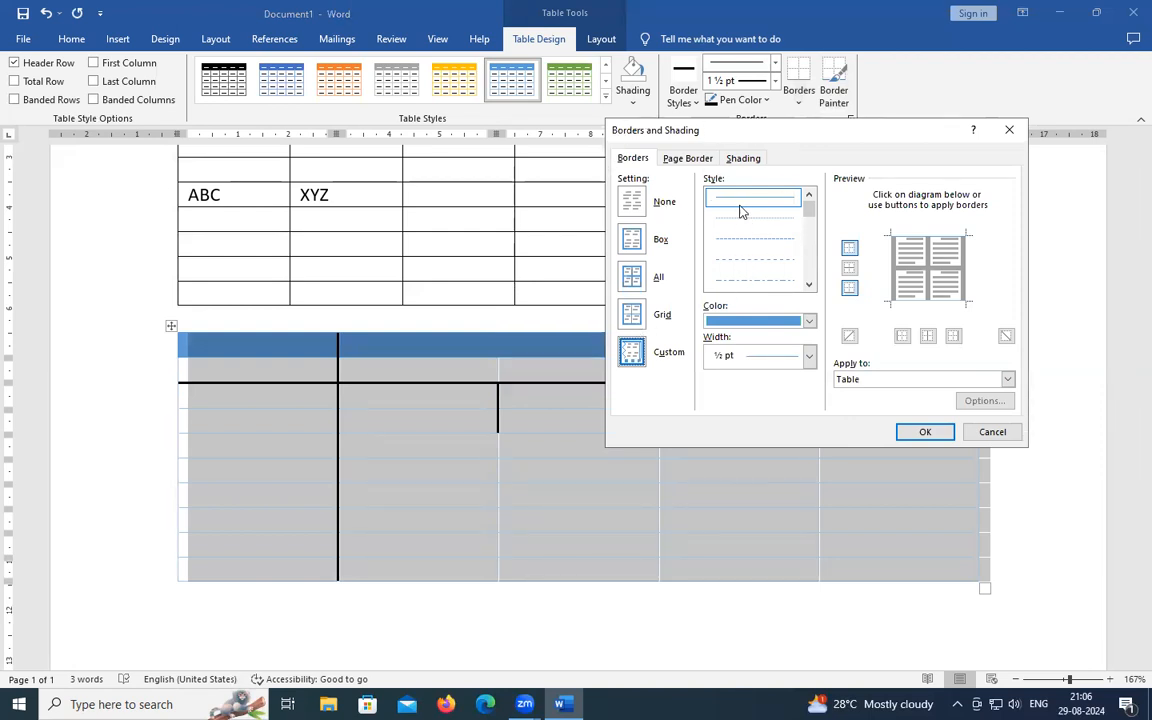
pyautogui.click(809, 284)
pyautogui.click(809, 284)
pyautogui.click(775, 283)
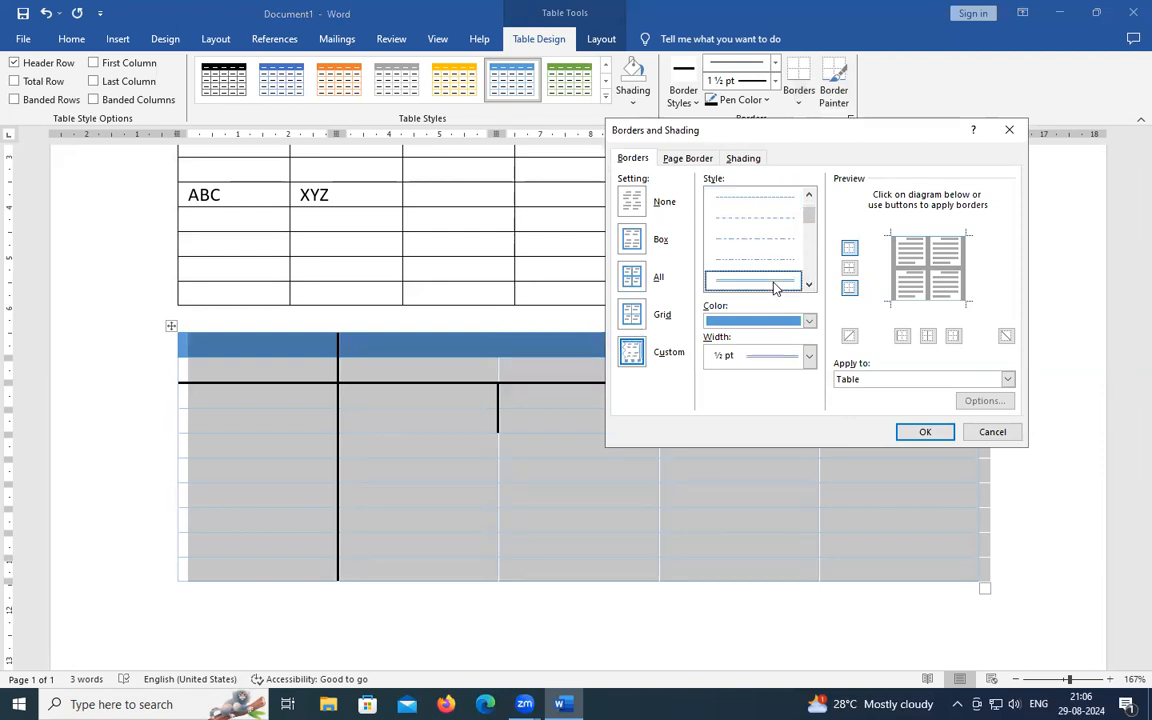
pyautogui.click(810, 321)
pyautogui.click(833, 375)
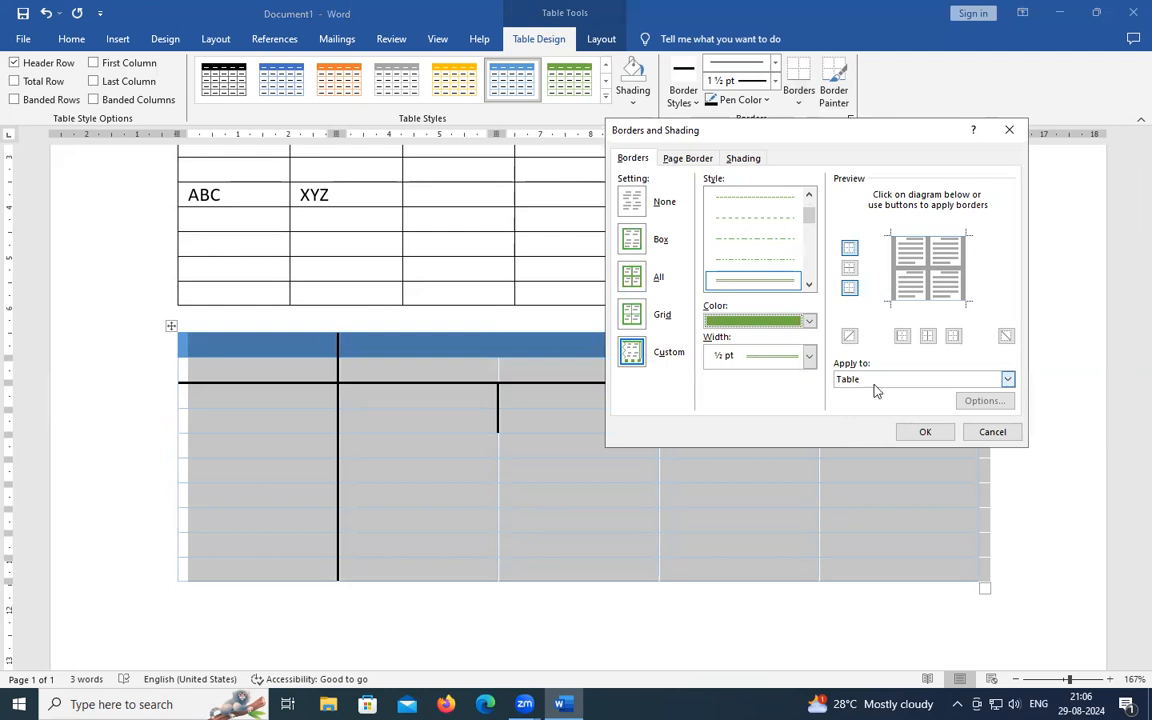
pyautogui.click(925, 432)
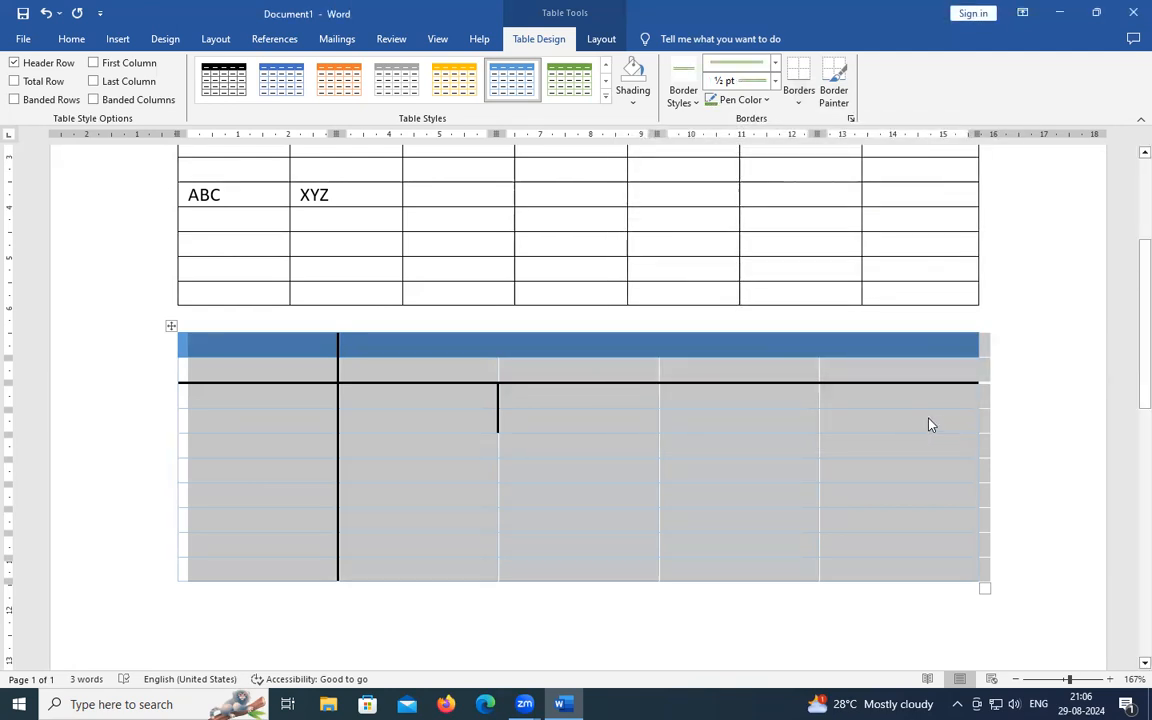
pyautogui.click(928, 424)
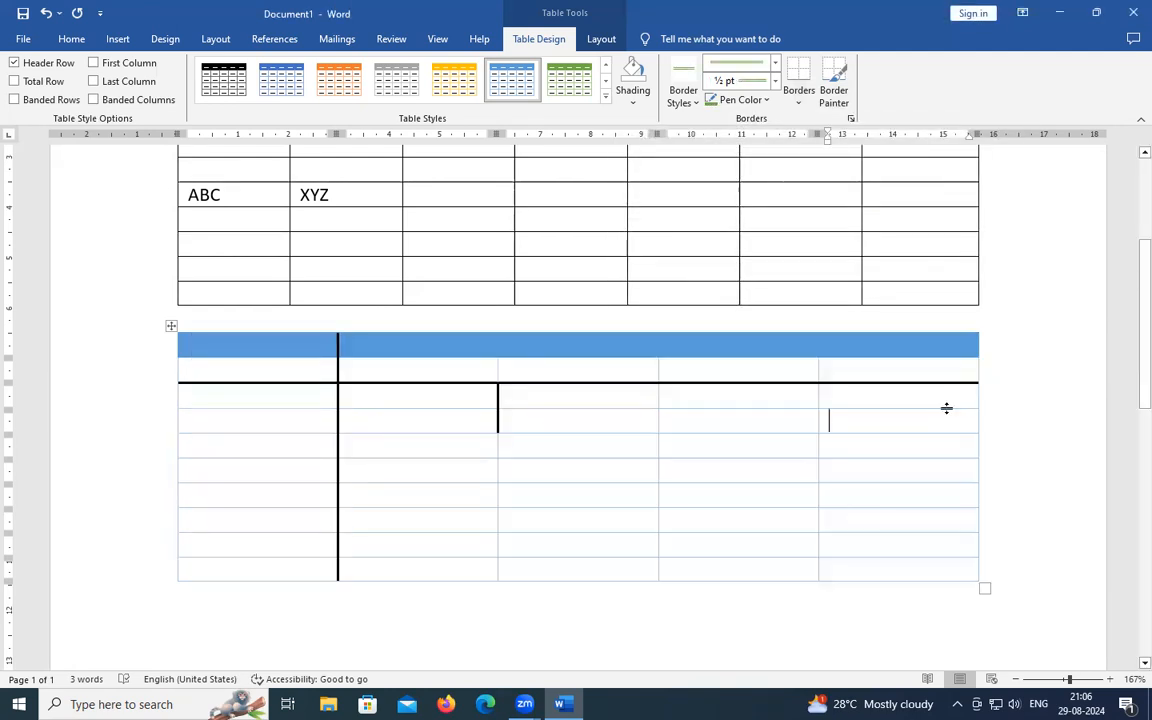
# - Try to recolour the whole lower table's borders green with a single solid ½ pt line, applied to Table
pyautogui.click(172, 325)
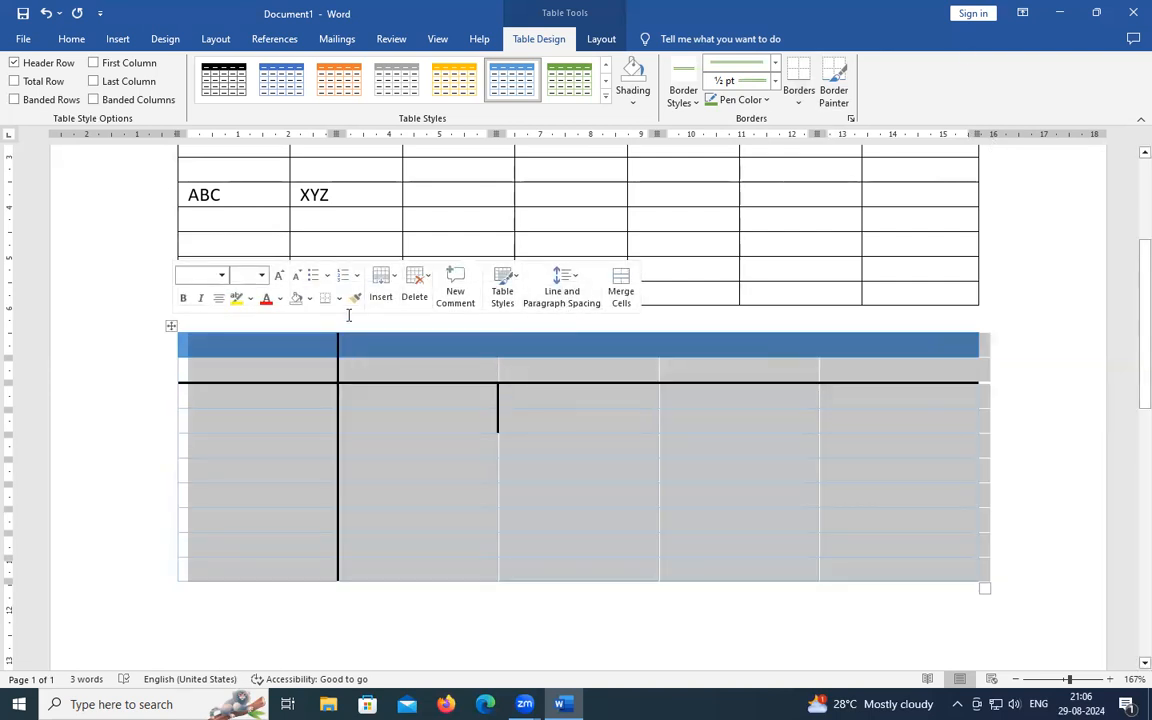
pyautogui.click(340, 298)
pyautogui.click(400, 610)
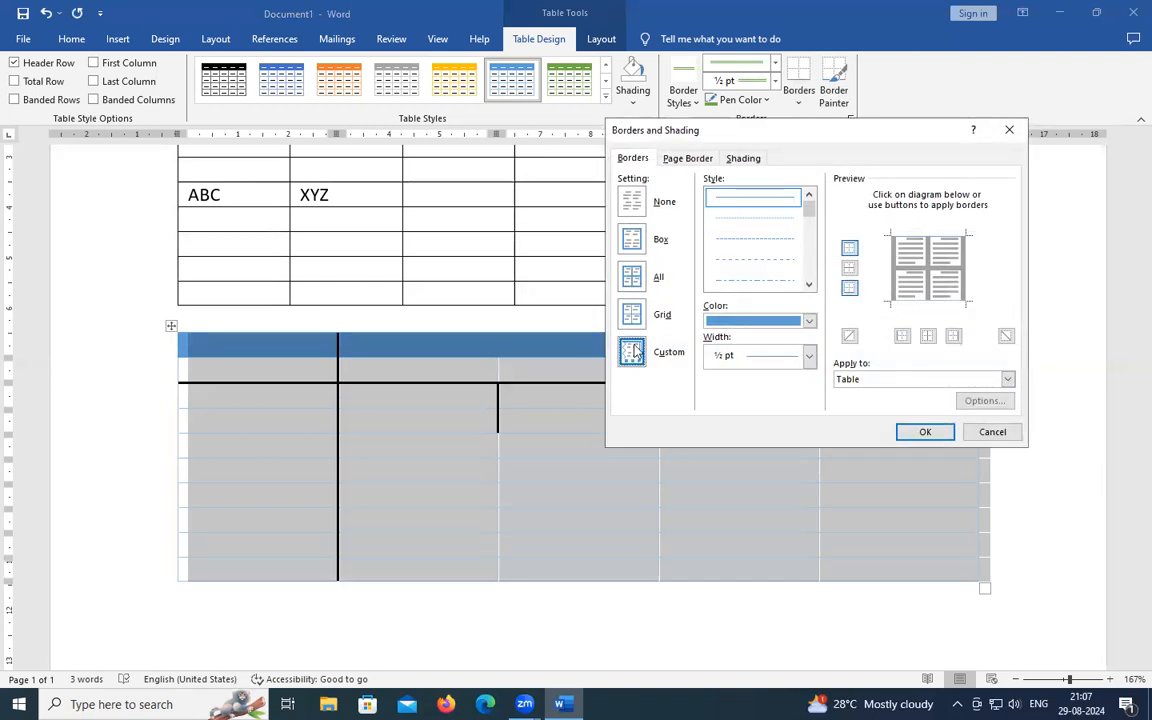
pyautogui.click(808, 321)
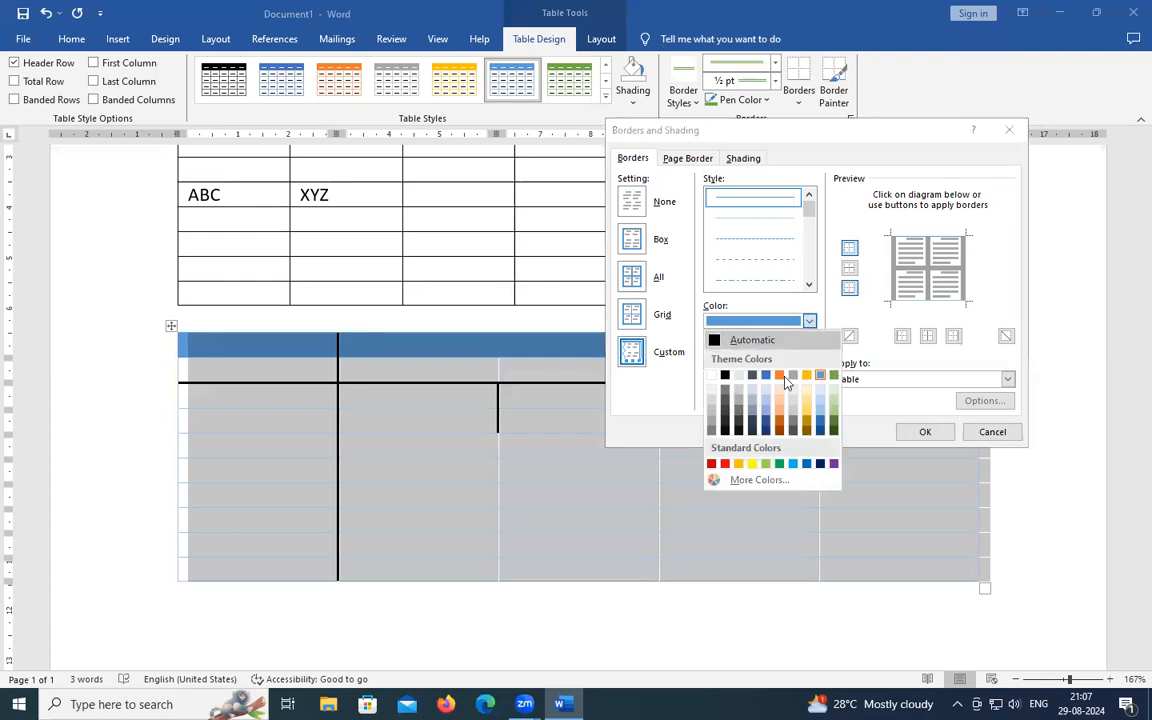
pyautogui.click(832, 376)
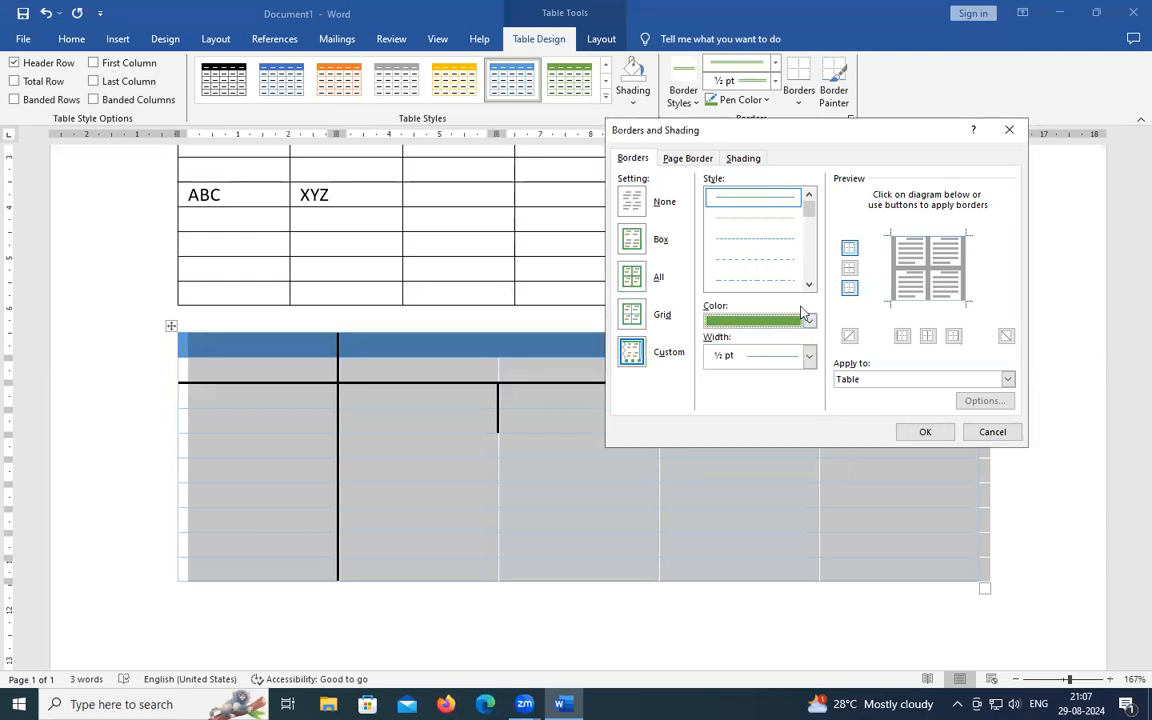
pyautogui.click(867, 379)
pyautogui.click(867, 424)
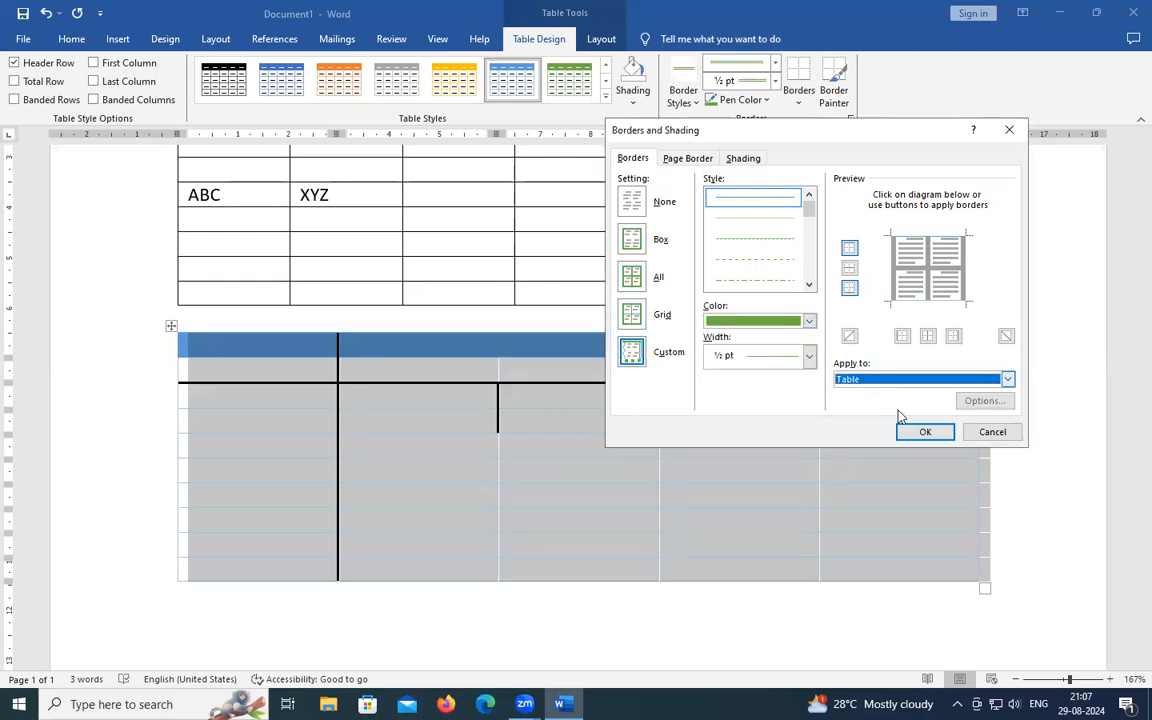
pyautogui.click(925, 431)
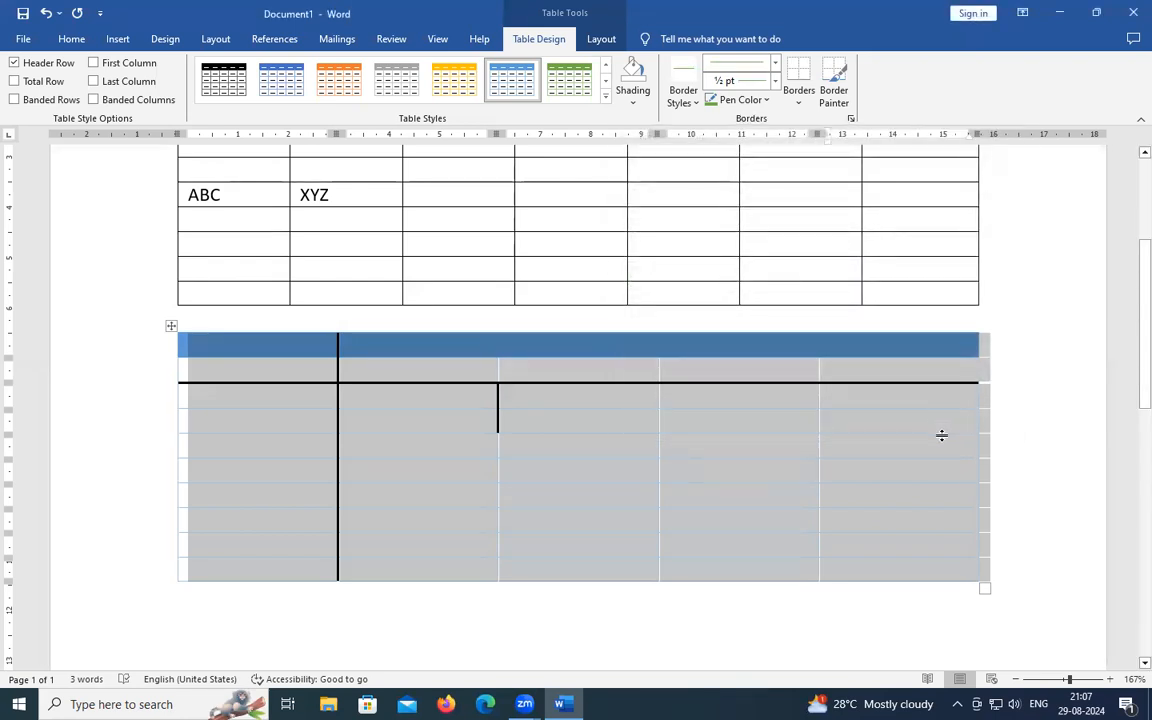
pyautogui.click(1035, 398)
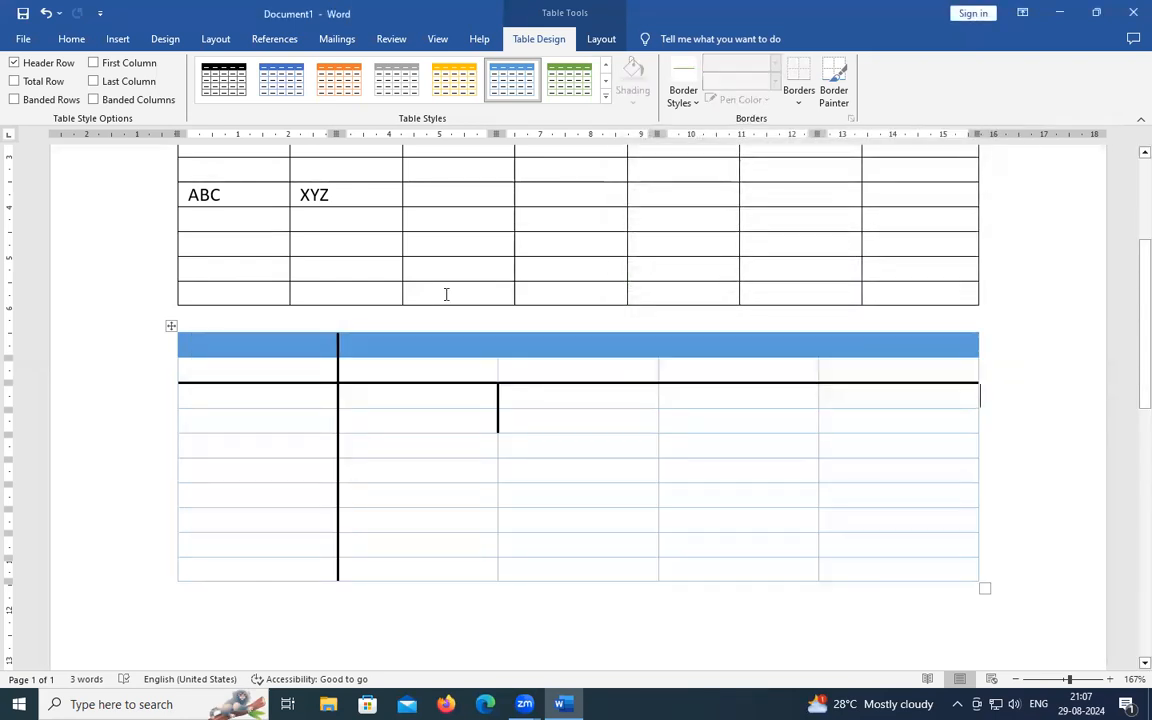
# - Apply green single solid ½ pt borders to all cells of the whole upper table with Borders and Shading
pyautogui.click(169, 327)
pyautogui.scroll(5, 163, 330)
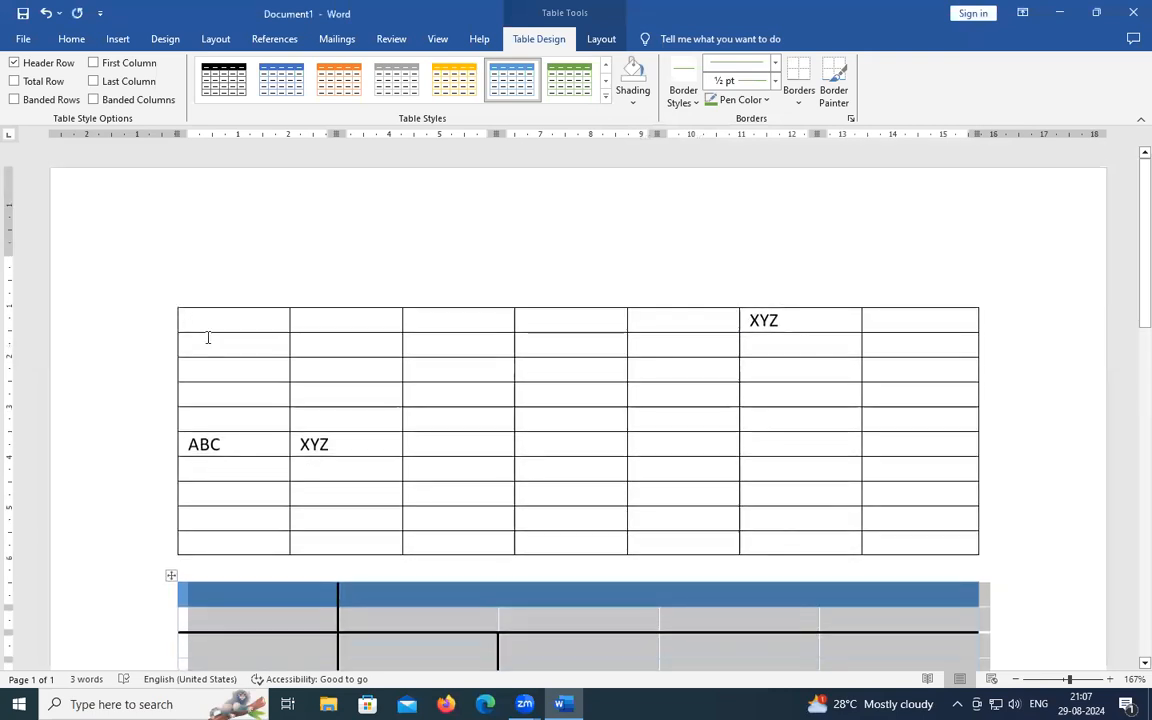
pyautogui.click(205, 340)
pyautogui.click(171, 301)
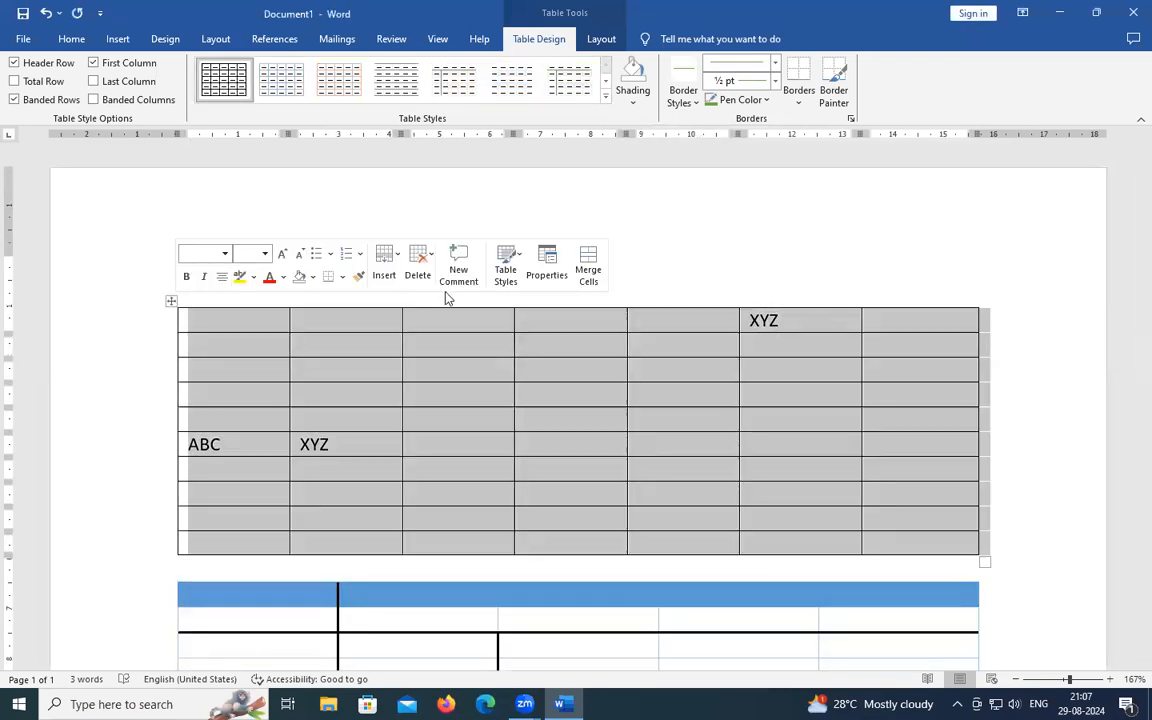
pyautogui.click(342, 276)
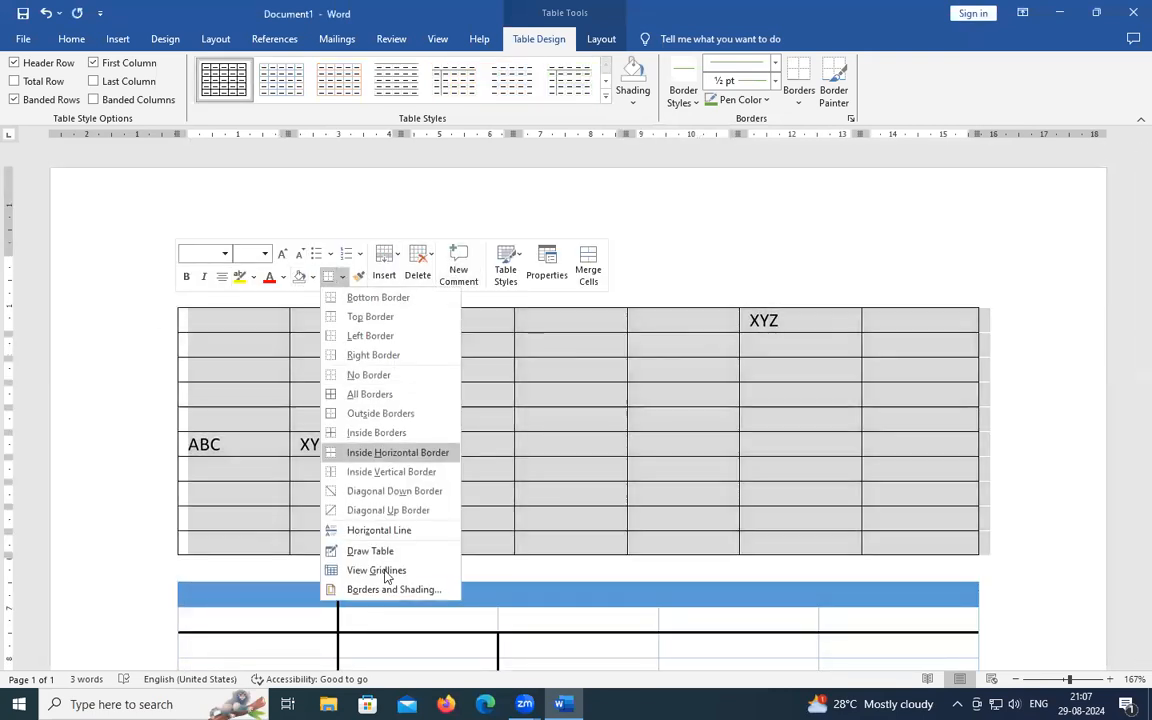
pyautogui.click(394, 590)
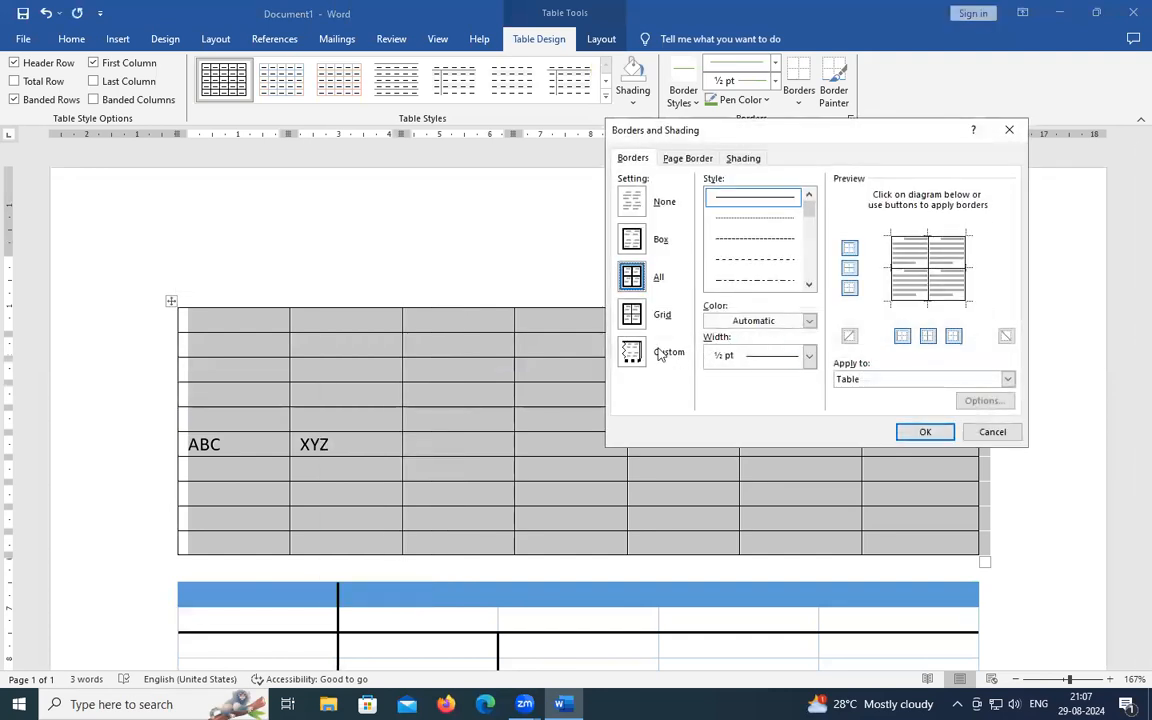
pyautogui.click(809, 320)
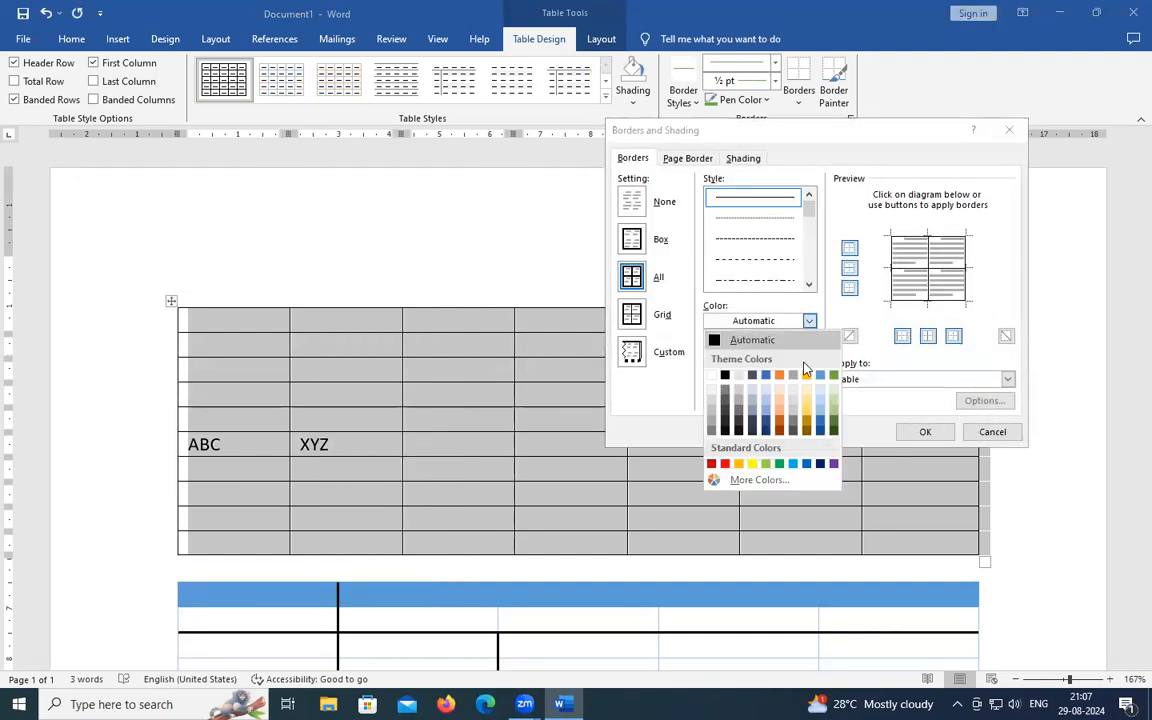
pyautogui.click(830, 377)
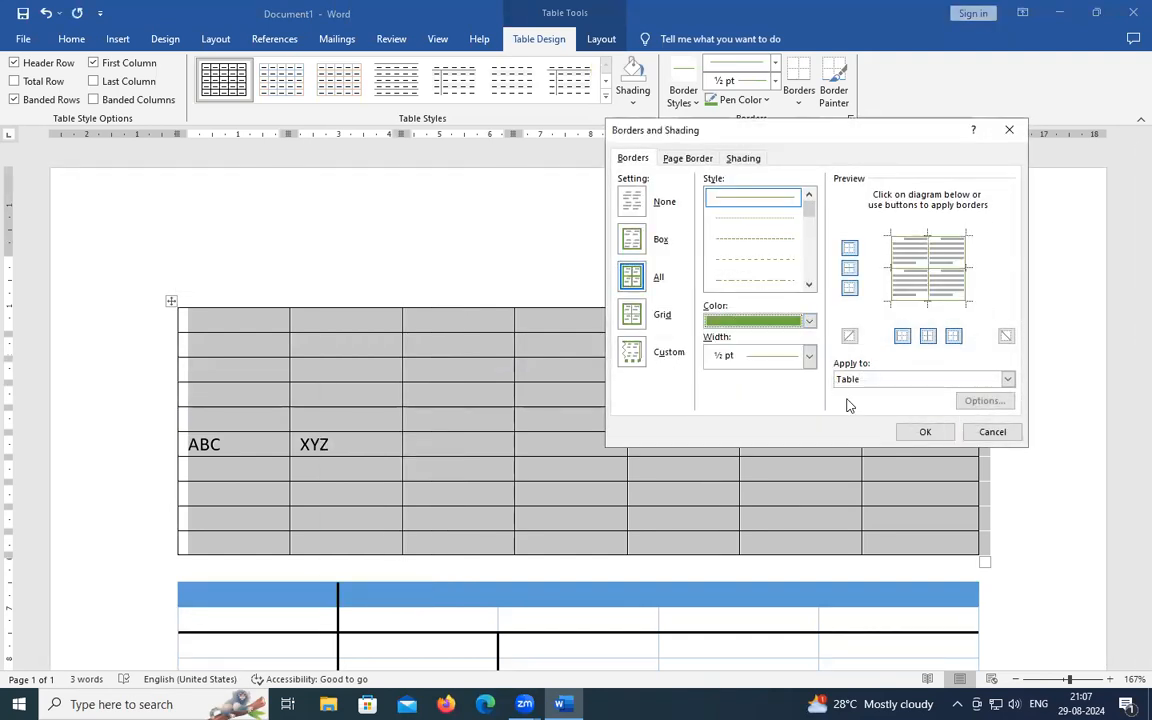
pyautogui.click(925, 431)
pyautogui.click(770, 417)
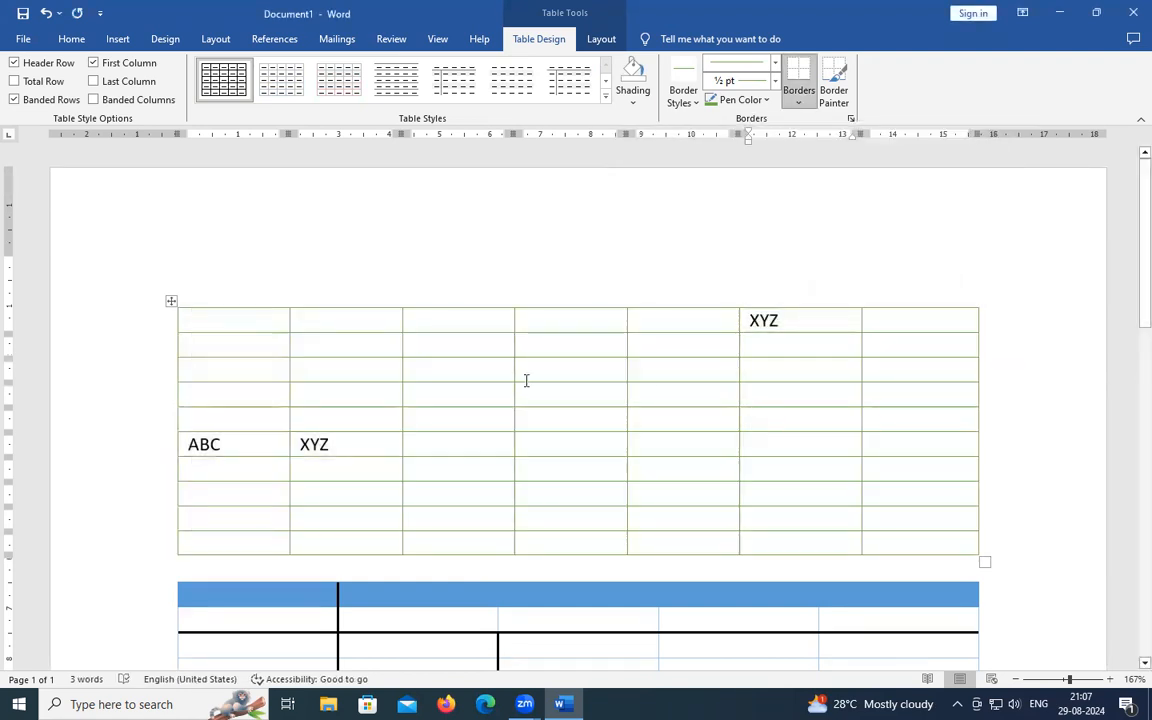
# - View the quick formatting options offered for the whole upper table without applying any
pyautogui.click(170, 300)
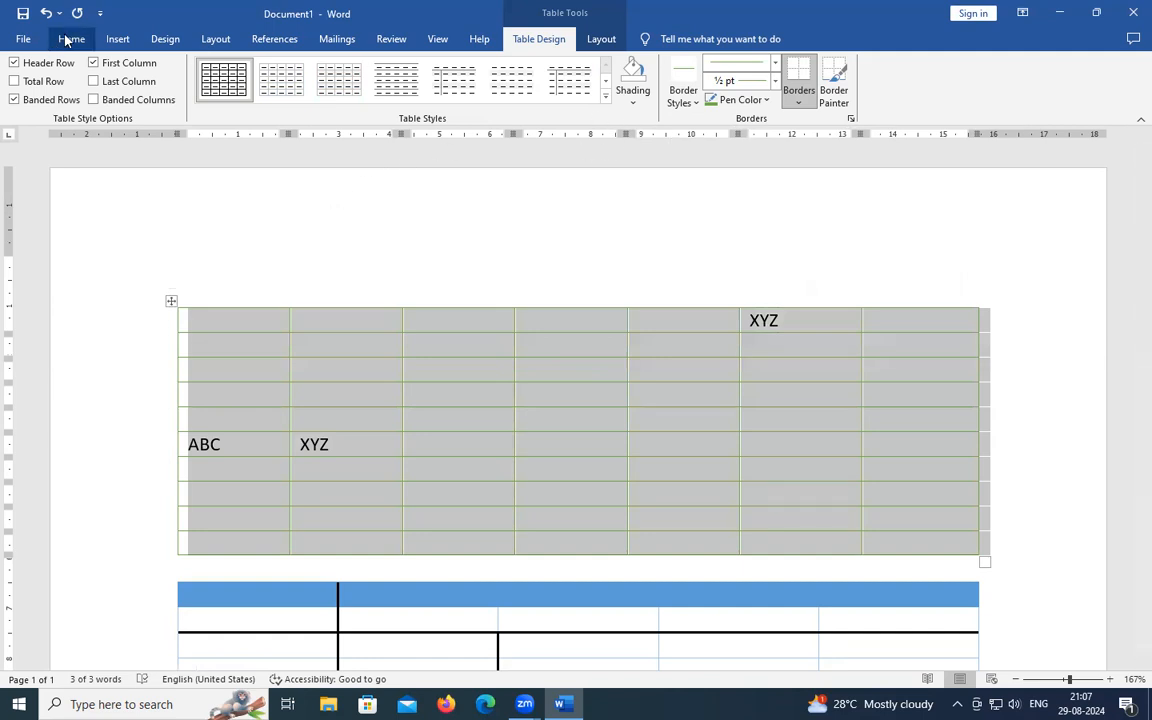
pyautogui.click(215, 319)
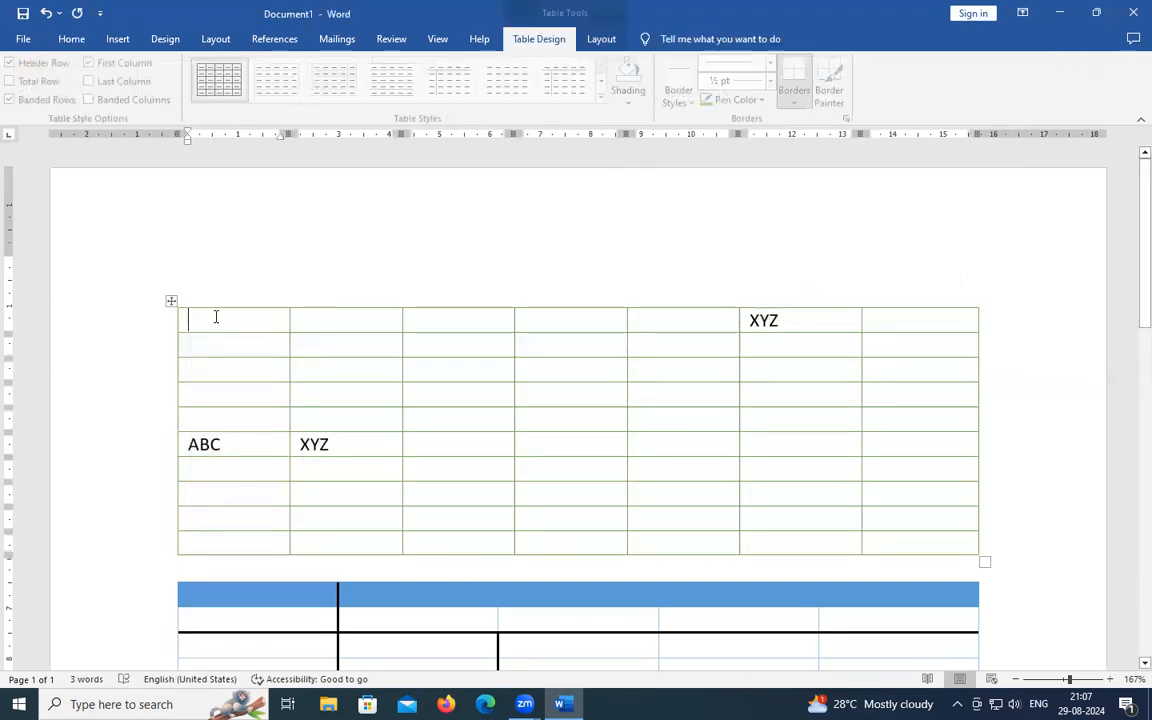
pyautogui.click(172, 301)
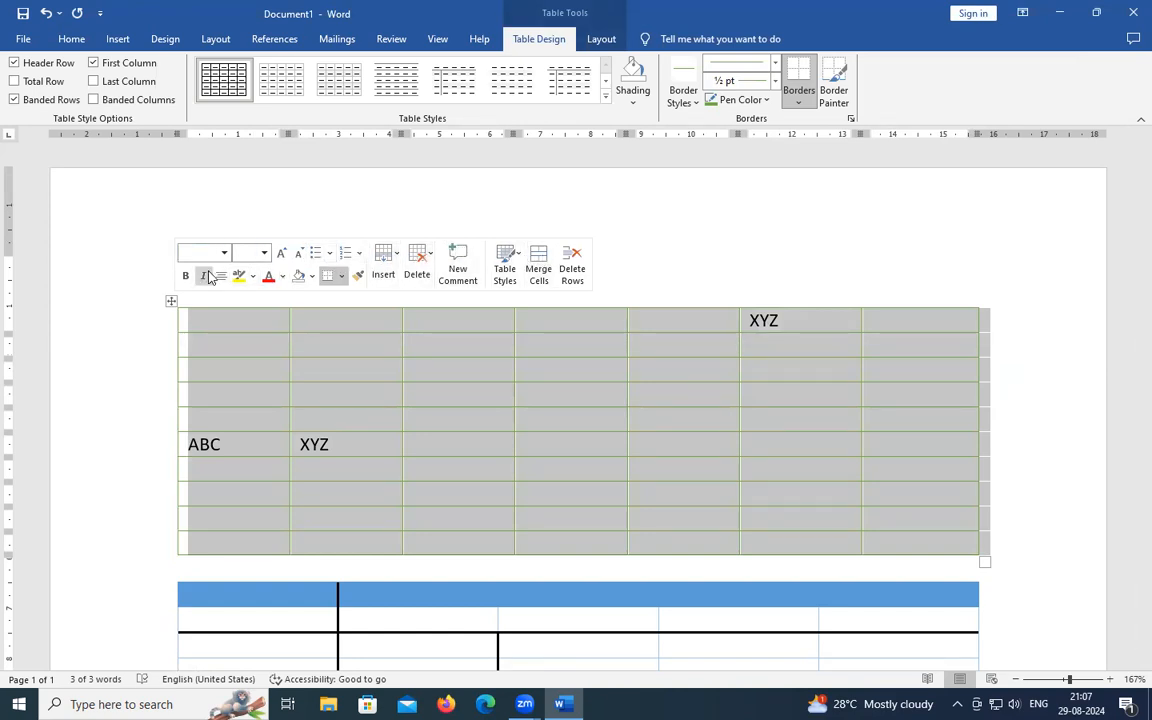
# - Generate sample paragraphs below the lower table with the =rand() function
pyautogui.scroll(-2, 244, 321)
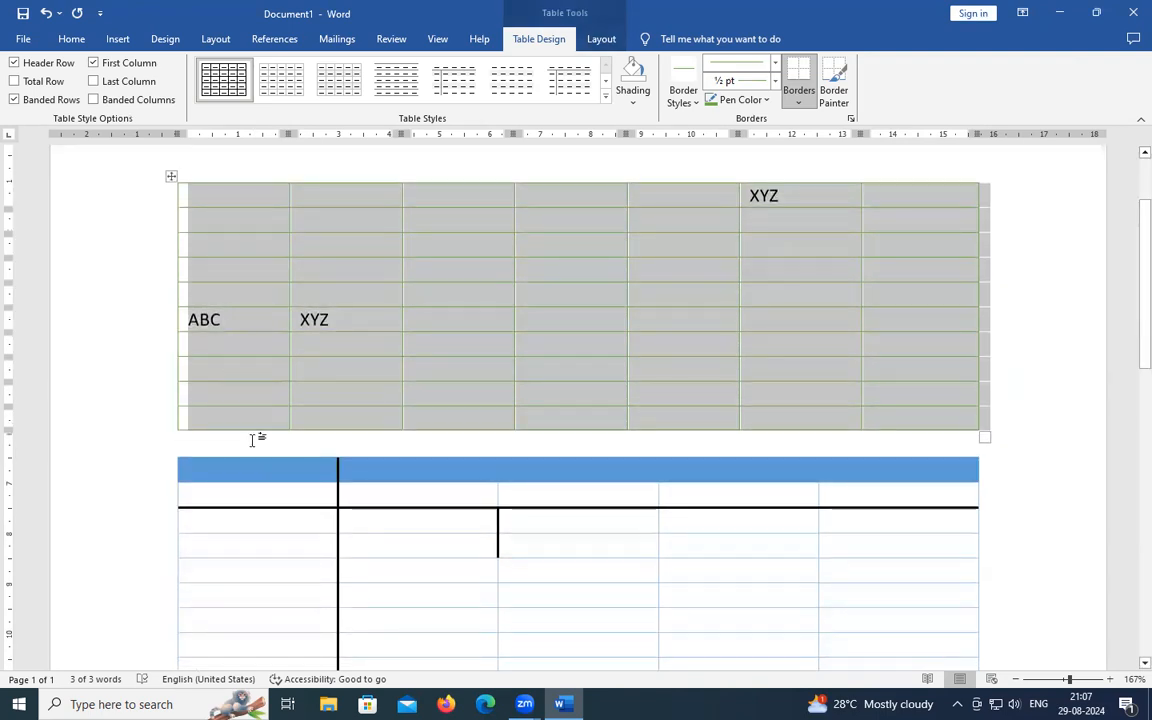
pyautogui.scroll(-6, 250, 437)
pyautogui.click(252, 363)
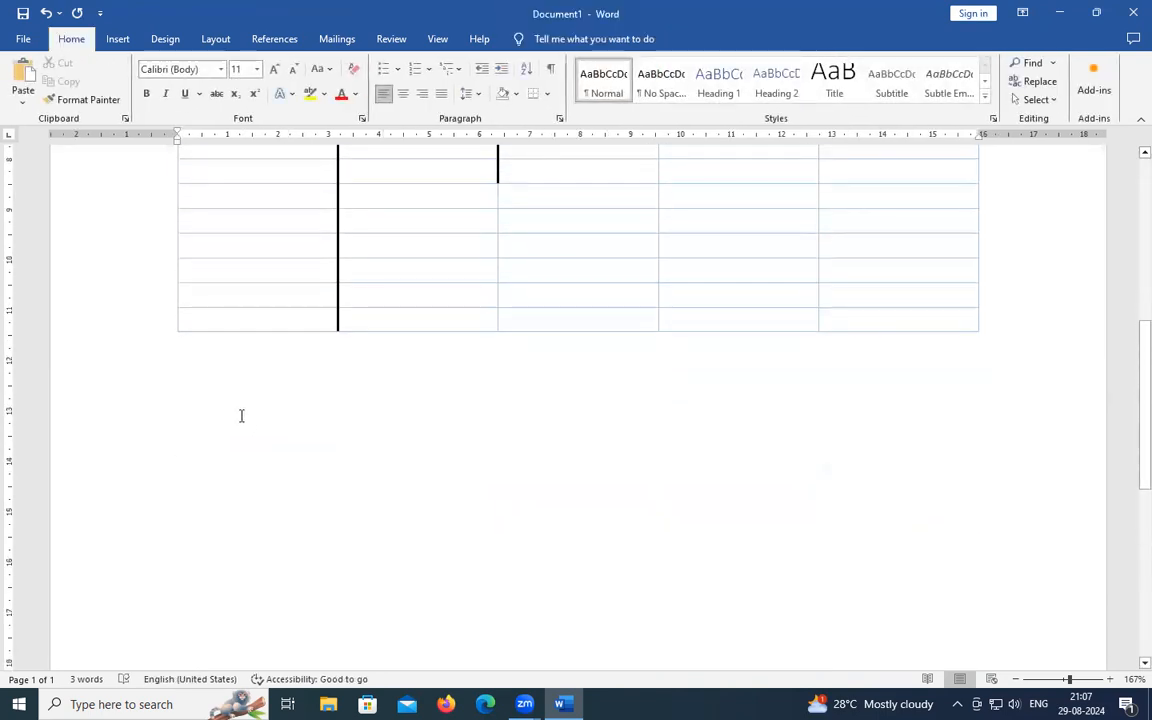
pyautogui.write('=ran')
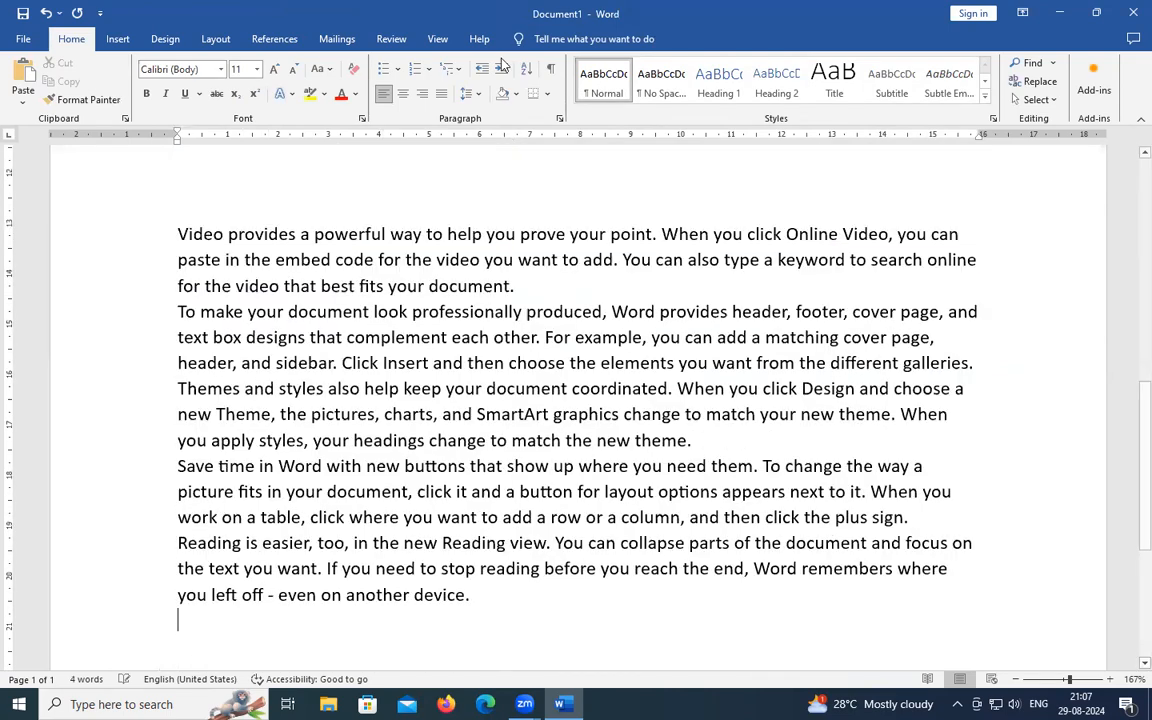
# - View the spacing and shading options for the words "Video provides a powerful", then centre their paragraph and restore its left alignment
pyautogui.moveTo(178, 234); pyautogui.dragTo(391, 236)
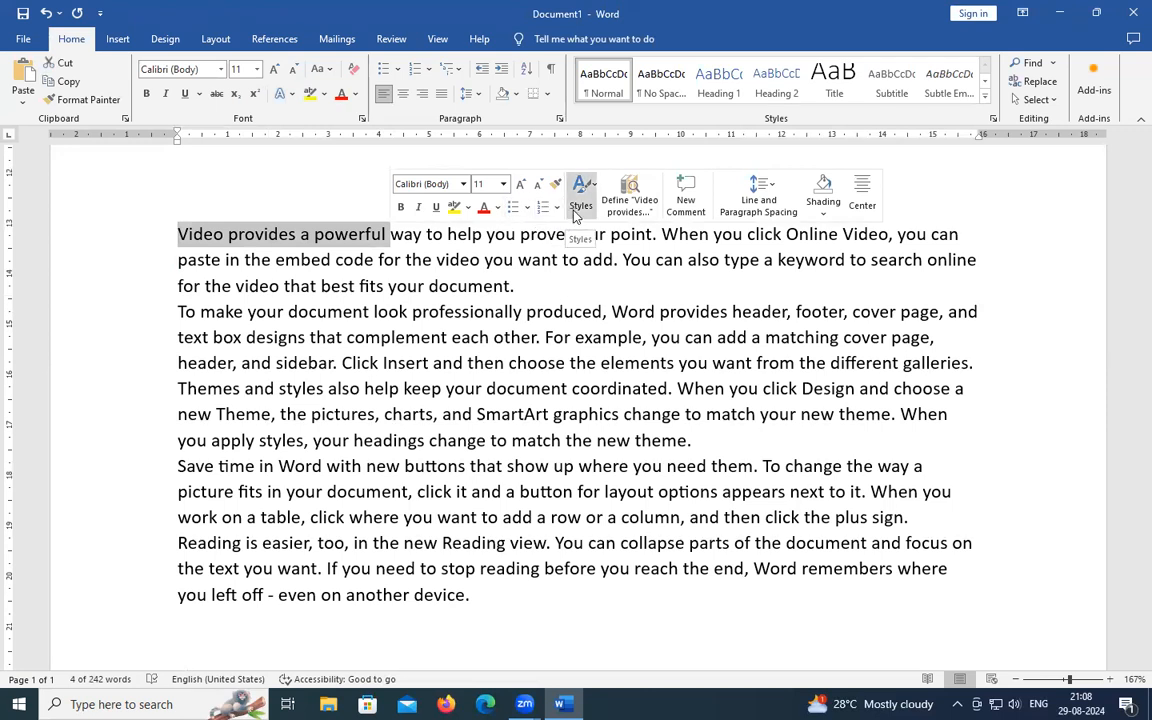
pyautogui.click(775, 193)
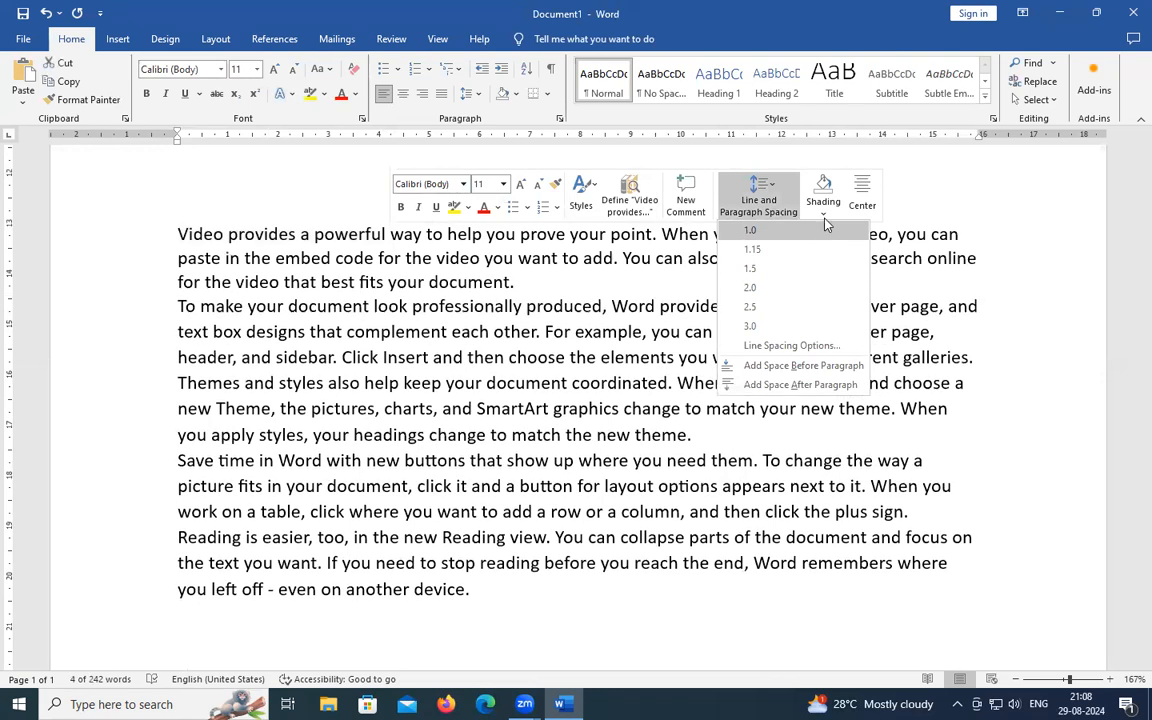
pyautogui.click(823, 212)
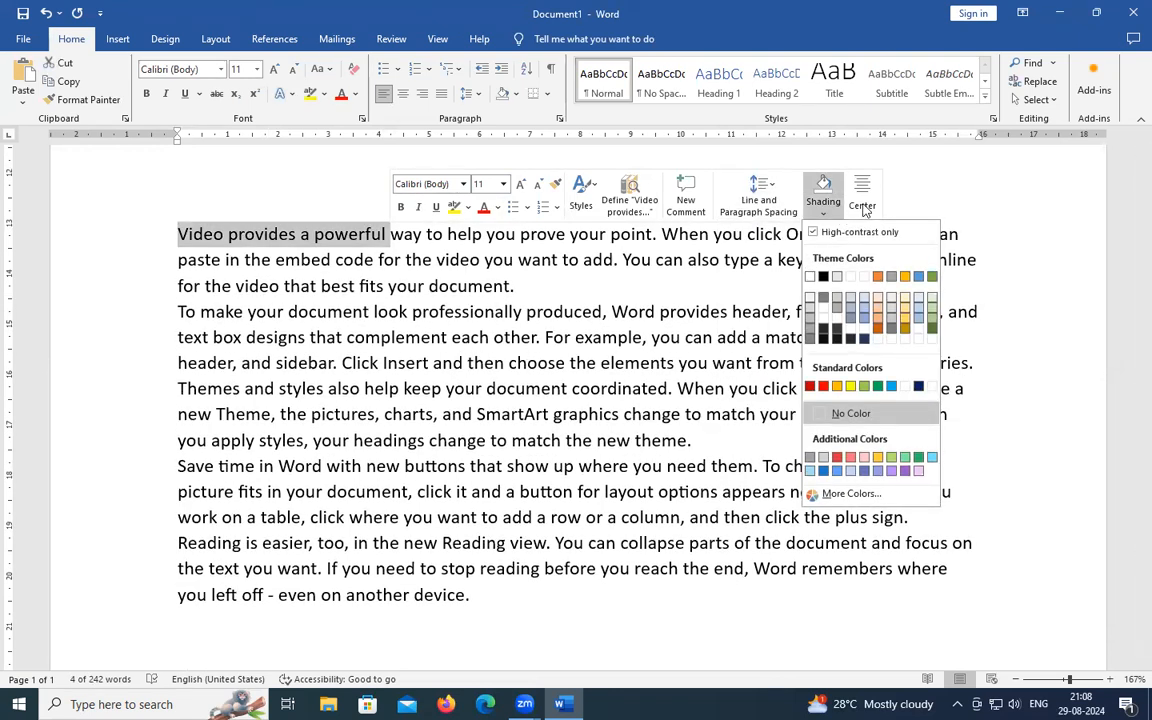
pyautogui.click(862, 197)
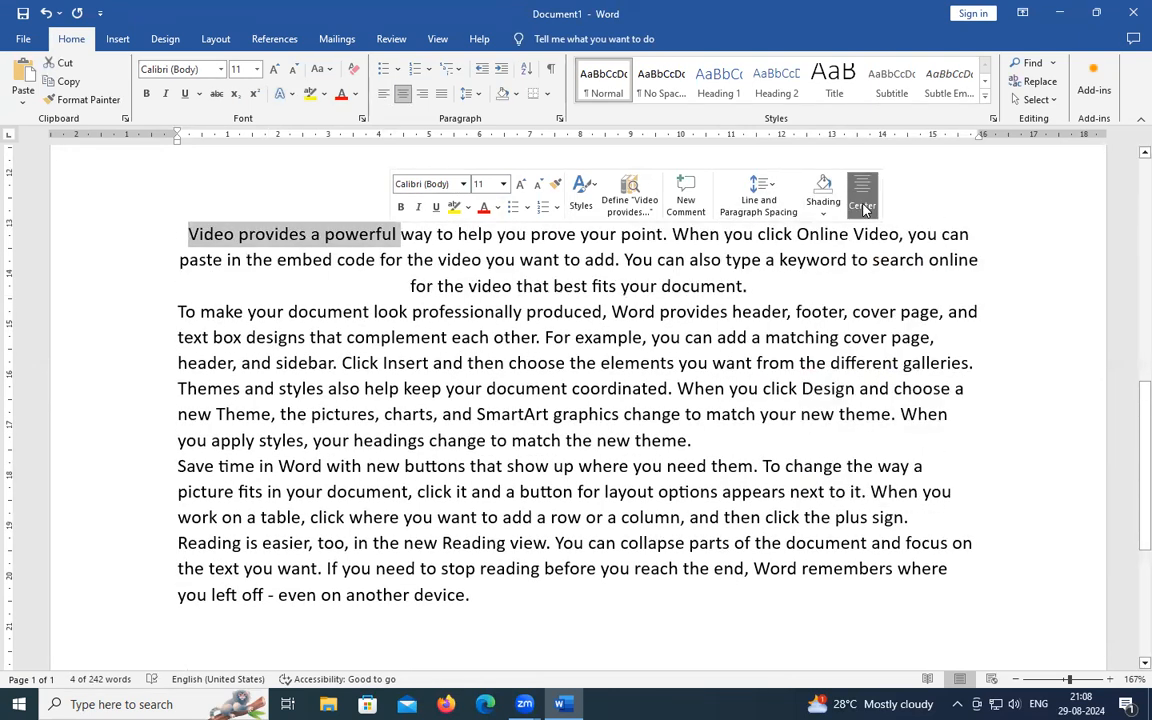
pyautogui.click(863, 205)
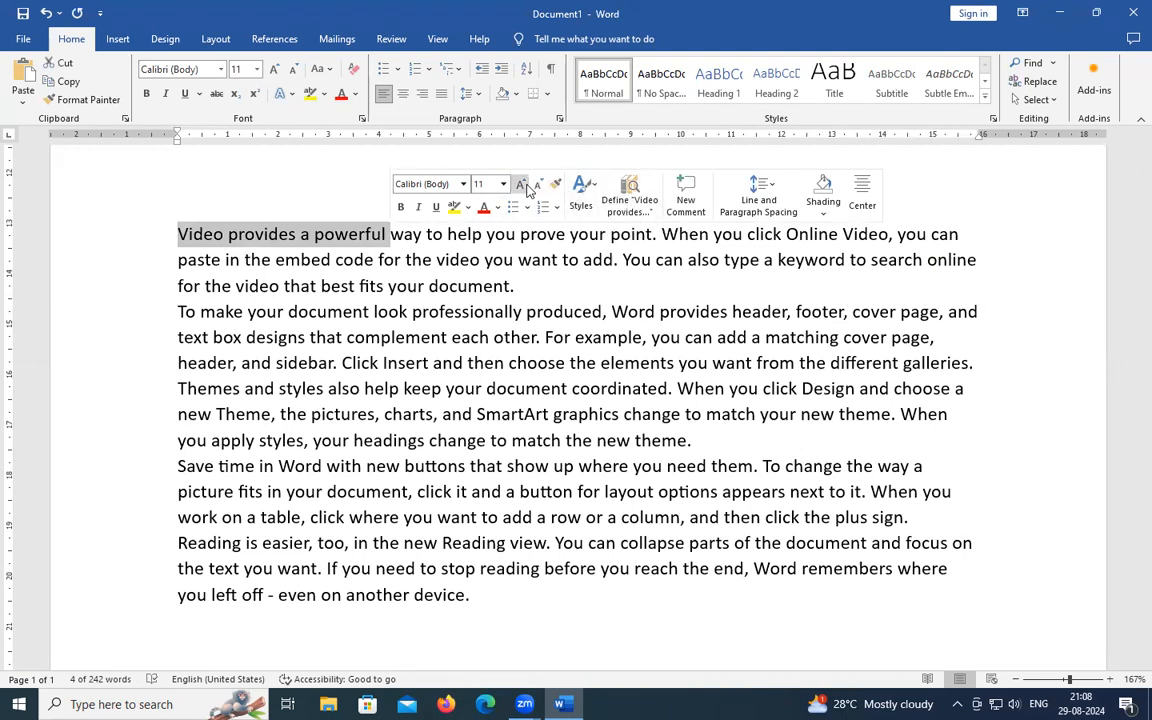
pyautogui.click(353, 262)
# - Try centring the text in all cells of the whole upper table
pyautogui.scroll(7, 353, 262)
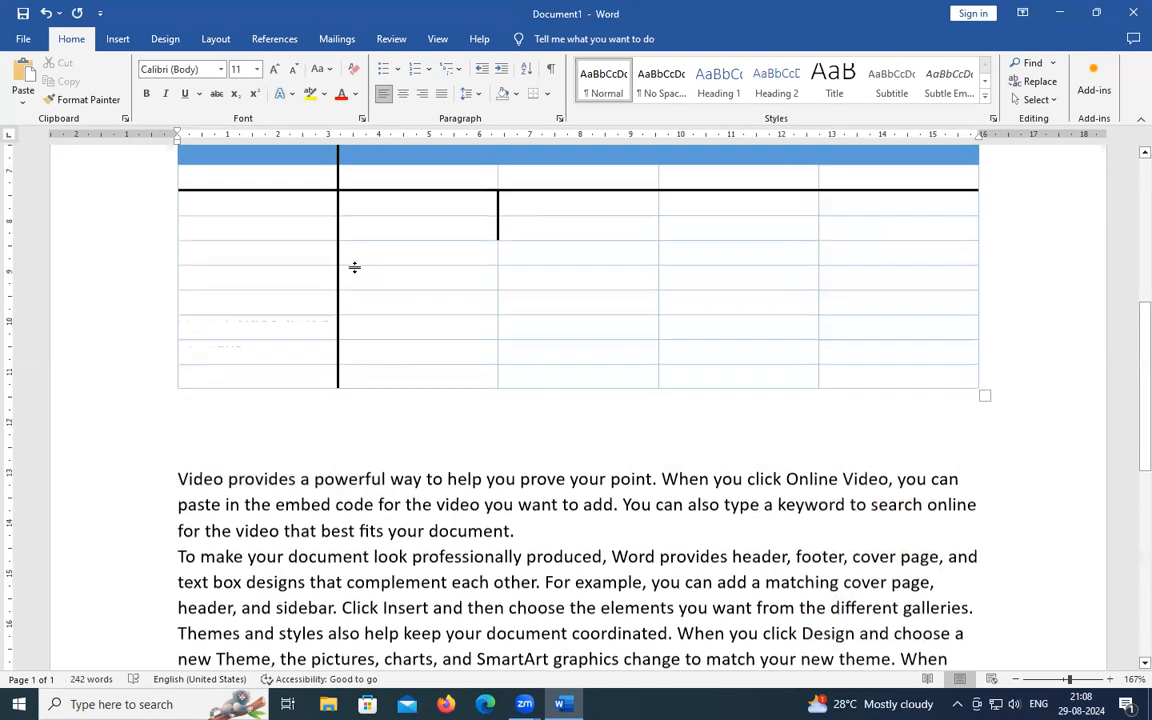
pyautogui.click(200, 257)
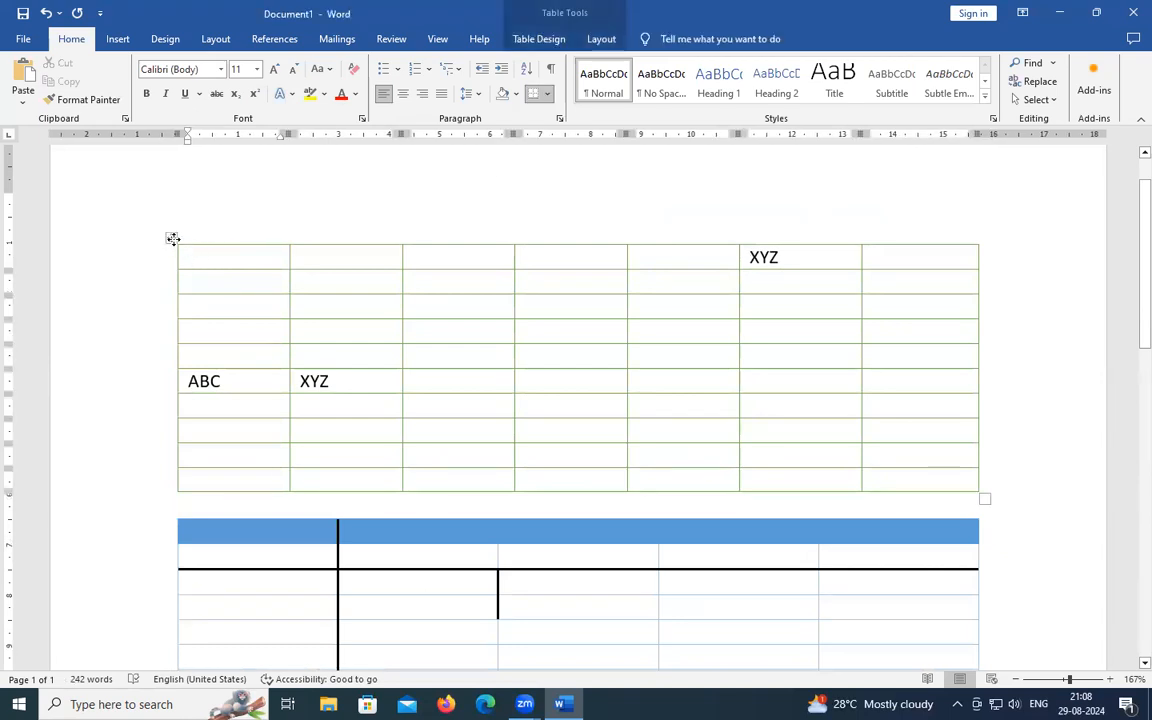
pyautogui.click(173, 238)
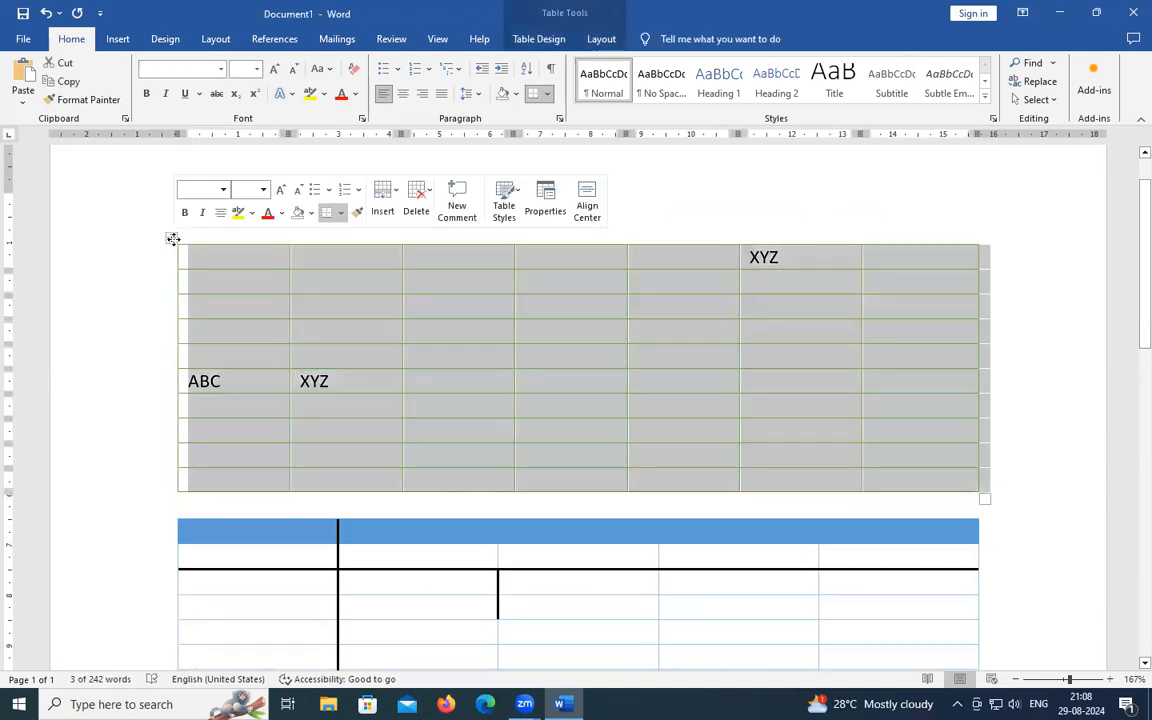
pyautogui.click(221, 213)
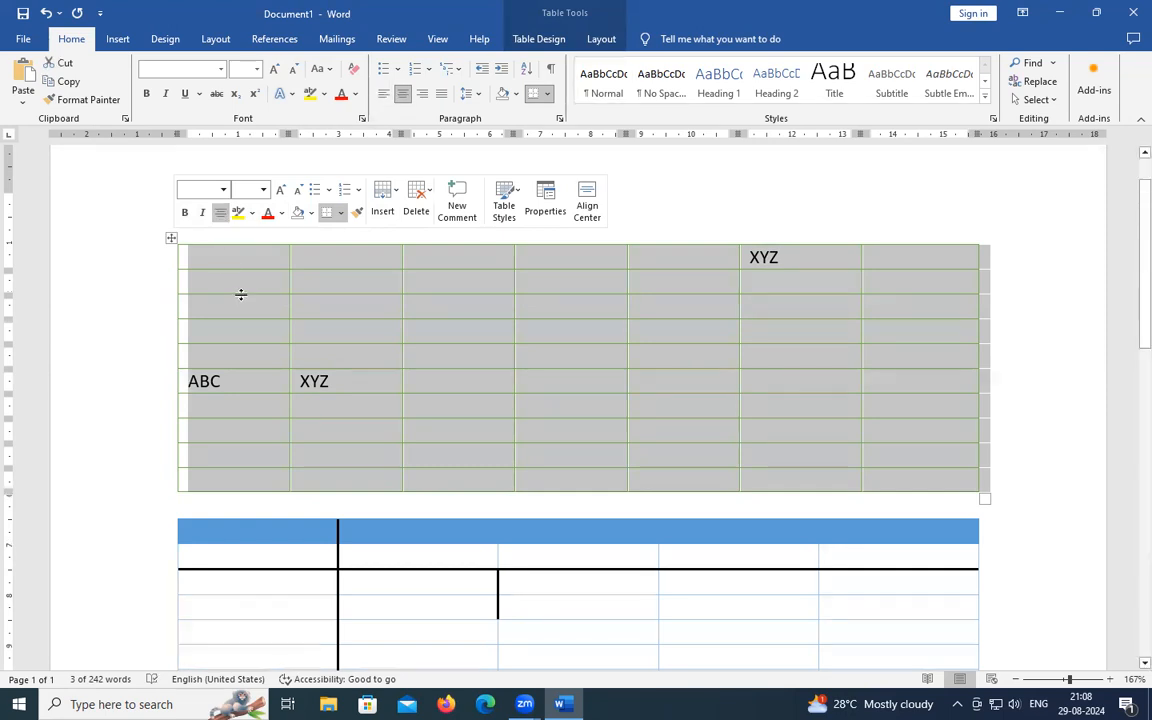
pyautogui.click(255, 340)
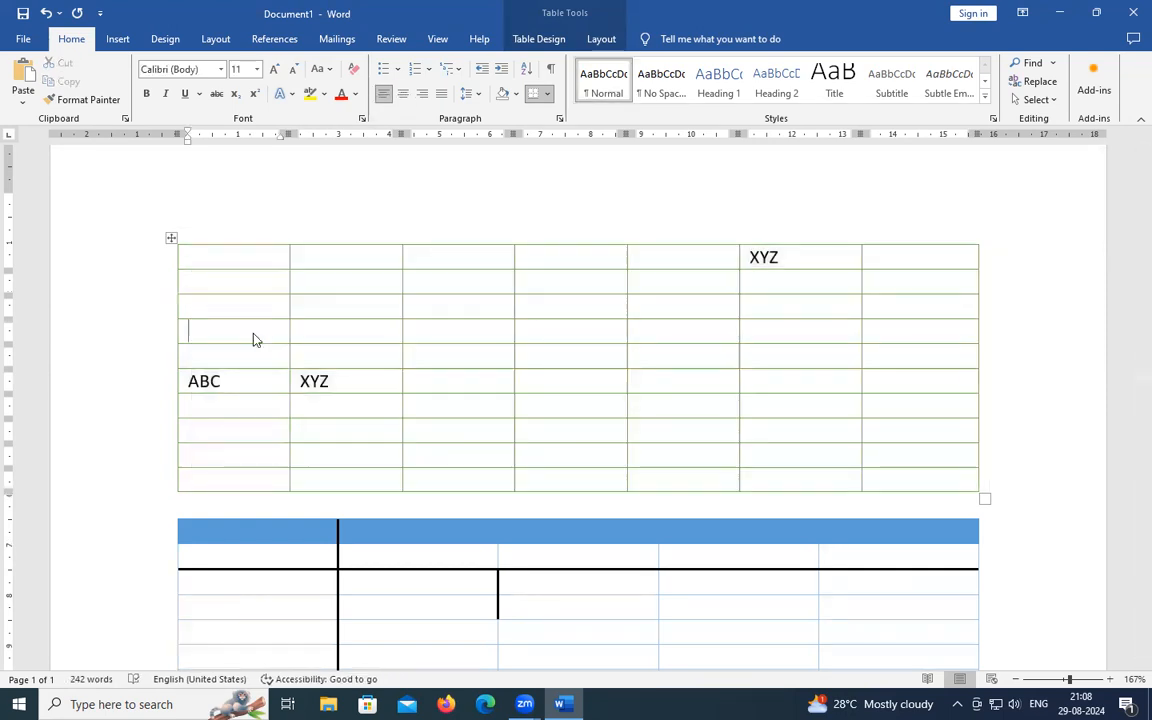
# - Make all text in the upper table bold, italic and red, and enlarge it to 14 pt
pyautogui.click(172, 238)
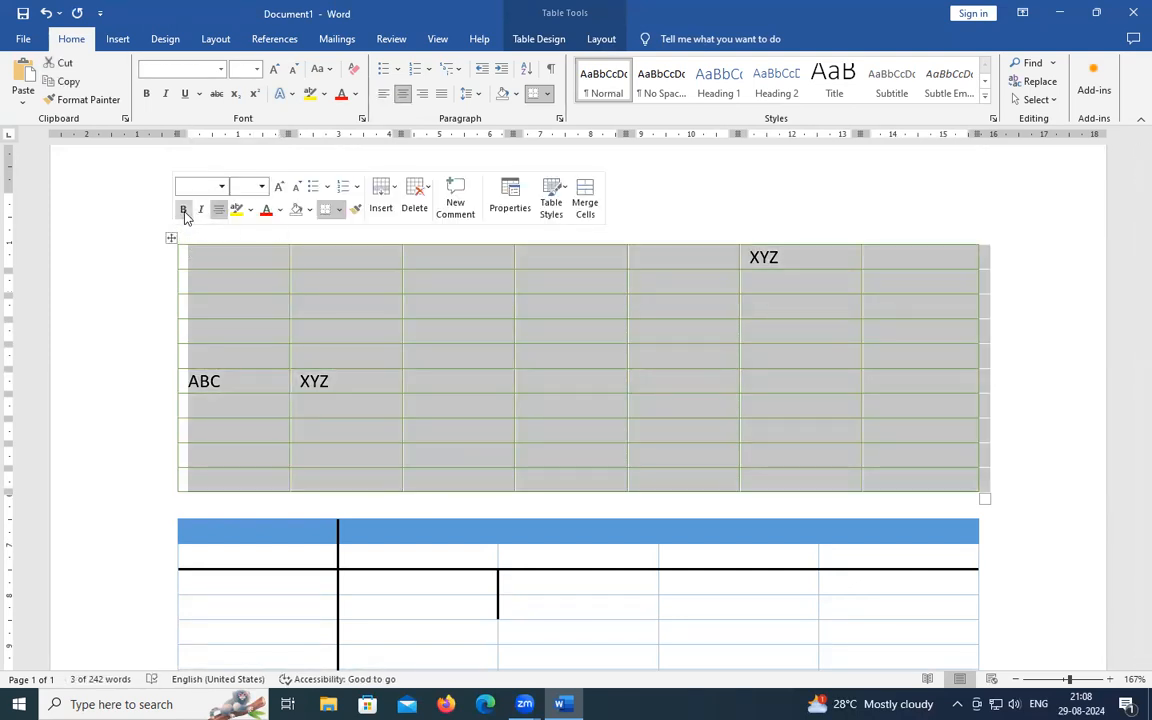
pyautogui.click(184, 212)
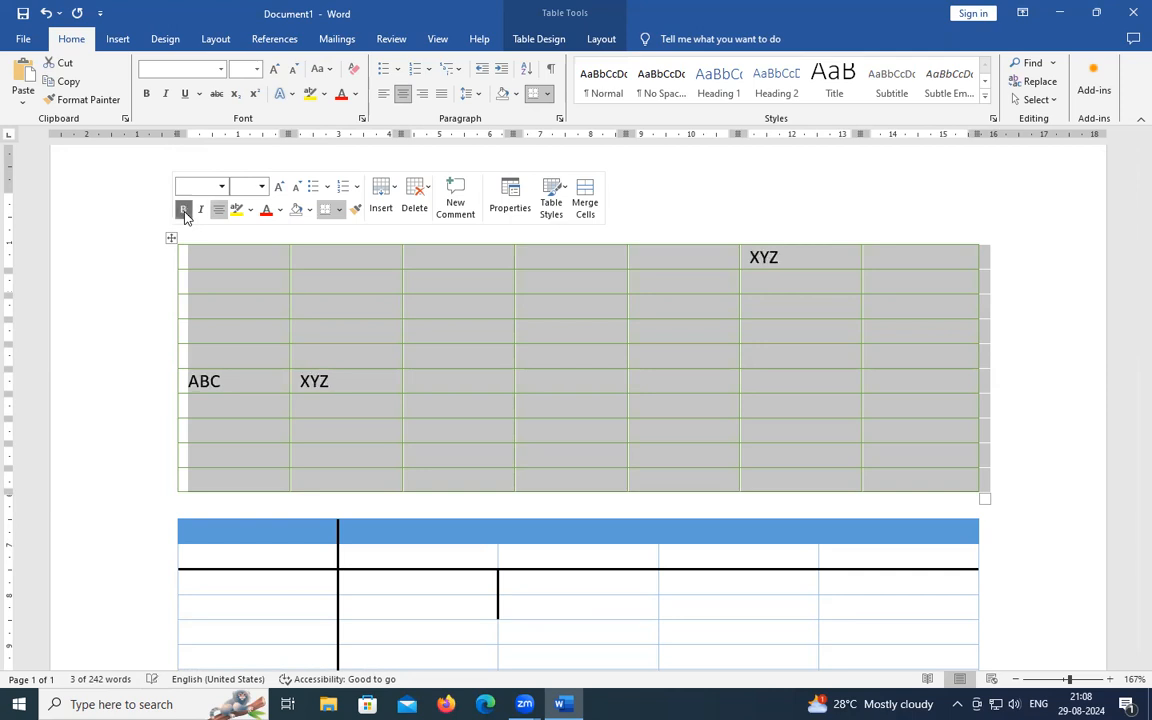
pyautogui.click(199, 212)
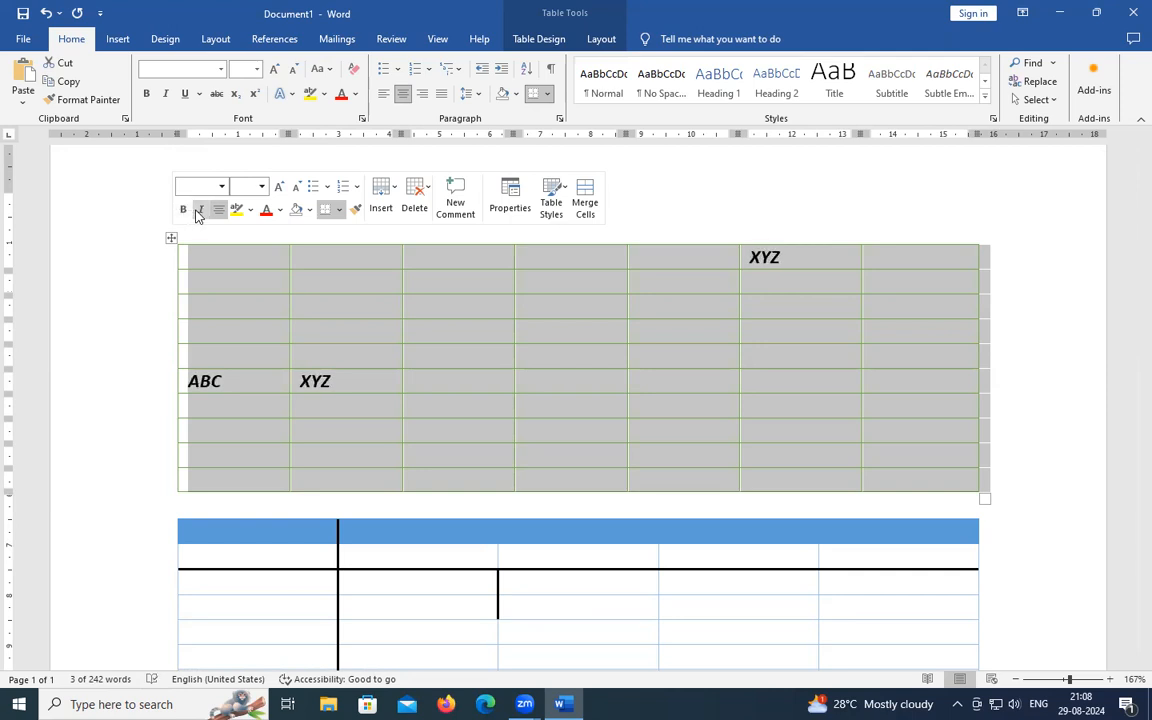
pyautogui.click(266, 214)
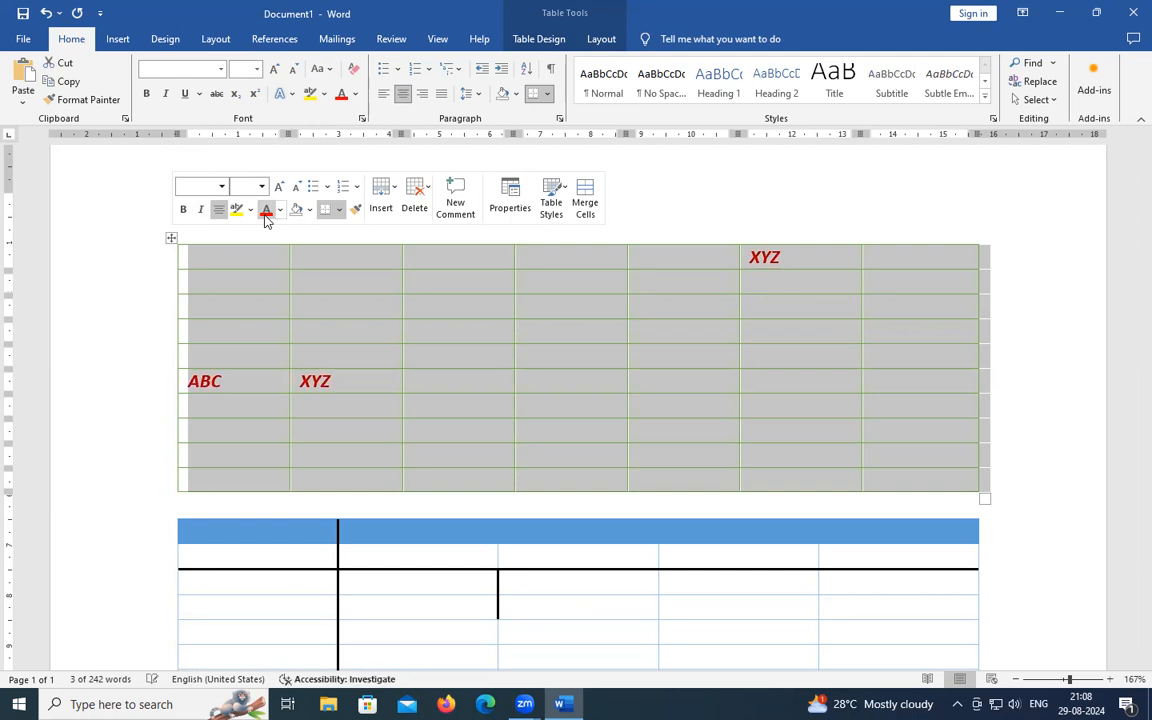
pyautogui.click(280, 190)
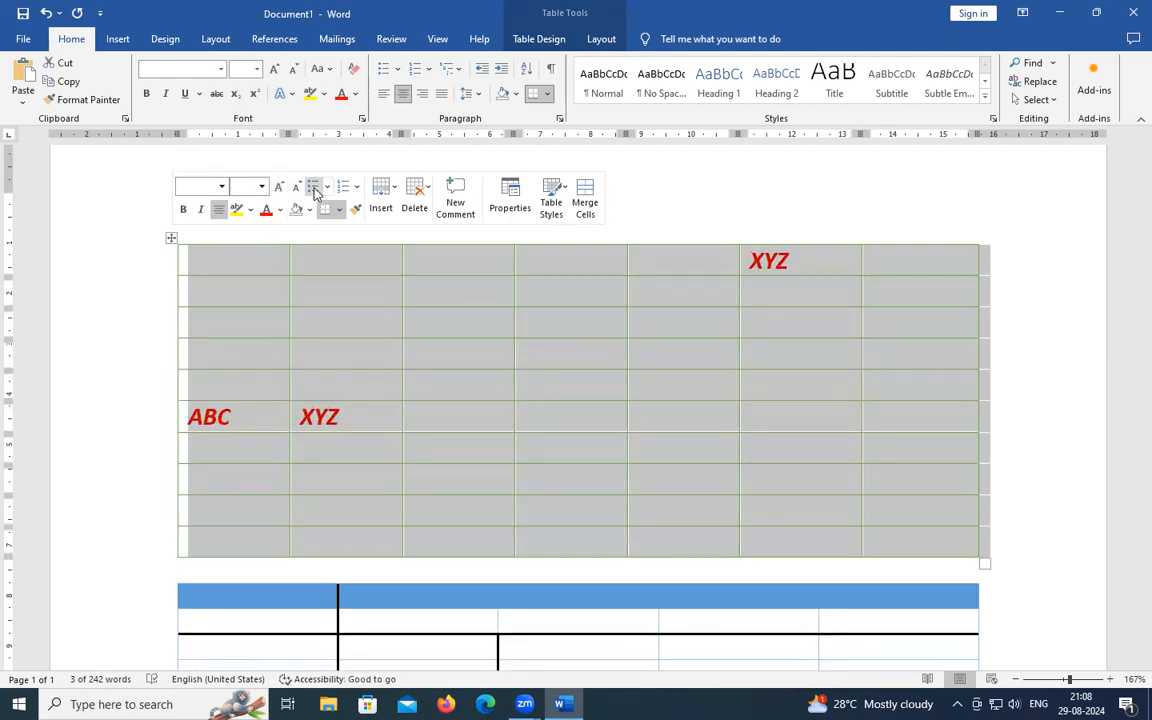
# - Add solid round bullets to all cells of the upper table and remove them again
pyautogui.click(327, 187)
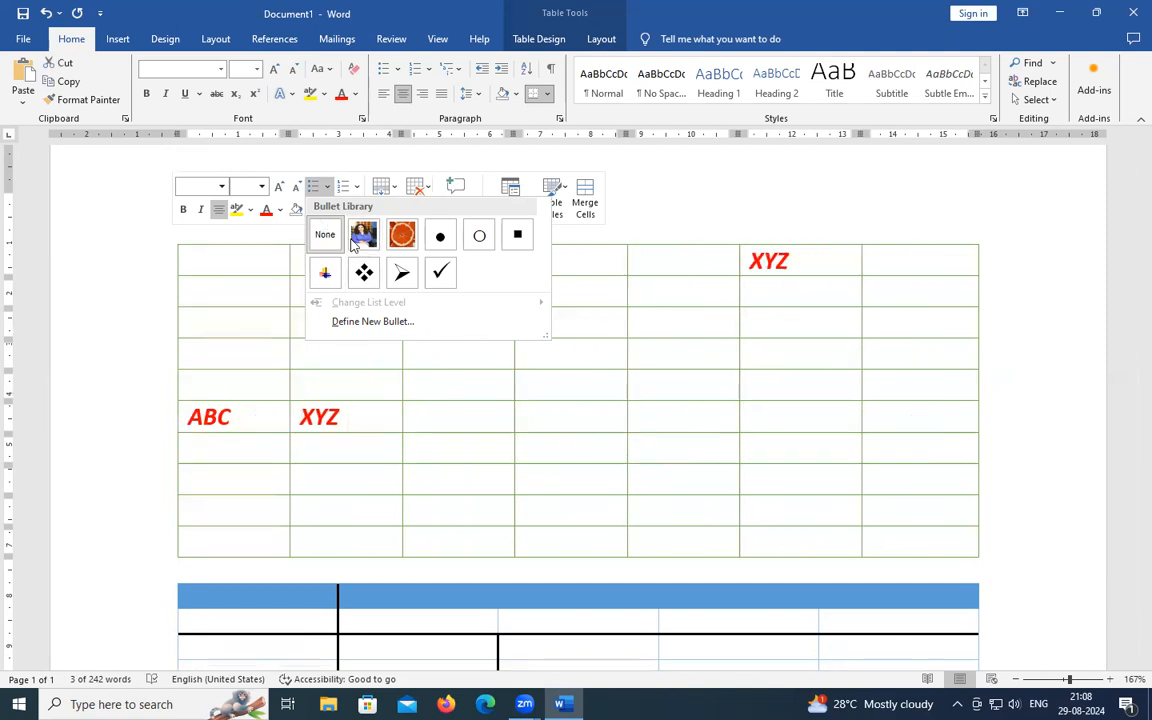
pyautogui.click(314, 188)
pyautogui.click(316, 190)
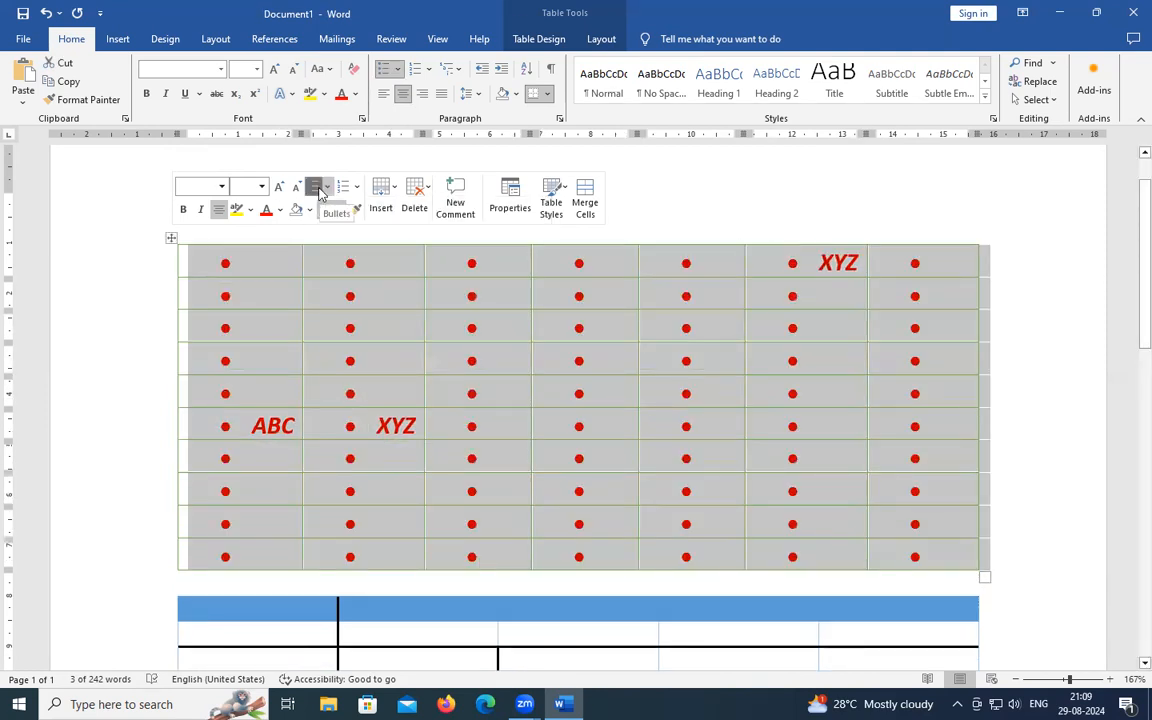
pyautogui.click(317, 190)
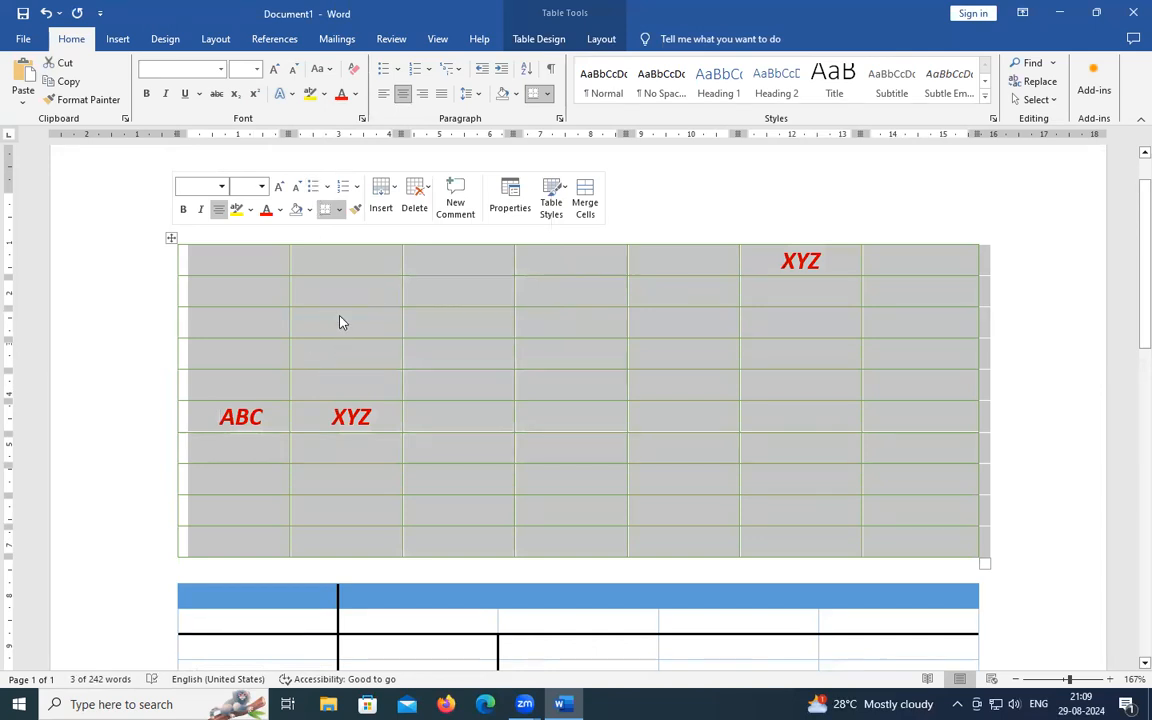
# - Remove the borders of the whole upper table and restore them with All Borders
pyautogui.click(340, 210)
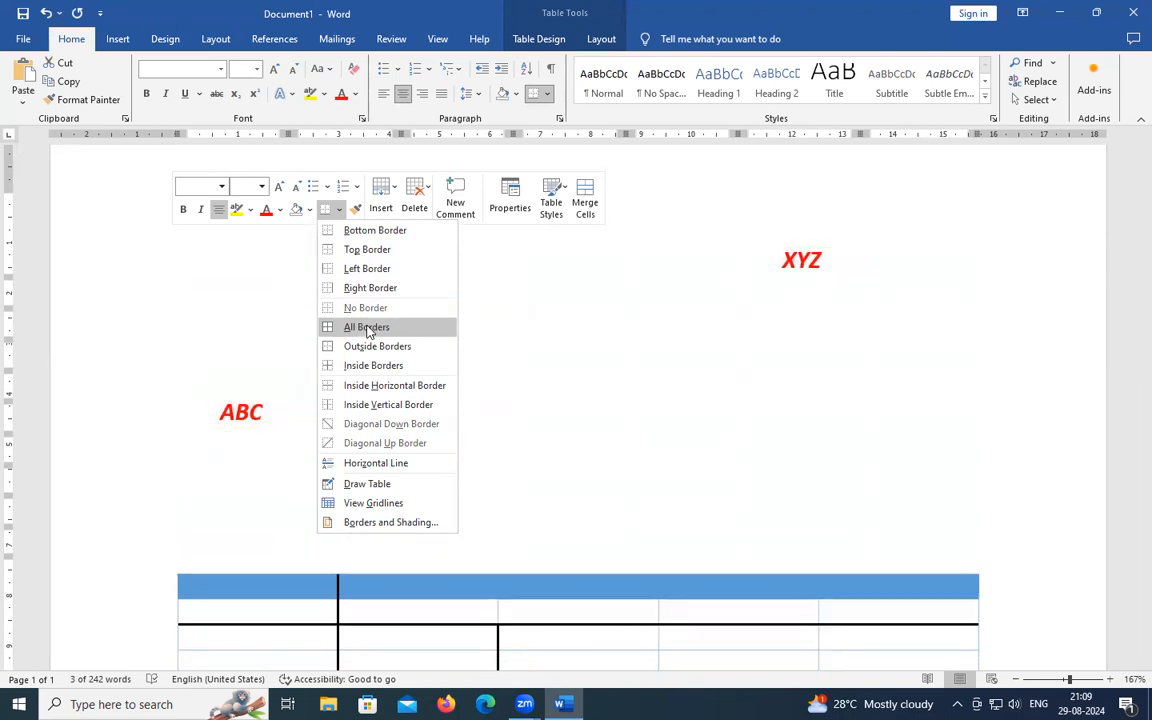
pyautogui.click(367, 328)
pyautogui.click(173, 238)
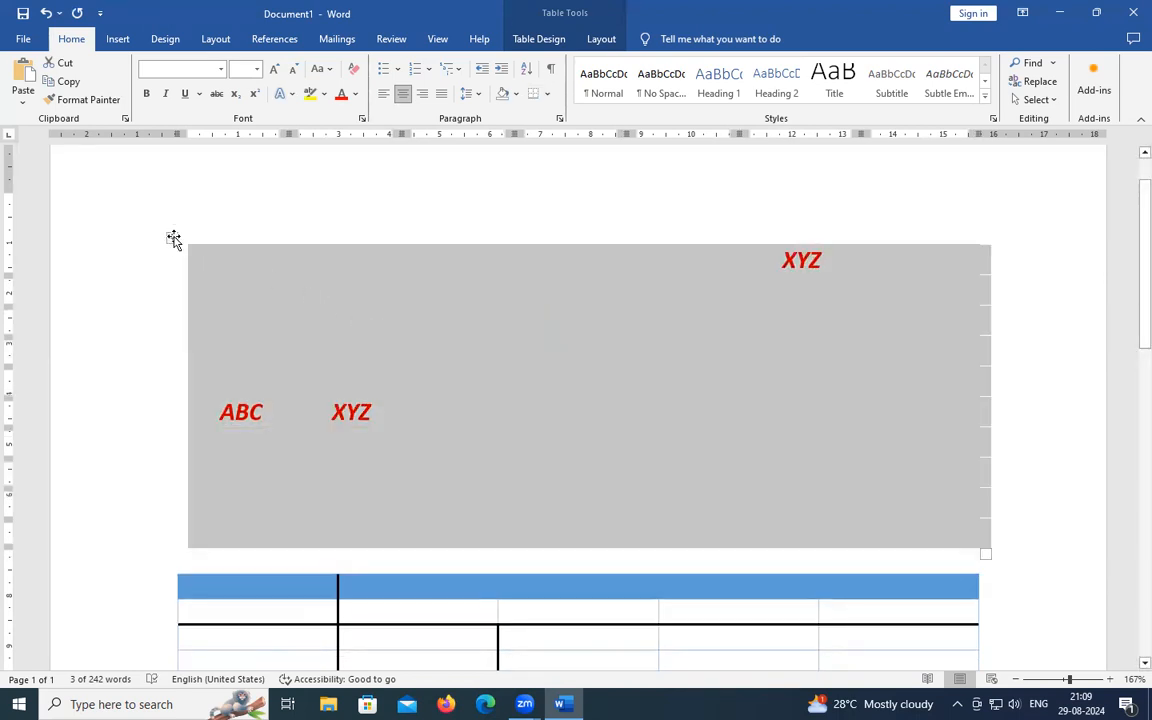
pyautogui.click(341, 209)
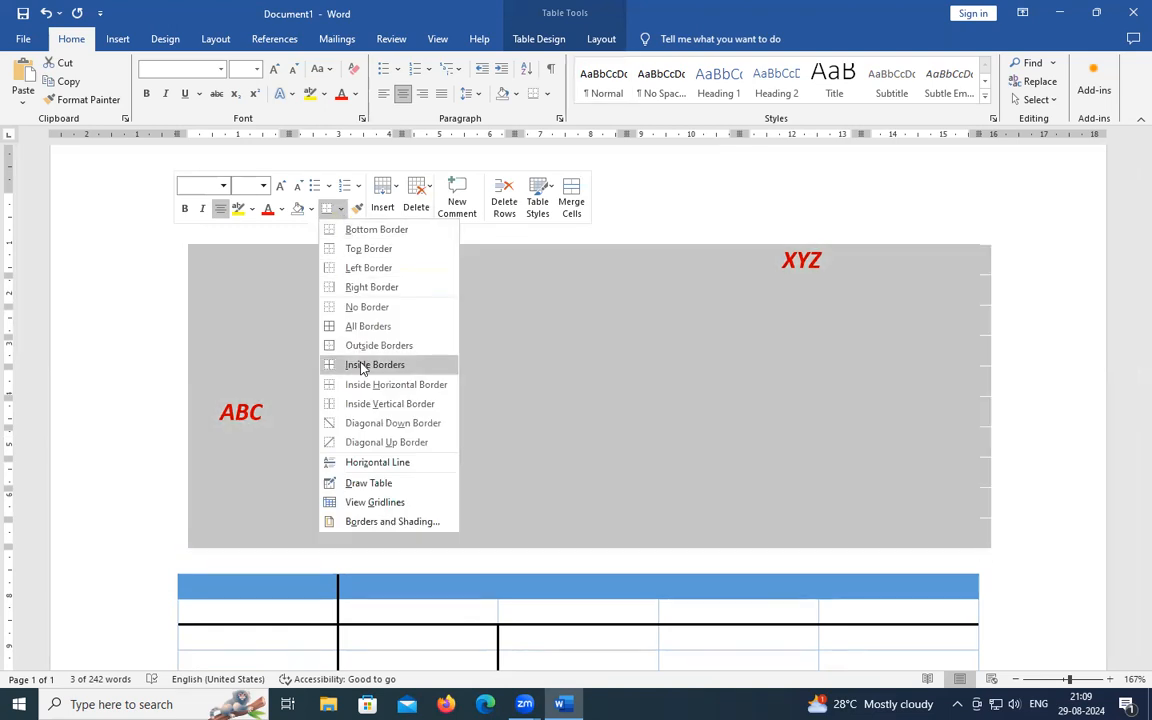
pyautogui.click(368, 326)
pyautogui.click(376, 334)
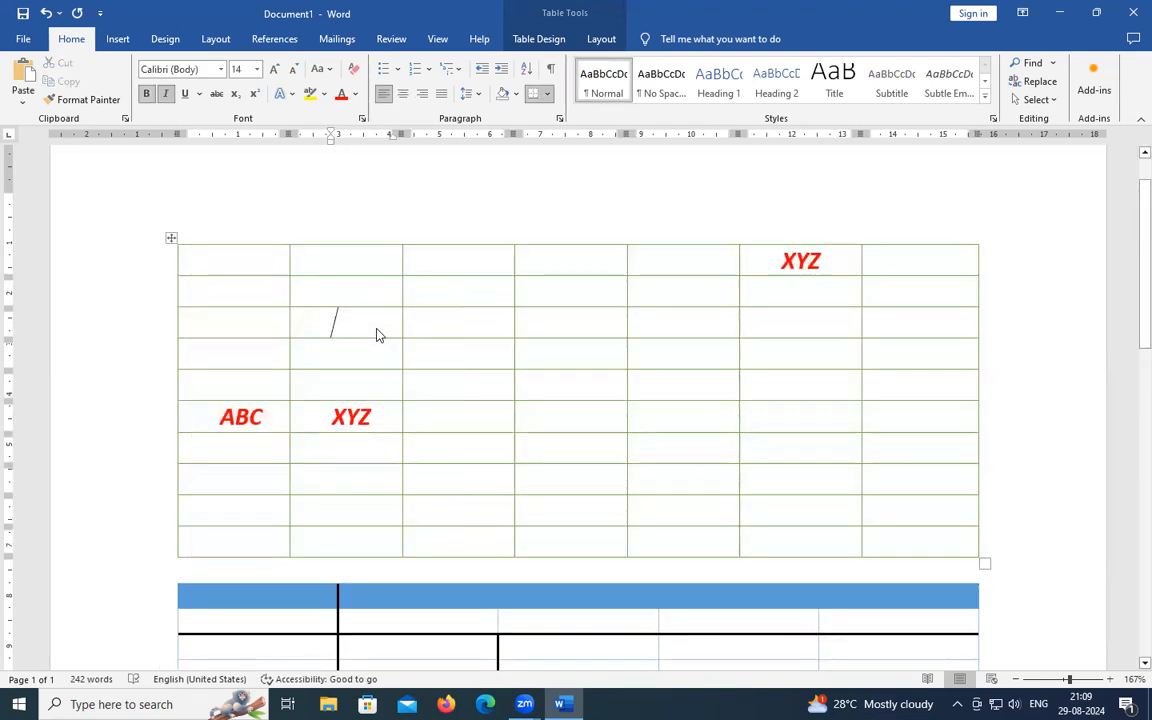
# - Copy the upper table's formatting with Format Painter and apply it to the third cell of its first row
pyautogui.click(172, 238)
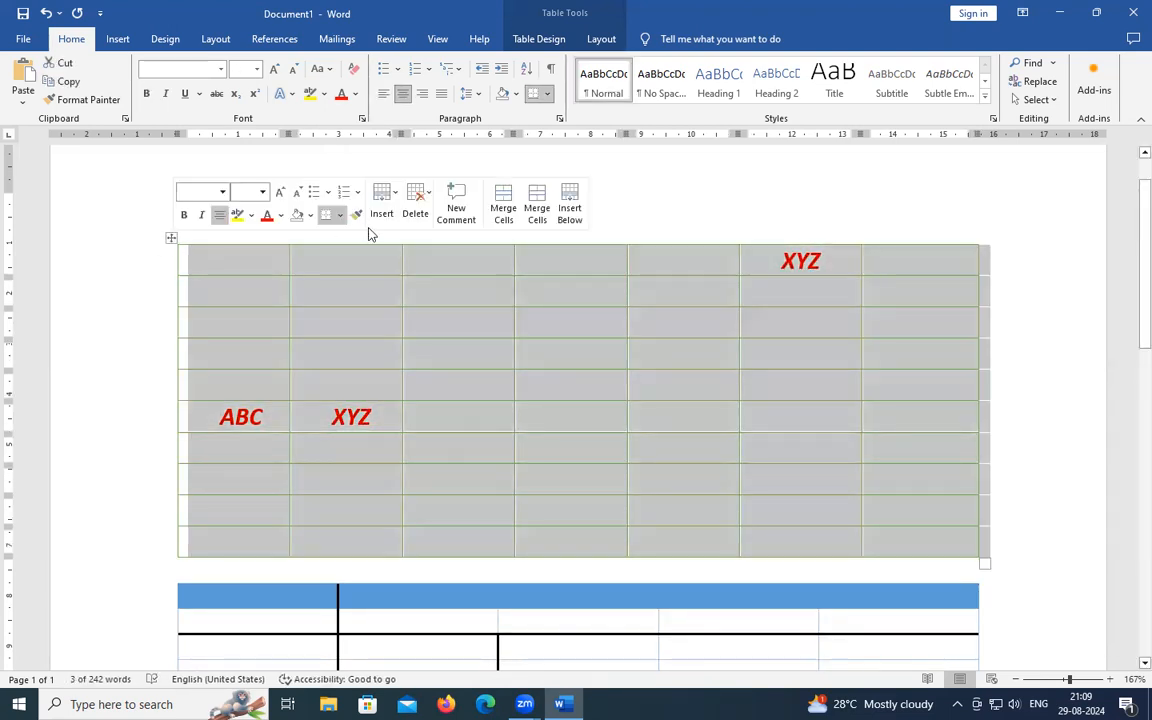
pyautogui.click(356, 220)
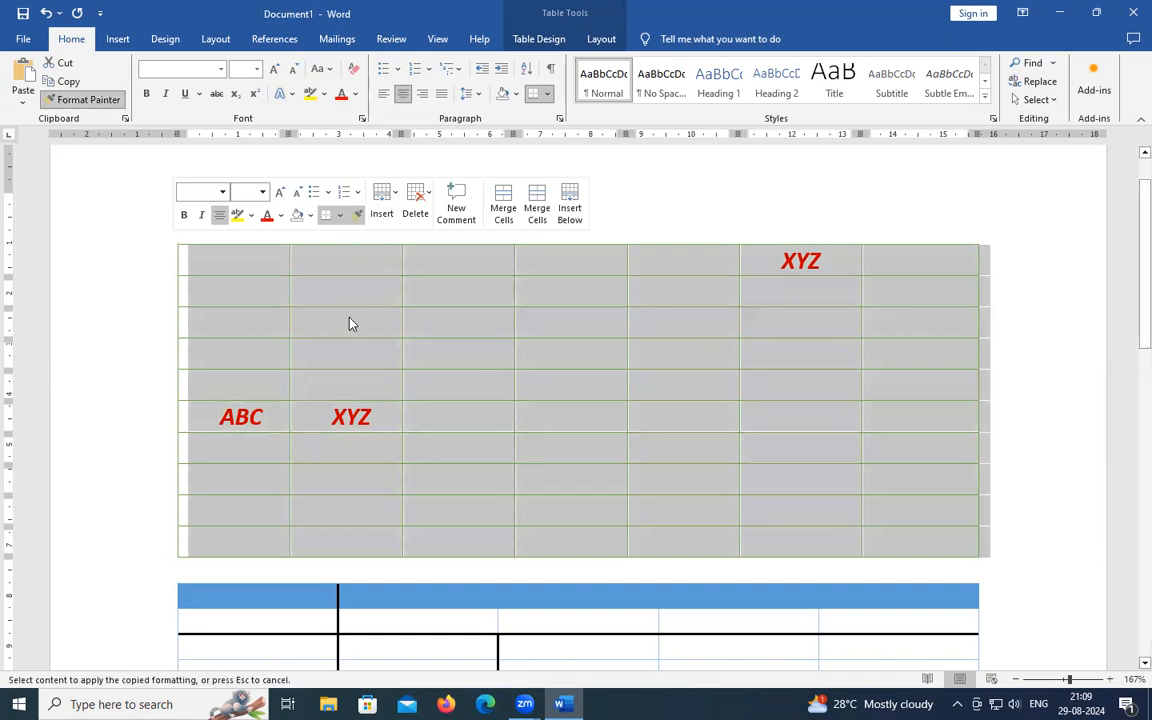
pyautogui.click(430, 262)
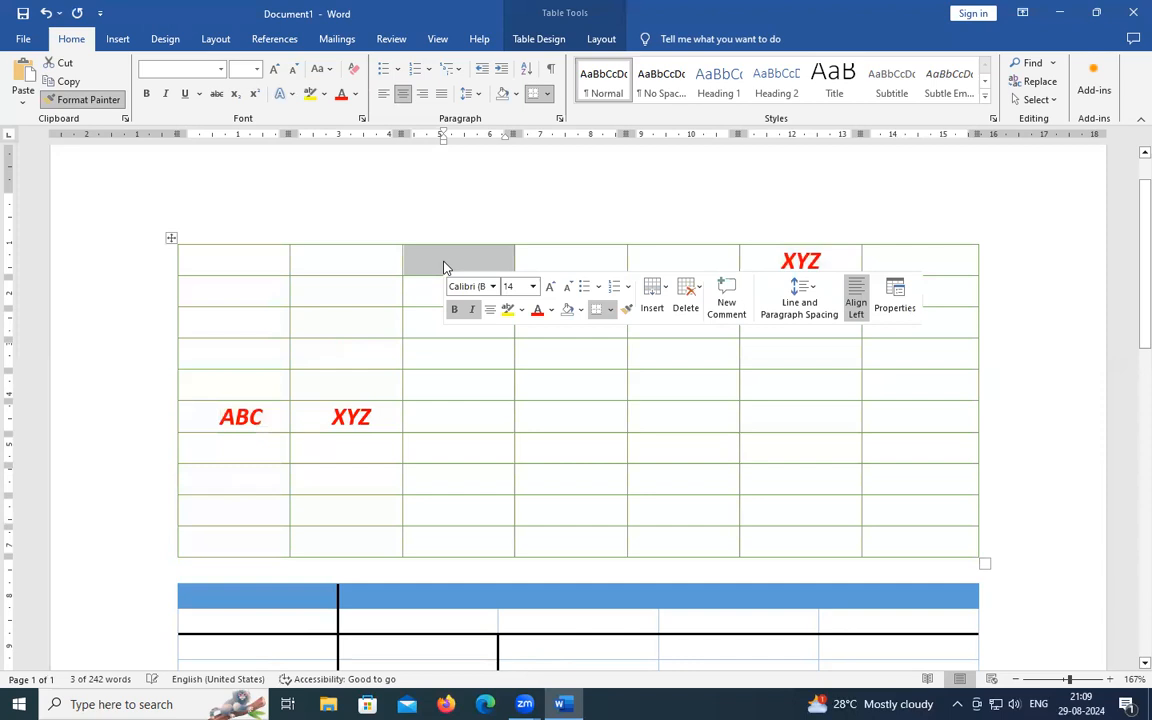
# - View the row and column insertion options for the whole upper table without applying any
pyautogui.click(170, 241)
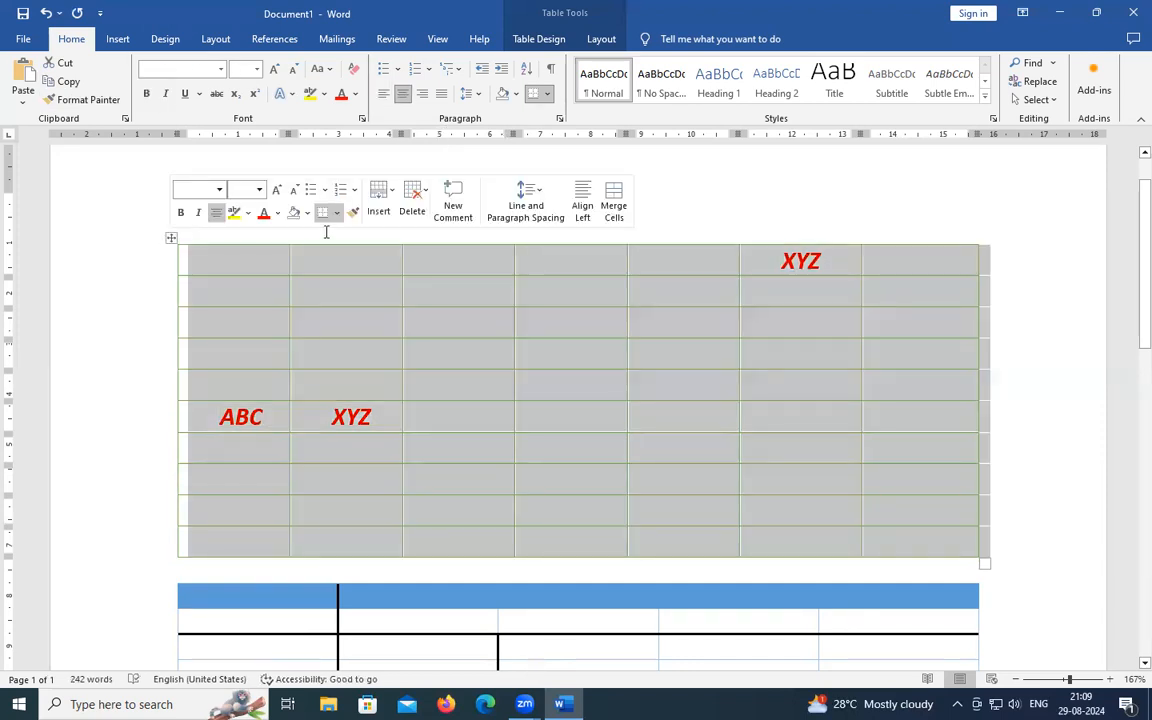
pyautogui.click(385, 196)
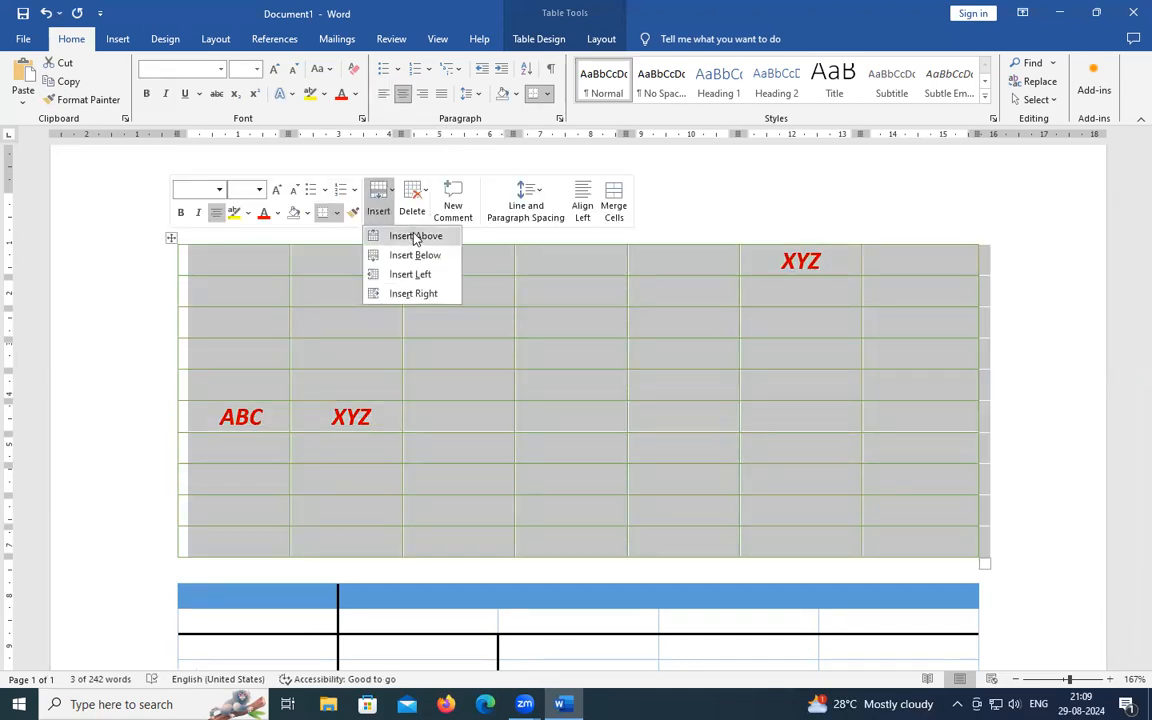
pyautogui.click(458, 321)
# - Insert ten rows above the upper table's first row, based on its fully selected first column
pyautogui.click(215, 255)
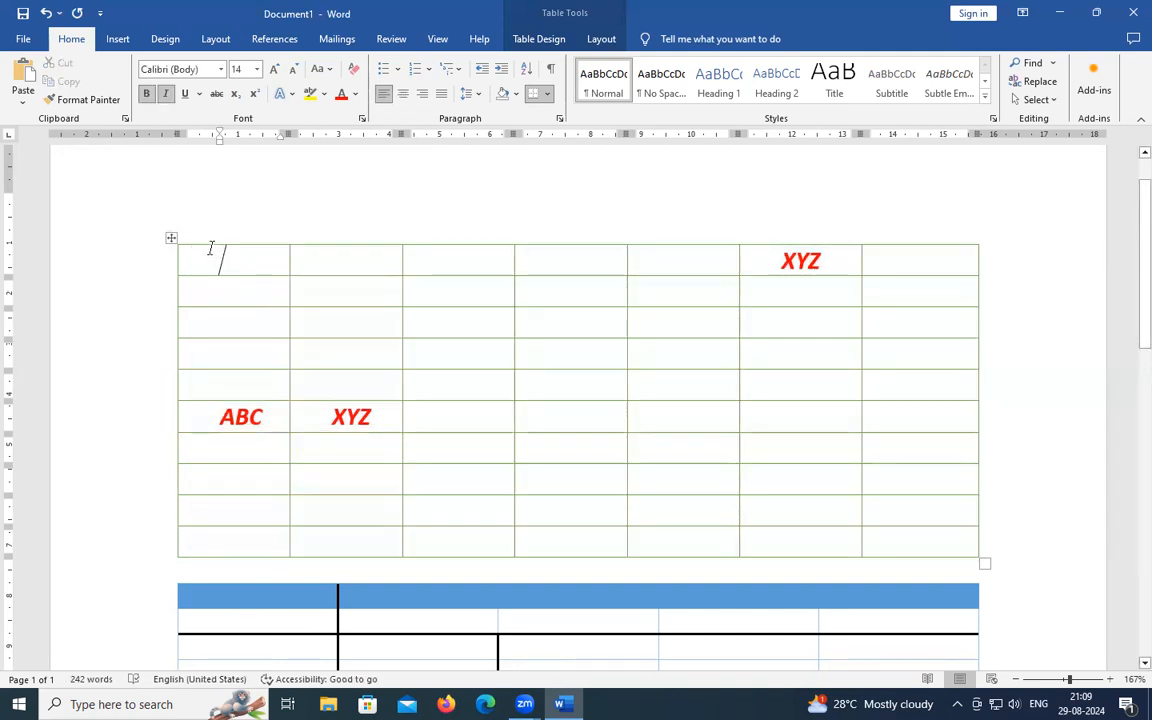
pyautogui.click(206, 240)
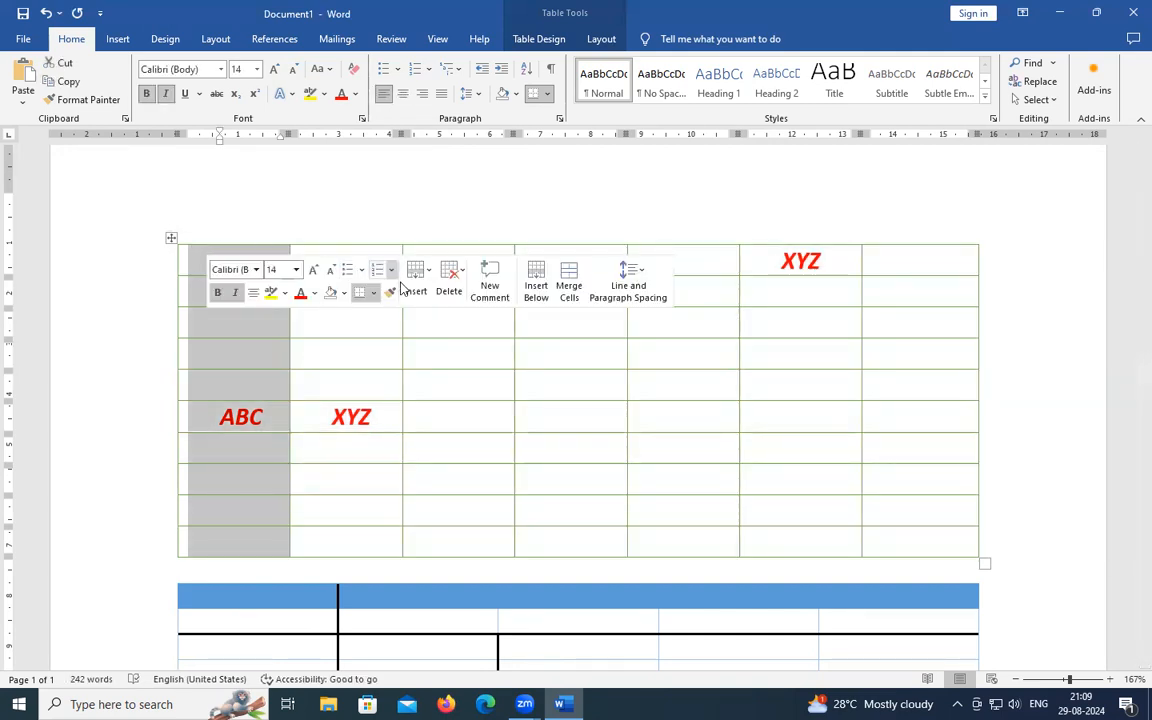
pyautogui.click(415, 280)
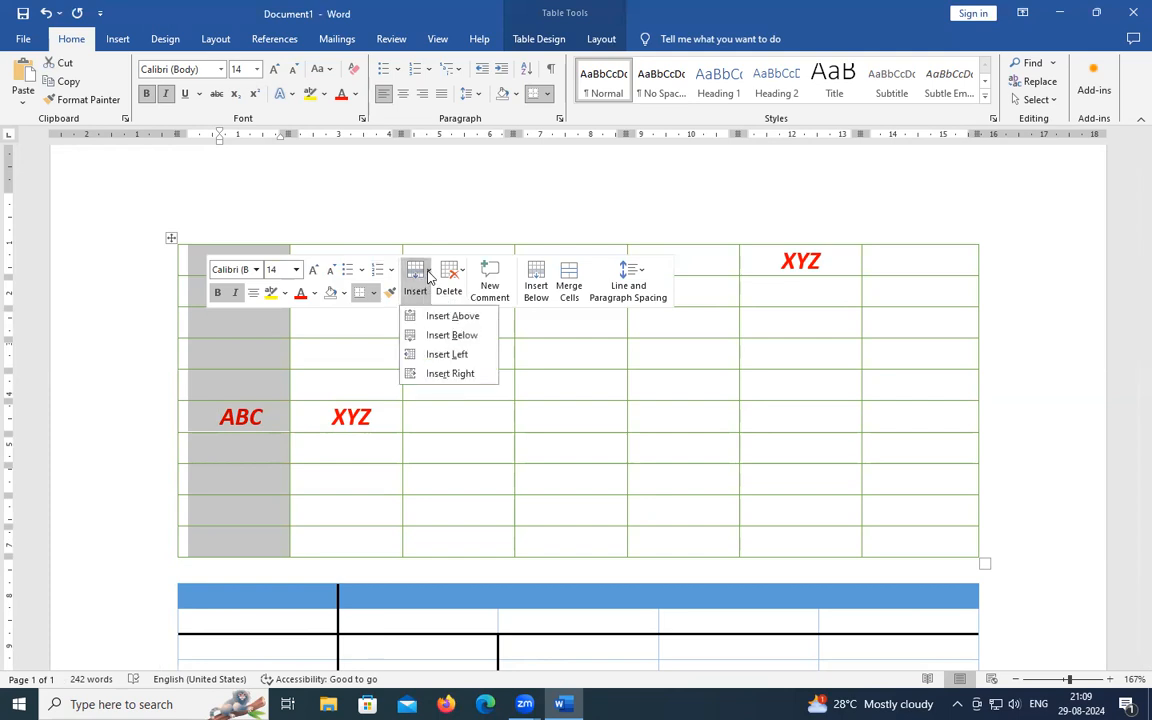
pyautogui.click(457, 317)
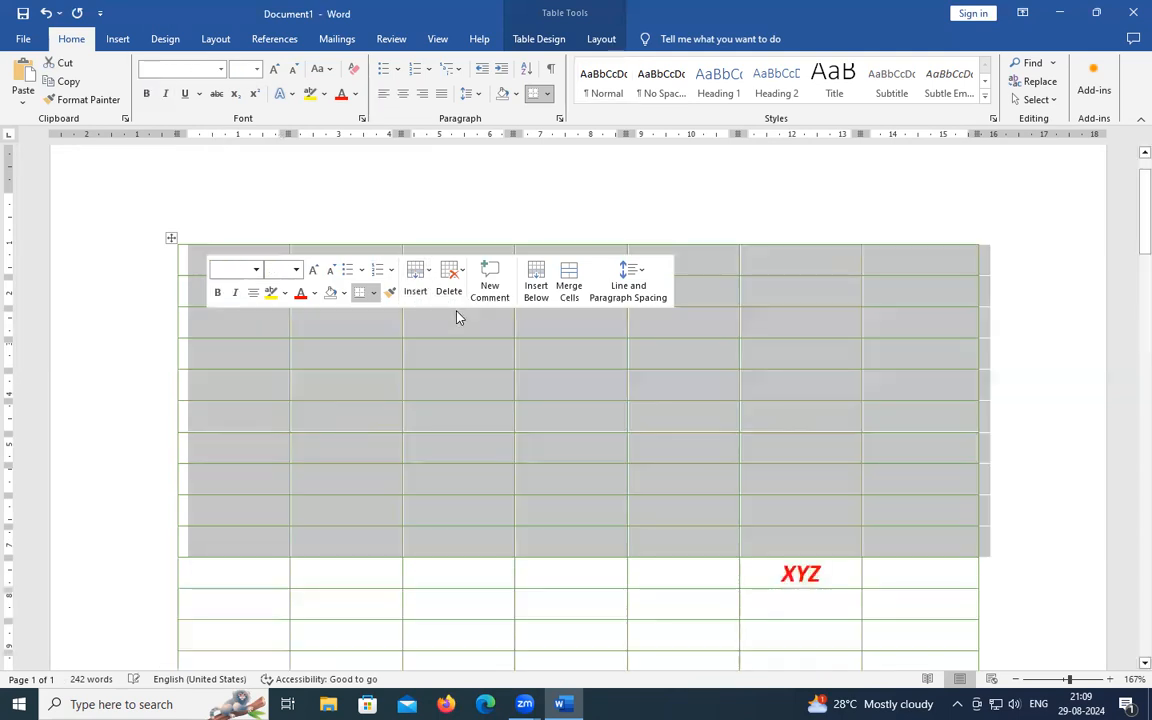
pyautogui.scroll(-3, 455, 319)
pyautogui.scroll(-3, 455, 319)
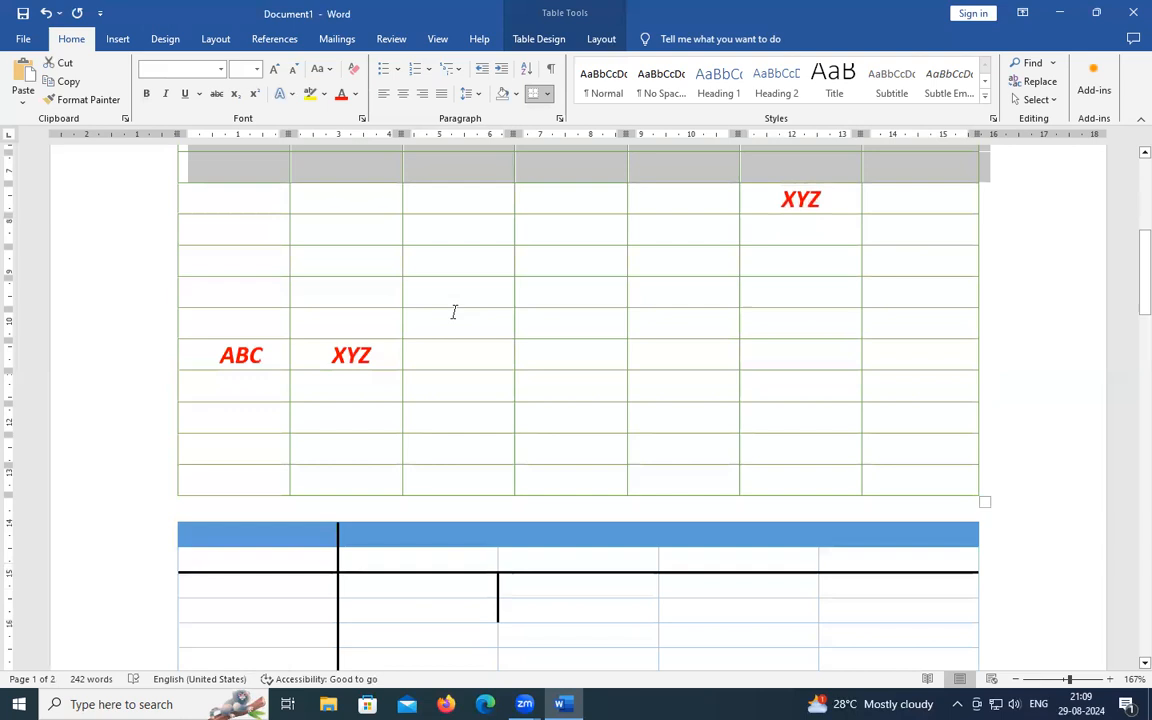
pyautogui.scroll(5, 455, 319)
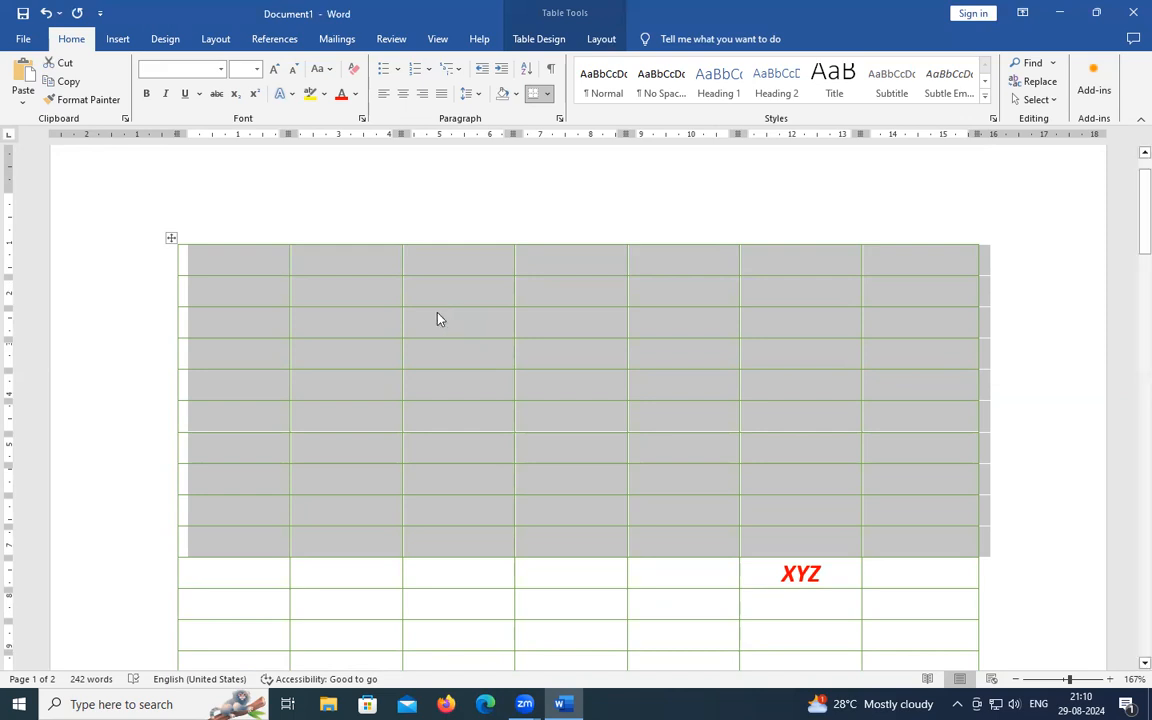
pyautogui.click(441, 319)
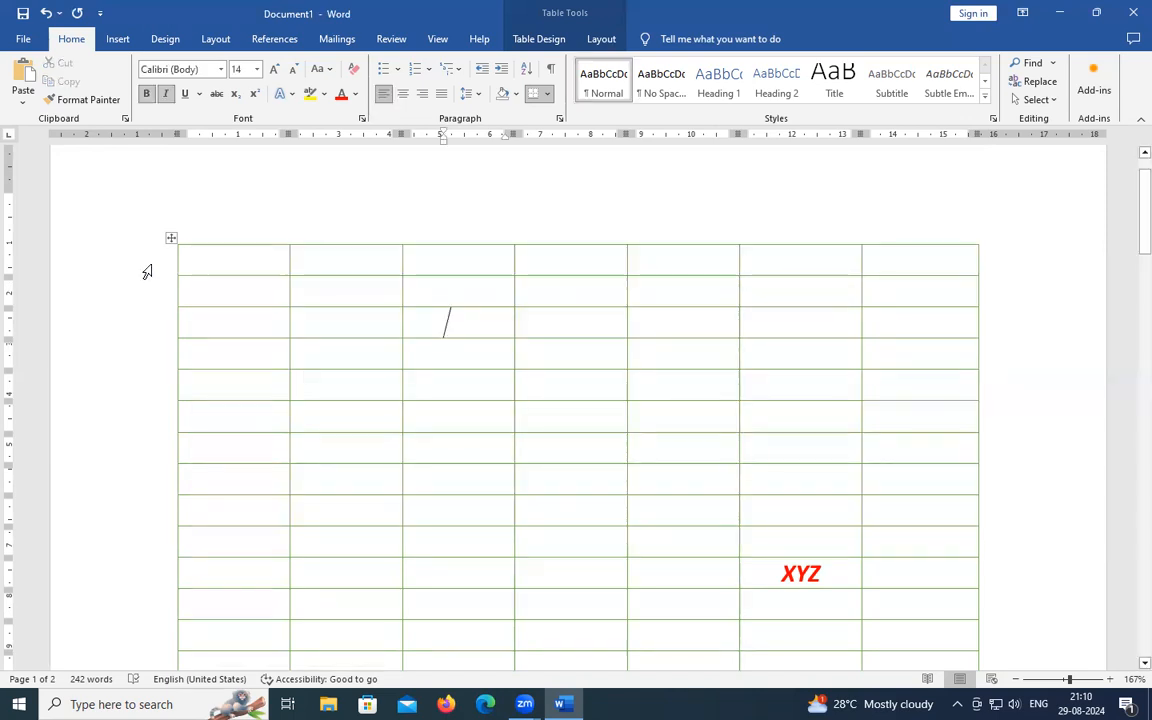
# - Undo the insertion of the ten rows at the start of the upper table
pyautogui.moveTo(149, 268); pyautogui.dragTo(147, 290)
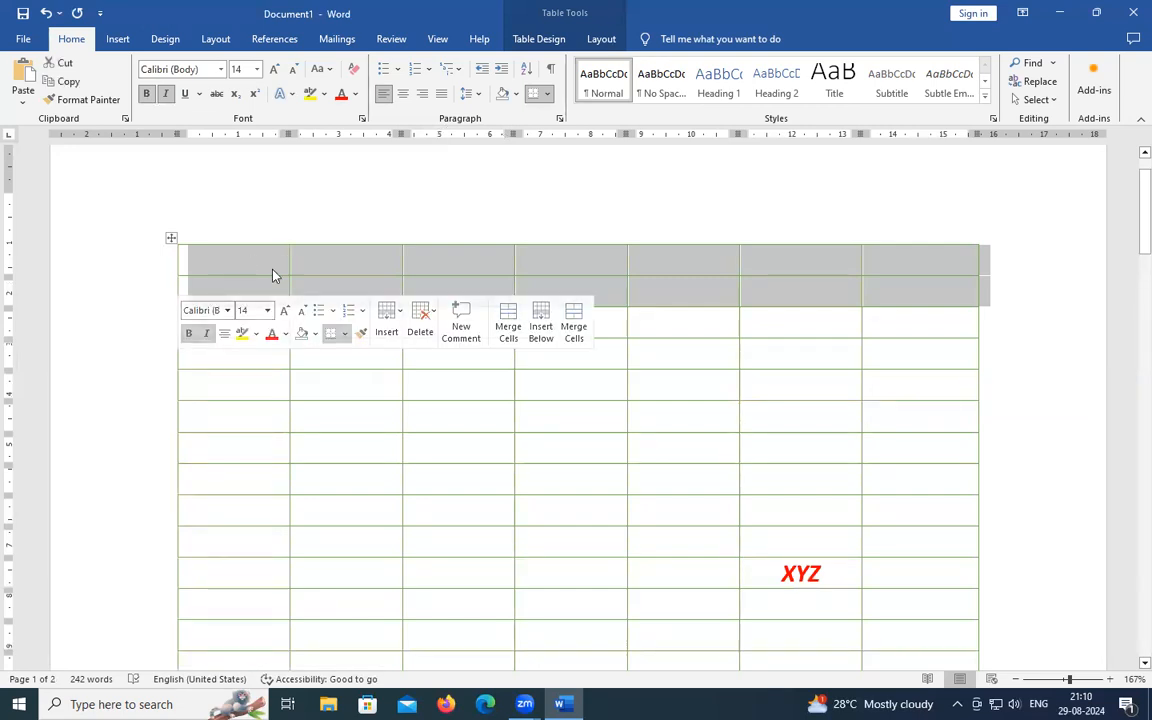
pyautogui.click(214, 345)
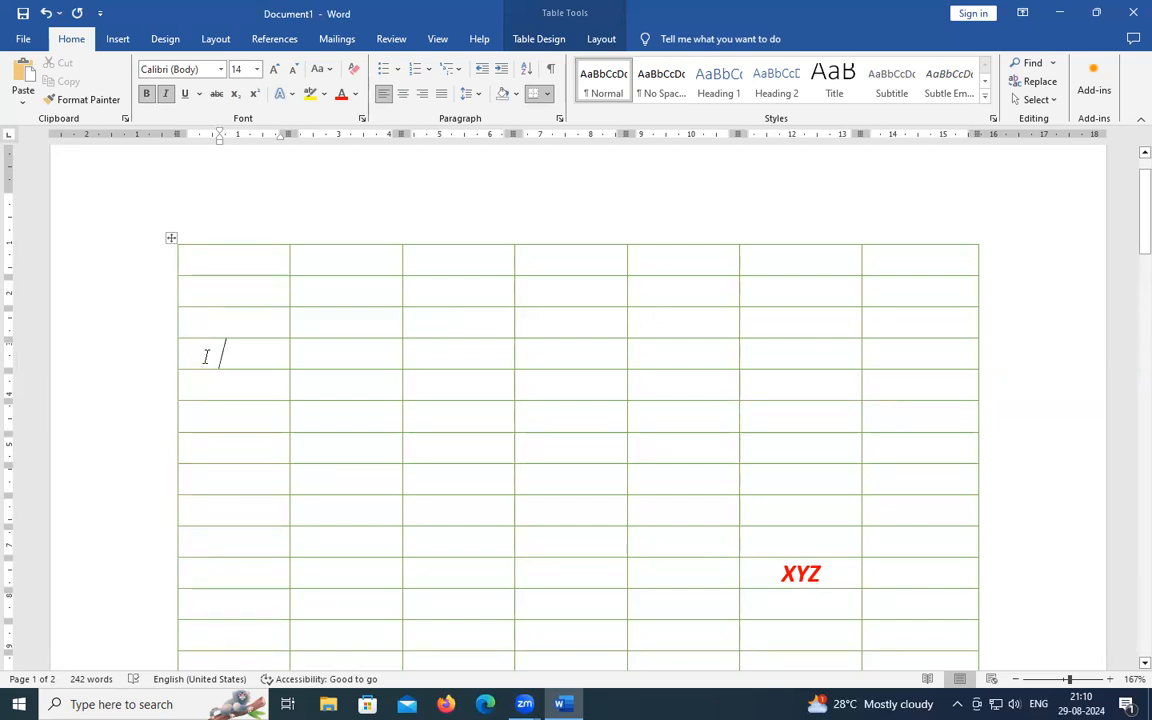
pyautogui.hotkey('alt', 'shift', 'pagedown')
# - Insert two rows above the ABC row of the upper table, based on that row and the one below it
pyautogui.click(250, 401)
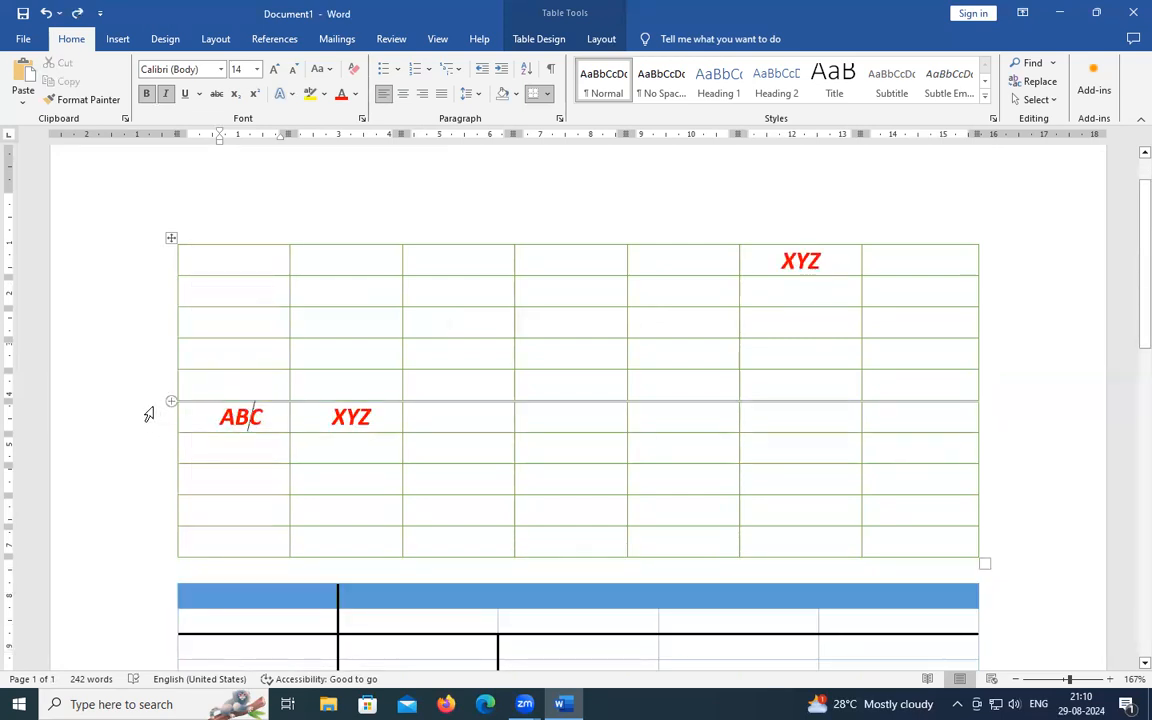
pyautogui.moveTo(154, 404); pyautogui.dragTo(155, 448)
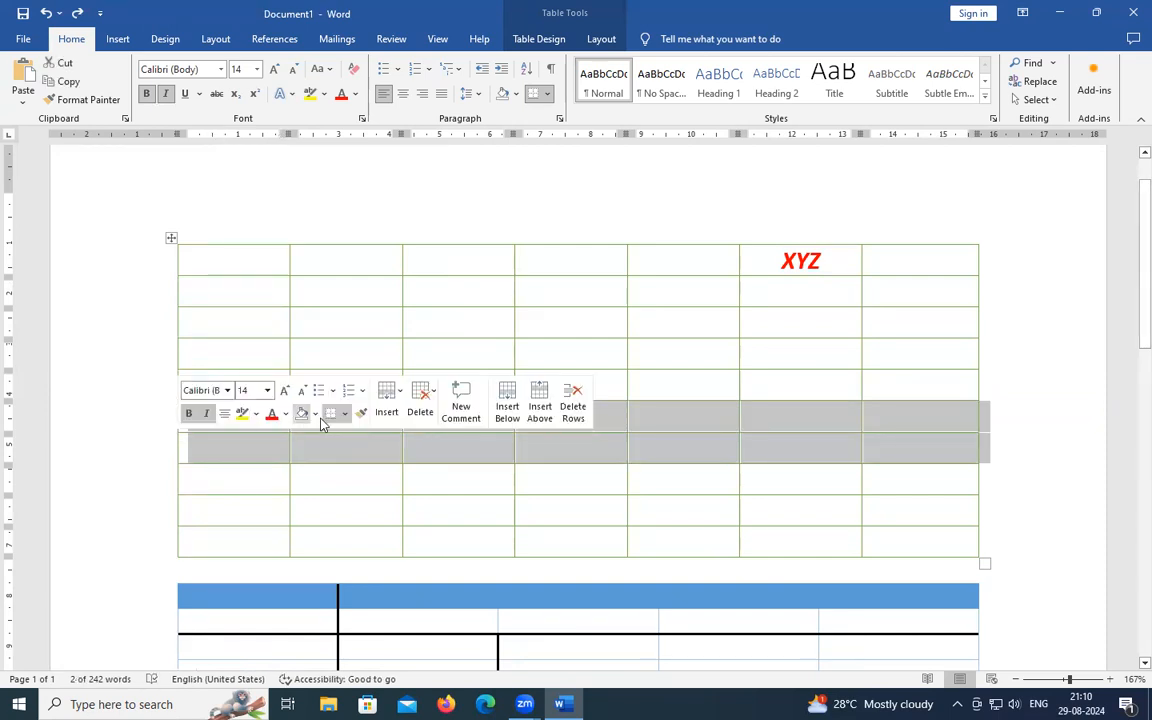
pyautogui.click(401, 398)
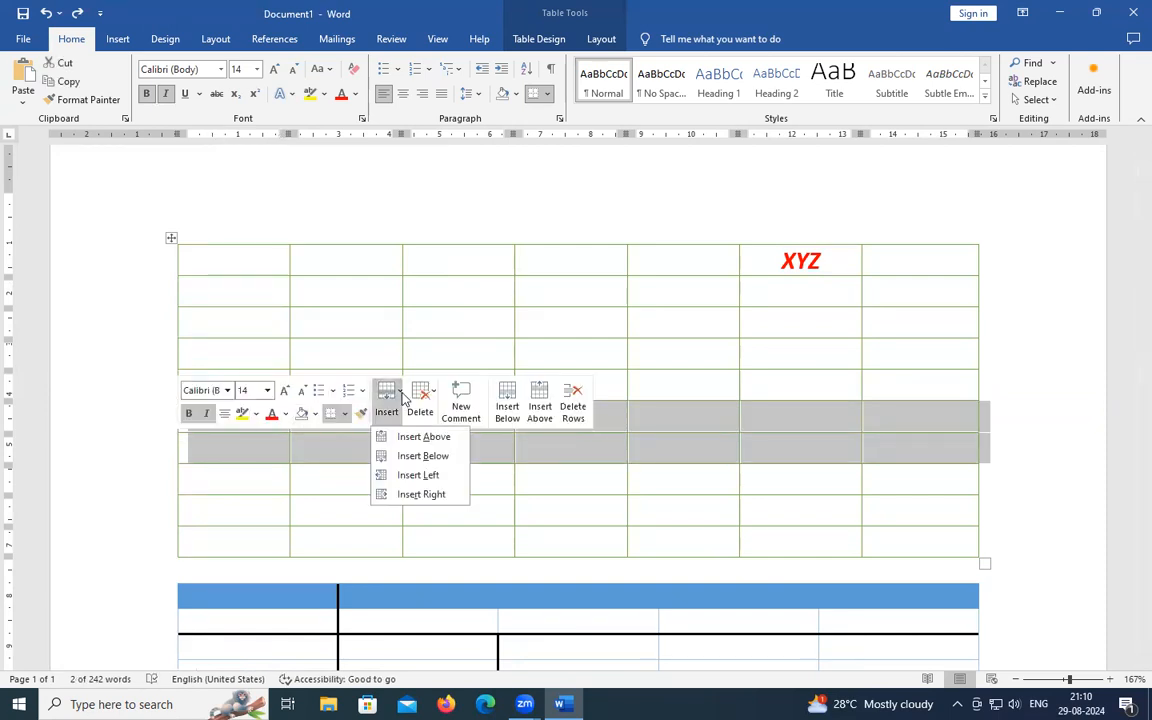
pyautogui.click(424, 439)
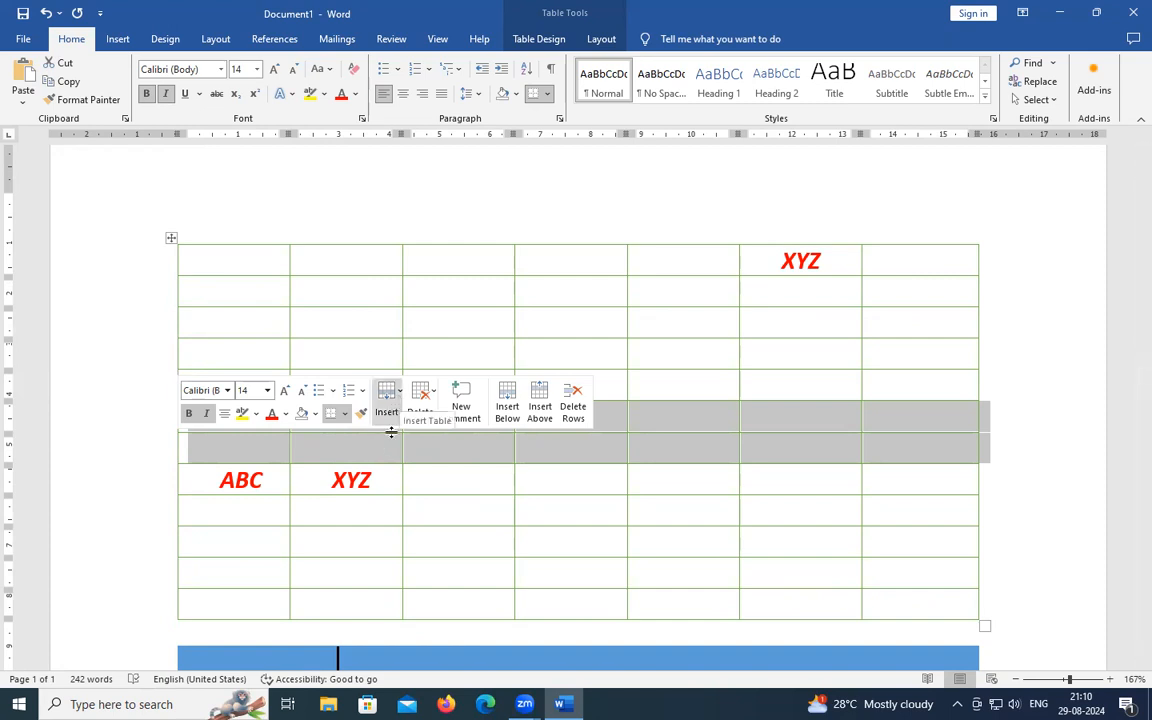
# - Insert four rows above the four empty rows that precede the ABC row in the upper table
pyautogui.click(310, 462)
pyautogui.moveTo(184, 350); pyautogui.dragTo(885, 432)
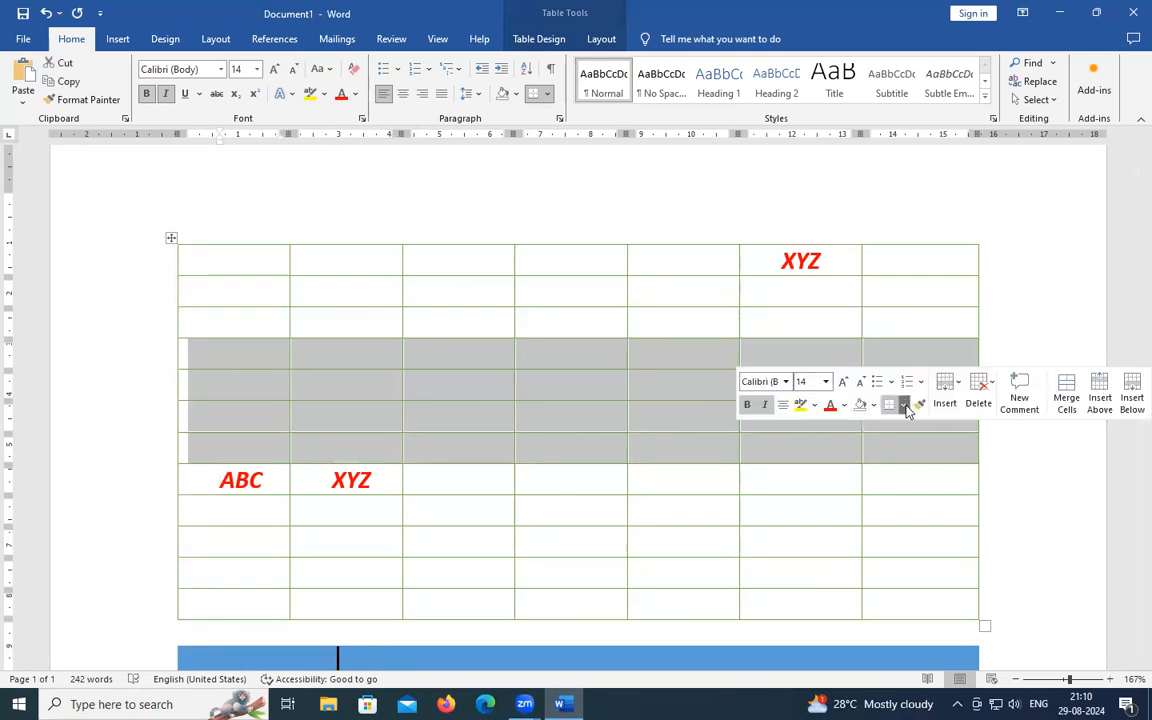
pyautogui.click(945, 395)
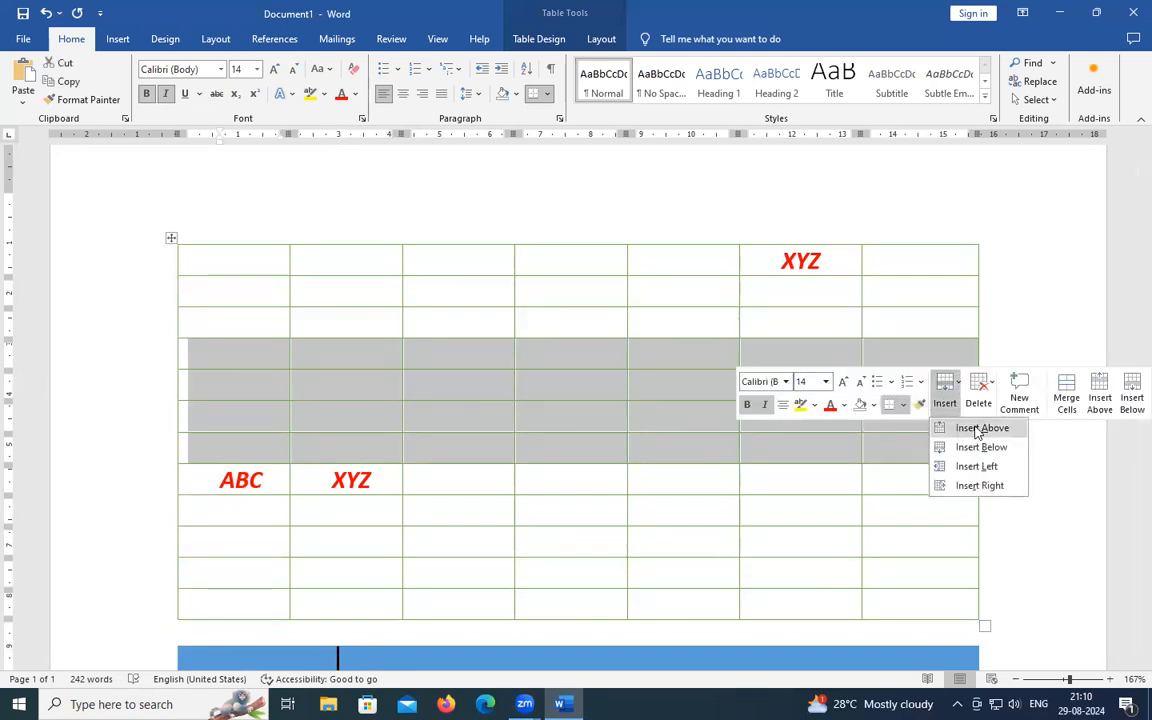
pyautogui.click(980, 430)
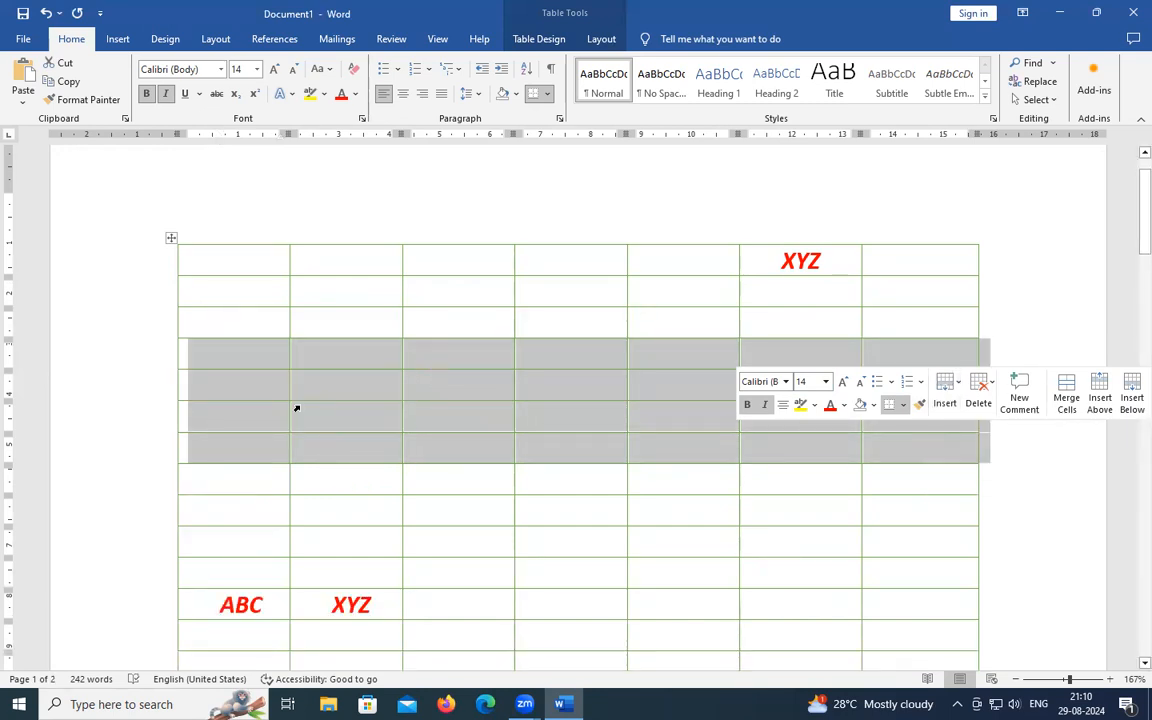
# - Delete the four selected empty rows, the fourth to seventh, from the upper table
pyautogui.click(978, 390)
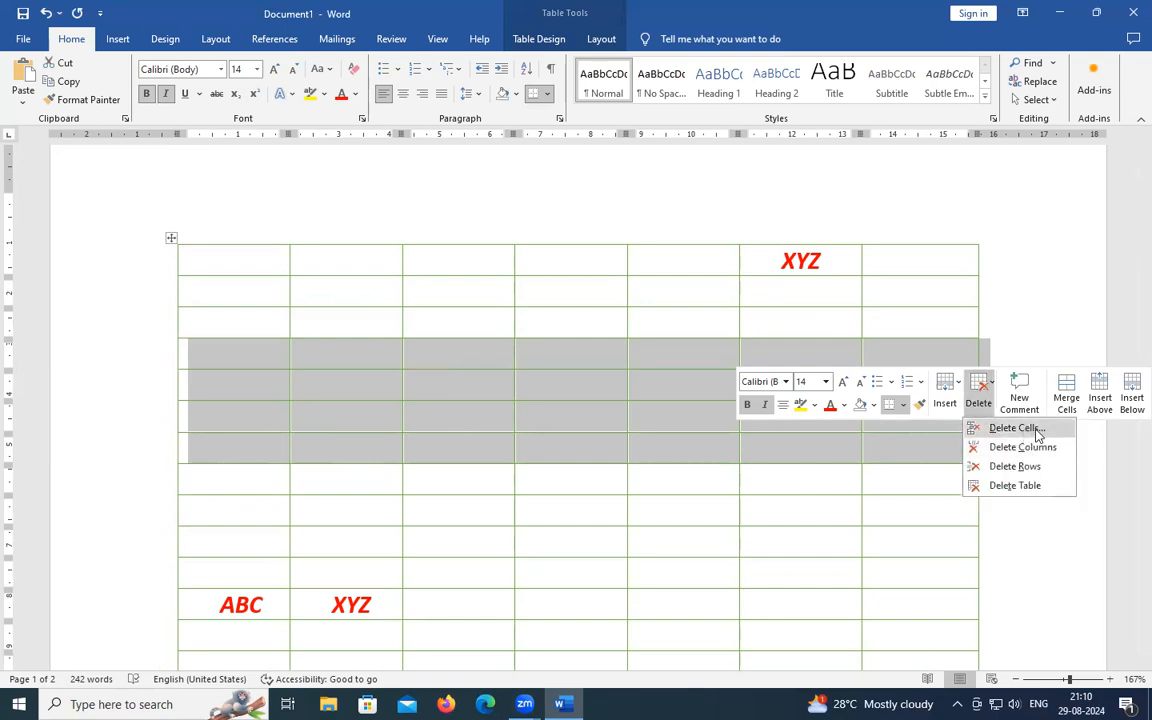
pyautogui.click(1015, 466)
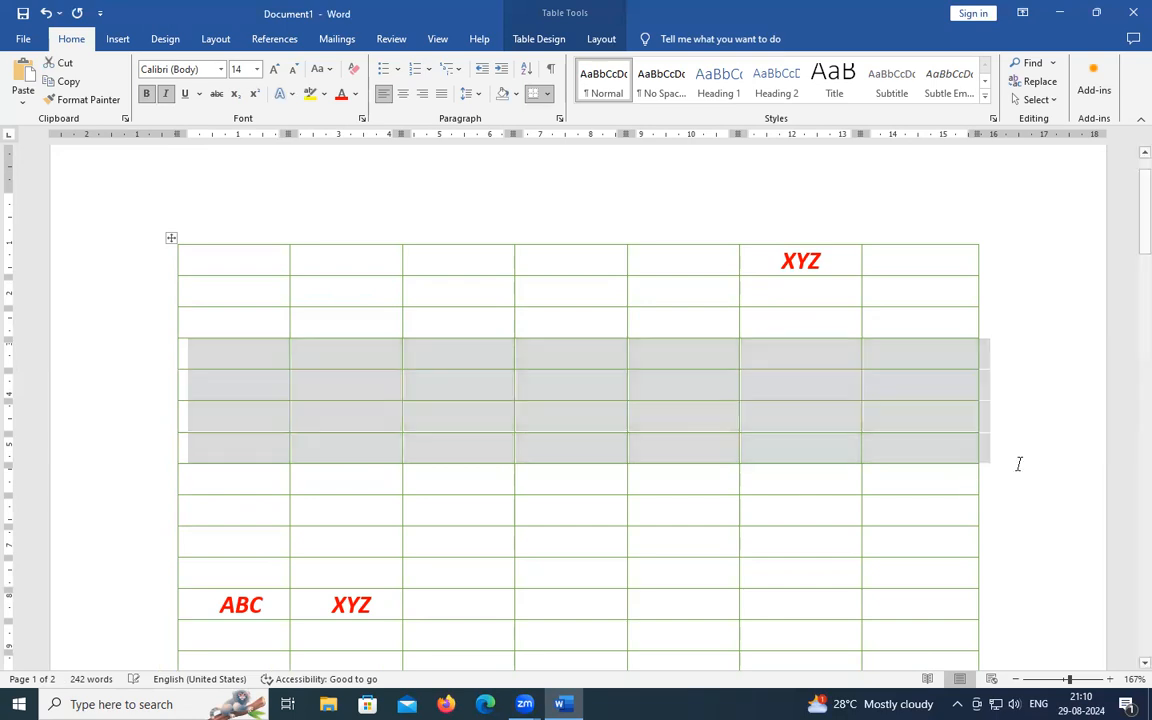
# - Delete the ABC row and the four empty rows directly above it from the upper table
pyautogui.moveTo(193, 357); pyautogui.dragTo(931, 473)
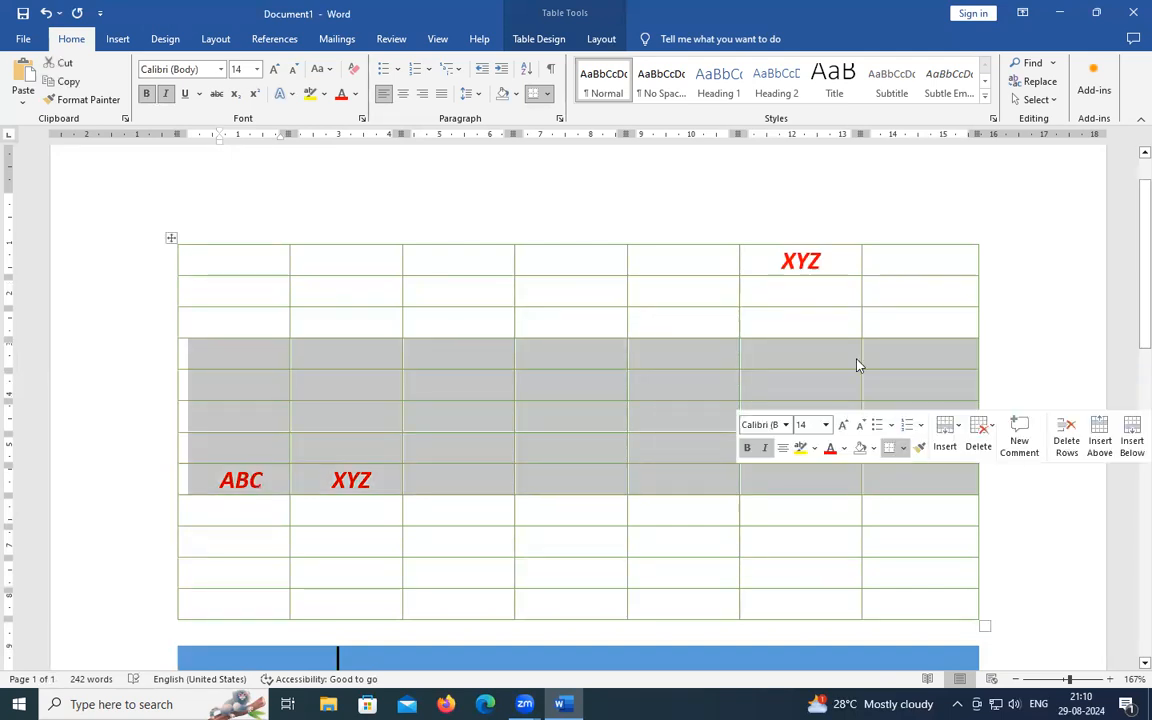
pyautogui.click(990, 432)
pyautogui.click(1000, 509)
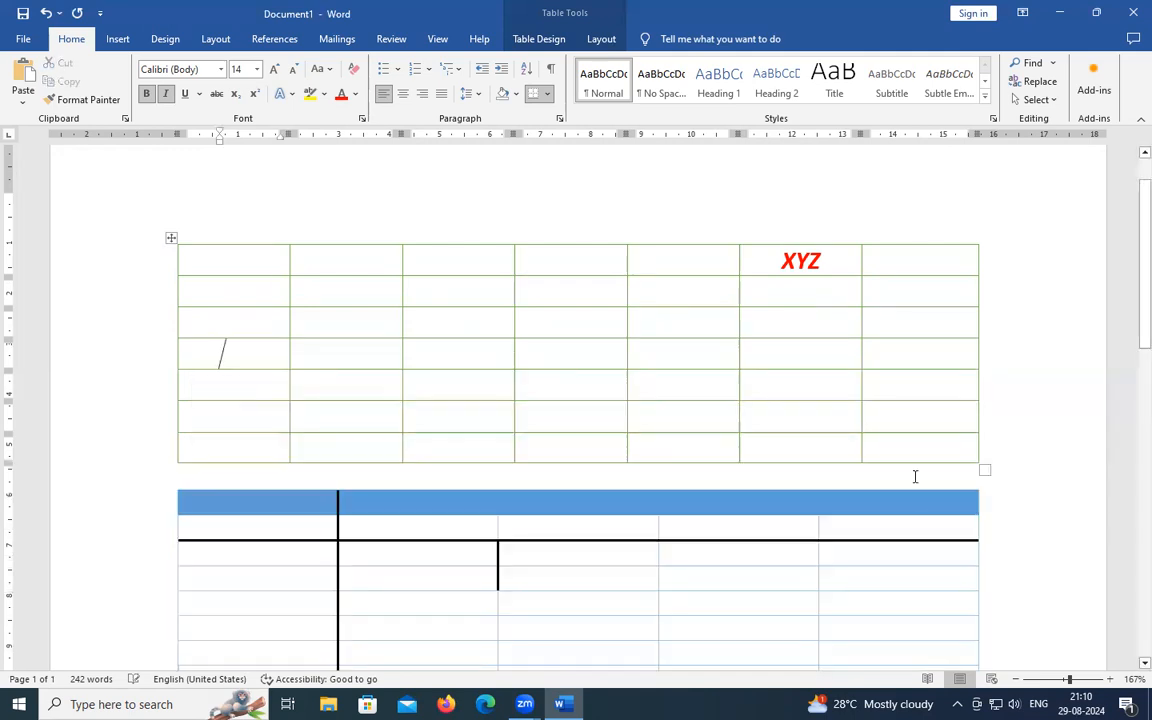
# - Delete the entire upper green-bordered table, based on a selection of its third to fifth rows
pyautogui.moveTo(205, 318); pyautogui.dragTo(910, 398)
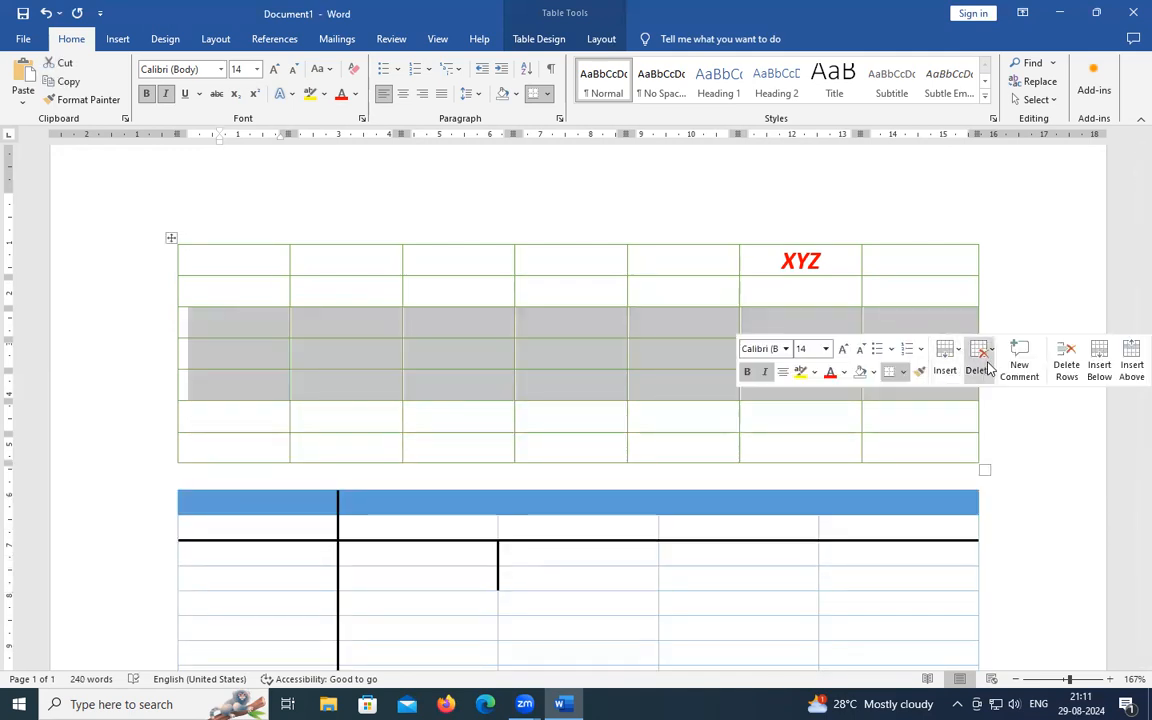
pyautogui.click(982, 358)
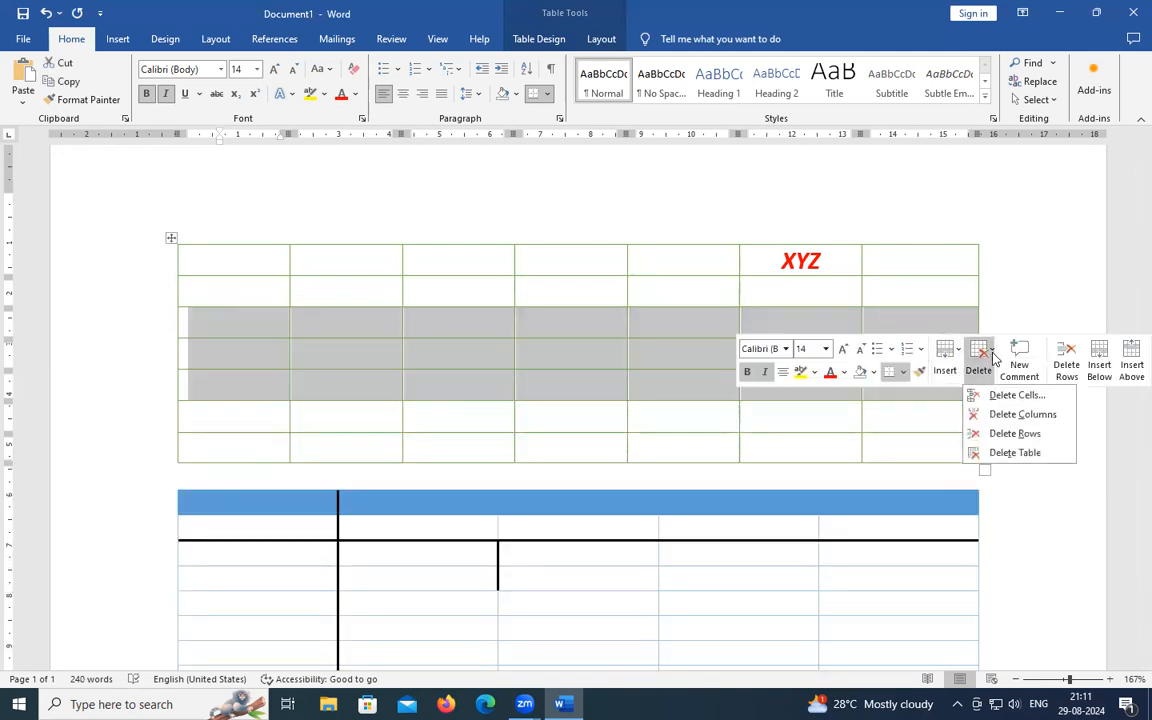
pyautogui.click(1007, 453)
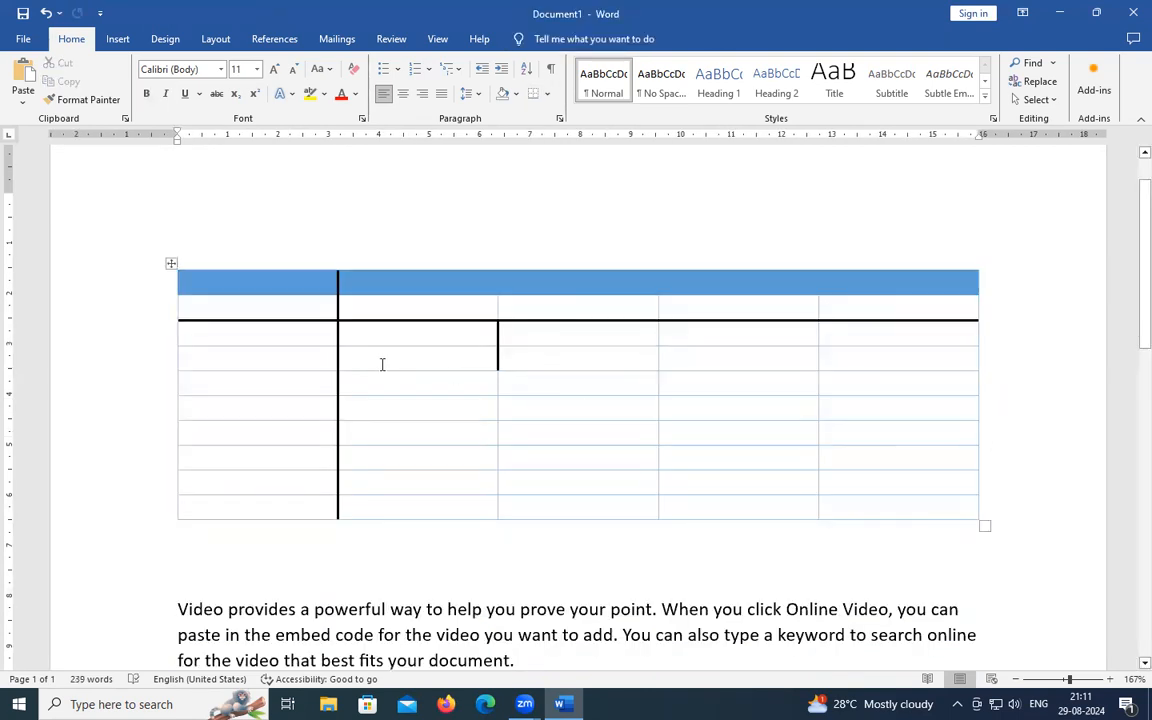
# - Delete the remaining table with the blue header row
pyautogui.rightClick(268, 313)
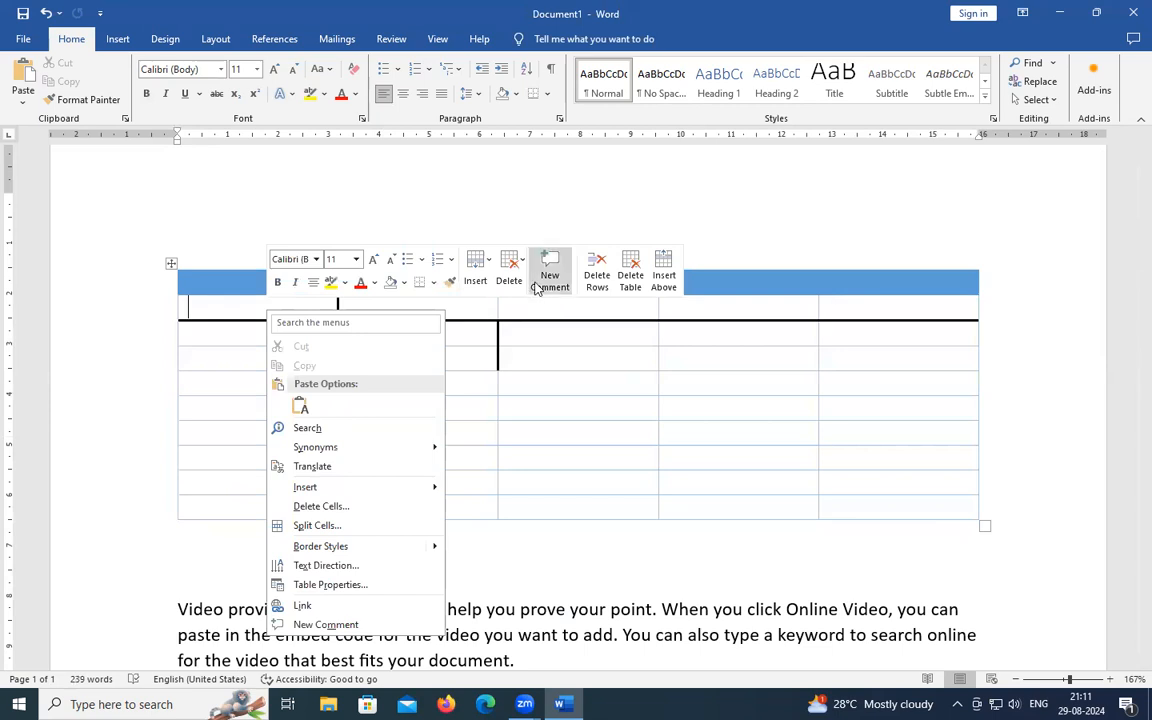
pyautogui.click(509, 266)
pyautogui.click(552, 363)
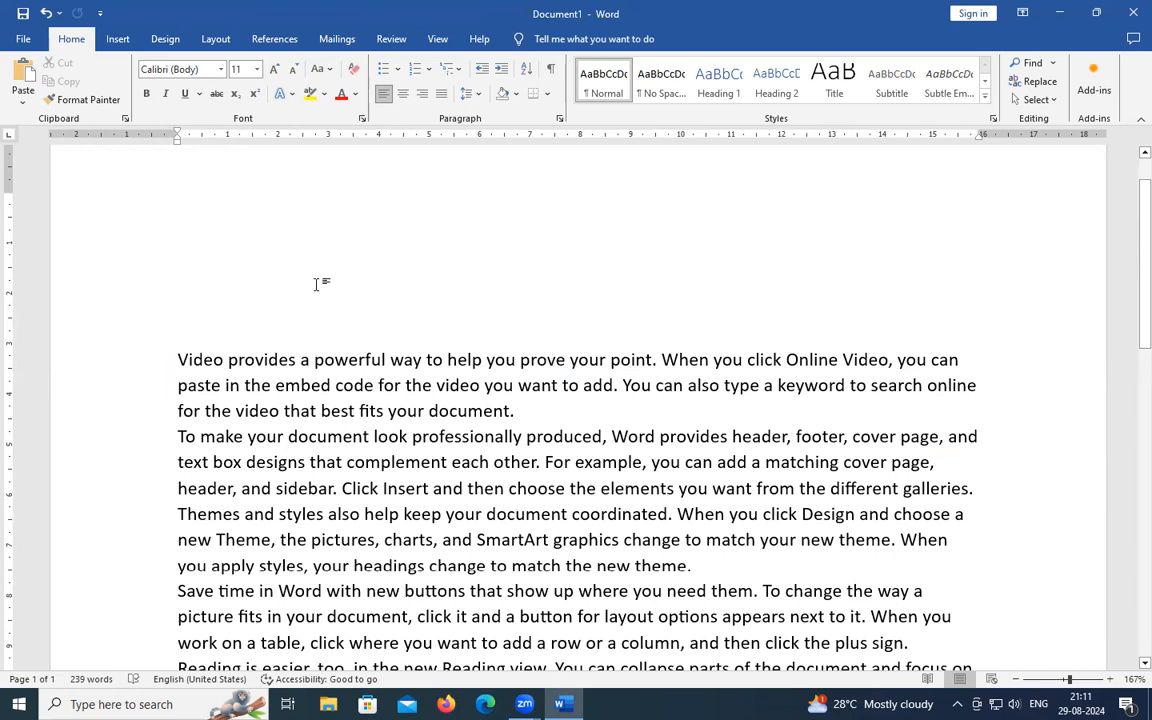
# - Insert a table of five columns and three rows on the first empty line above the body text
pyautogui.click(230, 259)
pyautogui.click(118, 39)
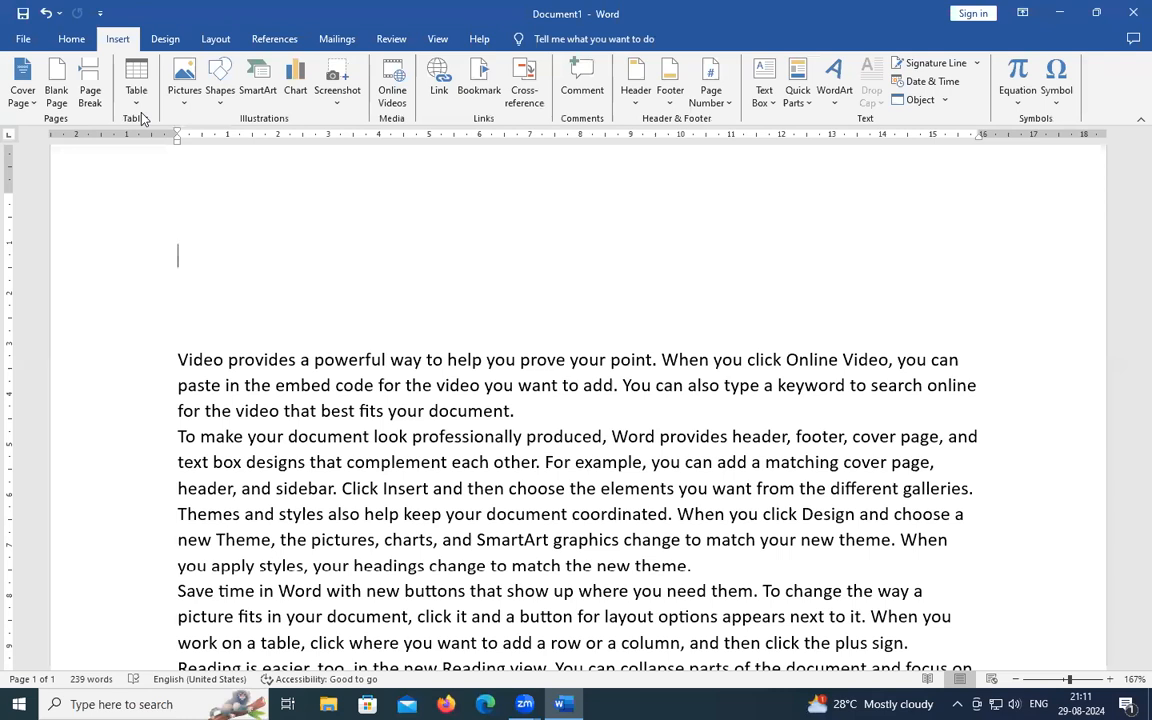
pyautogui.click(136, 92)
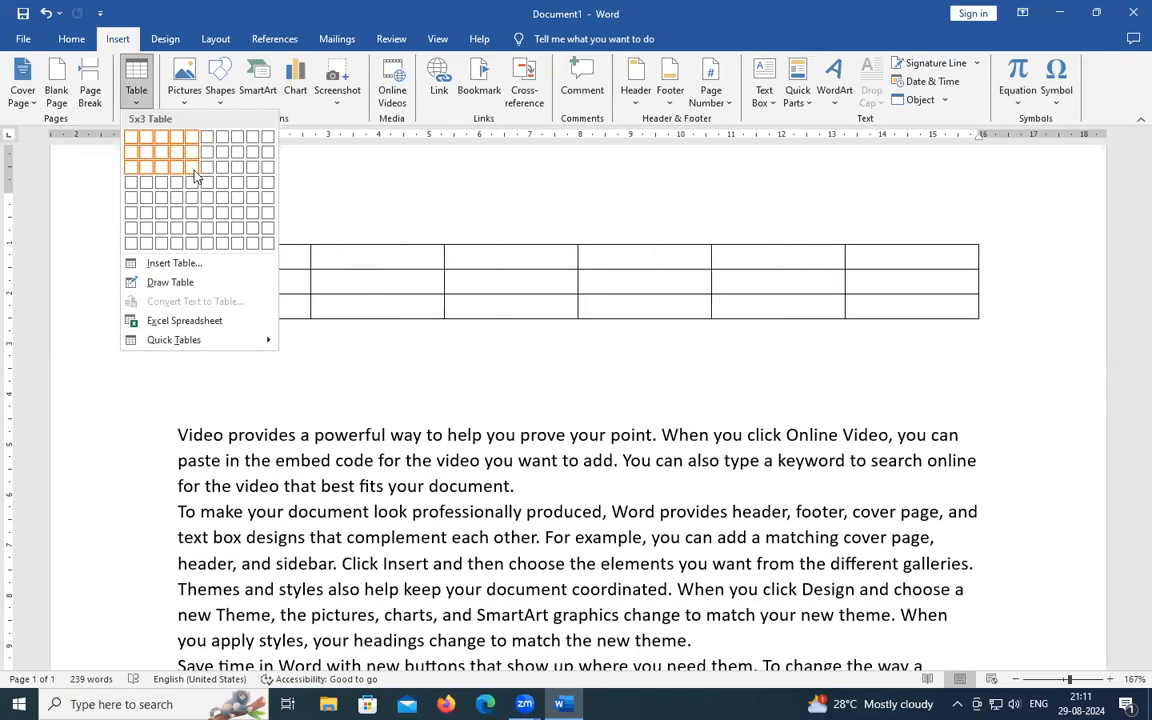
pyautogui.click(195, 176)
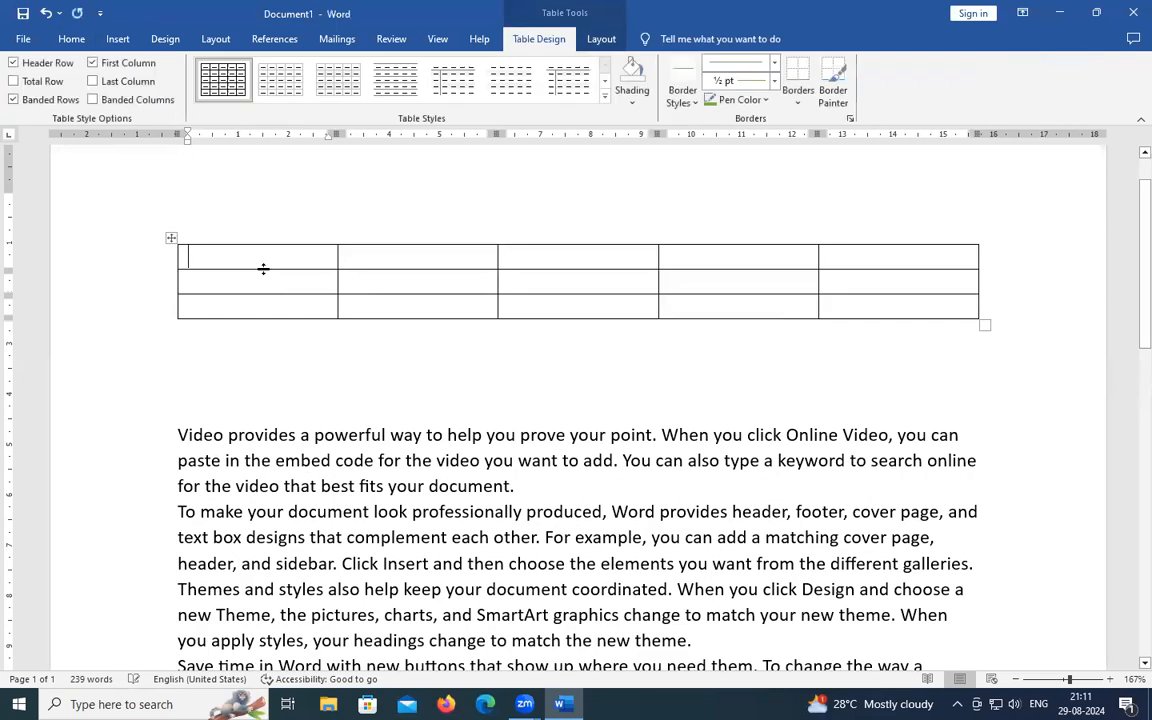
# - Enter the headings Value 1, Value 2 and Value 3 in the second to fourth cells of the first row
pyautogui.click(360, 259)
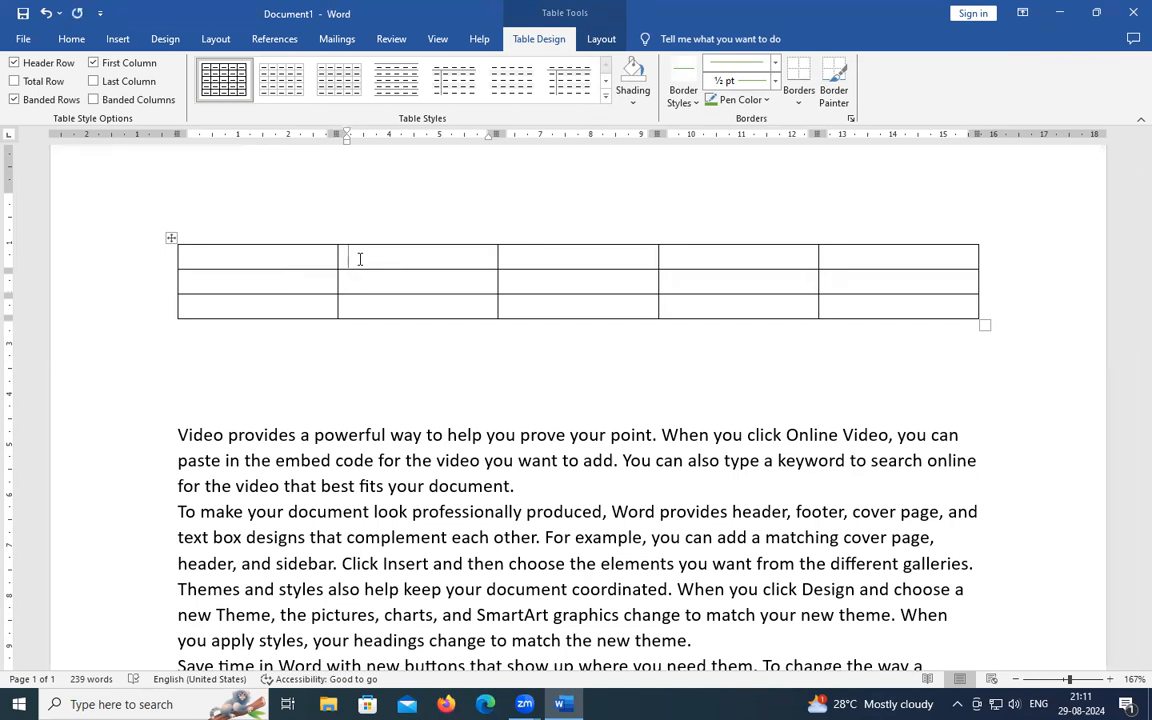
pyautogui.write('Value 1')
pyautogui.click(550, 258)
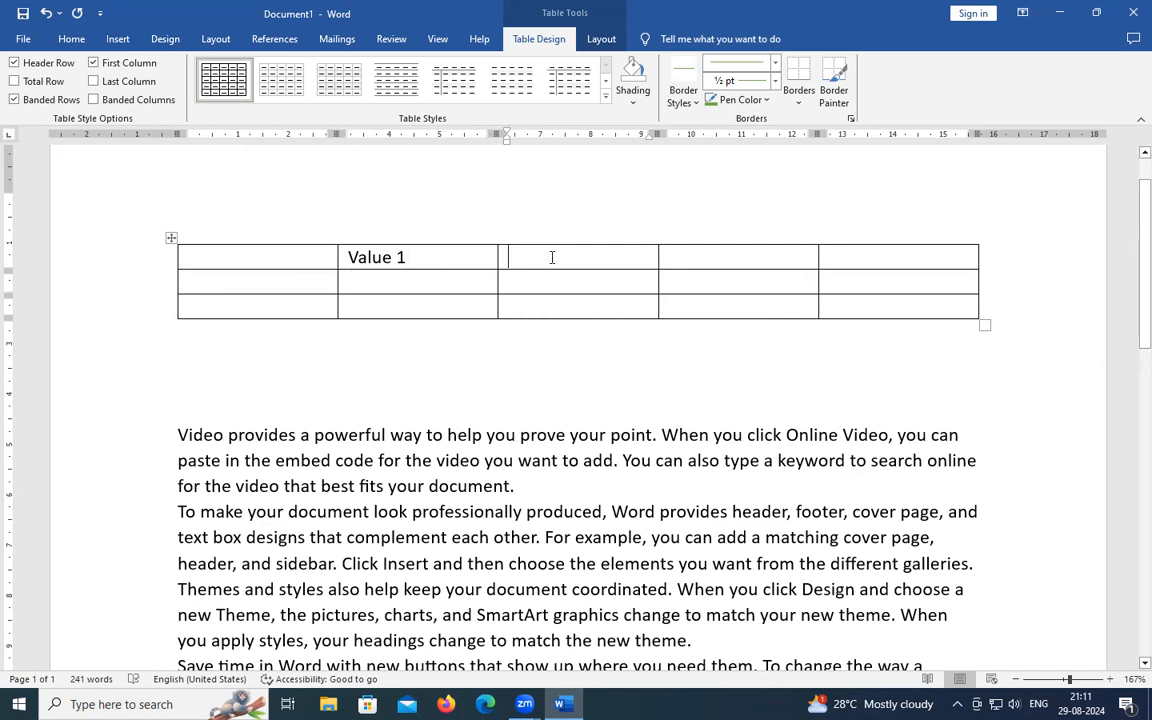
pyautogui.write('Value 1')
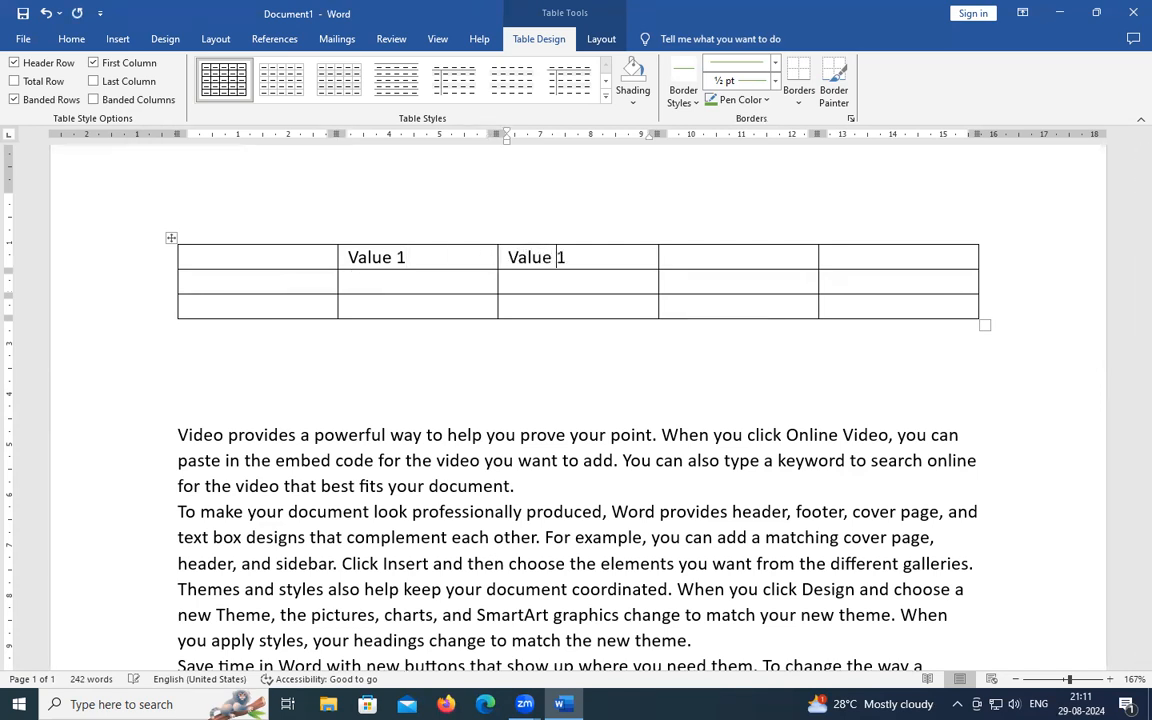
pyautogui.press('Tab')
pyautogui.write('Value')
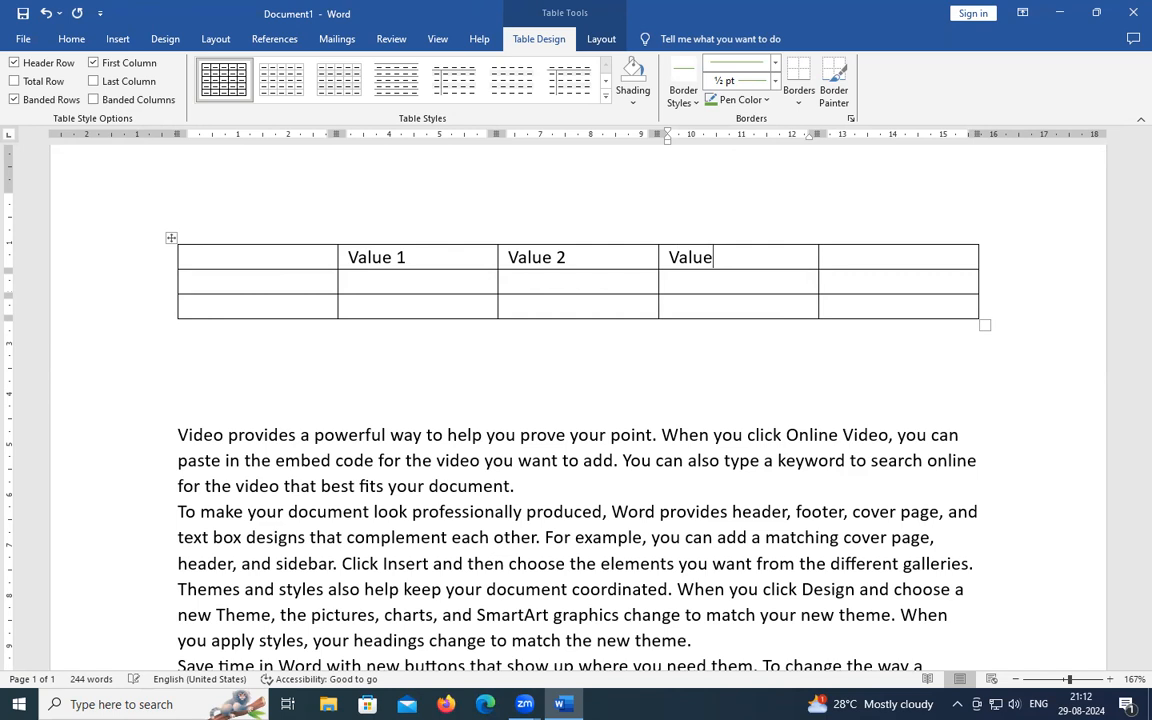
pyautogui.write(' 3')
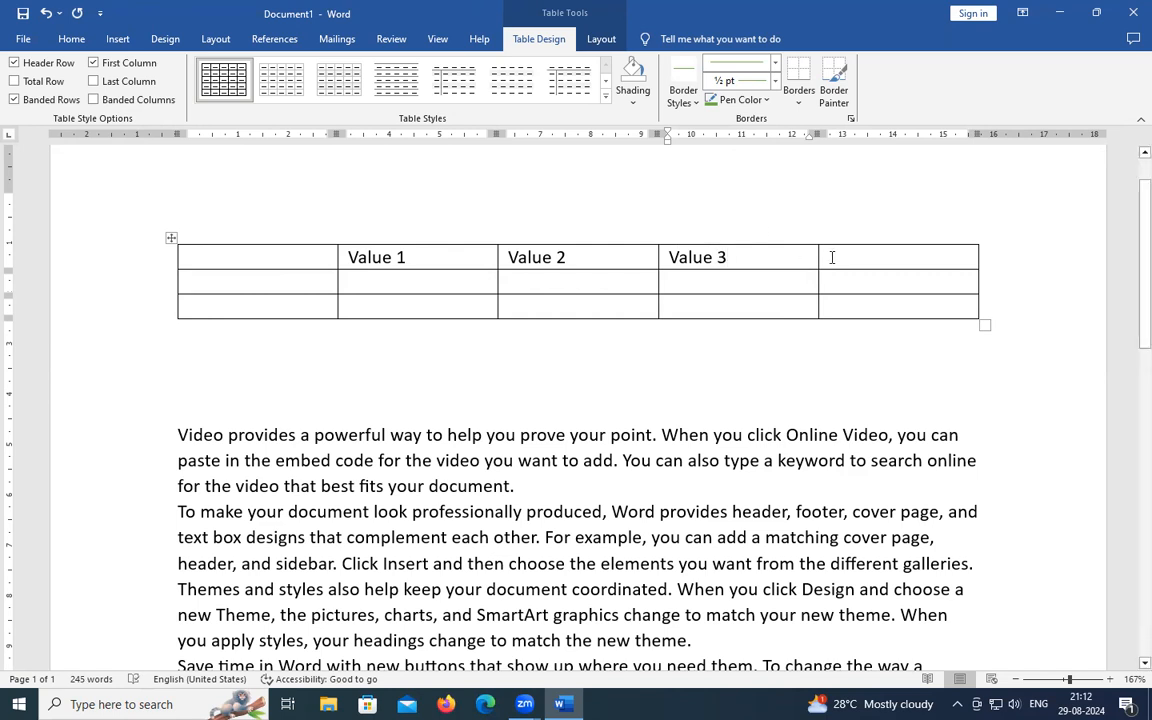
# - Delete the empty last column of the table
pyautogui.click(840, 243)
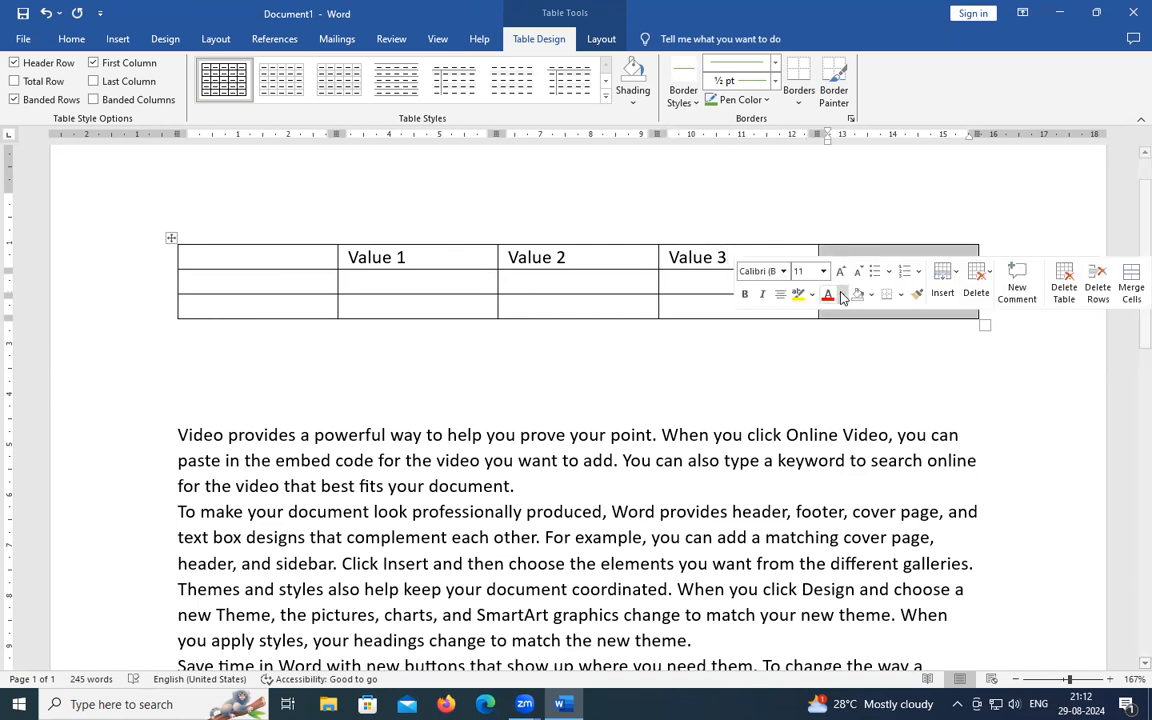
pyautogui.click(847, 334)
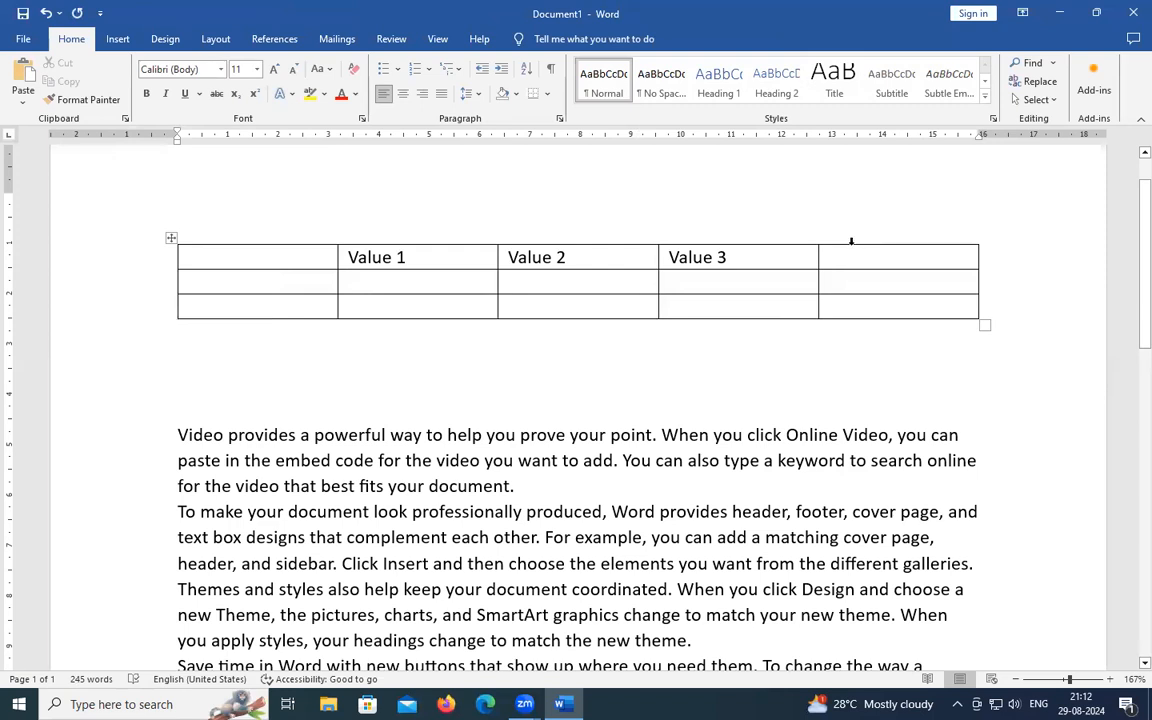
pyautogui.click(851, 240)
pyautogui.rightClick(851, 246)
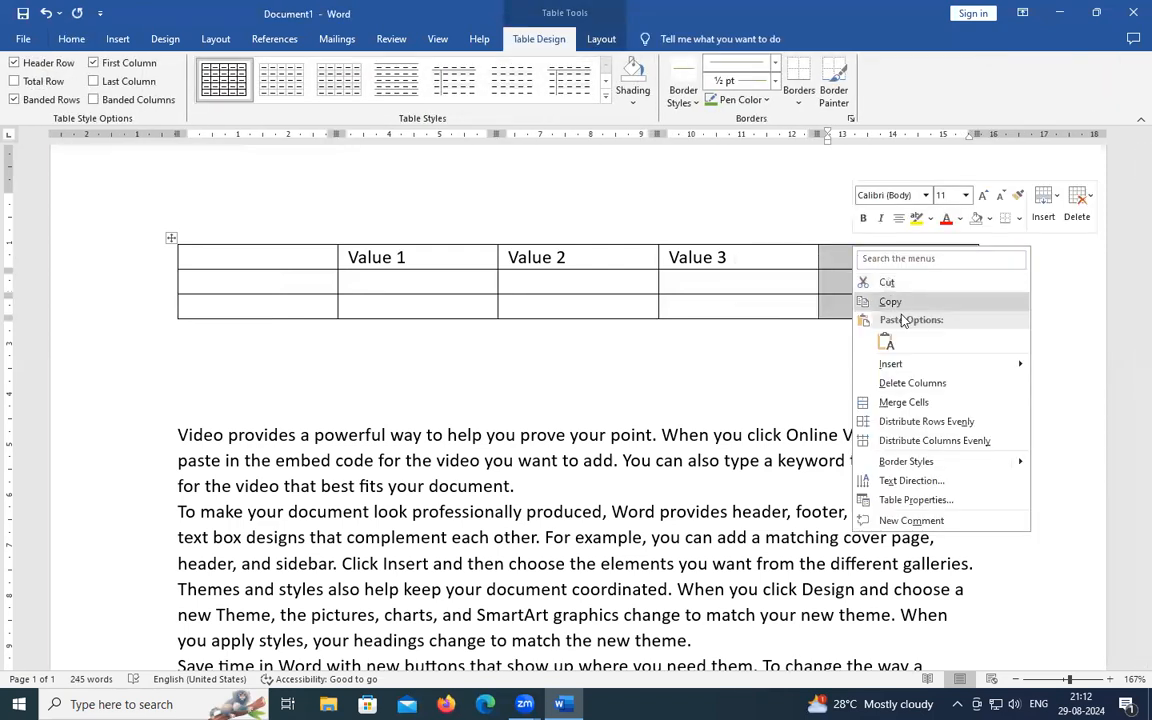
pyautogui.click(885, 383)
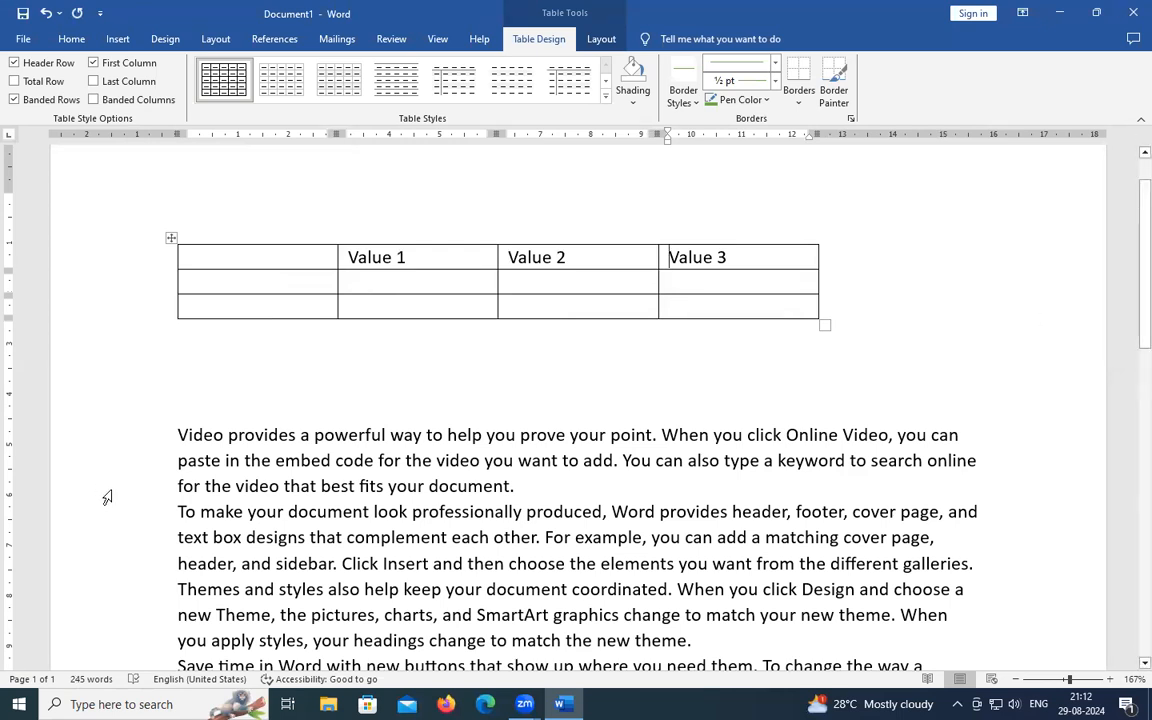
# - Fill the second row with "10 20" under Value 1, "30 30" under Value 2 and "40 50" under Value 3
pyautogui.click(373, 258)
pyautogui.click(552, 258)
pyautogui.click(700, 259)
pyautogui.click(397, 280)
pyautogui.write('10  20')
pyautogui.press('Tab')
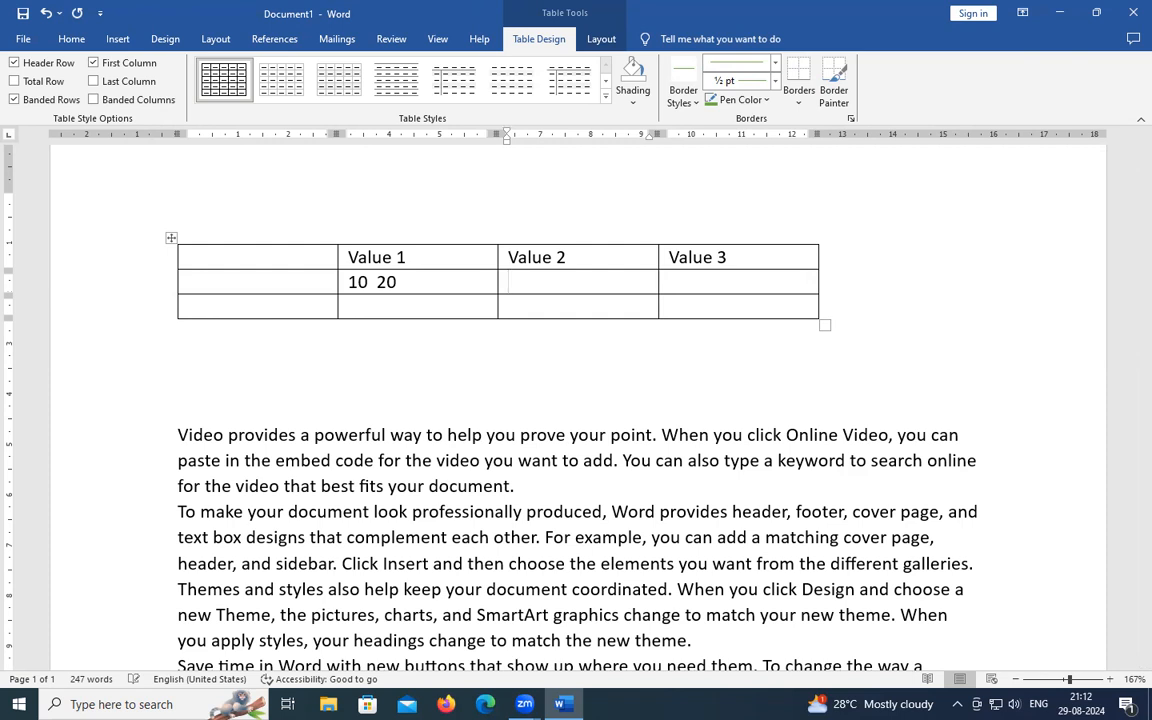
pyautogui.write('30  30')
pyautogui.press('Tab')
pyautogui.write('40  50')
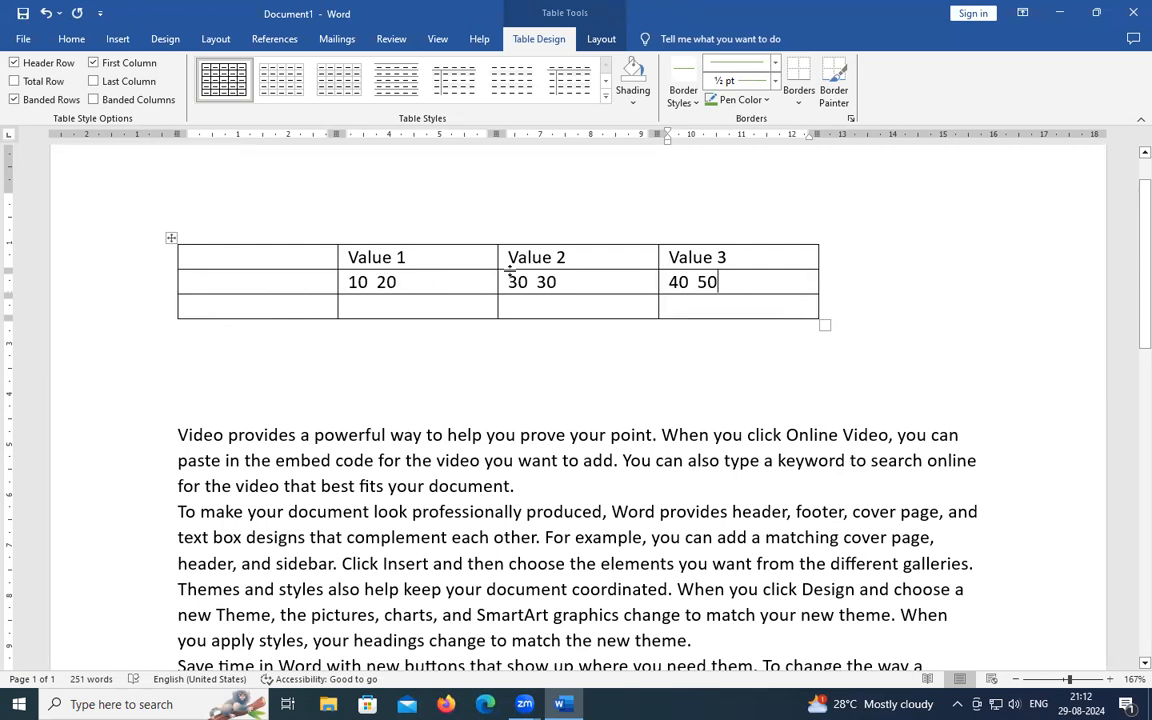
pyautogui.click(342, 254)
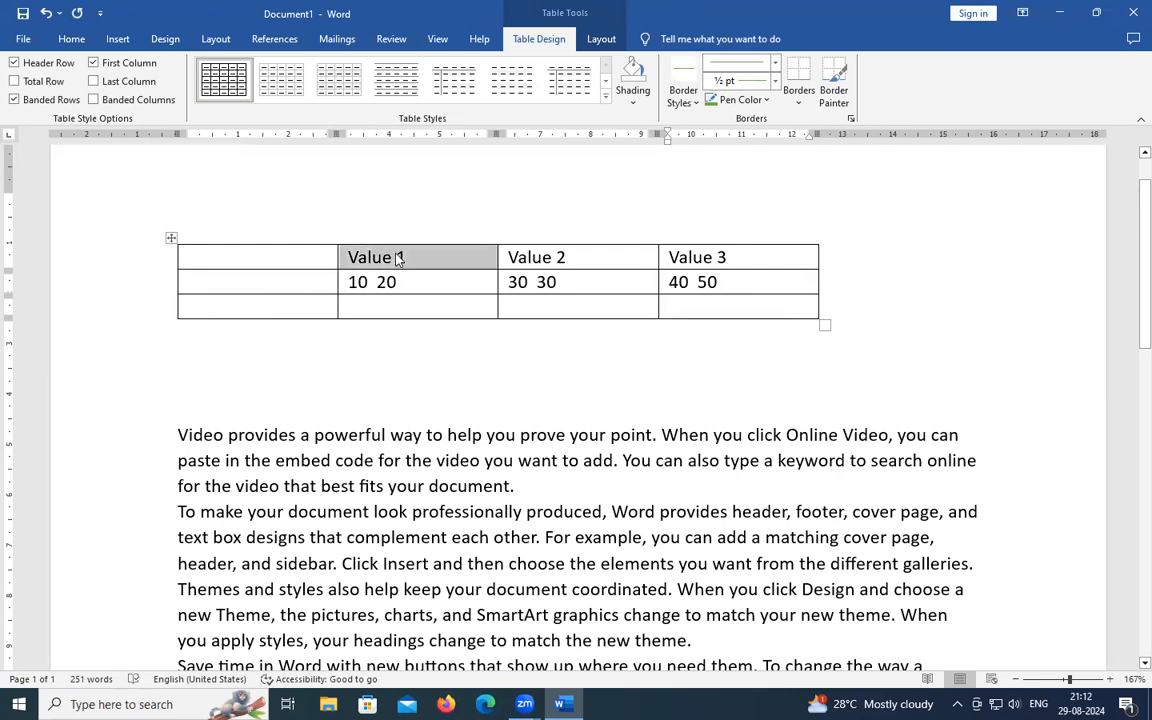
pyautogui.click(374, 258)
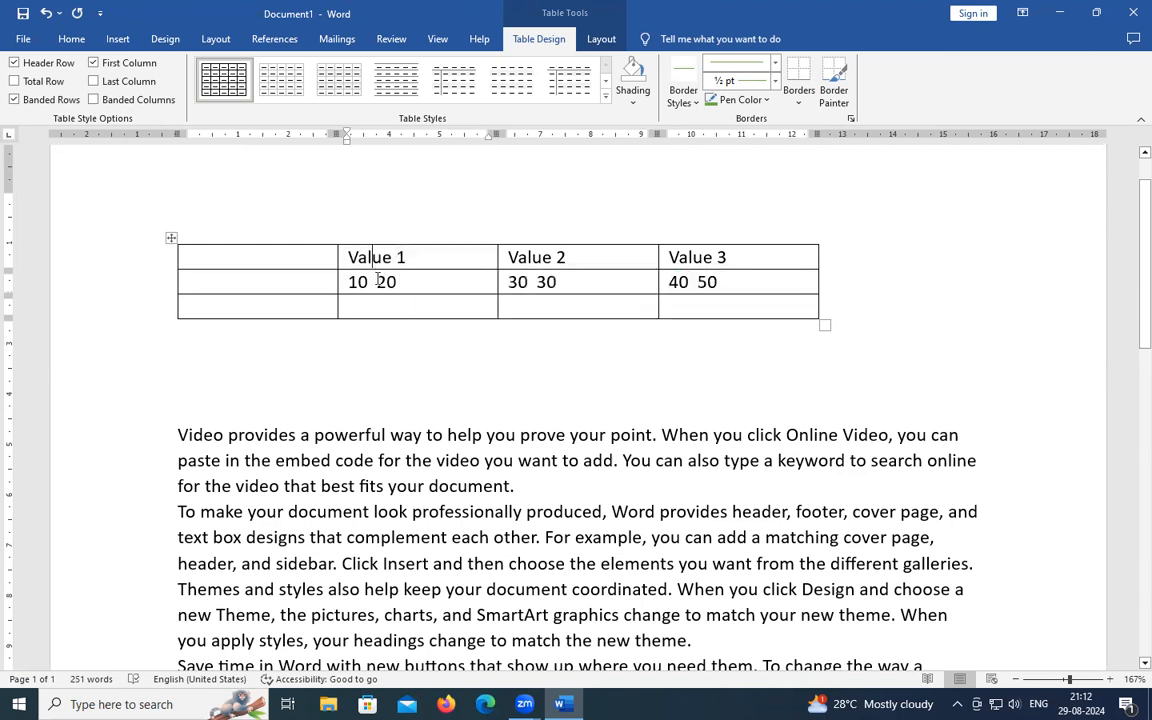
pyautogui.click(503, 257)
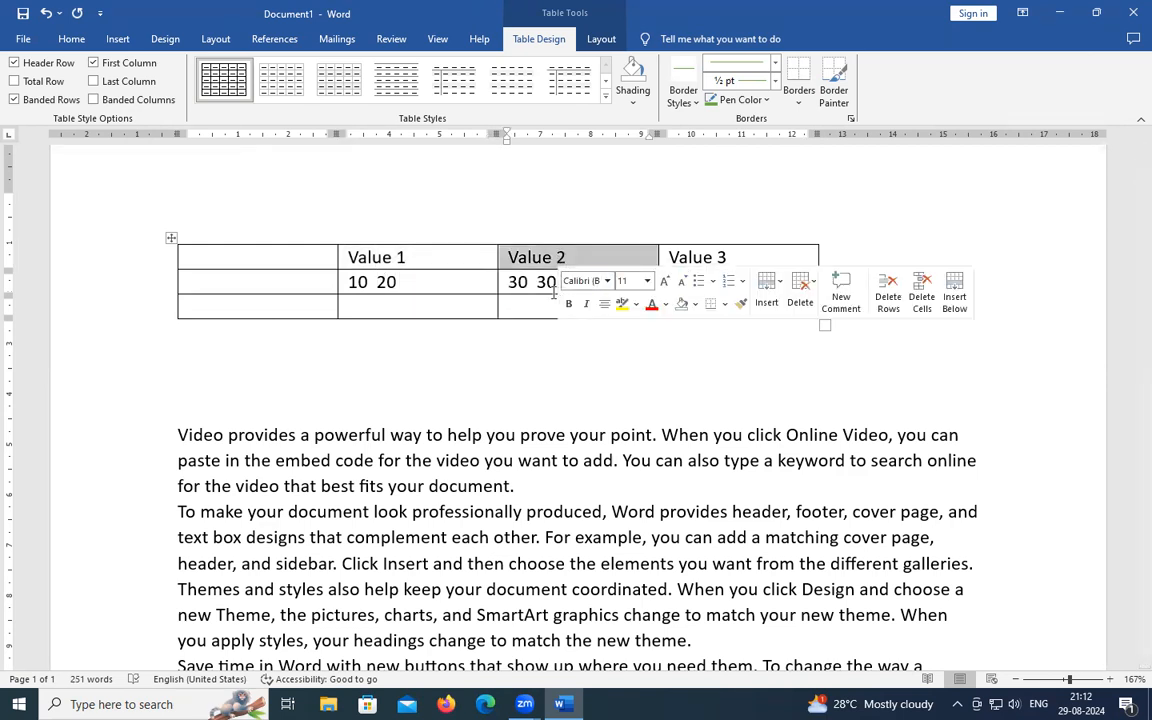
pyautogui.click(549, 288)
pyautogui.moveTo(673, 260); pyautogui.dragTo(779, 255)
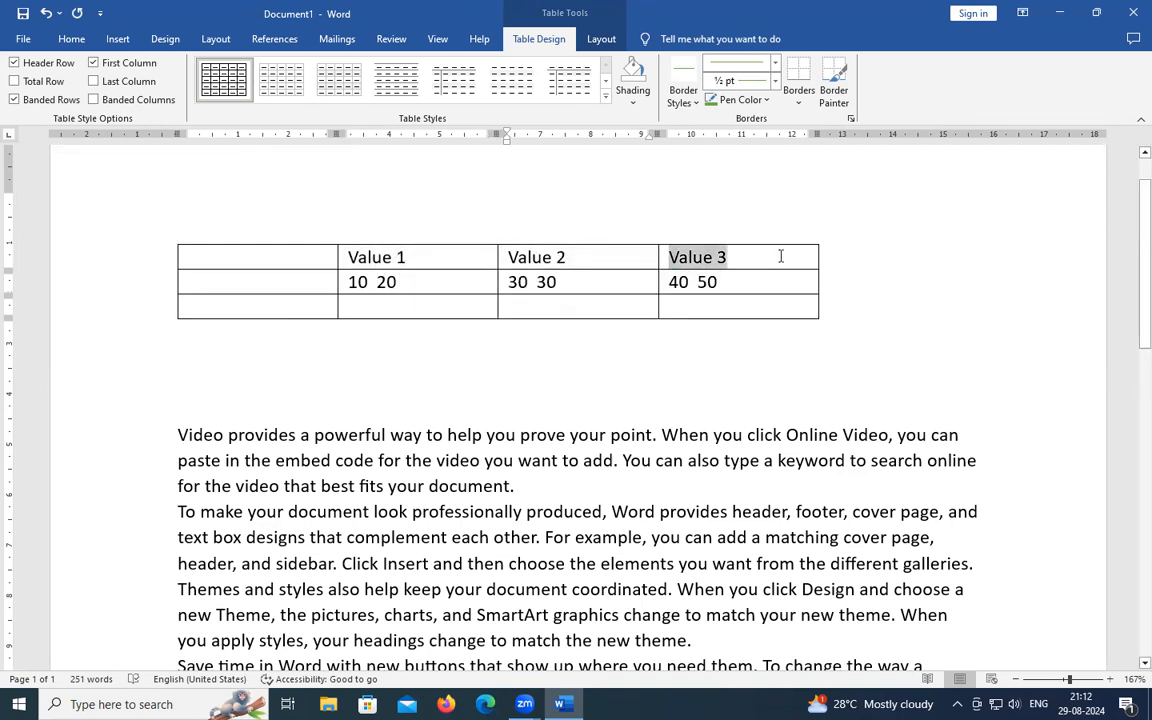
pyautogui.click(694, 301)
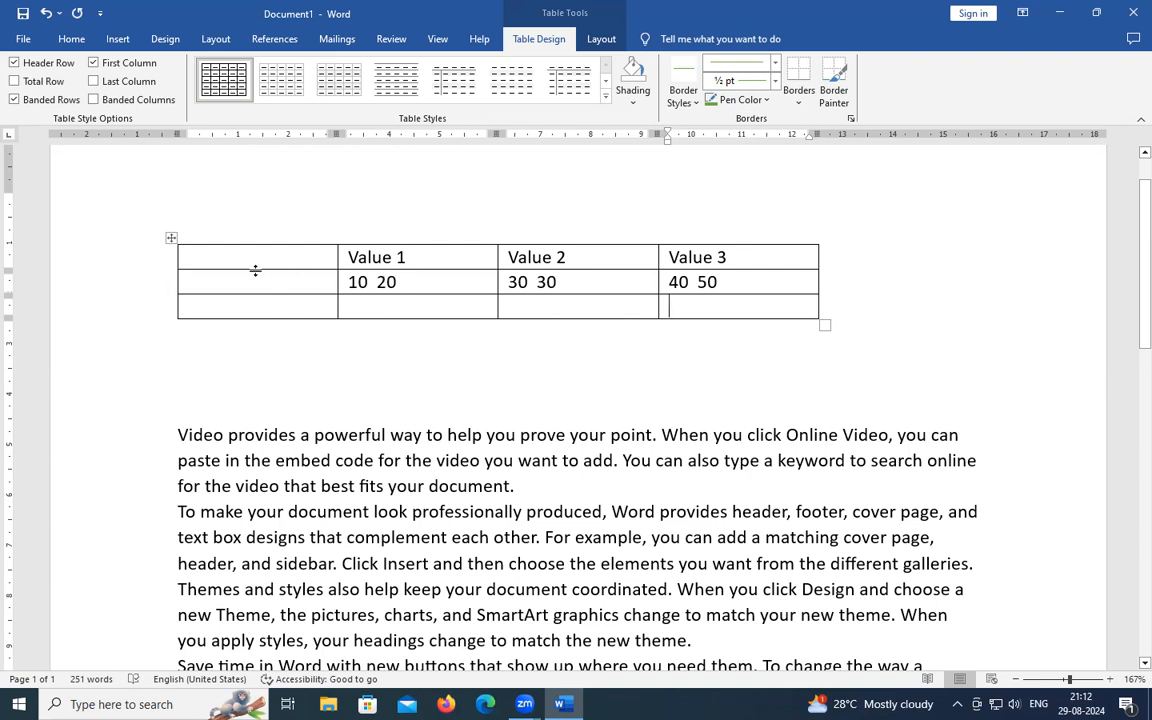
# - Insert an empty row above the row containing "10 20", directly below the headings
pyautogui.click(369, 282)
pyautogui.rightClick(148, 287)
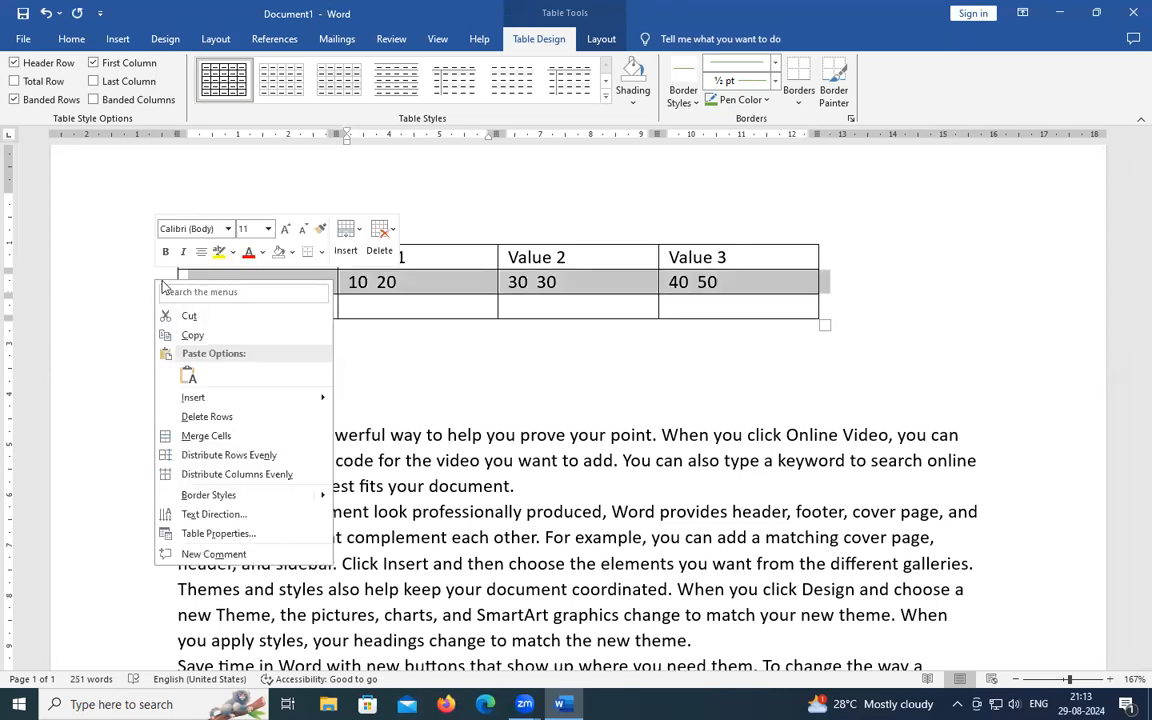
pyautogui.moveTo(306, 406)
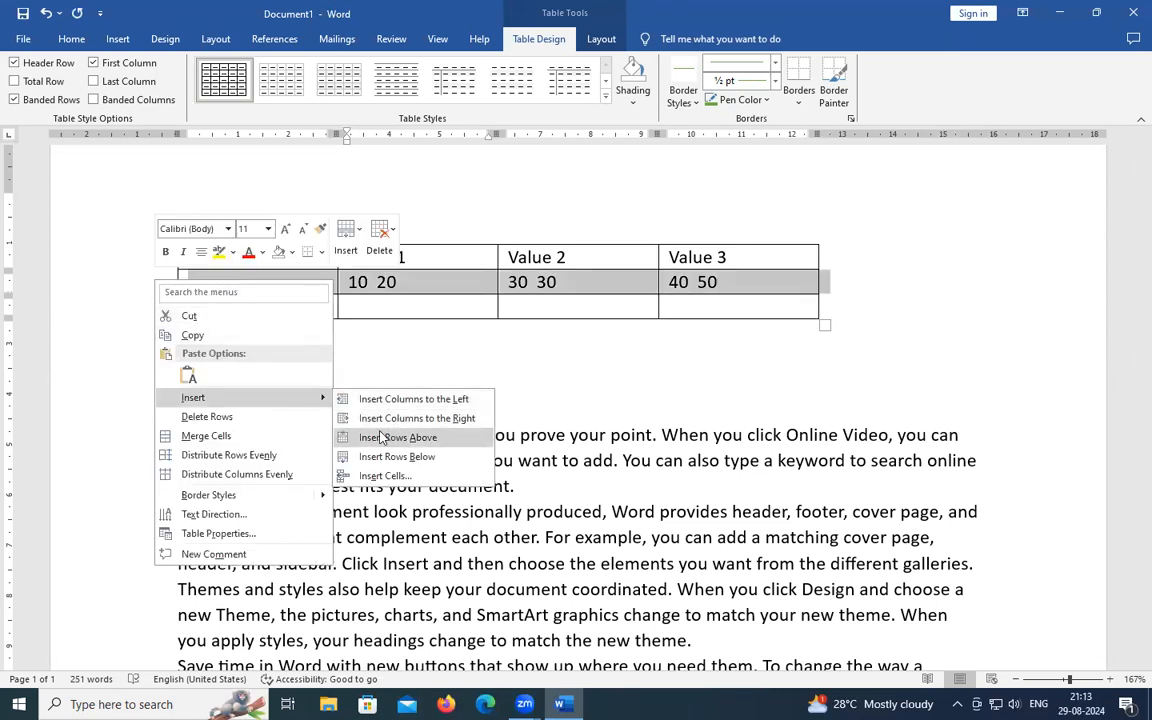
pyautogui.click(390, 437)
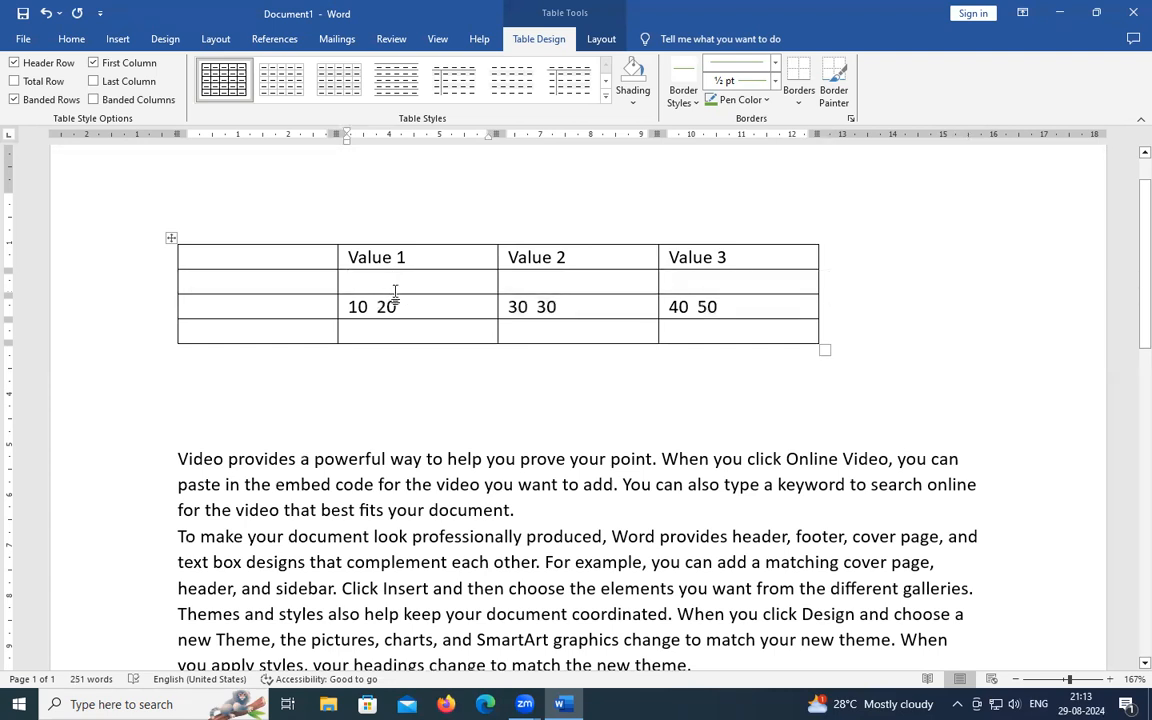
pyautogui.click(392, 242)
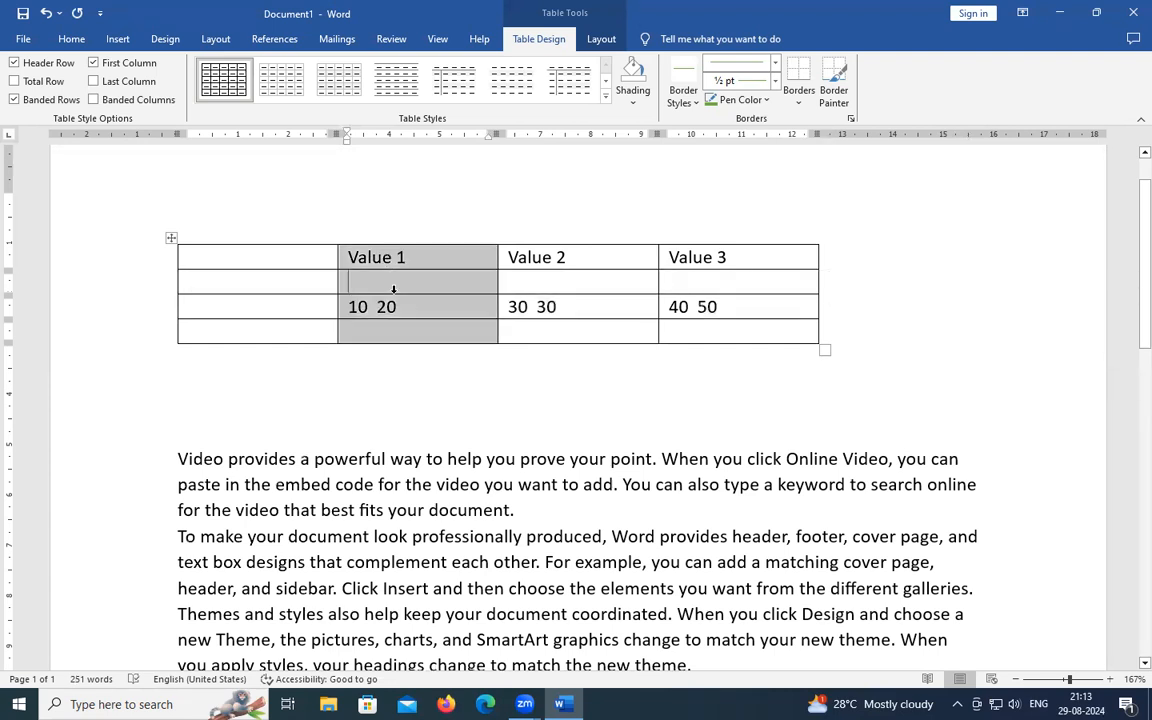
pyautogui.moveTo(378, 283); pyautogui.dragTo(437, 337)
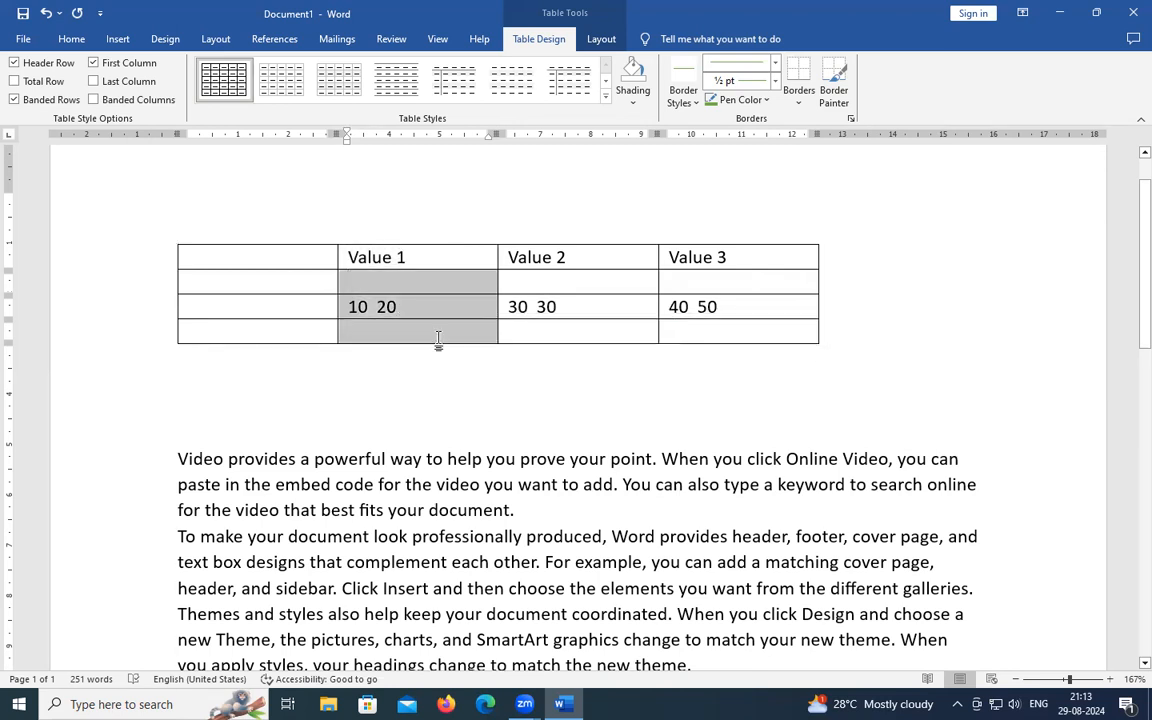
pyautogui.rightClick(383, 320)
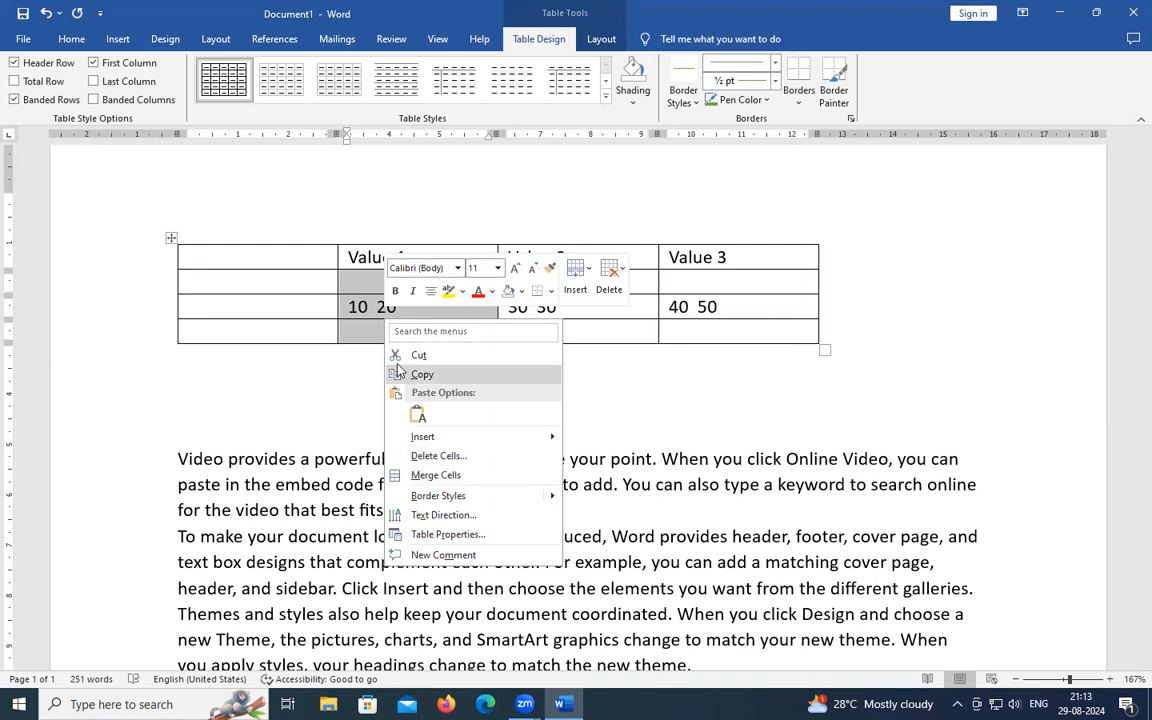
pyautogui.click(371, 329)
pyautogui.click(375, 316)
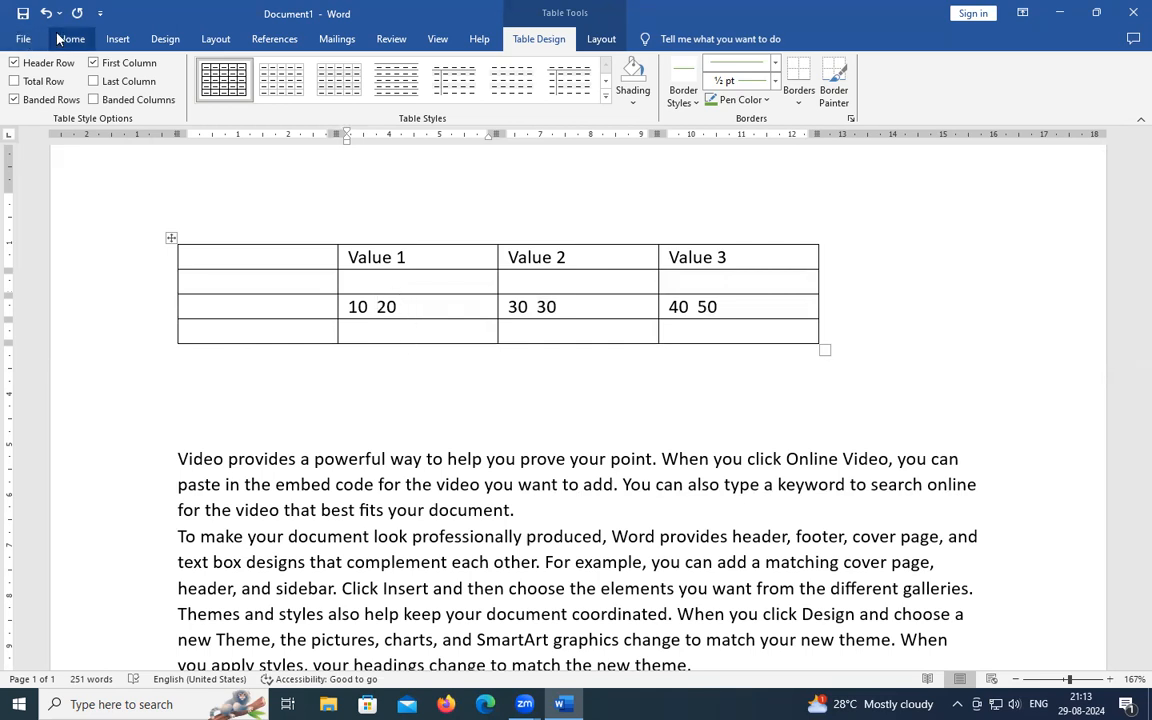
# - Draw a vertical divider through the three cells below Value 1 with Draw Table, splitting each into two
pyautogui.click(117, 40)
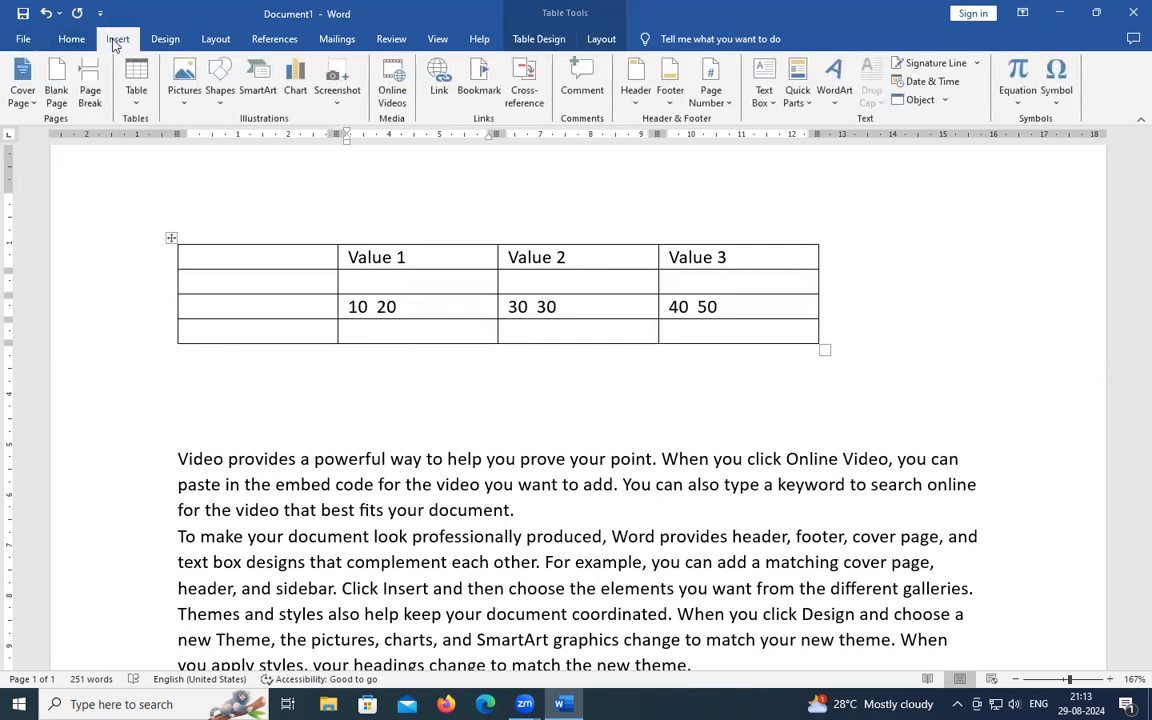
pyautogui.click(136, 98)
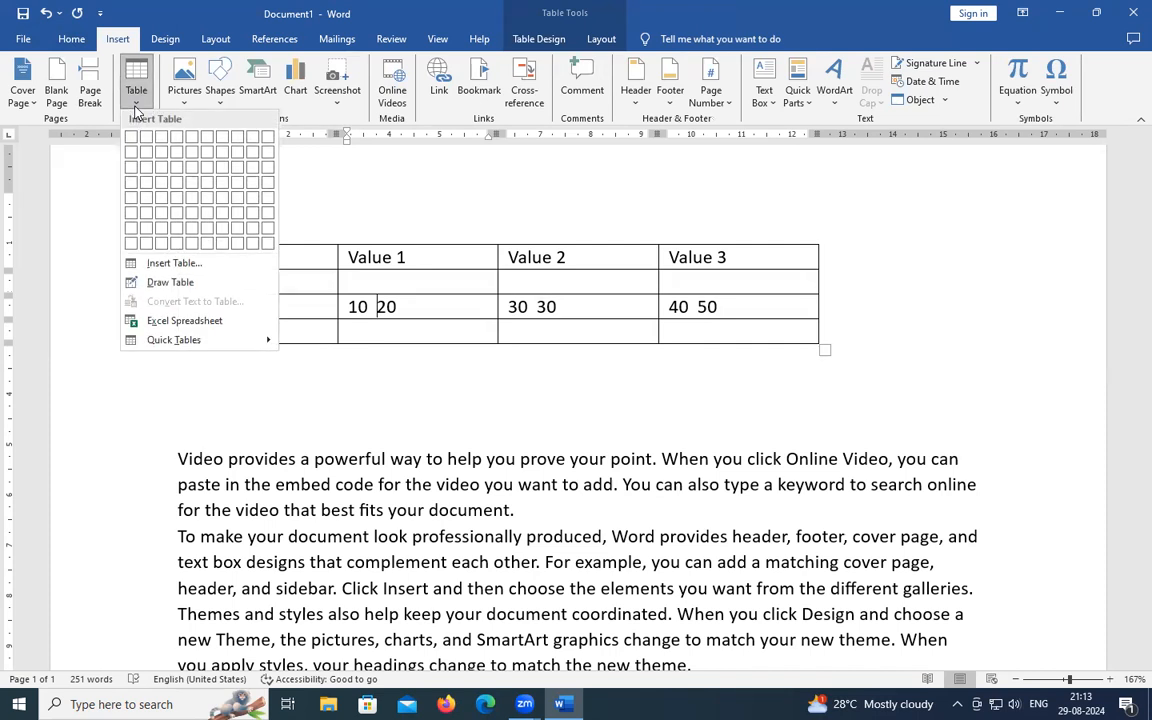
pyautogui.click(160, 282)
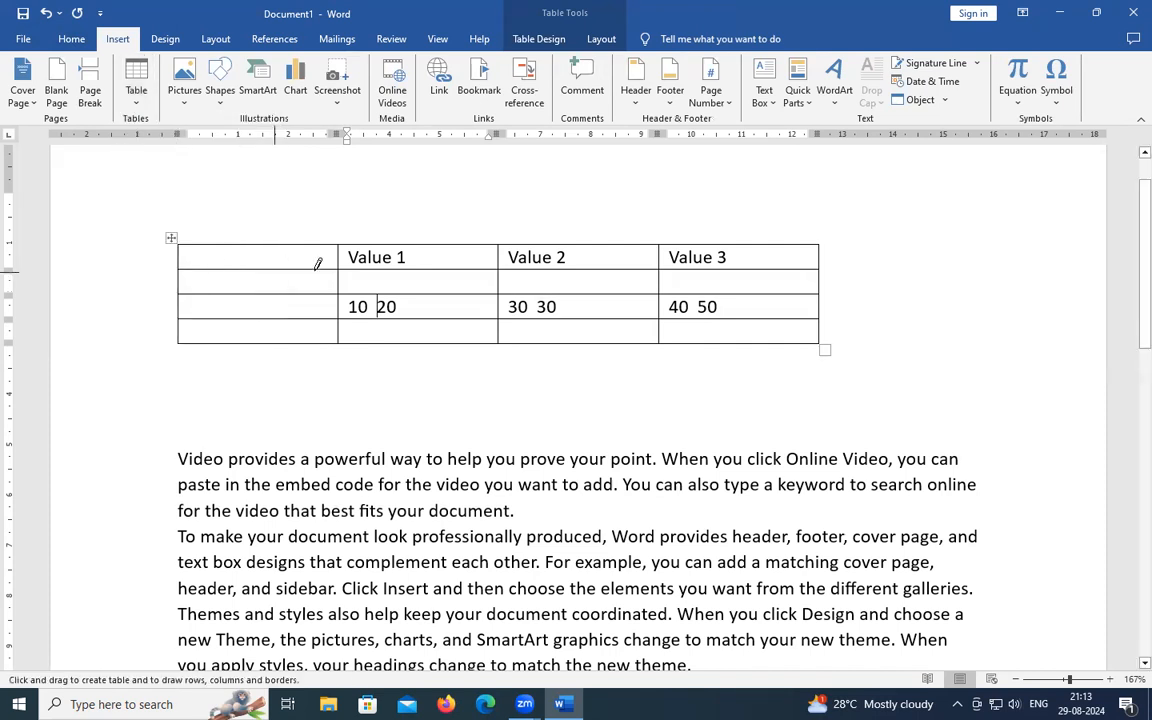
pyautogui.moveTo(378, 262); pyautogui.dragTo(378, 340)
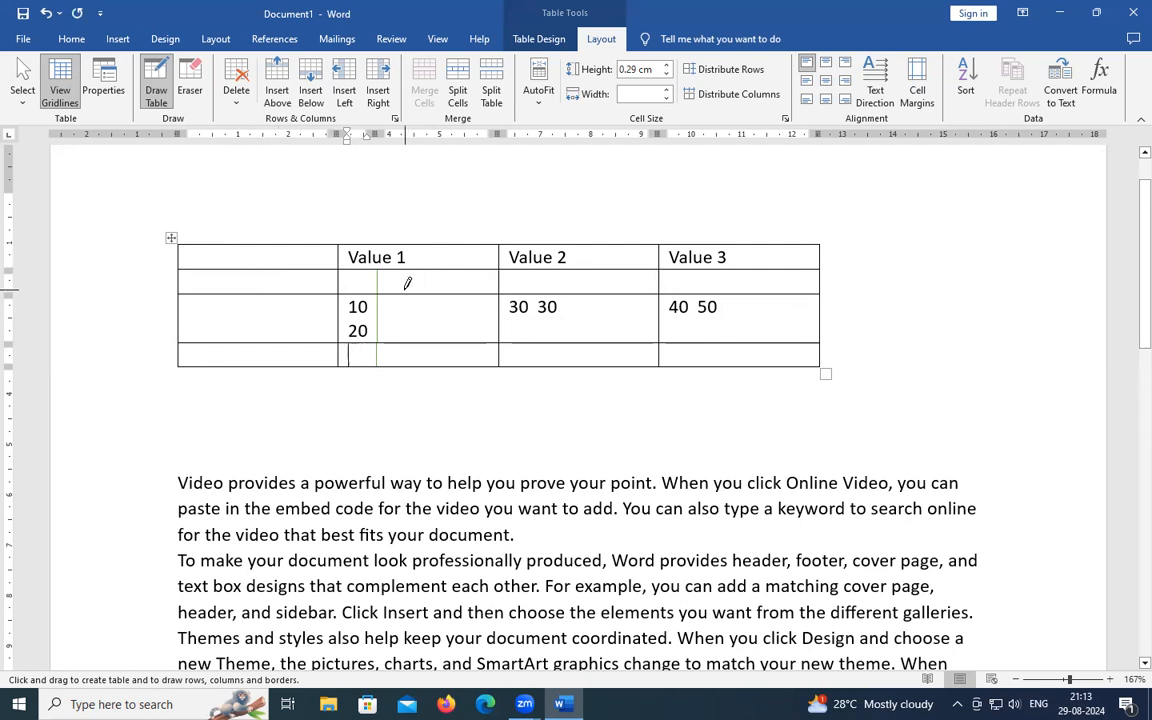
pyautogui.hotkey('ctrl', 'z')
pyautogui.moveTo(403, 268); pyautogui.dragTo(403, 340)
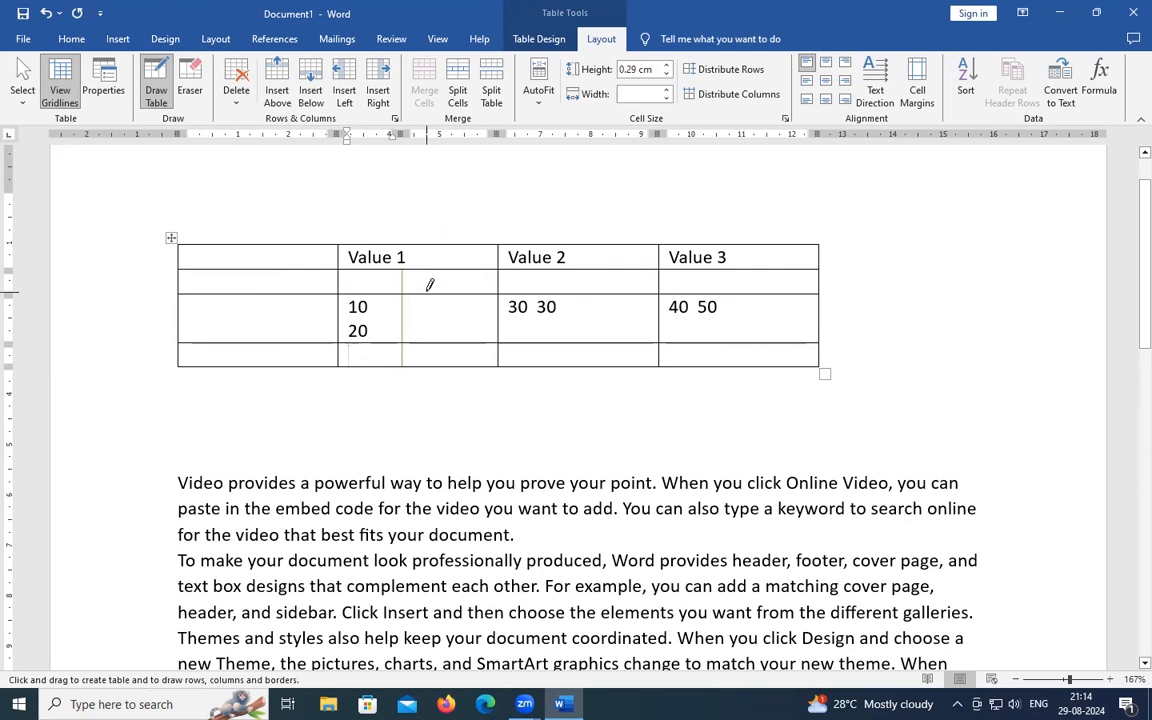
# - Draw matching vertical dividers through the cells below Value 2 and Value 3, and stop drawing
pyautogui.moveTo(572, 252); pyautogui.dragTo(572, 331)
pyautogui.hotkey('ctrl', 'z')
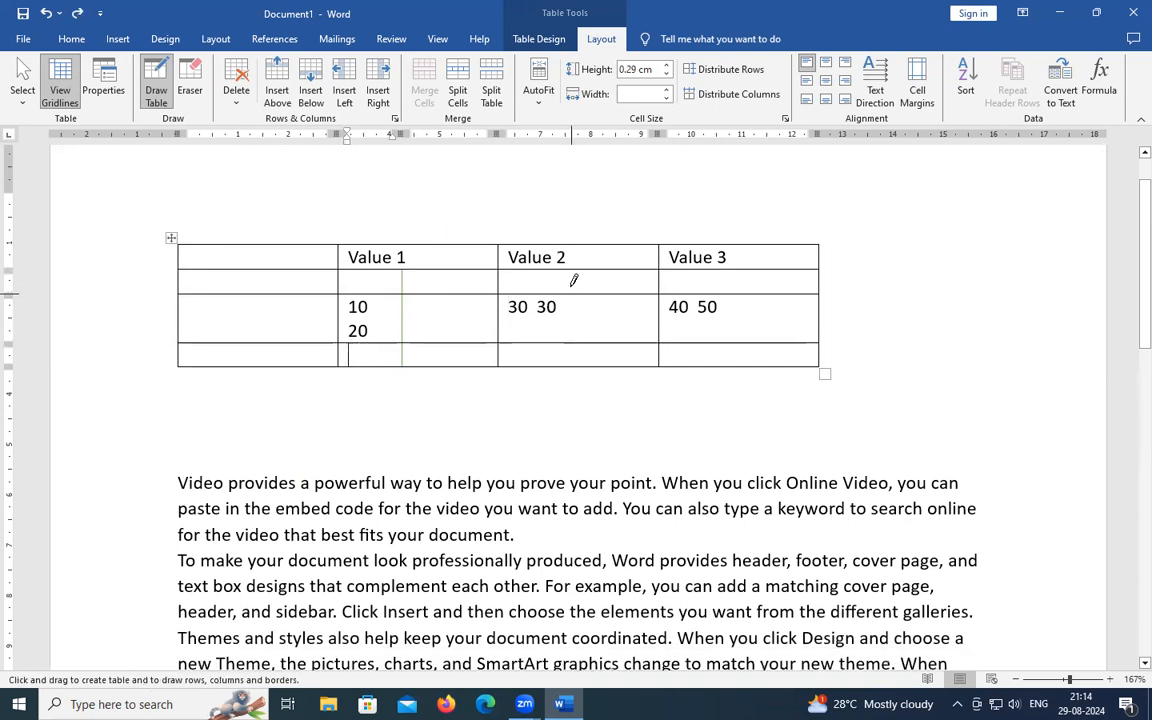
pyautogui.moveTo(576, 262); pyautogui.dragTo(581, 356)
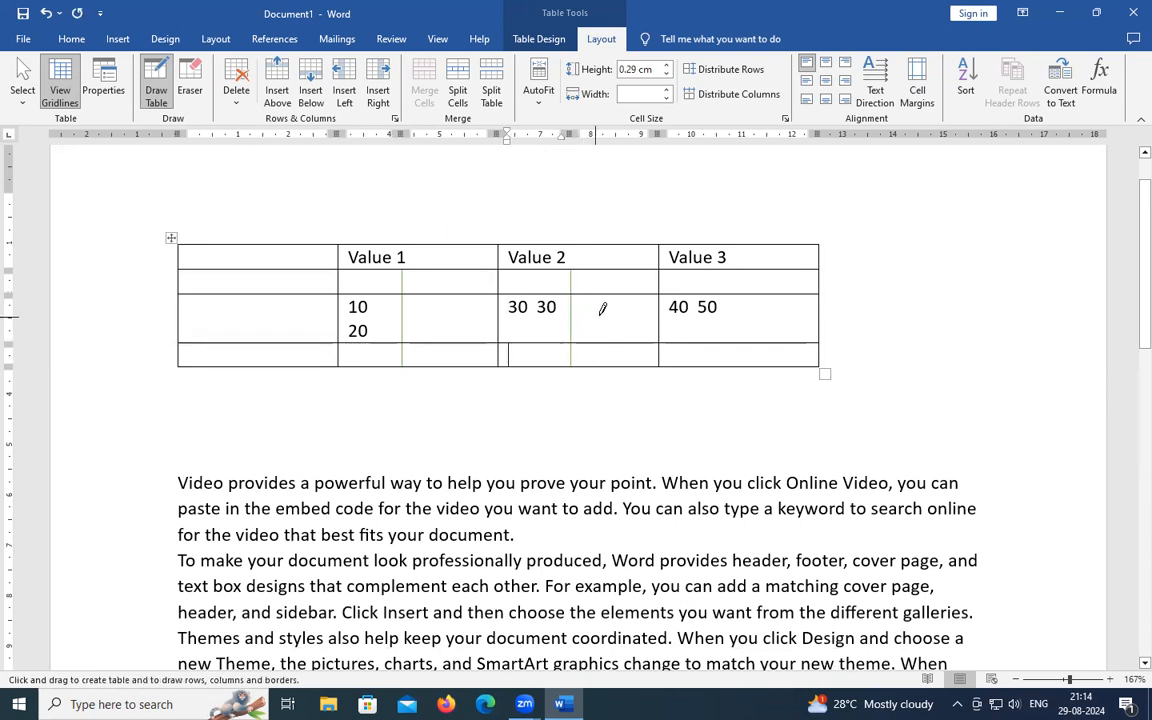
pyautogui.moveTo(734, 260); pyautogui.dragTo(740, 340)
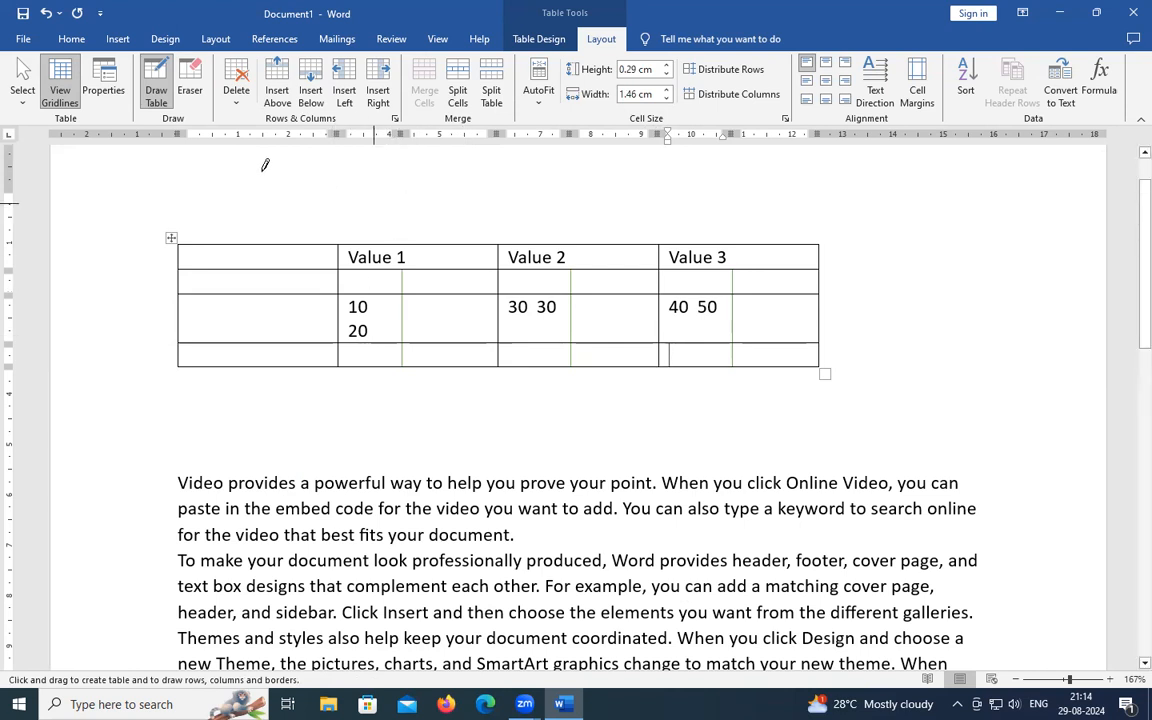
pyautogui.click(155, 80)
# - Move the 20 under Value 1 out of the cell holding 10 into the new cell beside it
pyautogui.click(389, 331)
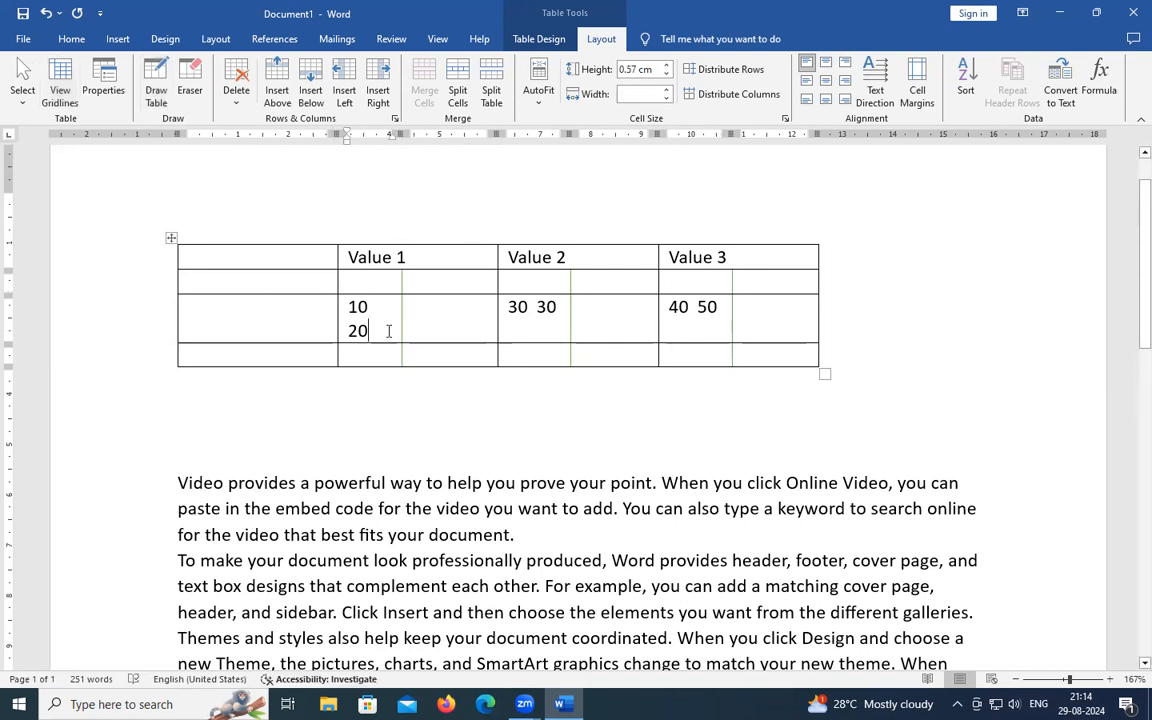
pyautogui.press('BackSpace')
pyautogui.press('BackSpace')
pyautogui.press('BackSpace')
pyautogui.click(419, 317)
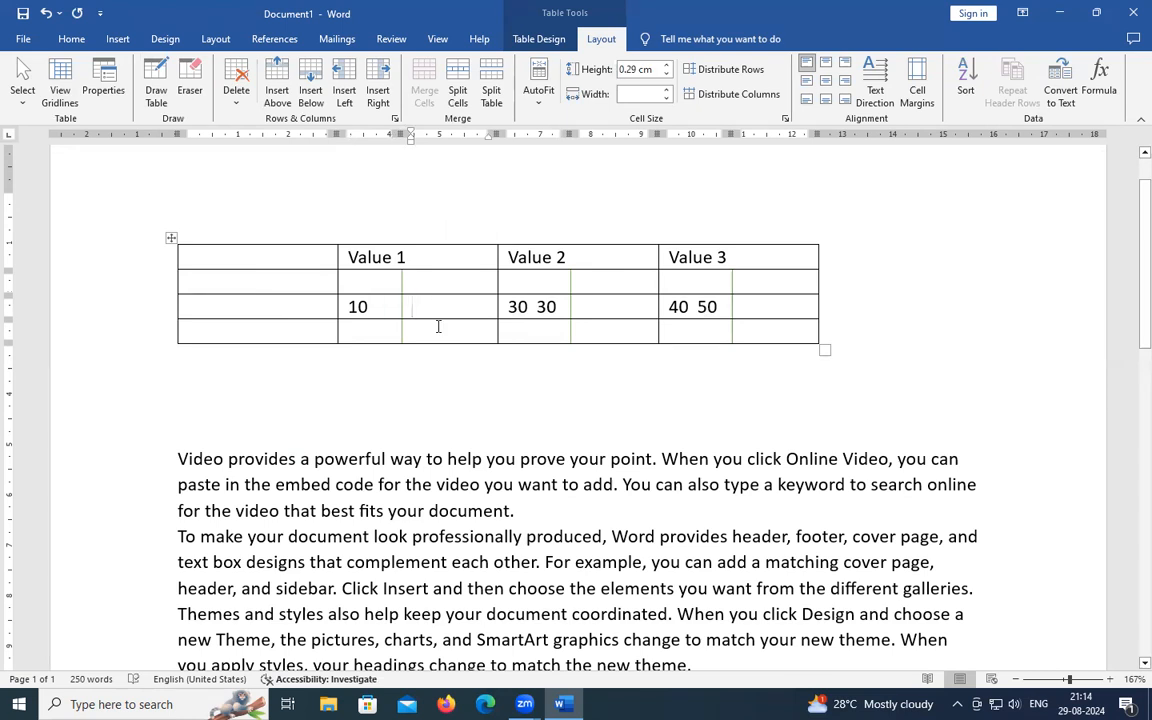
pyautogui.write('20')
# - Move the second 30 under Value 2 into the new cell beside the first 30
pyautogui.click(566, 309)
pyautogui.press('BackSpace')
pyautogui.press('BackSpace')
pyautogui.press('BackSpace')
pyautogui.click(598, 307)
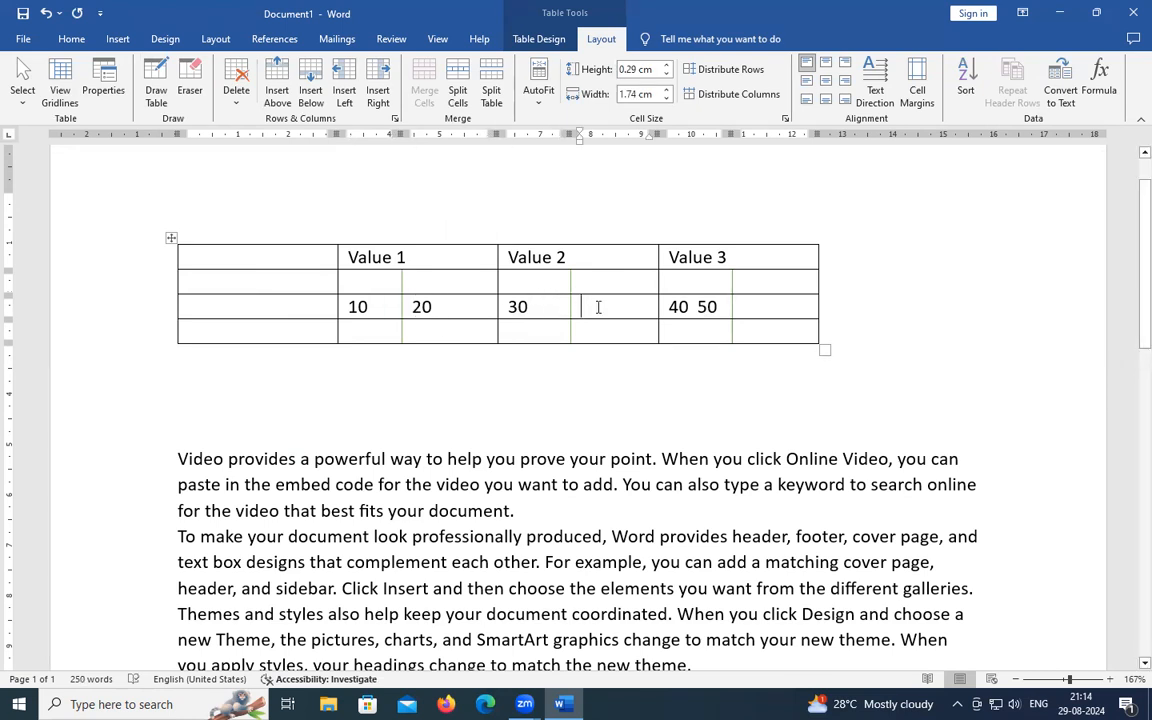
pyautogui.write('30')
# - Move the 50 under Value 3 into the new cell beside 40
pyautogui.click(722, 307)
pyautogui.press('BackSpace')
pyautogui.press('BackSpace')
pyautogui.click(757, 312)
pyautogui.write('50')
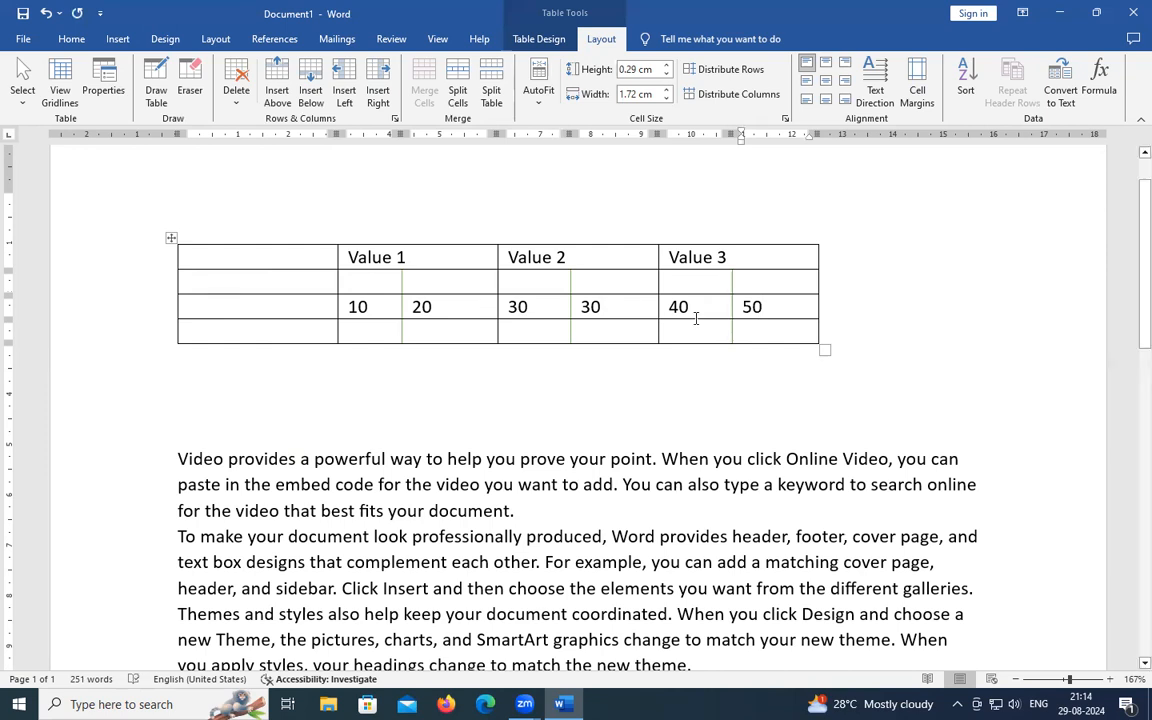
# - Enter the subheadings Min and Max in the second row's paired cells under Value 1, Value 2 and Value 3
pyautogui.click(383, 281)
pyautogui.write('Min')
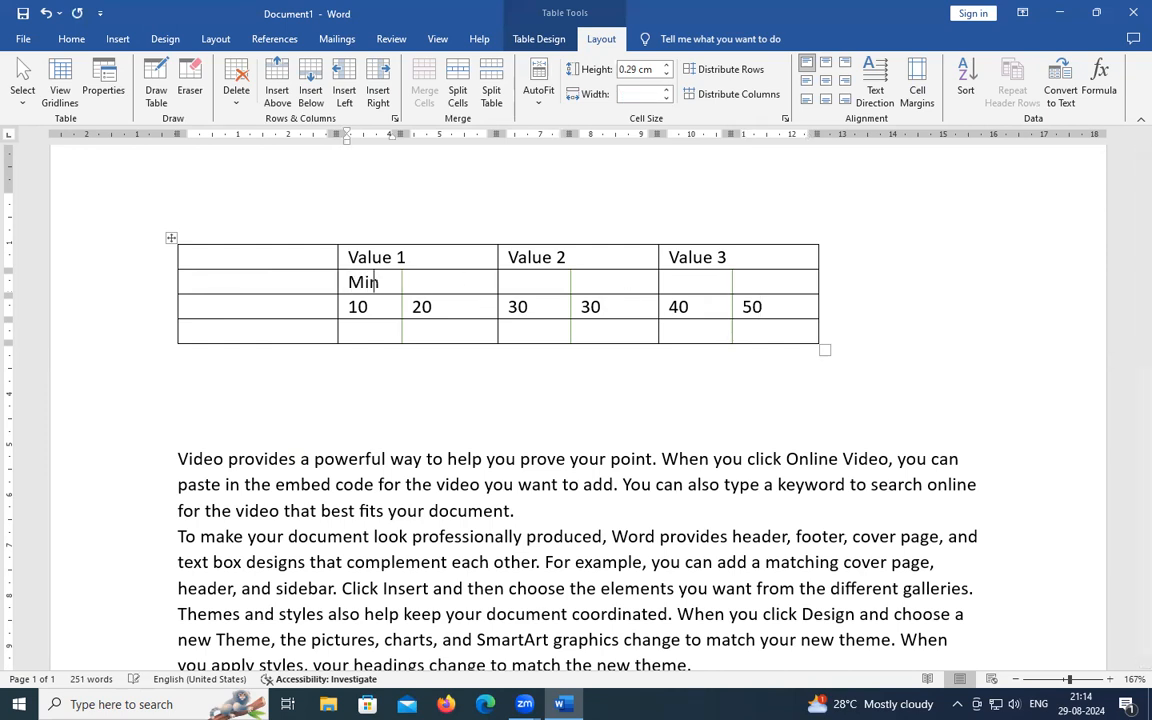
pyautogui.press('Tab')
pyautogui.write('Max')
pyautogui.press('Tab')
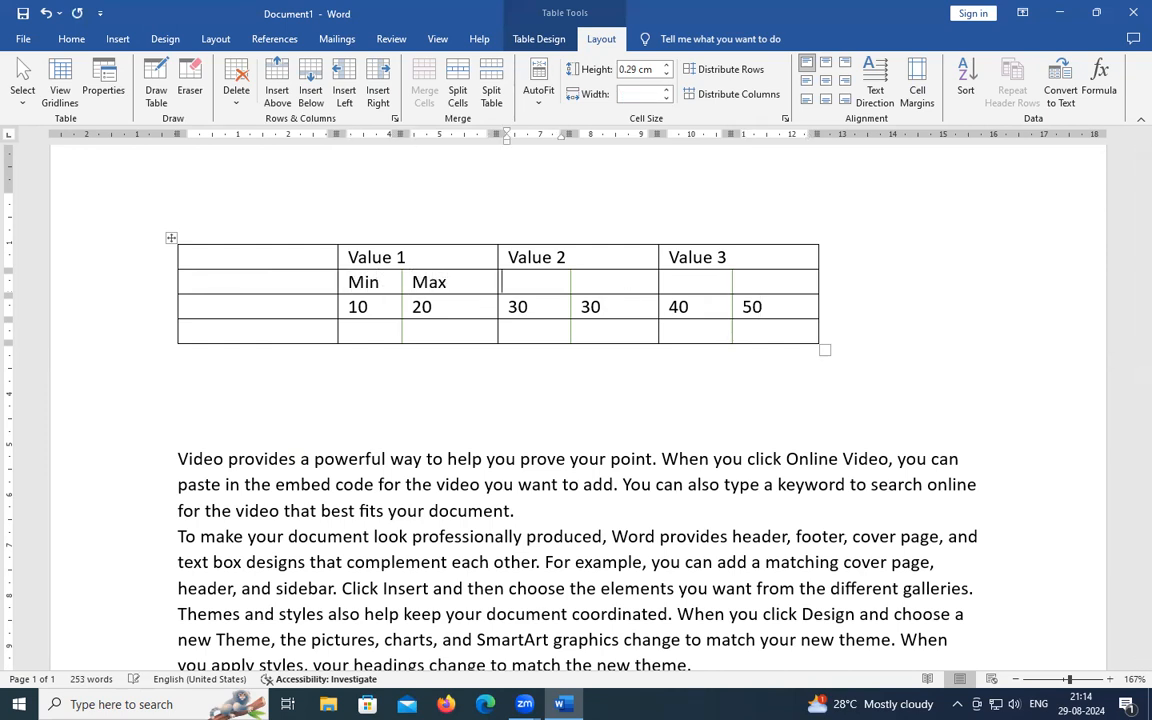
pyautogui.write('Min')
pyautogui.press('Tab')
pyautogui.write('Ma')
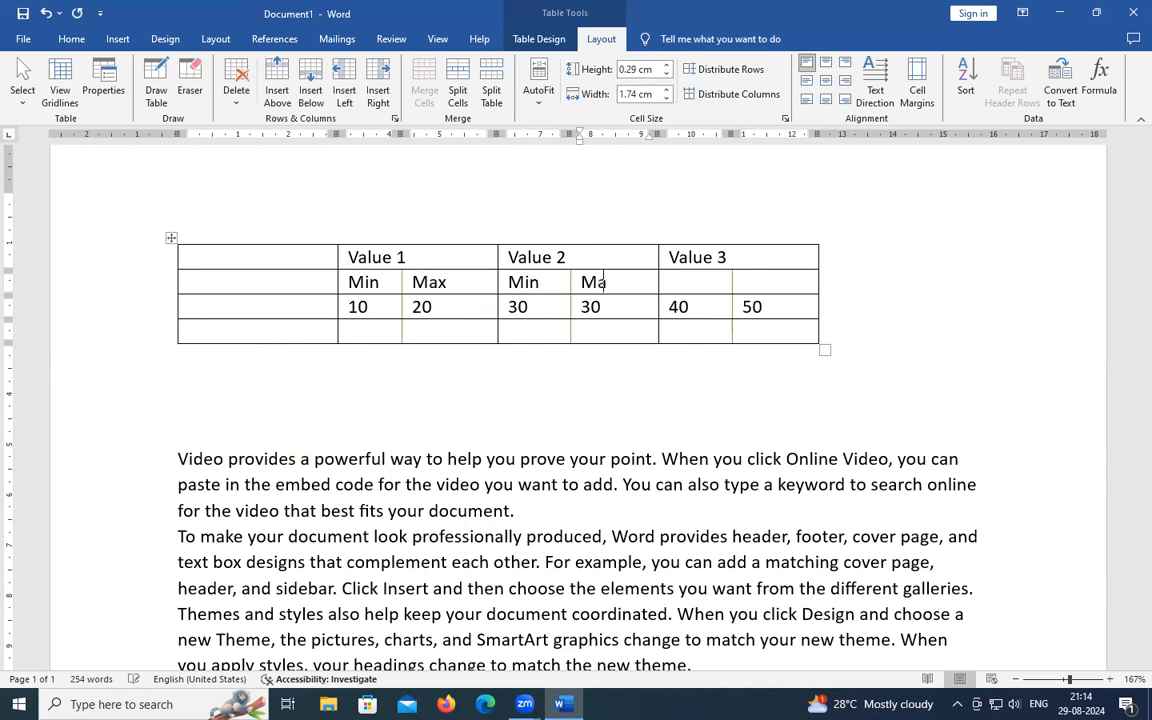
pyautogui.write('x')
pyautogui.press('Tab')
pyautogui.write('Min')
pyautogui.press('Tab')
pyautogui.write('Max')
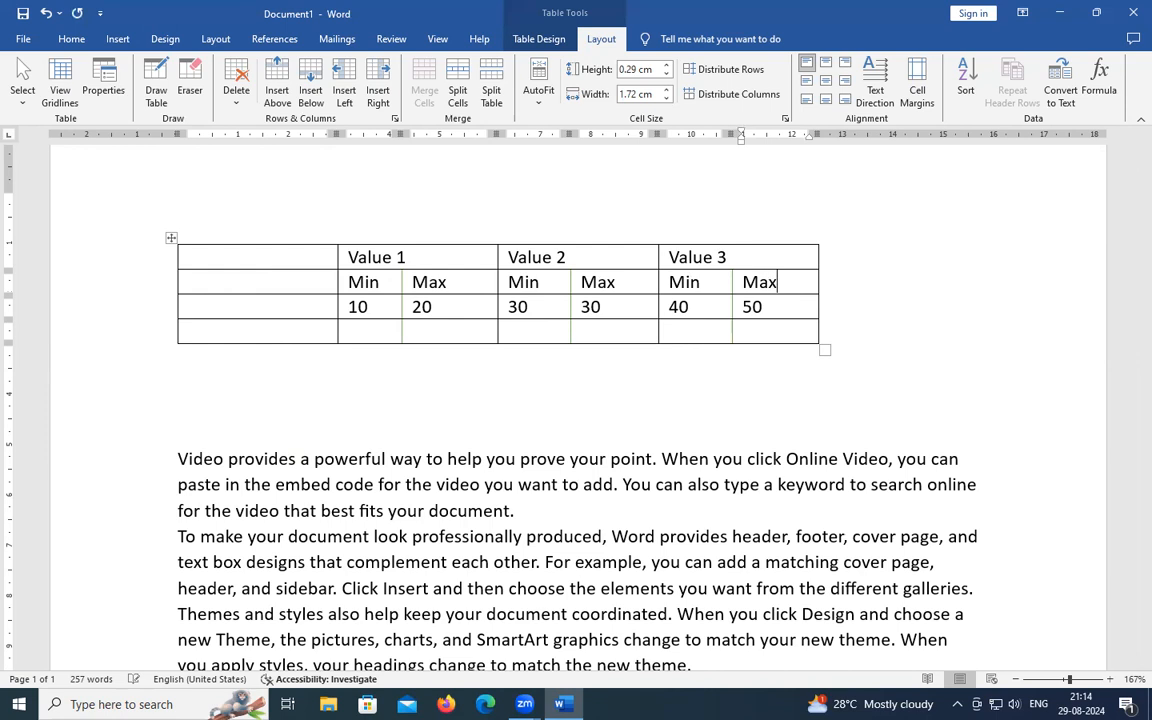
# - Merge the first column's cells in the top two rows and enter "S.No" in the merged cell
pyautogui.moveTo(247, 258); pyautogui.dragTo(238, 289)
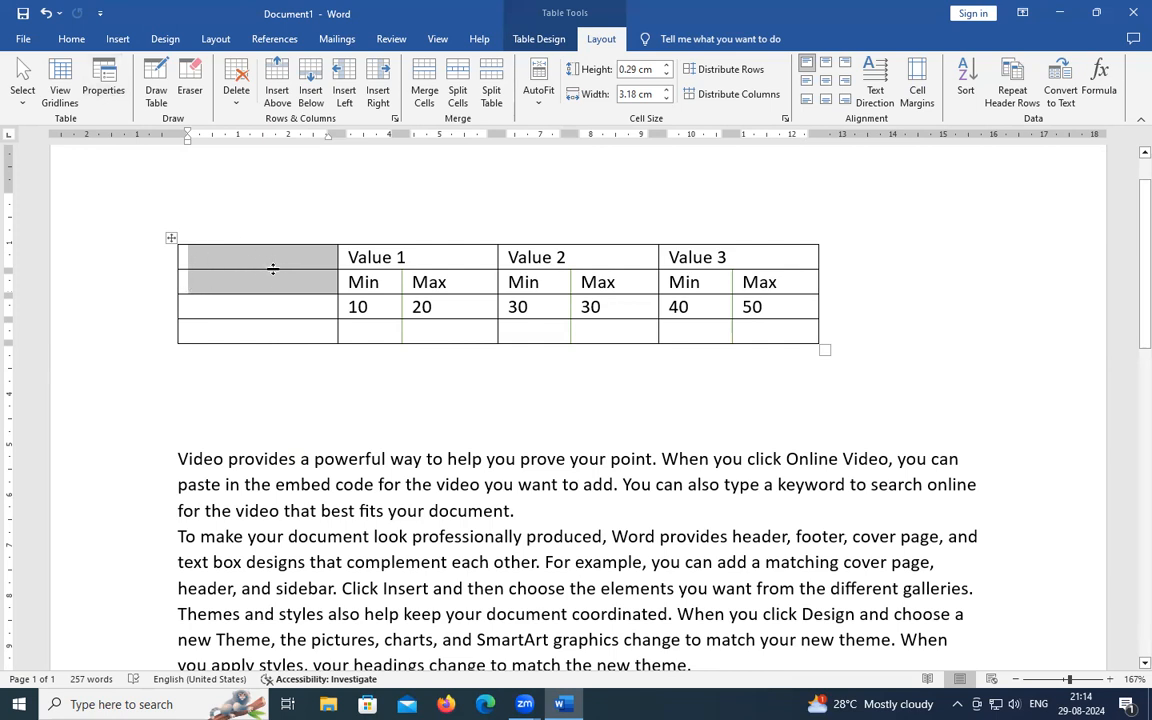
pyautogui.click(423, 97)
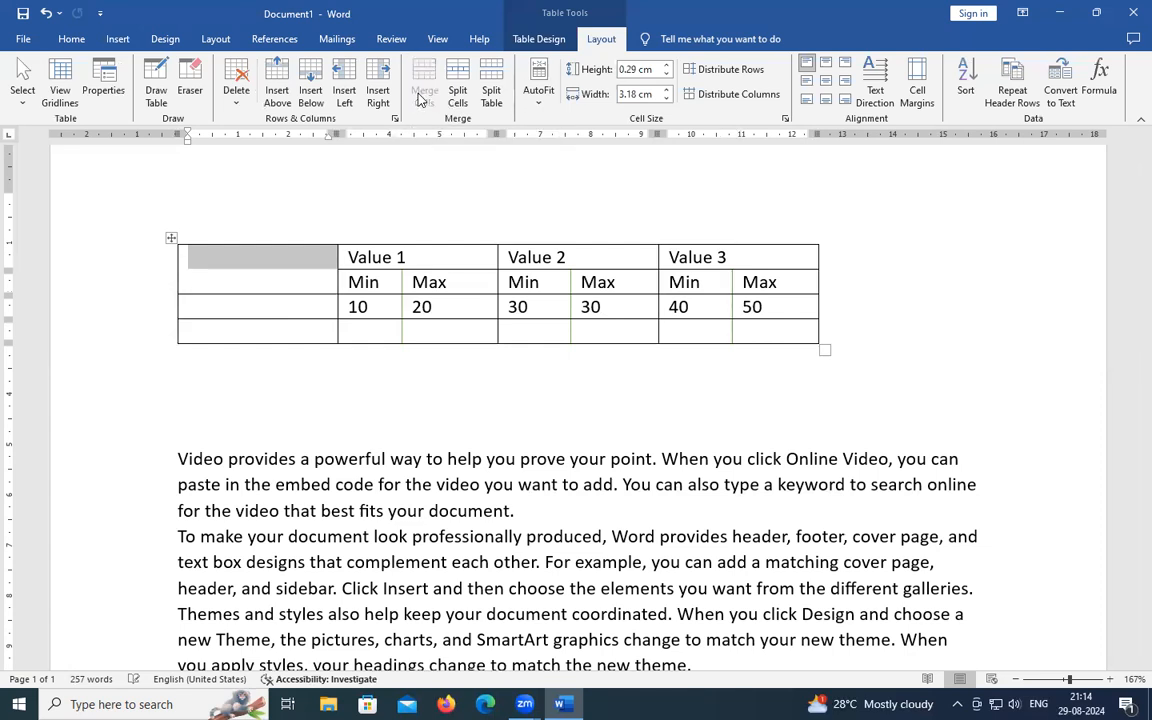
pyautogui.click(274, 278)
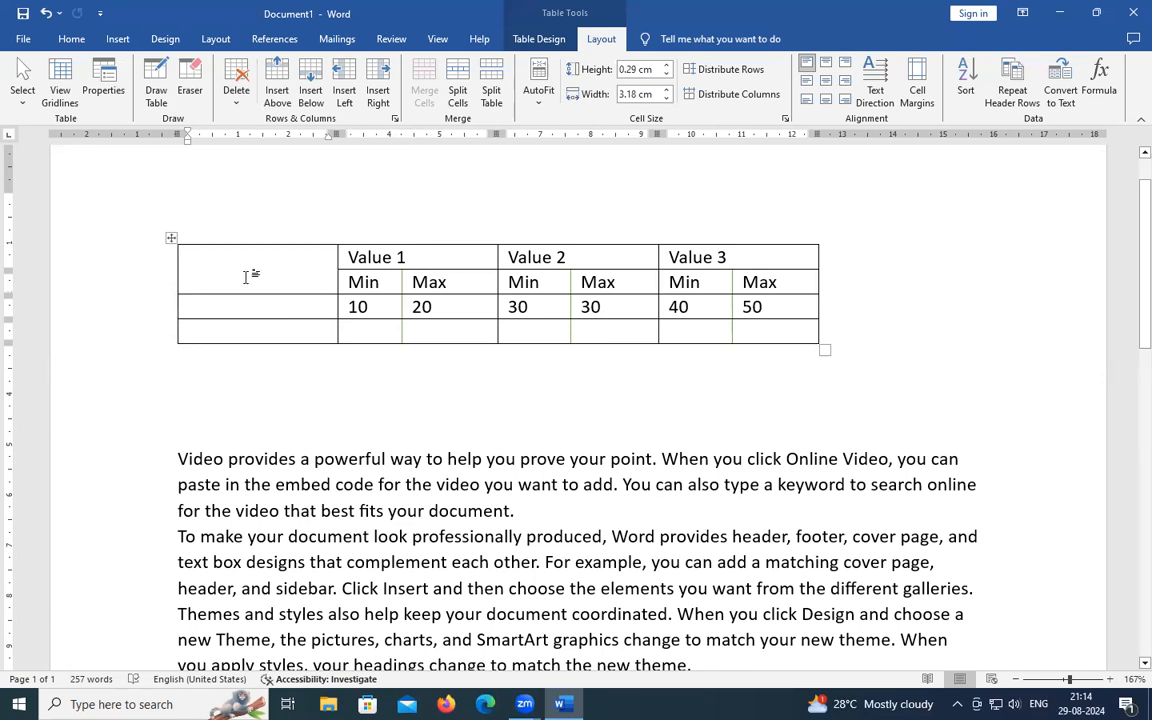
pyautogui.write('S.No')
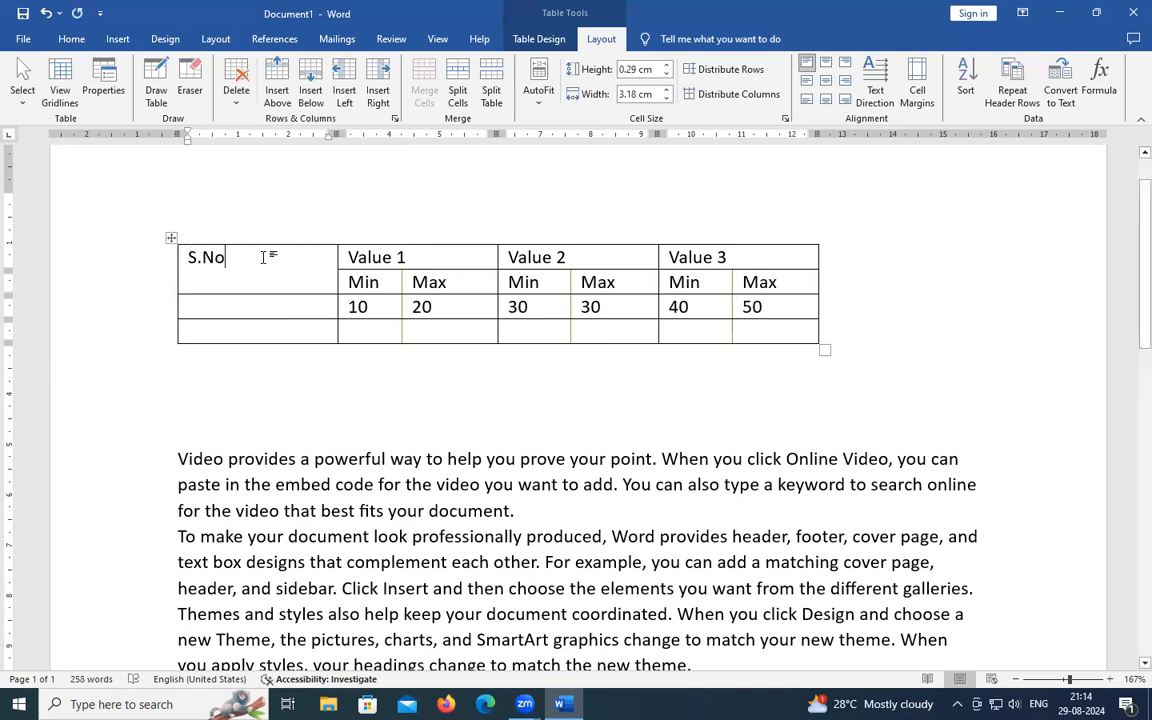
# - Centre the S.No text horizontally in its merged cell
pyautogui.moveTo(275, 258); pyautogui.dragTo(152, 242)
pyautogui.moveTo(241, 265); pyautogui.dragTo(188, 261)
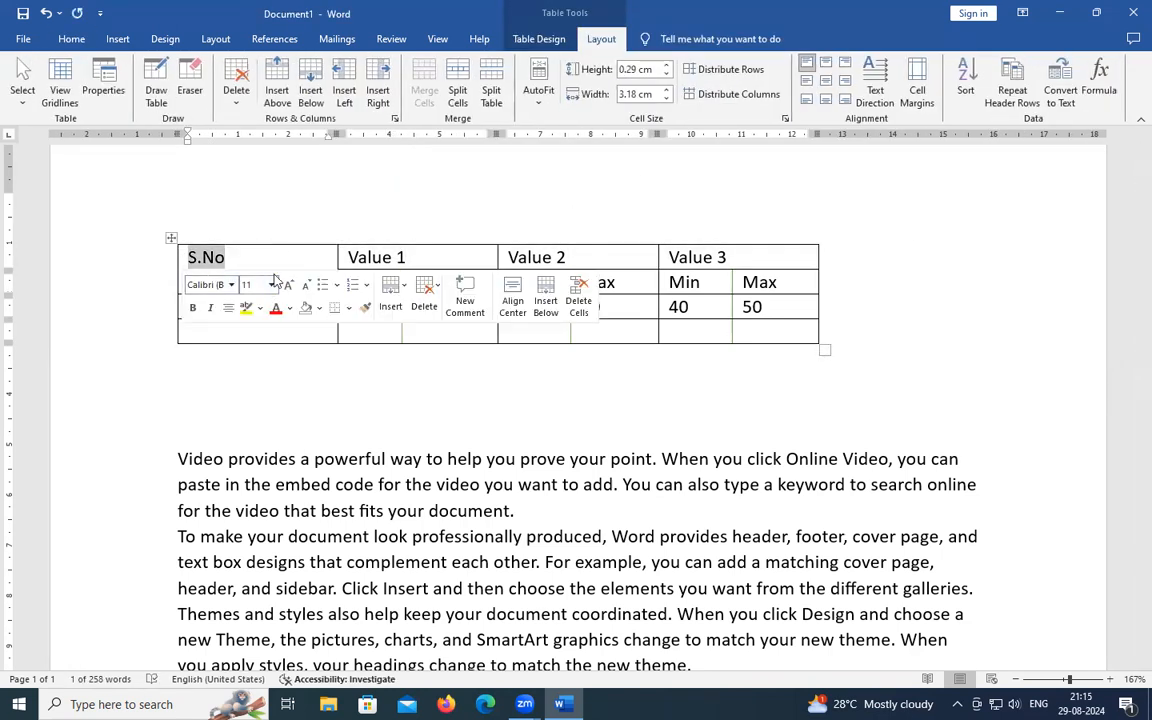
pyautogui.click(227, 309)
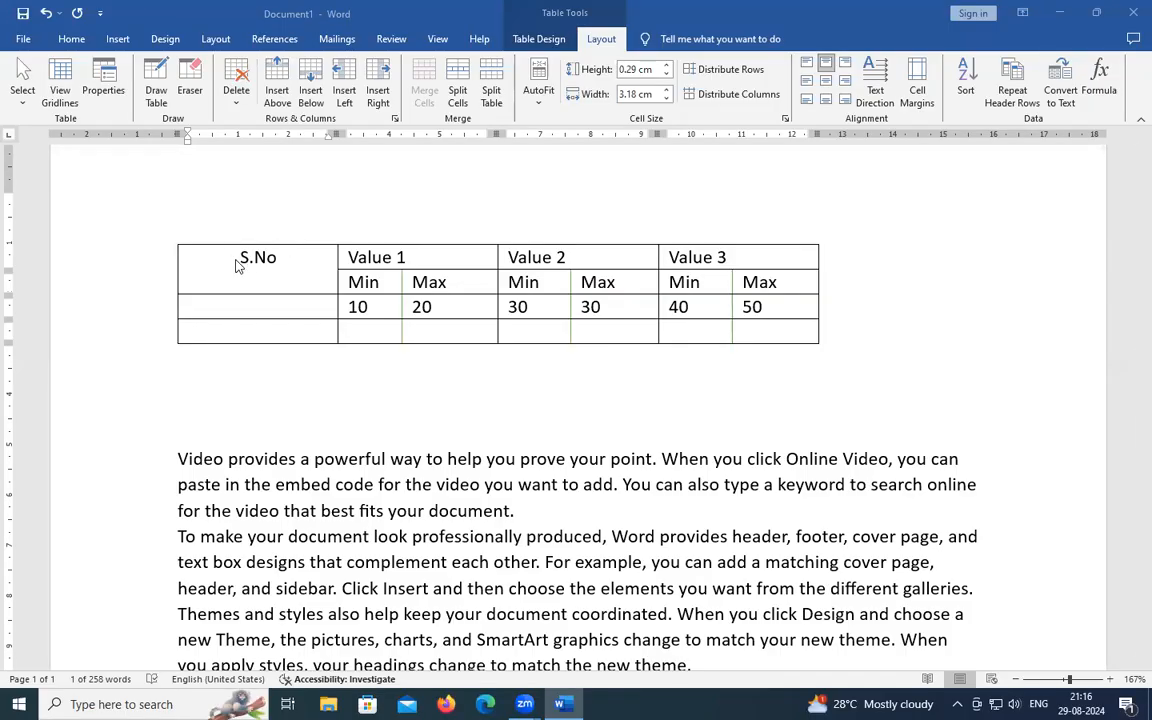
pyautogui.doubleClick(240, 260)
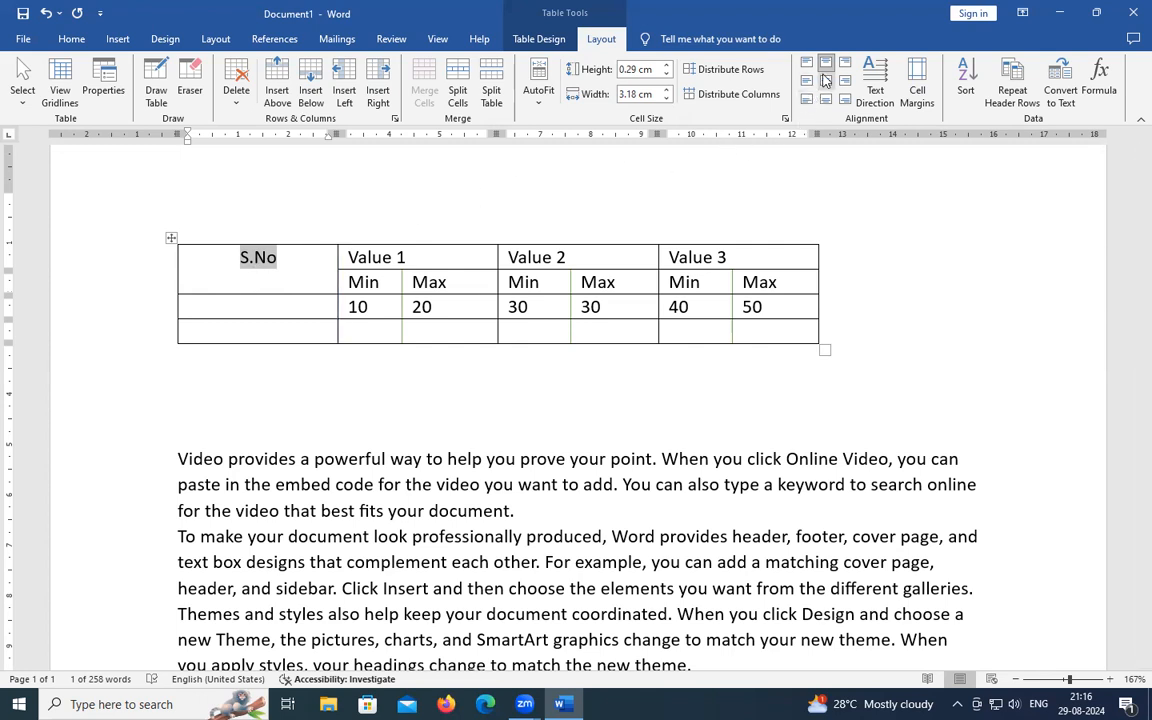
pyautogui.click(716, 170)
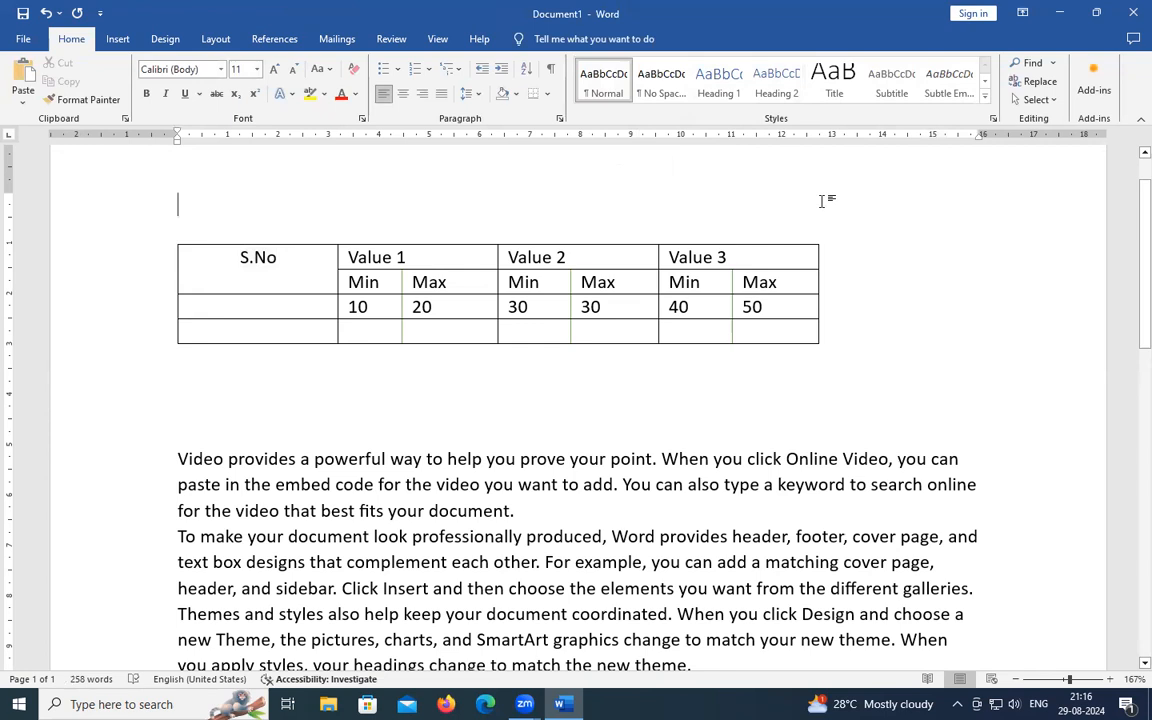
pyautogui.click(608, 286)
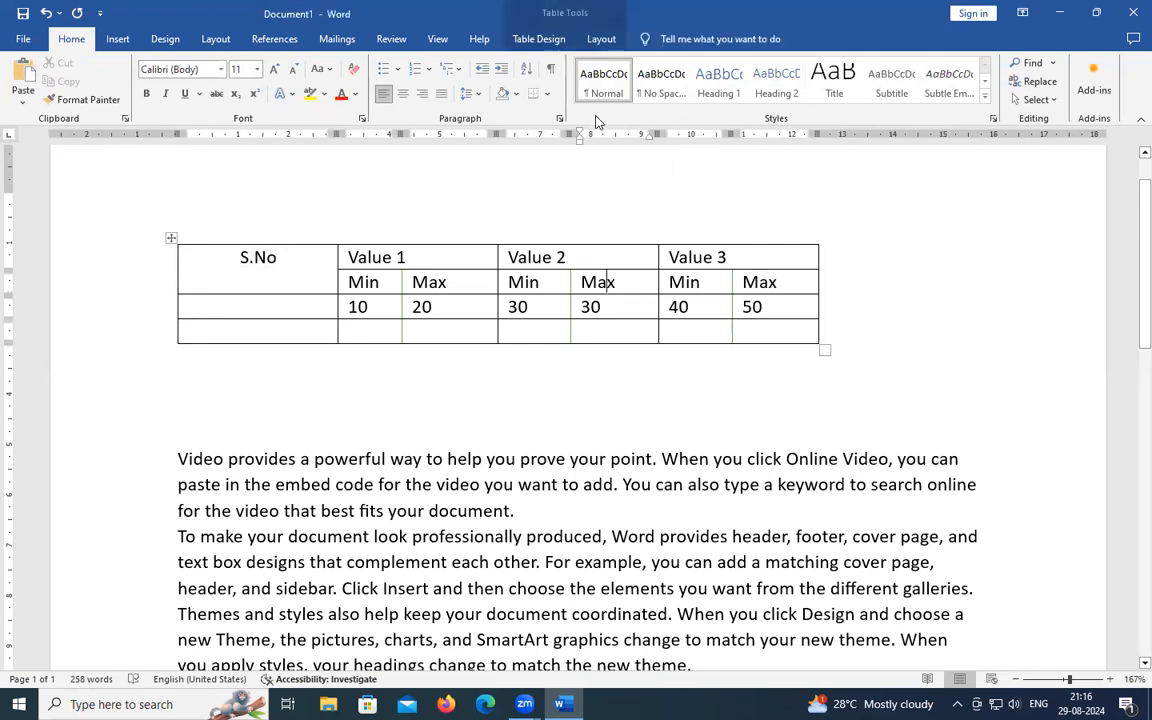
pyautogui.click(860, 93)
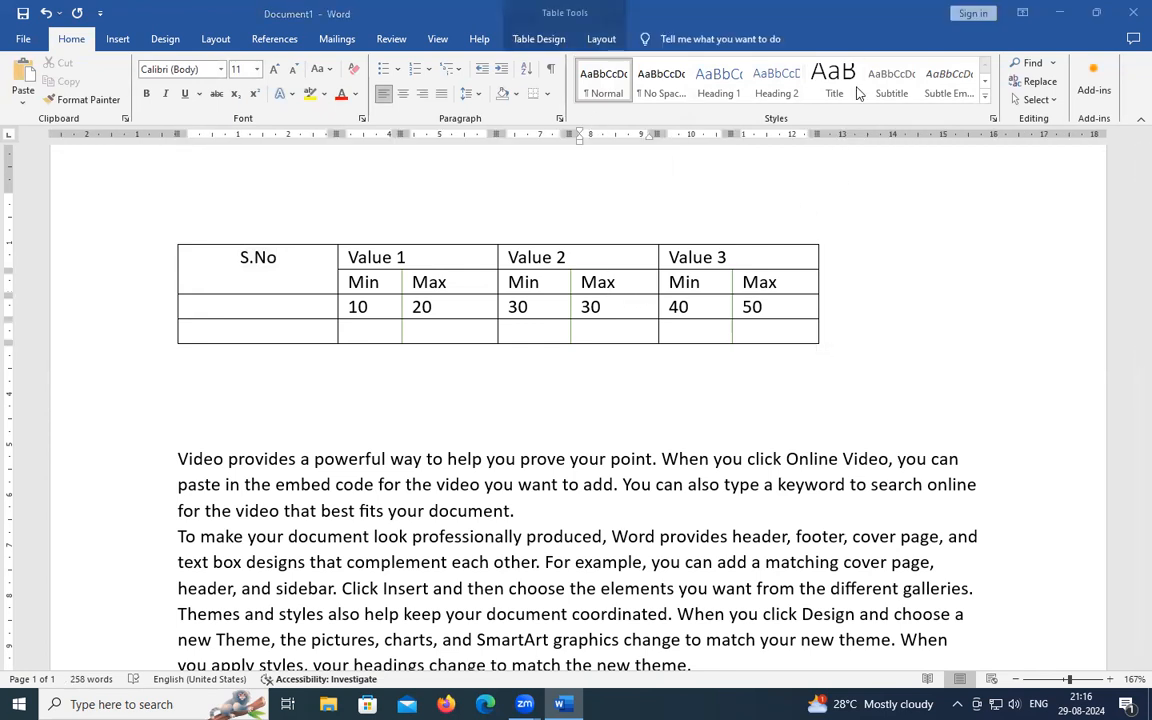
# - Align the S.No text to the centre of its merged cell, both horizontally and vertically
pyautogui.click(314, 267)
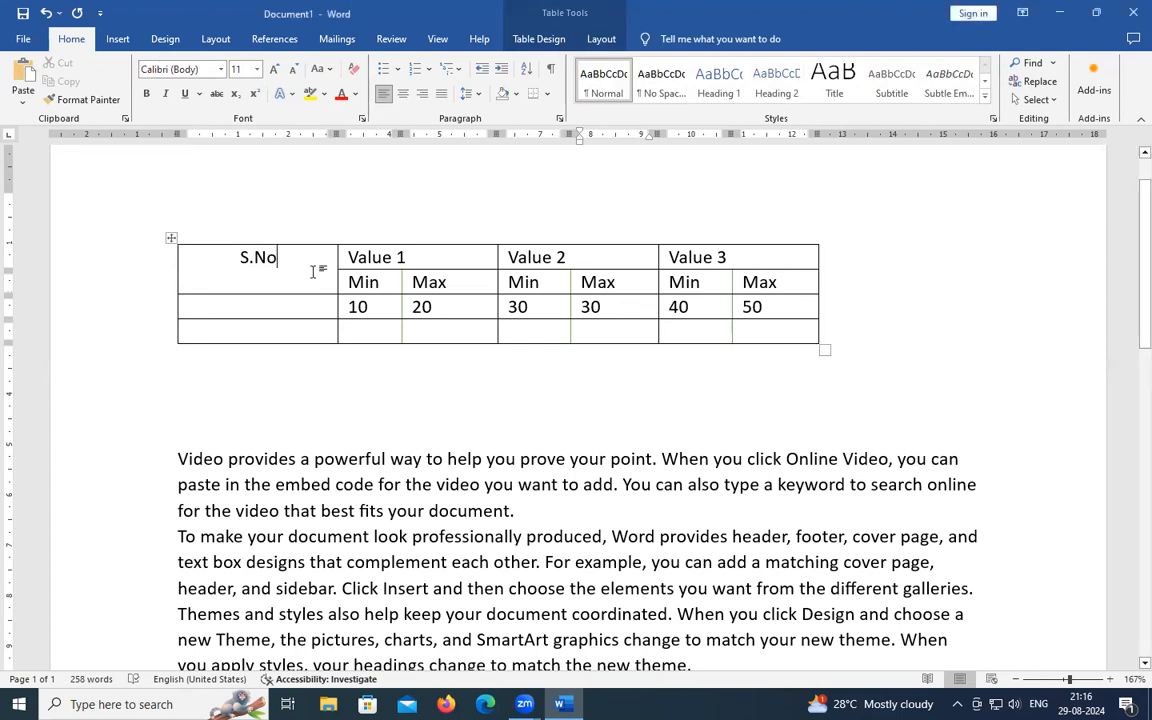
pyautogui.click(604, 40)
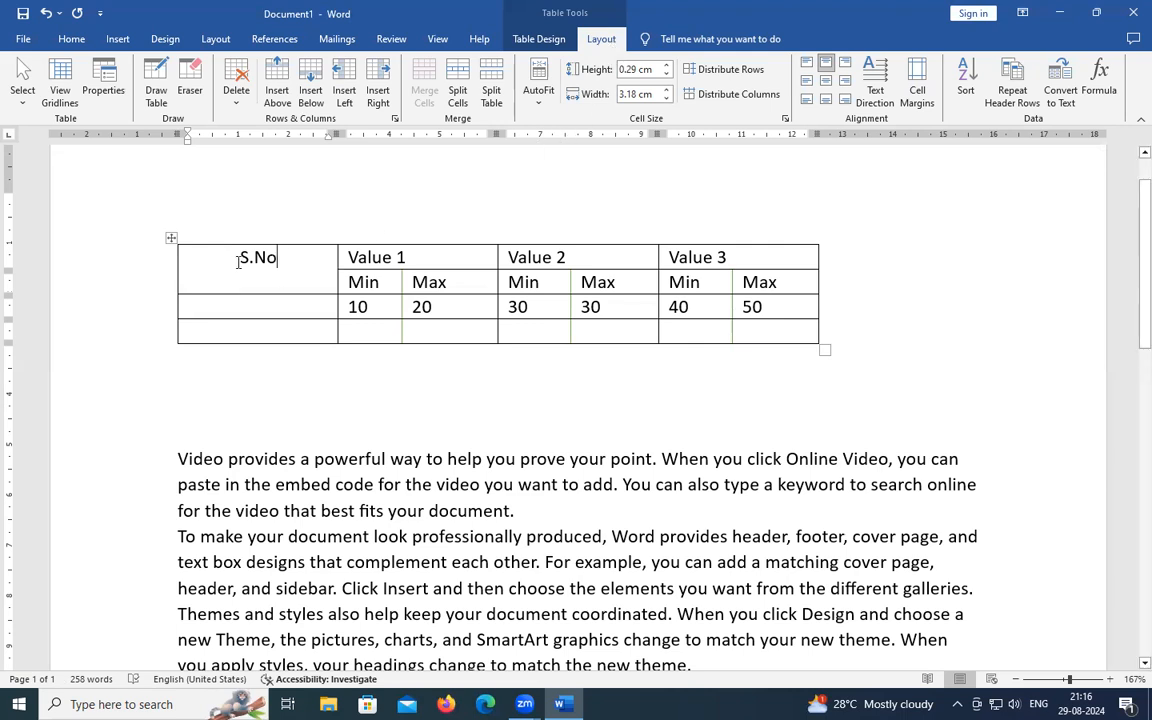
pyautogui.moveTo(239, 257); pyautogui.dragTo(276, 257)
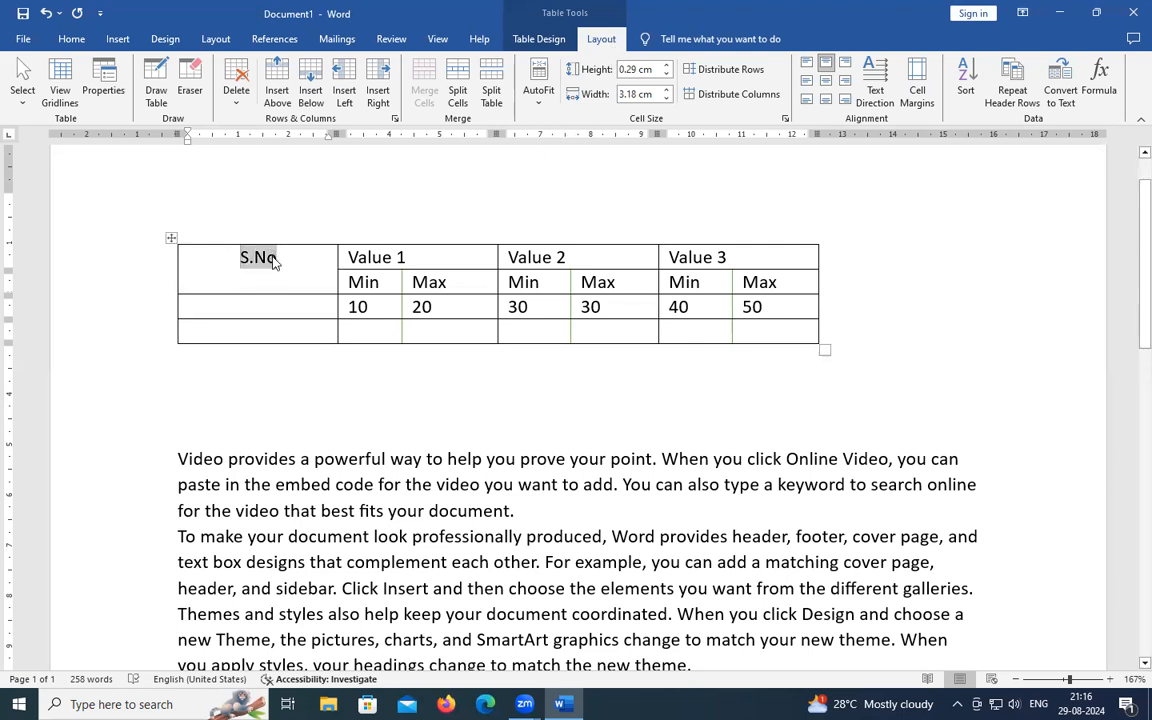
pyautogui.click(827, 66)
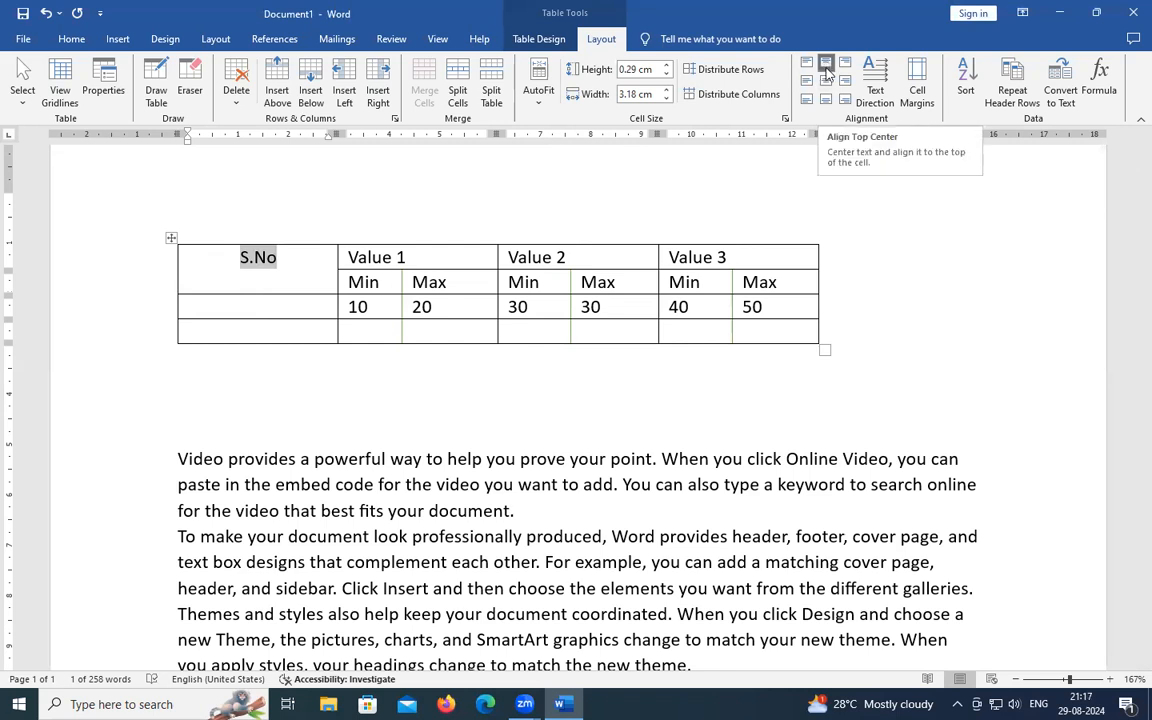
pyautogui.click(826, 84)
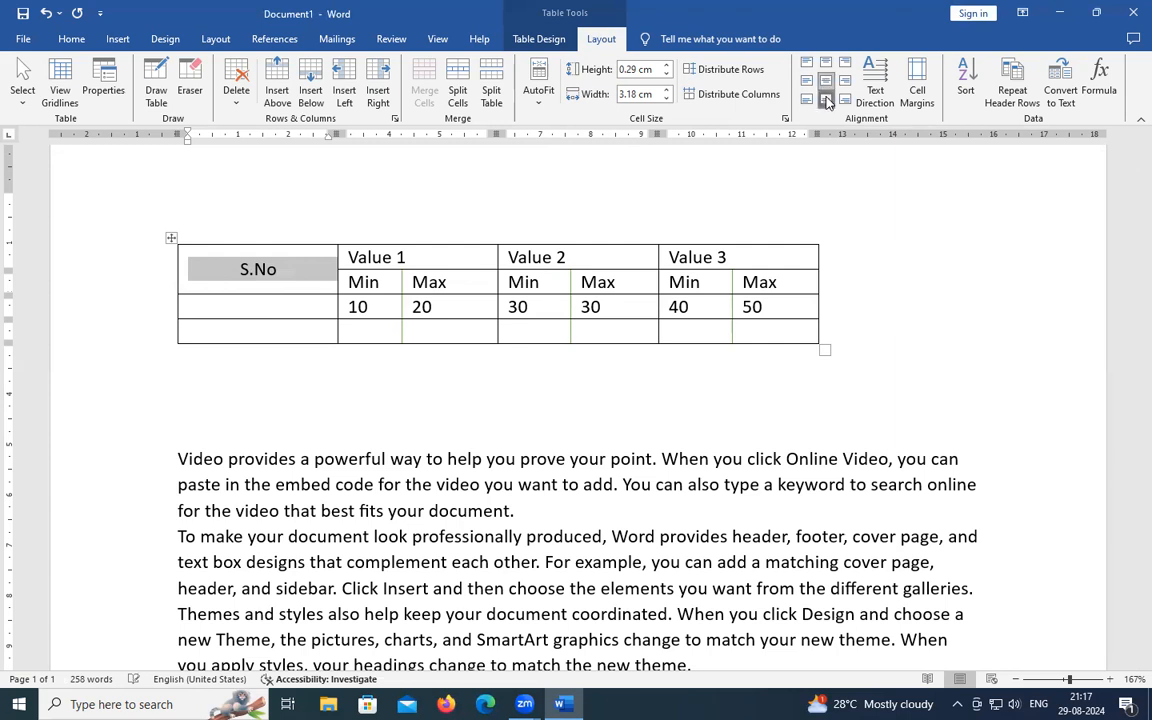
# - Try bottom-centre, bottom-left and bottom-right alignment on the S.No cell, ending with it centred both ways
pyautogui.click(827, 101)
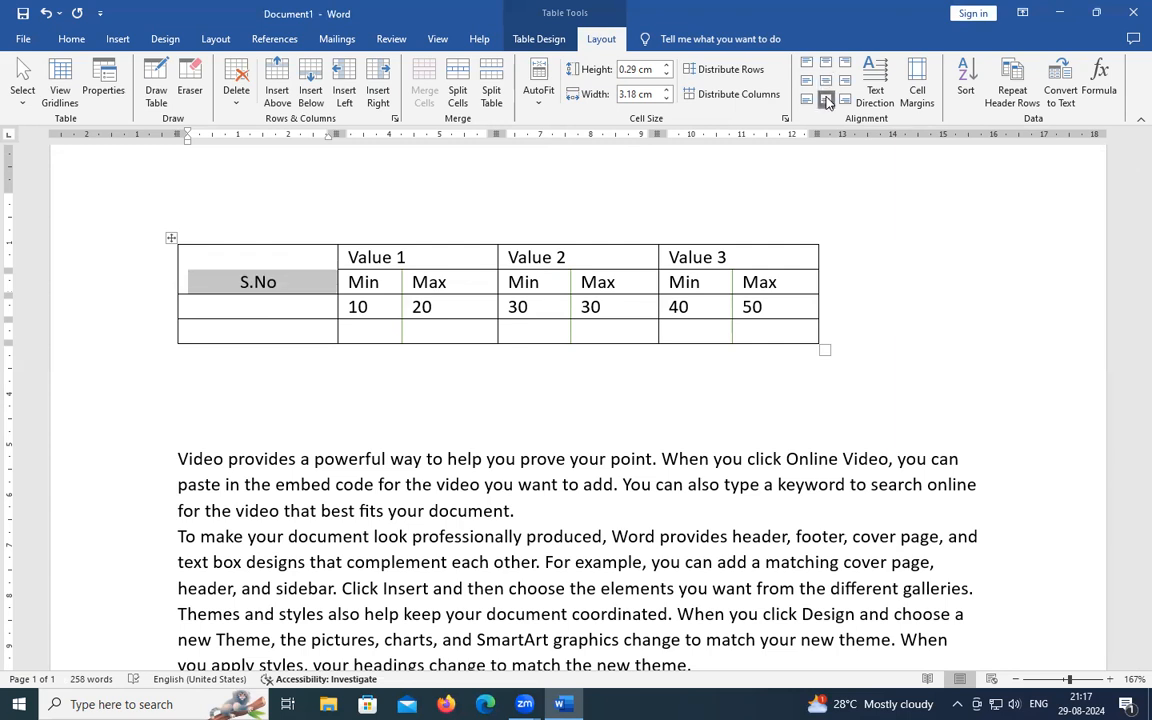
pyautogui.click(810, 101)
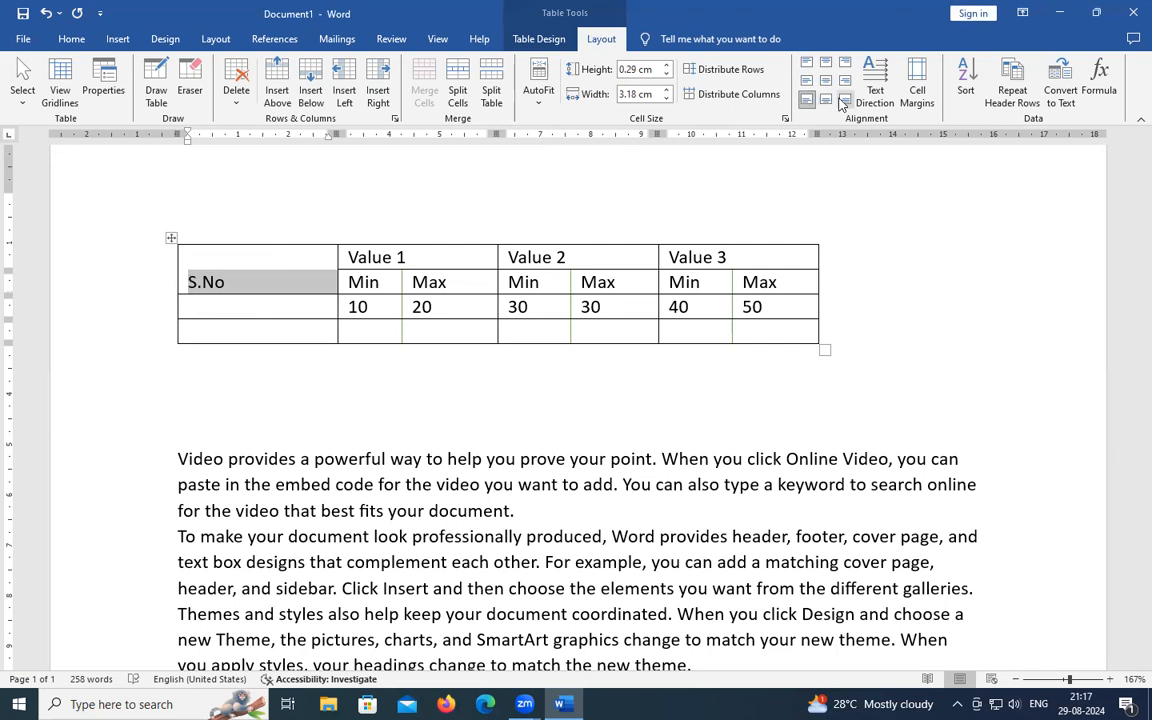
pyautogui.click(845, 100)
pyautogui.click(826, 84)
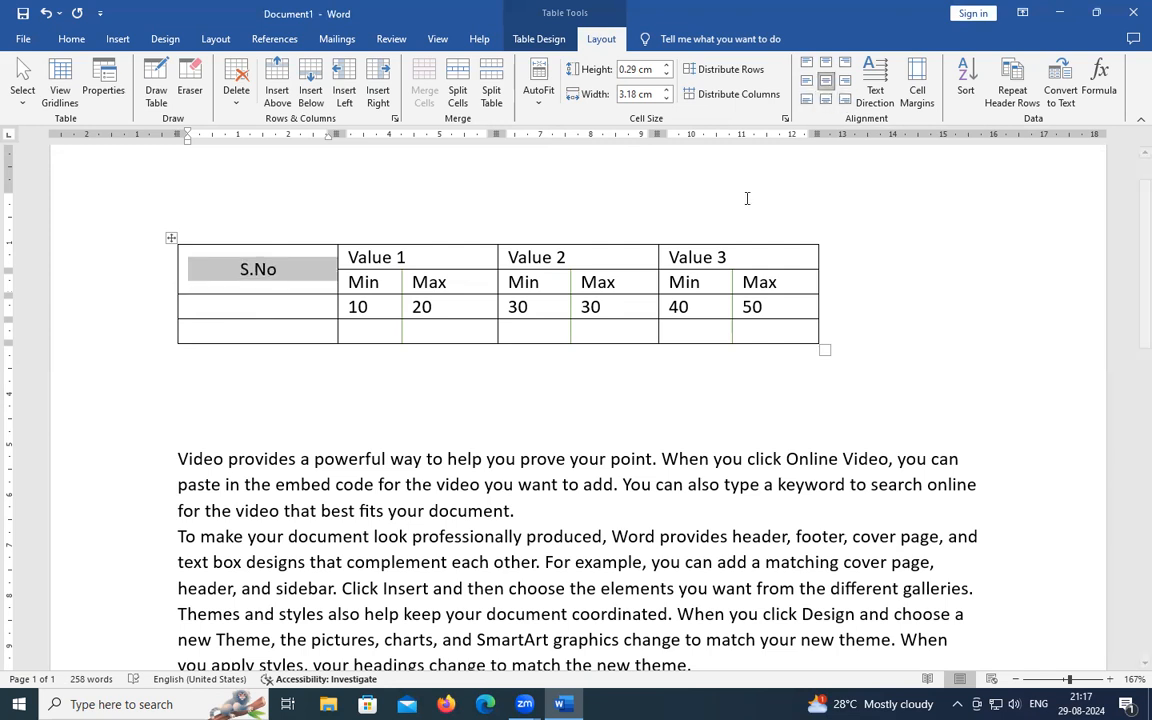
# - Centre the text horizontally and vertically in the Value 1 to Value 3 headings and their Min and Max subheading cells
pyautogui.click(347, 258)
pyautogui.moveTo(461, 267); pyautogui.dragTo(730, 285)
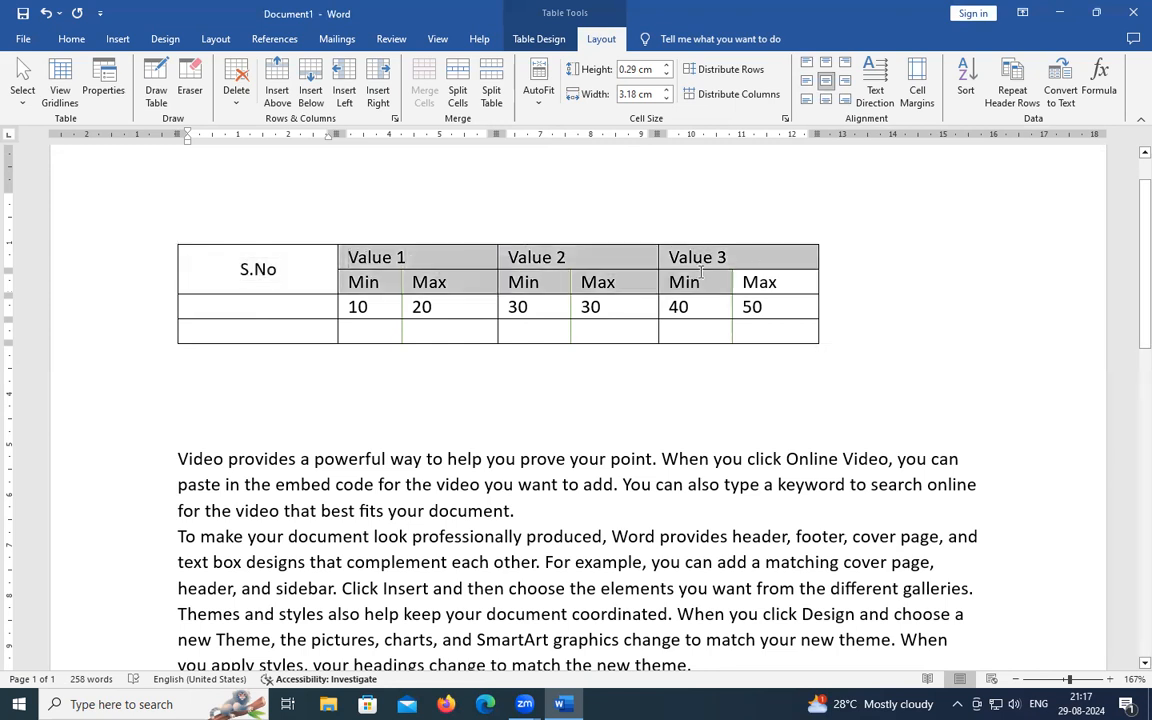
pyautogui.click(826, 84)
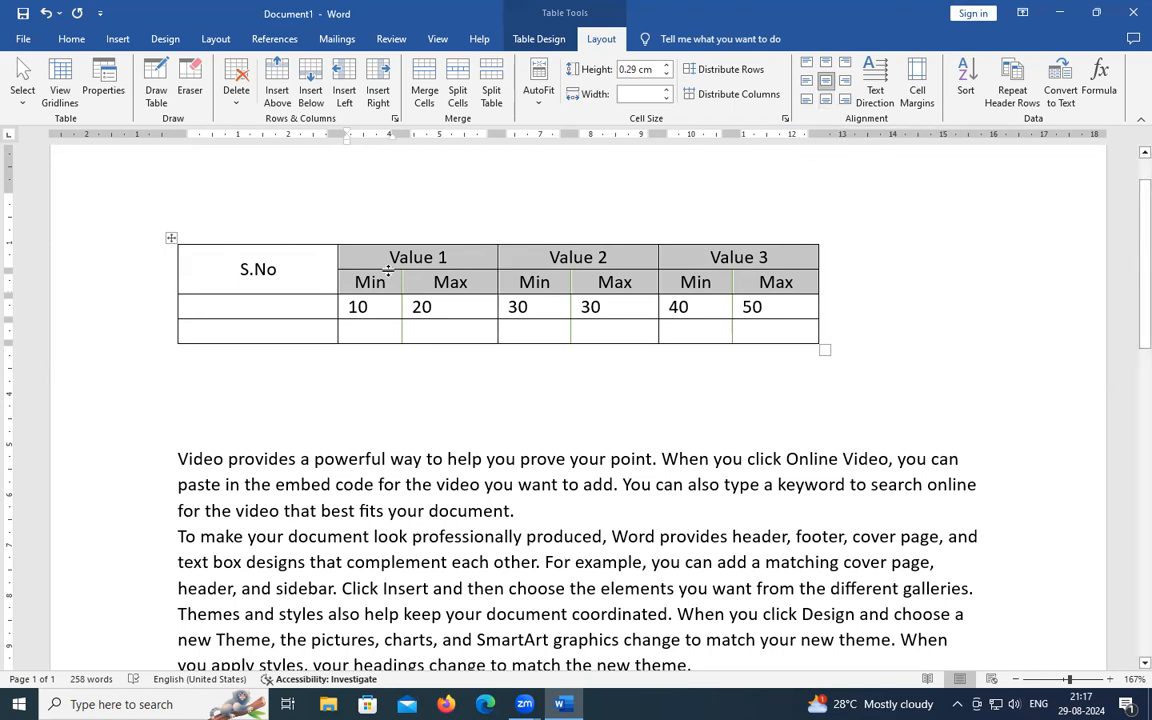
# - Centre the numbers and empty cells in the two rows beneath the Min and Max subheadings of Value 1 to Value 3
pyautogui.click(462, 305)
pyautogui.moveTo(352, 257); pyautogui.dragTo(758, 330)
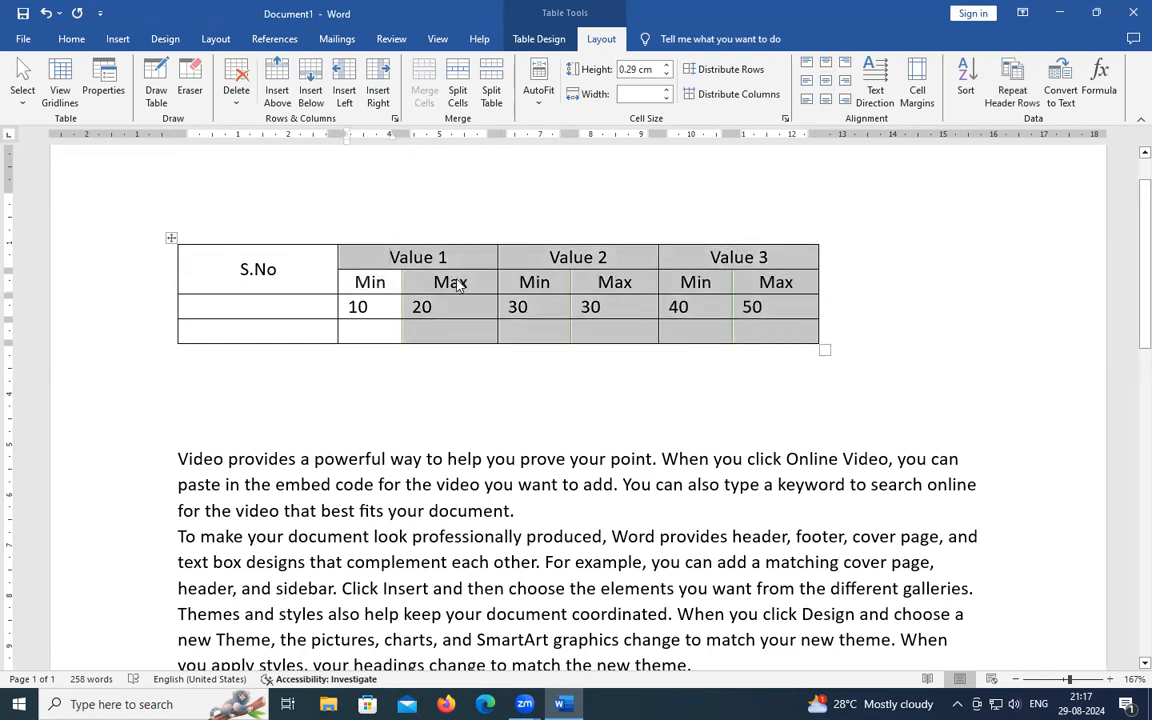
pyautogui.click(825, 82)
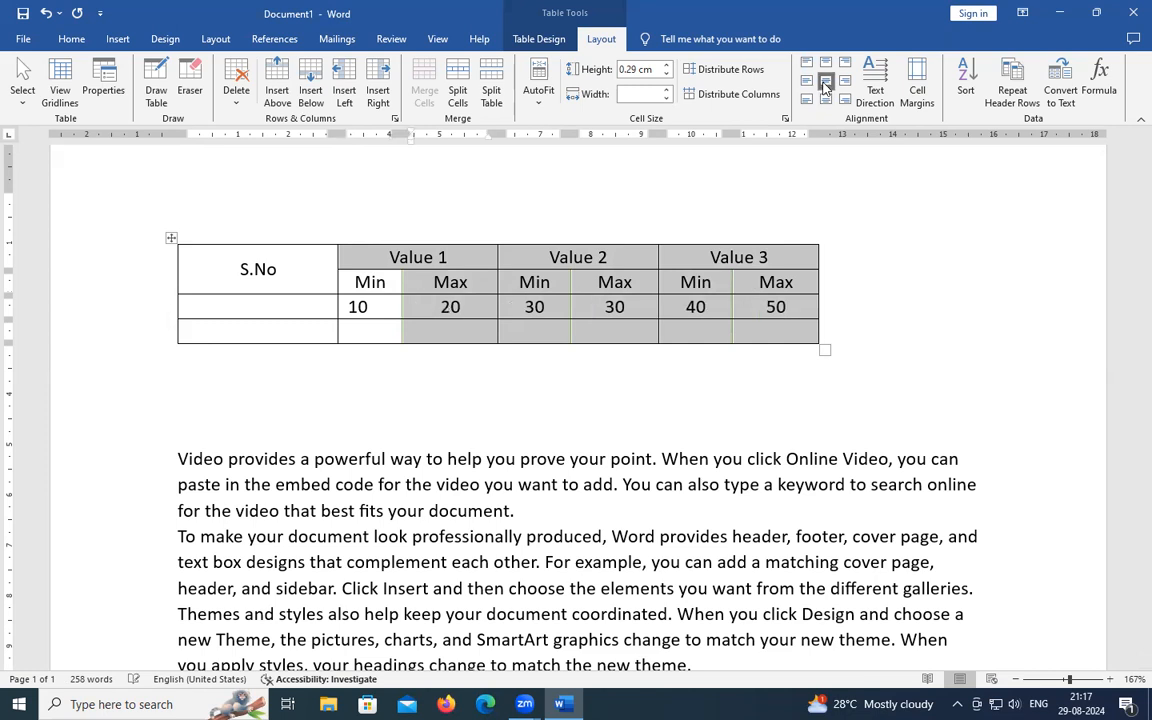
pyautogui.click(561, 284)
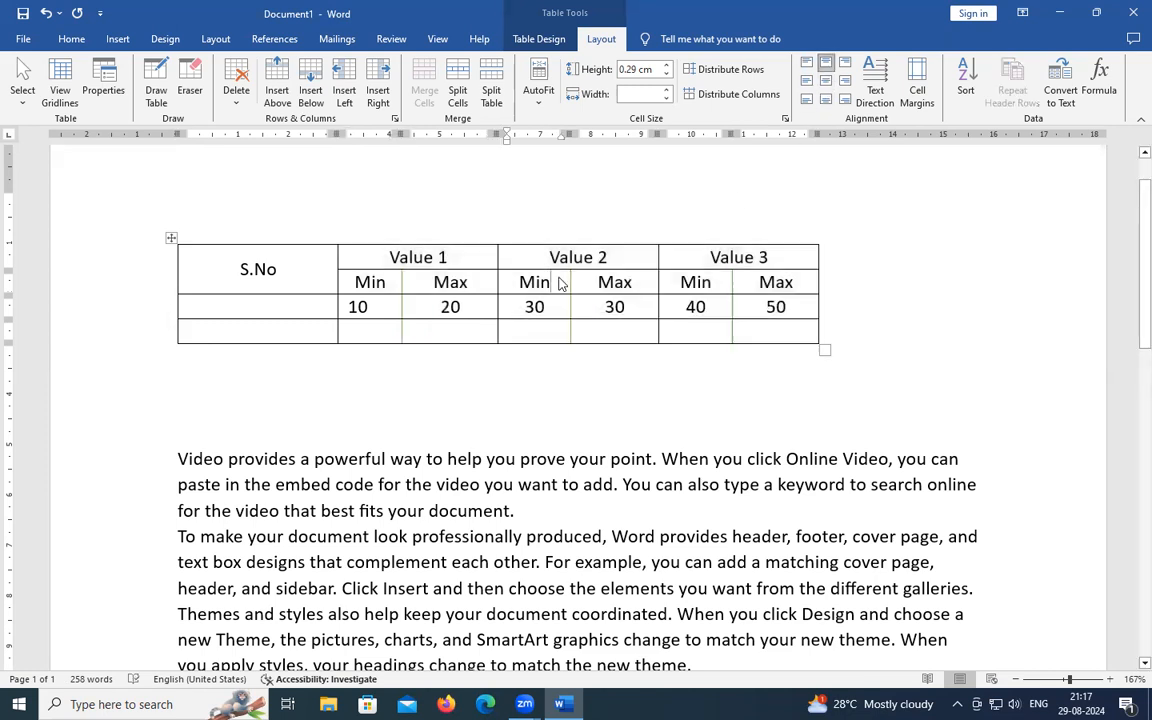
pyautogui.moveTo(352, 288); pyautogui.dragTo(776, 331)
pyautogui.click(828, 68)
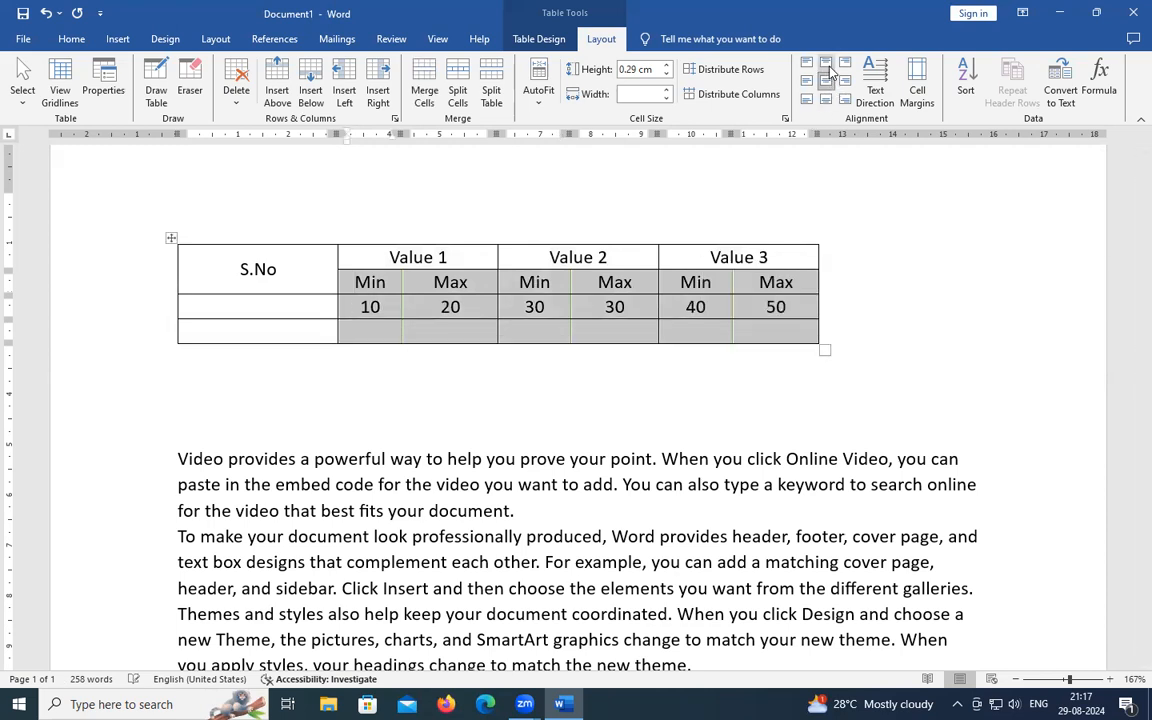
pyautogui.click(622, 288)
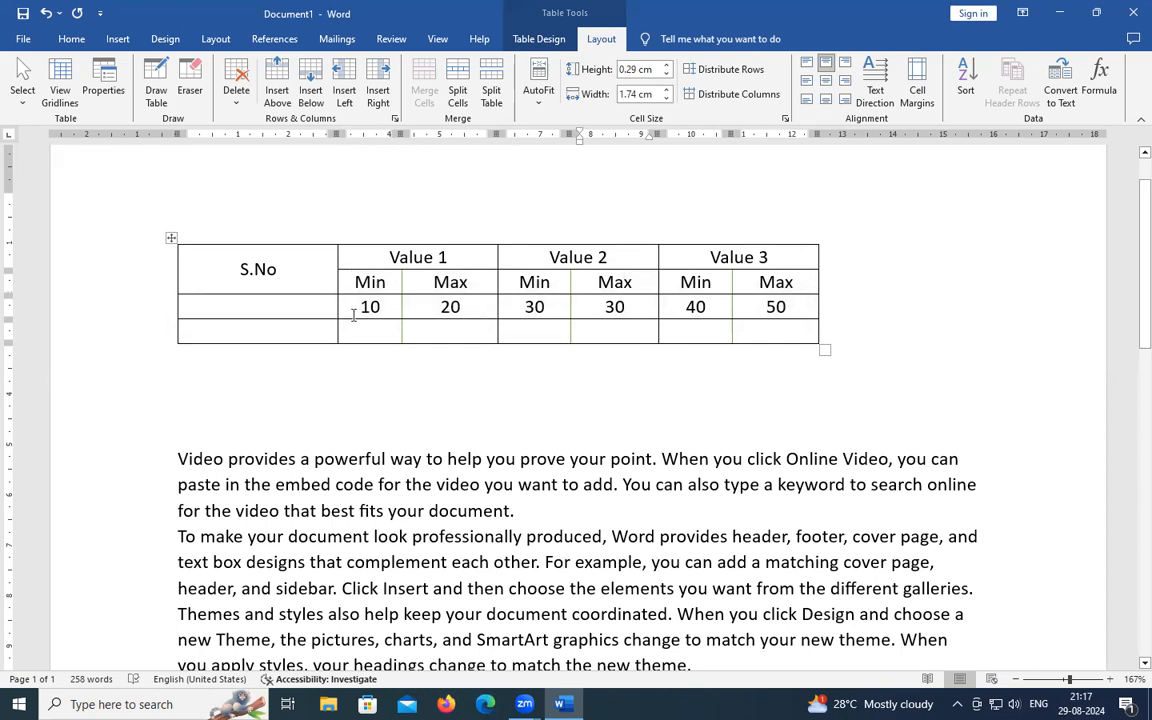
# - Insert a new column to the right of the Value 3 column
pyautogui.rightClick(808, 241)
pyautogui.moveTo(855, 366)
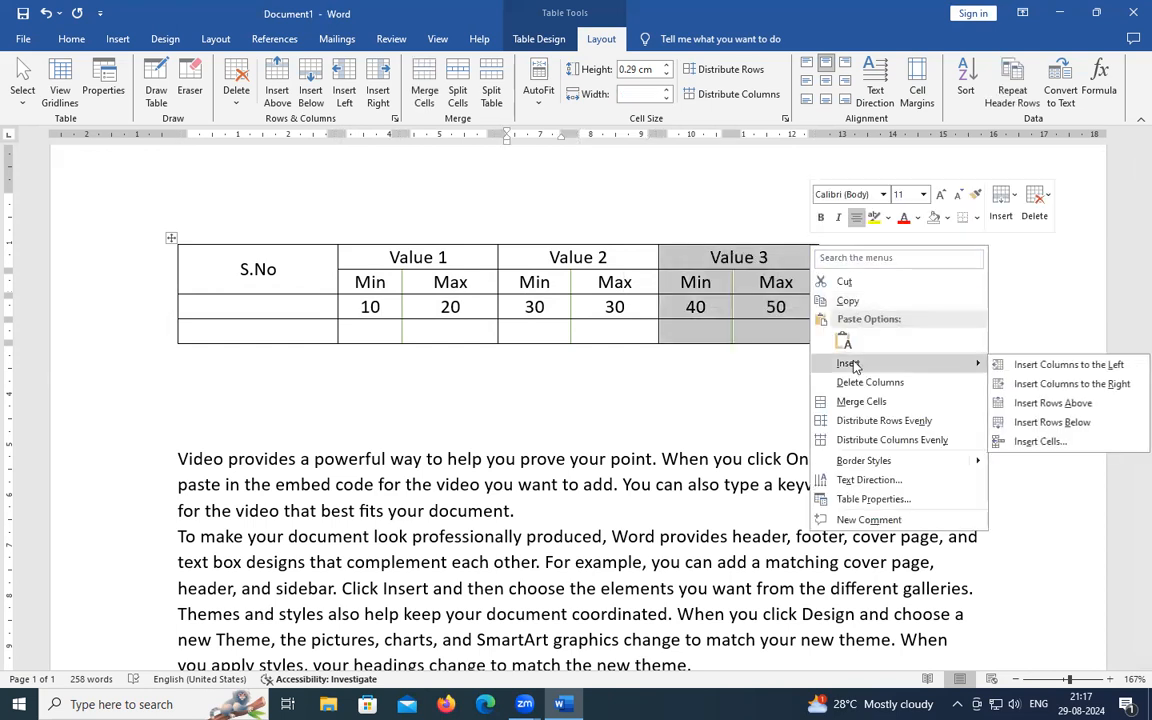
pyautogui.click(1030, 383)
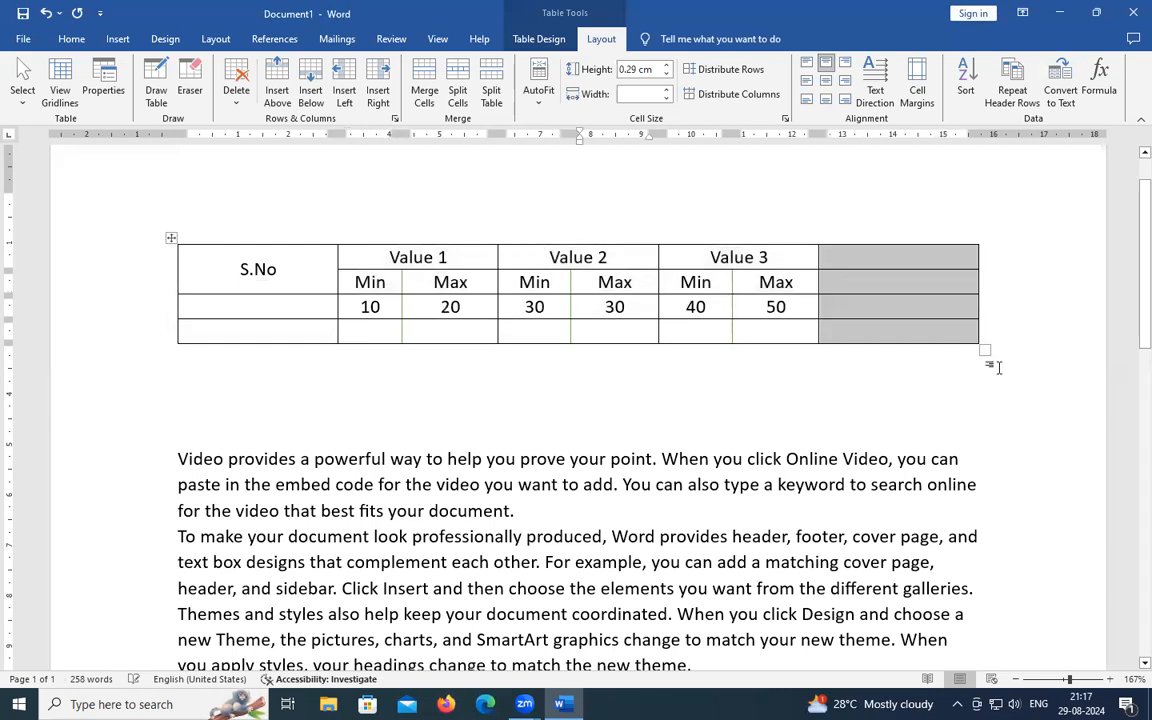
# - Split the new column's three cells below its header cell into 2 columns and 3 rows, merging the cells before the split
pyautogui.click(901, 275)
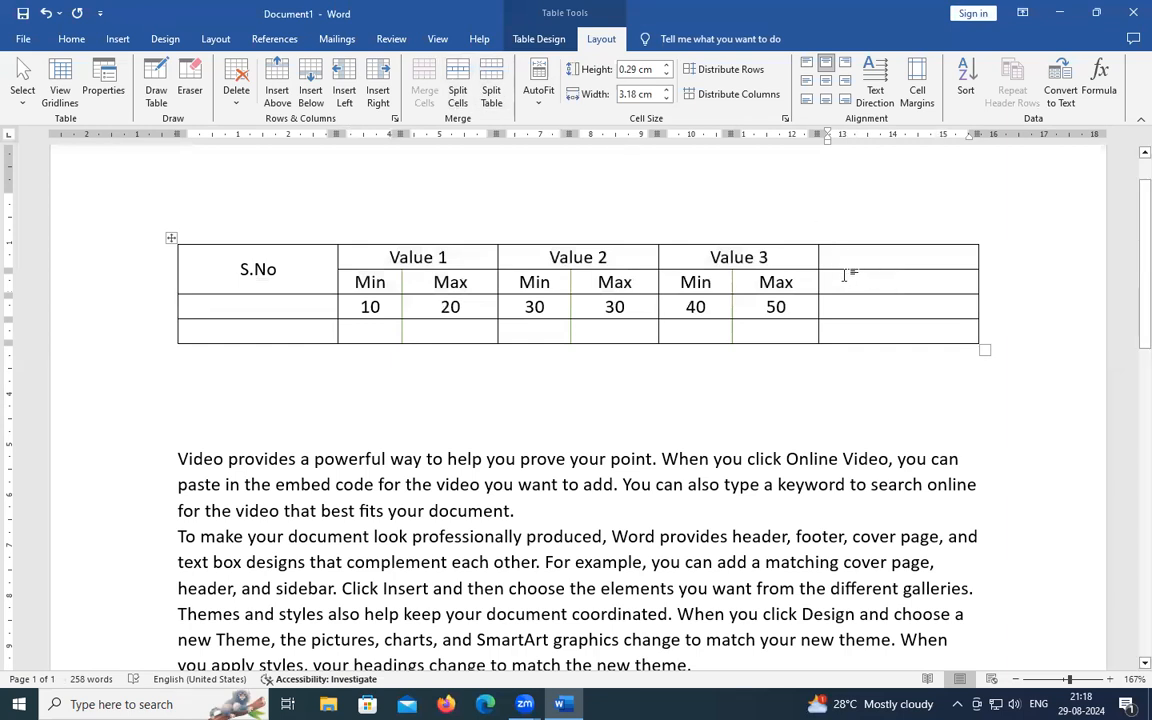
pyautogui.moveTo(918, 284); pyautogui.dragTo(939, 327)
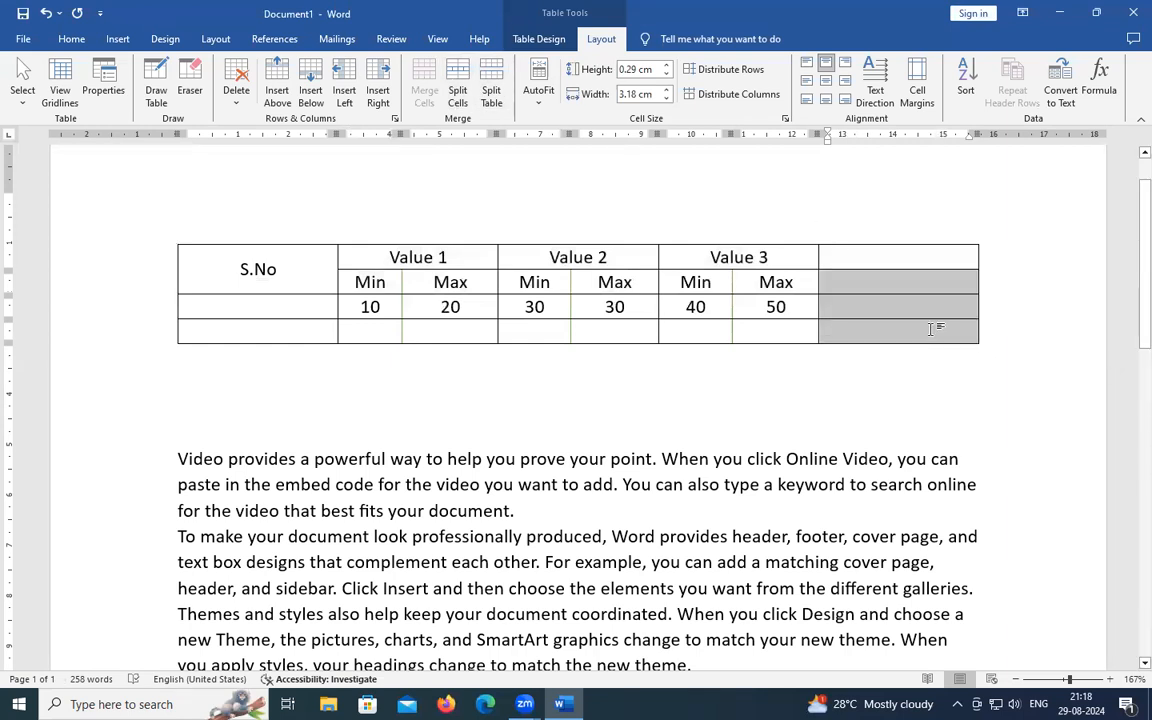
pyautogui.click(465, 104)
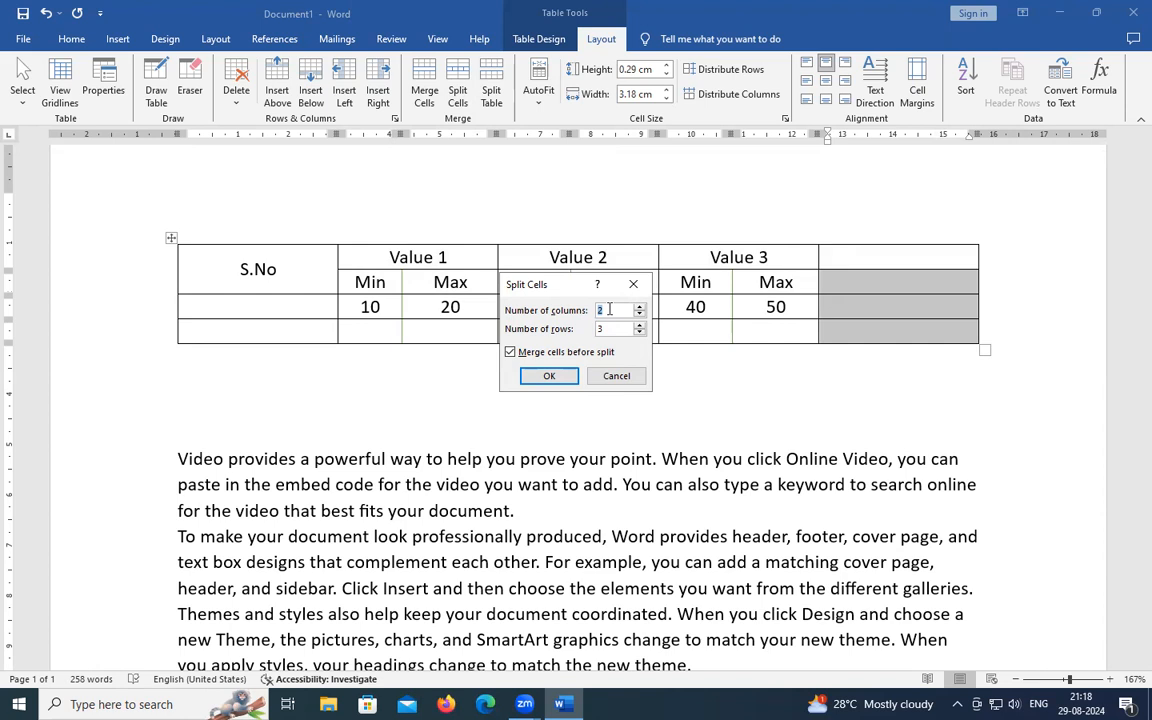
pyautogui.click(549, 376)
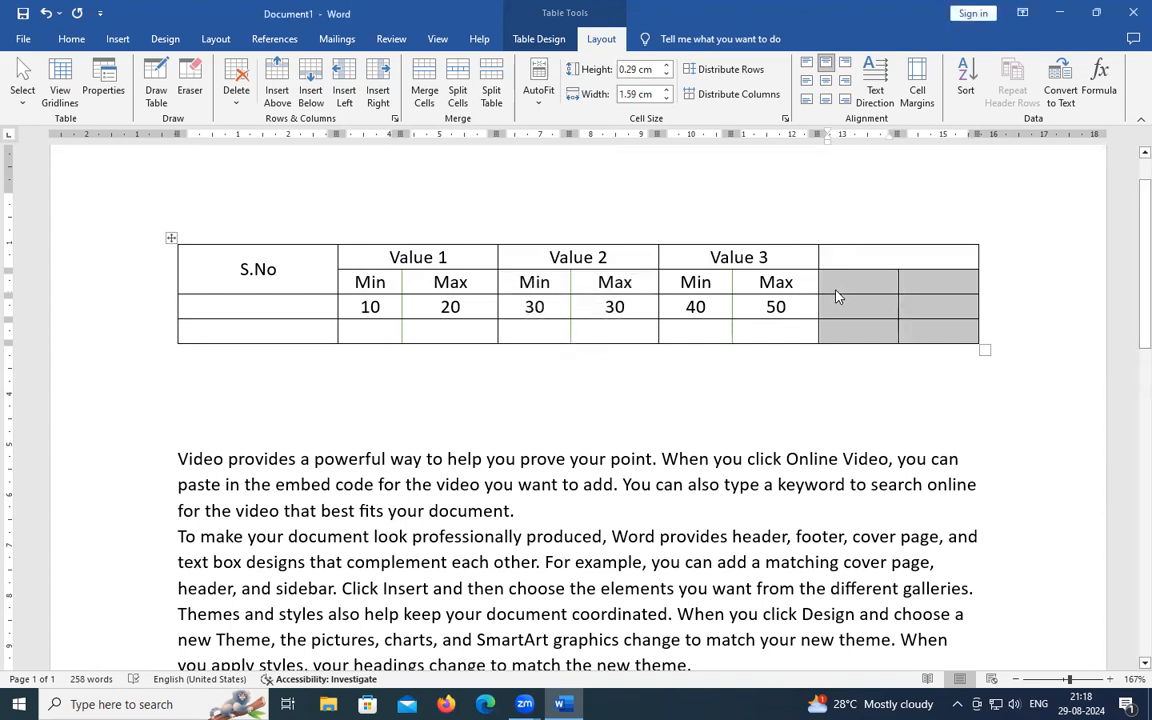
# - Enter the heading Value 4 in the new column, with the subheadings Min and Max in the split cells below it
pyautogui.click(877, 257)
pyautogui.write('Valu')
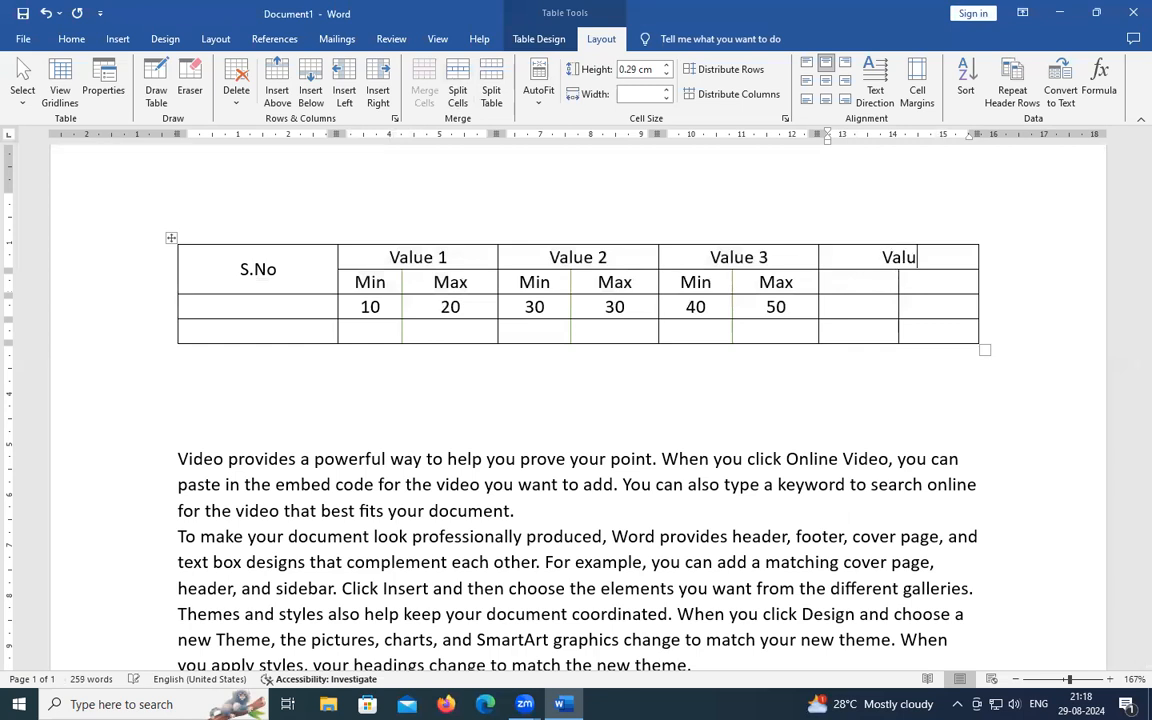
pyautogui.write('e 4')
pyautogui.click(860, 283)
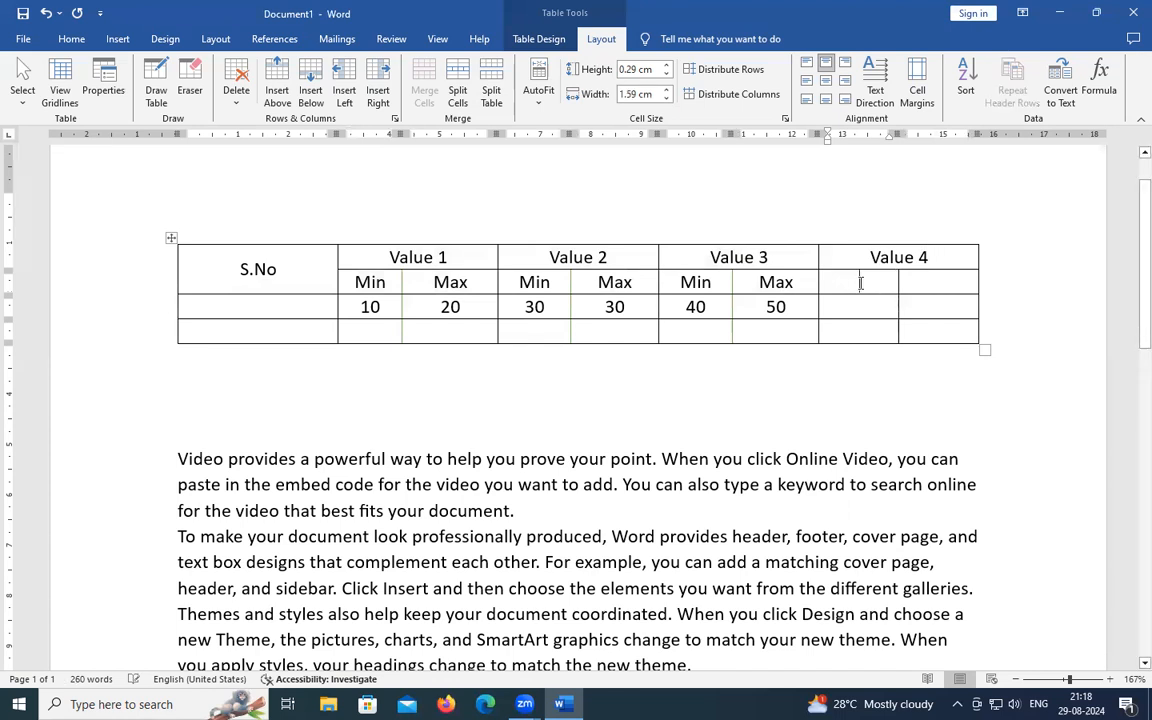
pyautogui.write('Min')
pyautogui.press('Tab')
pyautogui.write('Max')
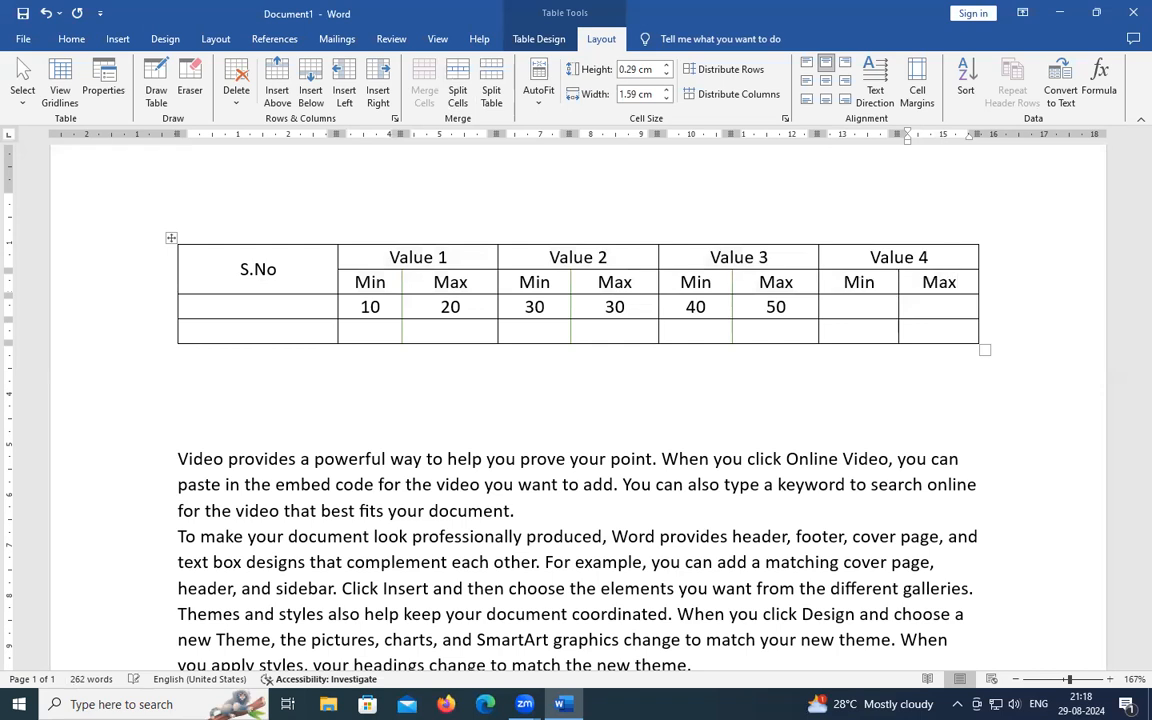
pyautogui.click(849, 336)
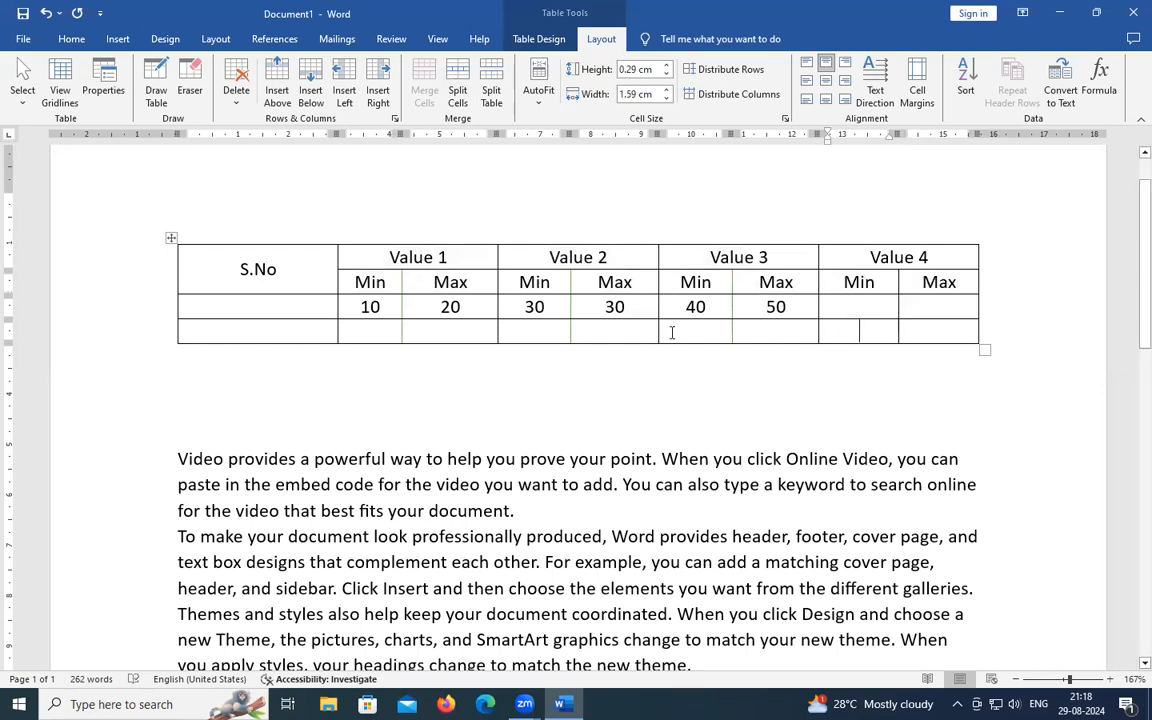